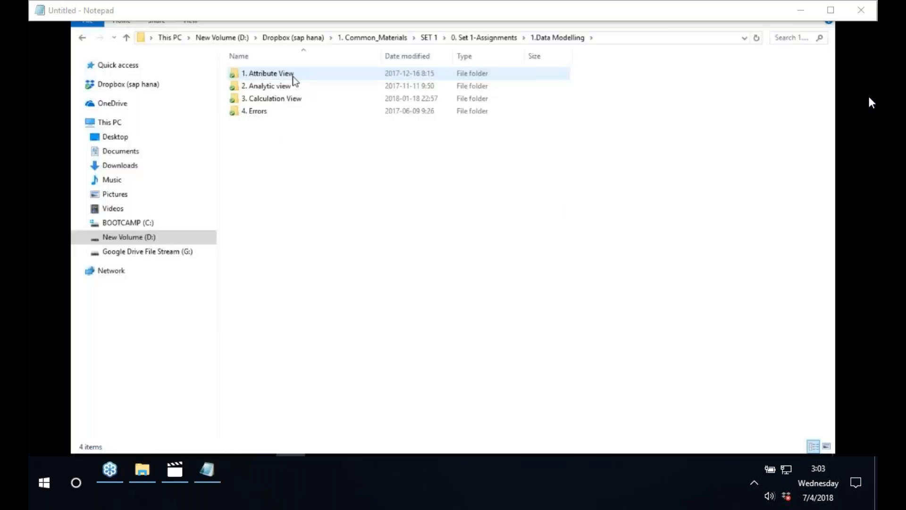
Open the 1. Attribute View folder to list its 13 attribute view documents.
{"action": "left_click", "coordinate": [293, 75]}
{"action": "double_click", "coordinate": [292, 76]}
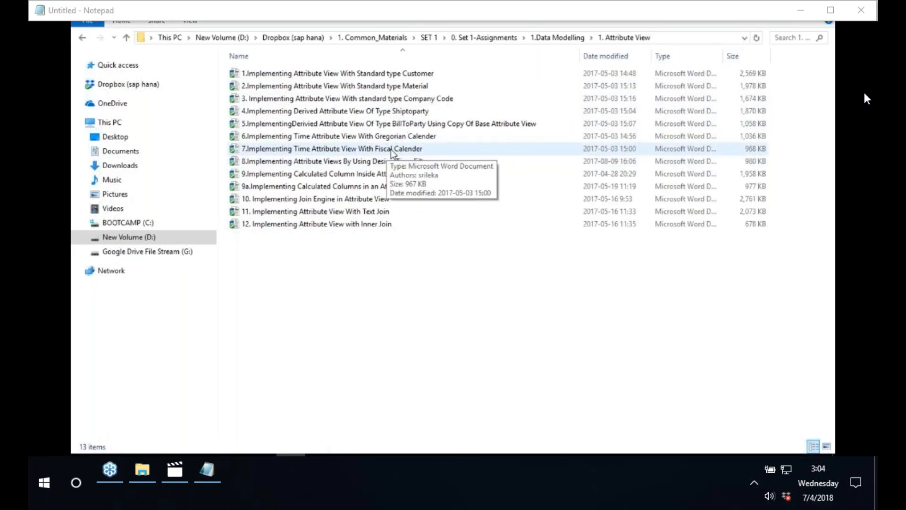
Browse the 2. Analytic view folder's four documents, then open the 3. Calculation View folder.
{"action": "left_click", "coordinate": [126, 37]}
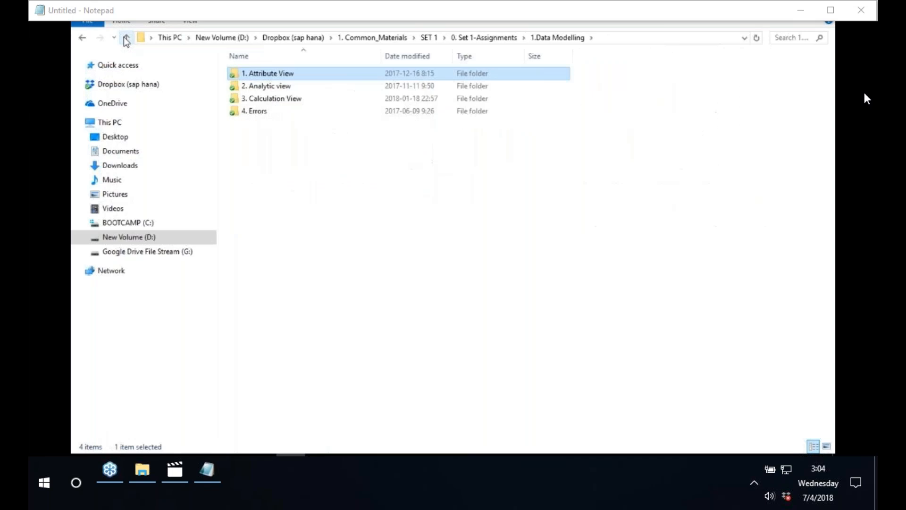
{"action": "double_click", "coordinate": [254, 87]}
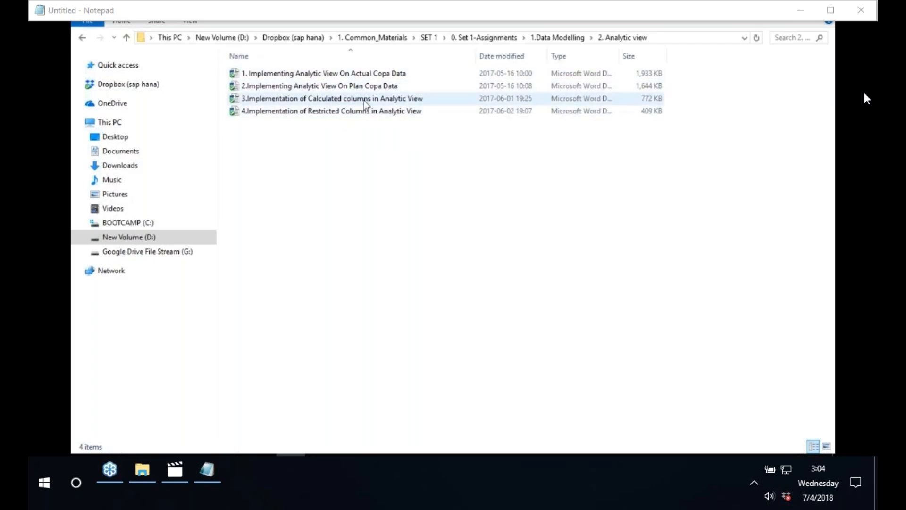
{"action": "left_click", "coordinate": [127, 37]}
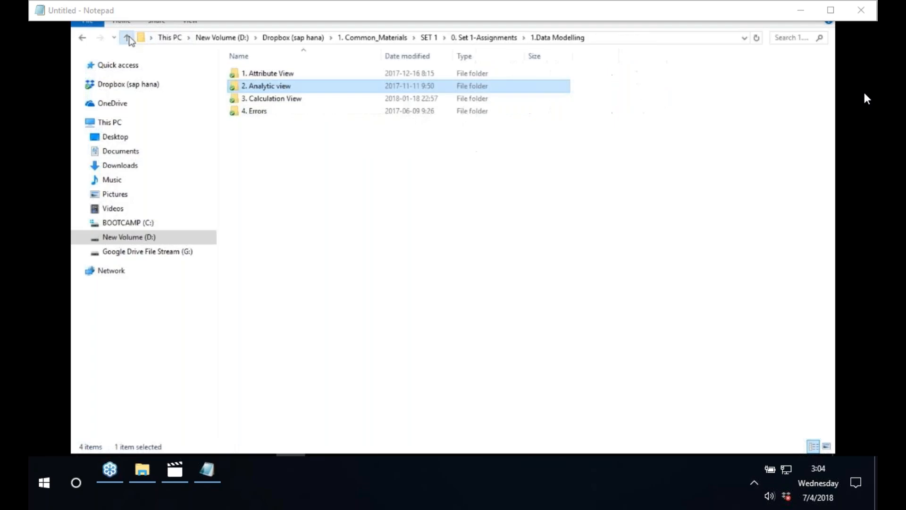
{"action": "double_click", "coordinate": [283, 101]}
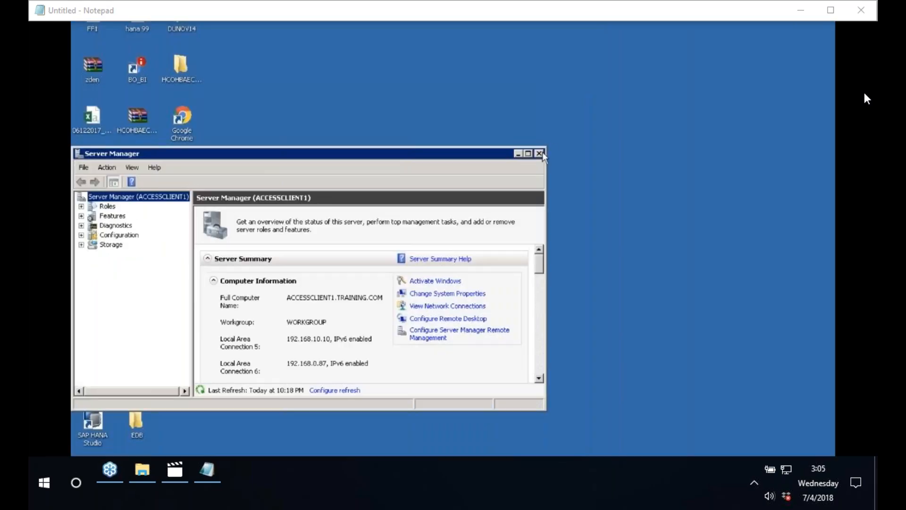
Refresh the Windows desktop from its context menu.
{"action": "left_click", "coordinate": [542, 150]}
{"action": "right_click", "coordinate": [466, 157]}
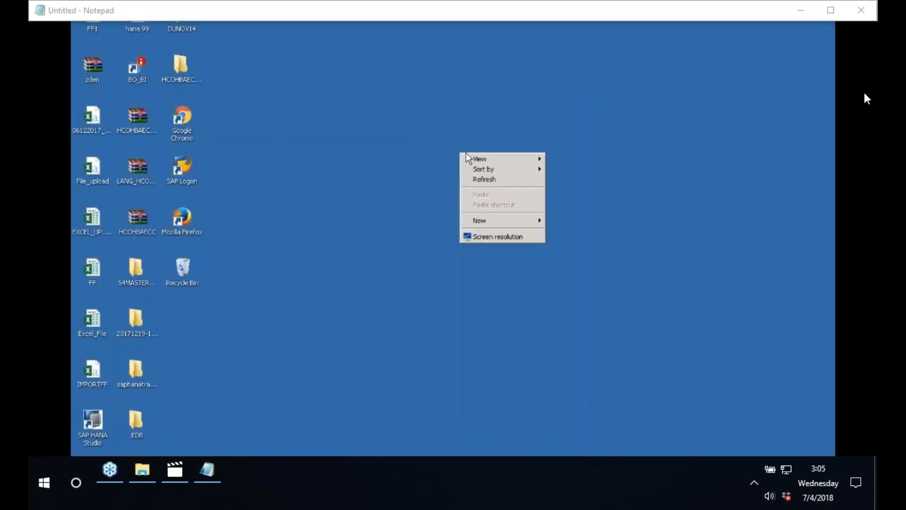
{"action": "left_click", "coordinate": [499, 179]}
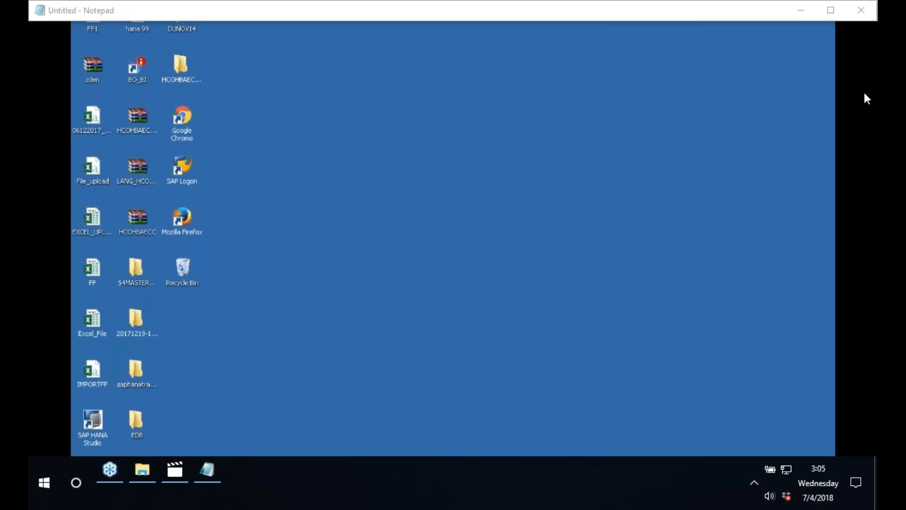
Launch Paint by searching for mspaint in the Start menu.
{"action": "left_click", "coordinate": [87, 467]}
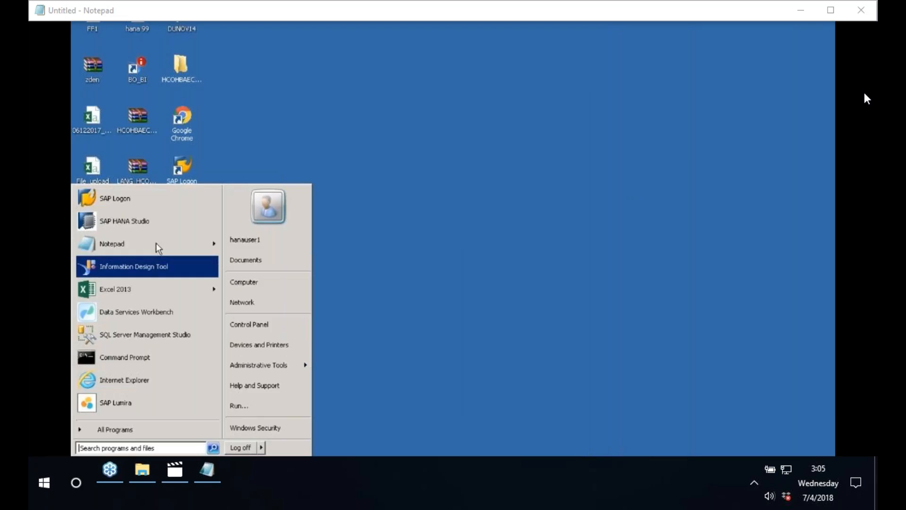
{"action": "type", "text": "mspaint"}
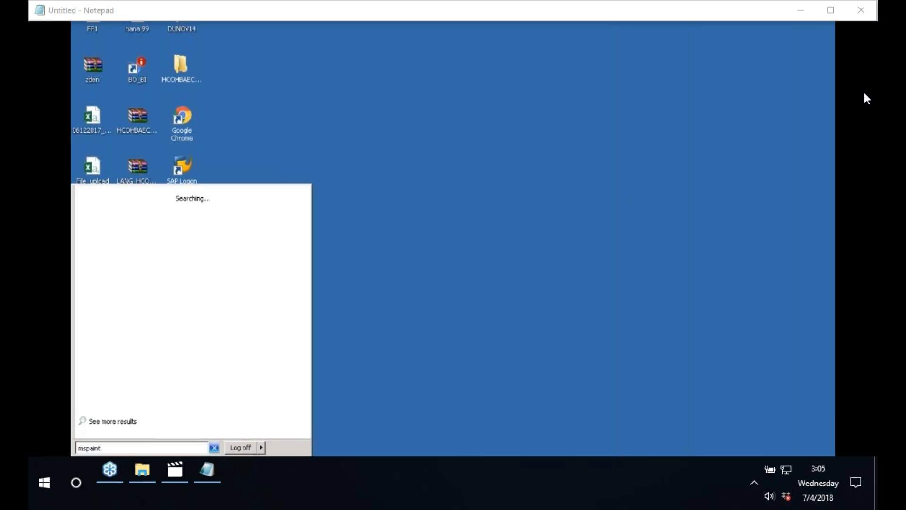
{"action": "key", "text": "Return"}
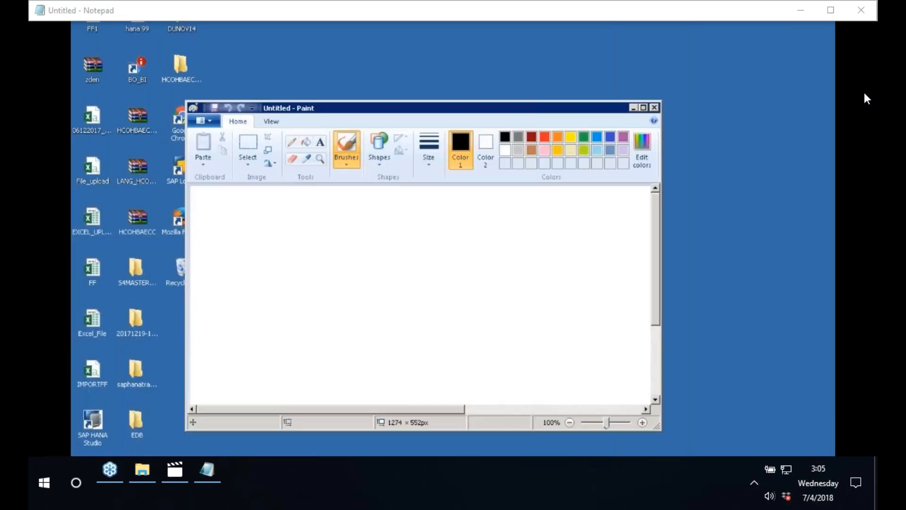
Maximize Paint and draw a rectangle labelled AT.
{"action": "left_click", "coordinate": [643, 108]}
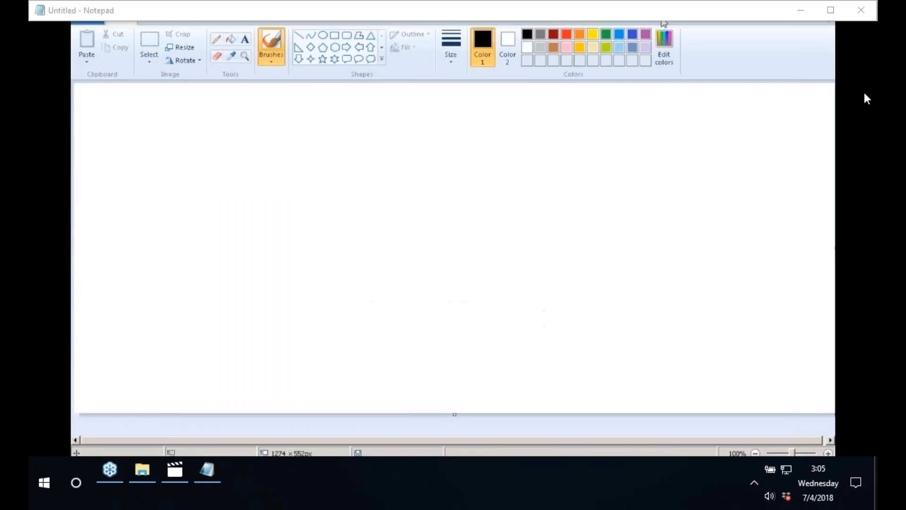
{"action": "left_click", "coordinate": [334, 35]}
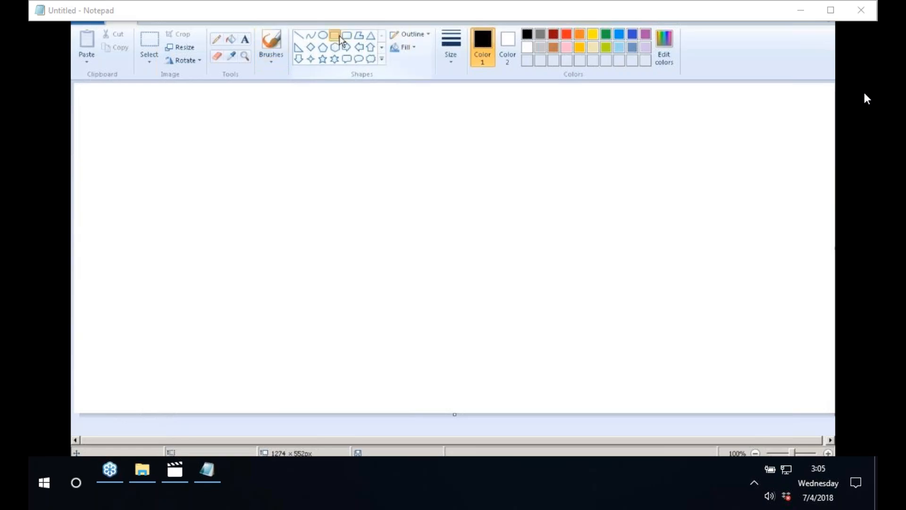
{"action": "left_click", "coordinate": [121, 166]}
{"action": "left_click_drag", "start_coordinate": [202, 169], "coordinate": [235, 191]}
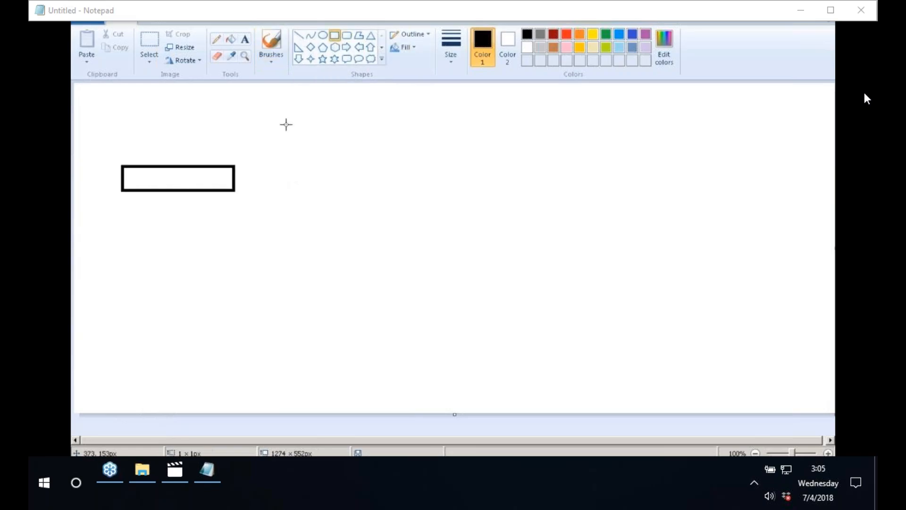
{"action": "left_click", "coordinate": [245, 39]}
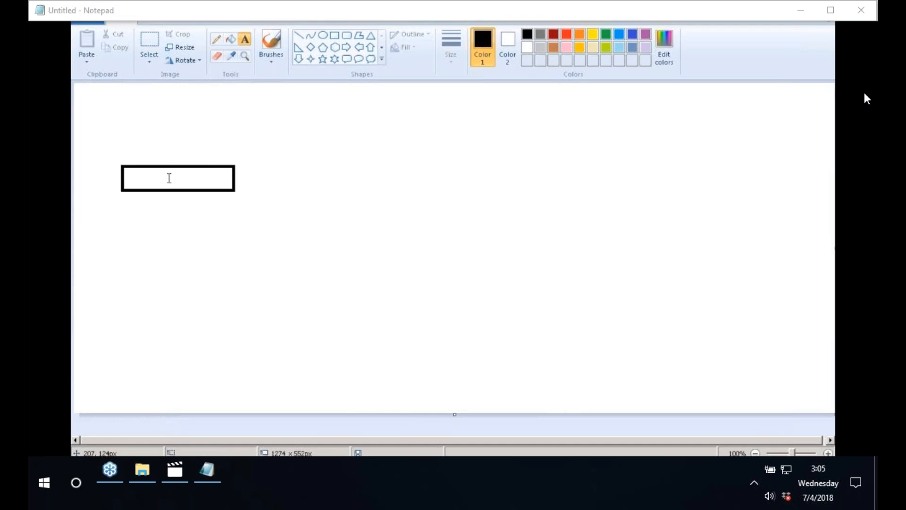
{"action": "left_click", "coordinate": [162, 179]}
{"action": "type", "text": "at"}
{"action": "key", "text": "BackSpace"}
{"action": "key", "text": "BackSpace"}
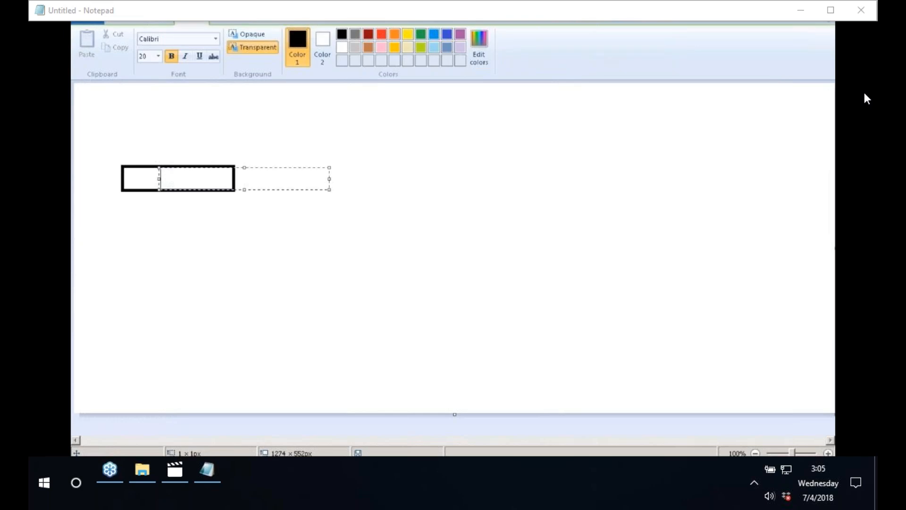
{"action": "type", "text": "AT"}
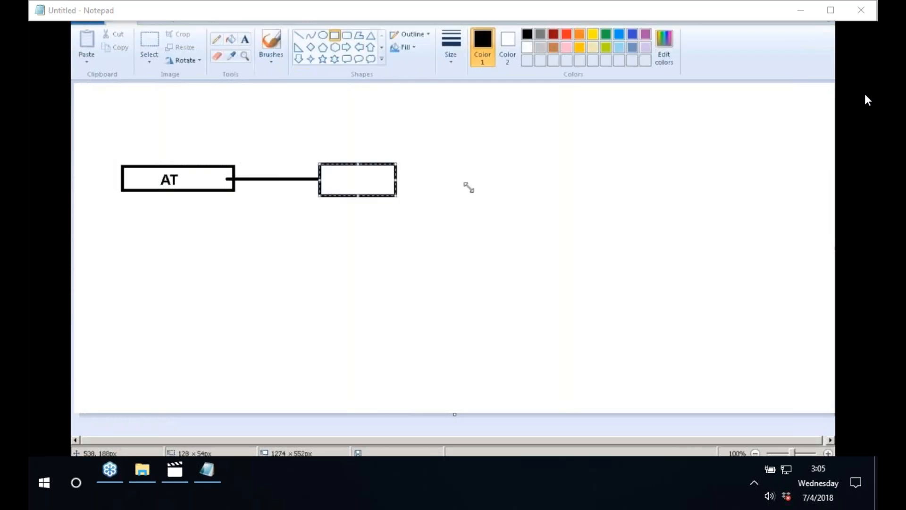
Label the second box ANV and draw a line from it down-right.
{"action": "left_click", "coordinate": [244, 39]}
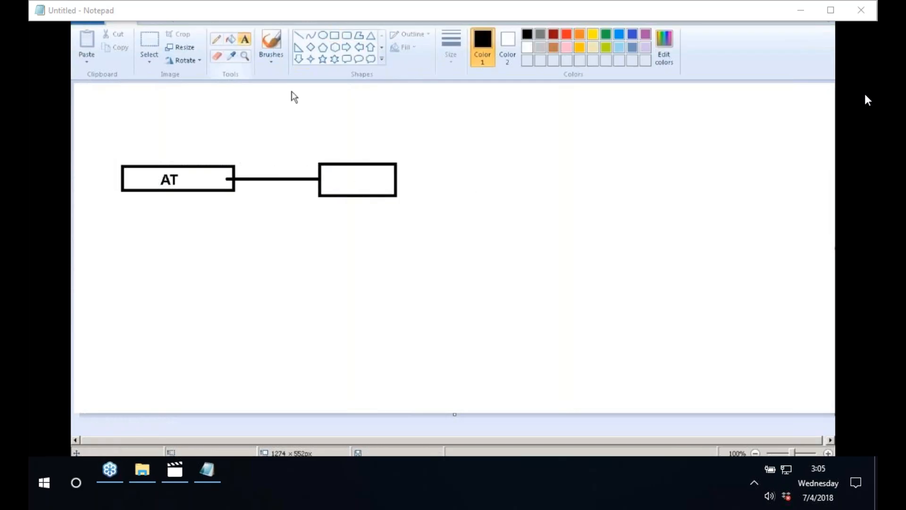
{"action": "left_click", "coordinate": [348, 175]}
{"action": "type", "text": "ANV"}
{"action": "left_click", "coordinate": [439, 152]}
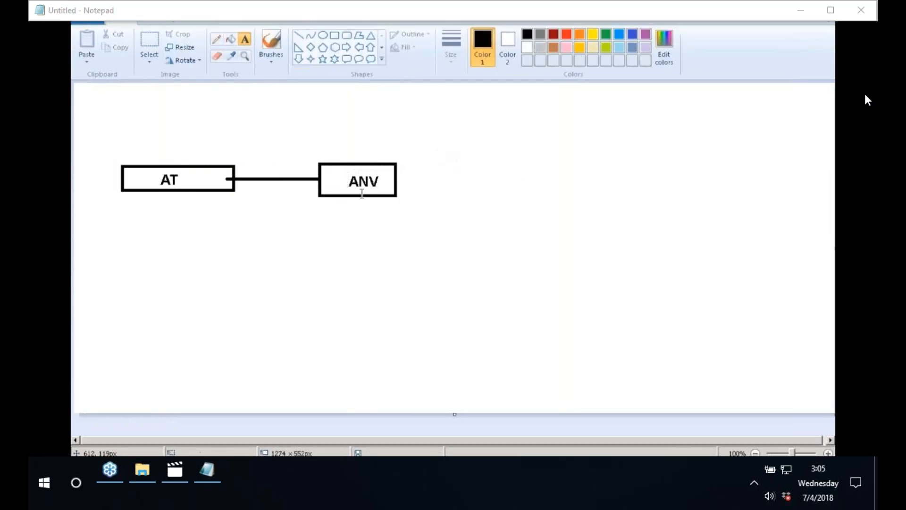
{"action": "left_click", "coordinate": [298, 35]}
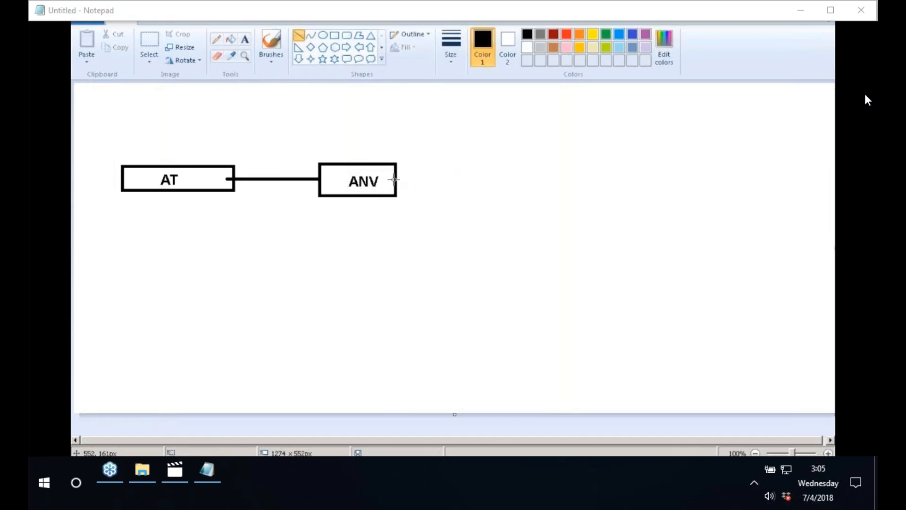
{"action": "mouse_move", "coordinate": [395, 179]}
{"action": "left_mouse_down"}
{"action": "mouse_move", "coordinate": [520, 244]}
{"action": "mouse_move", "coordinate": [643, 262]}
{"action": "mouse_move", "coordinate": [657, 276]}
{"action": "left_mouse_up"}
Draw a third box at the line's end labelled CV - CUBE.
{"action": "left_click", "coordinate": [336, 37]}
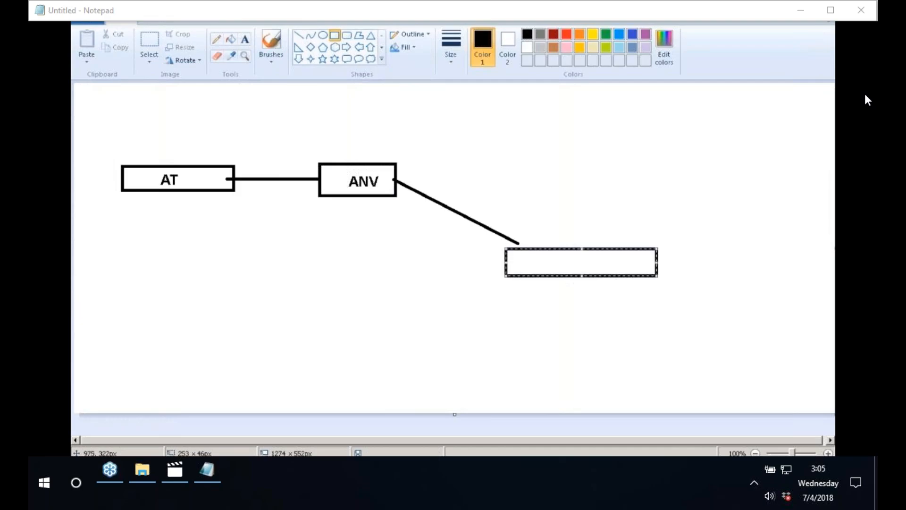
{"action": "left_click", "coordinate": [244, 39]}
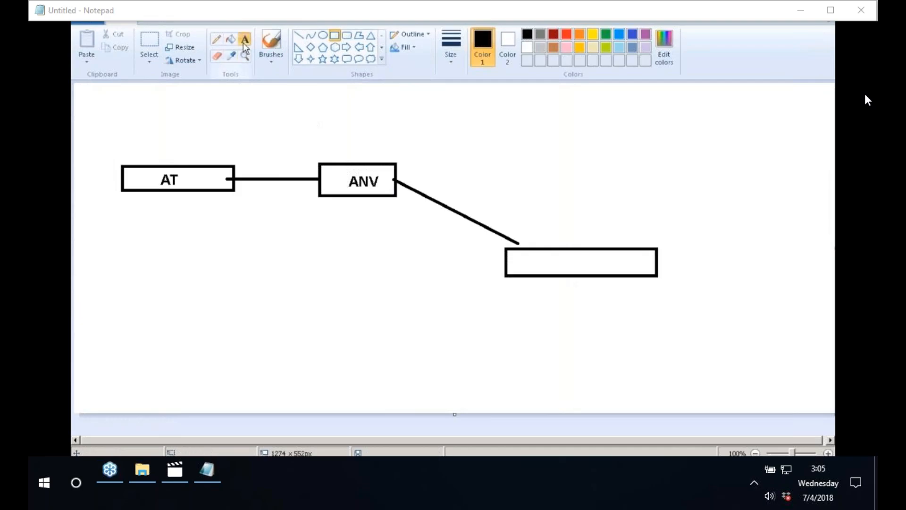
{"action": "left_click", "coordinate": [529, 255]}
{"action": "type", "text": "CV -"}
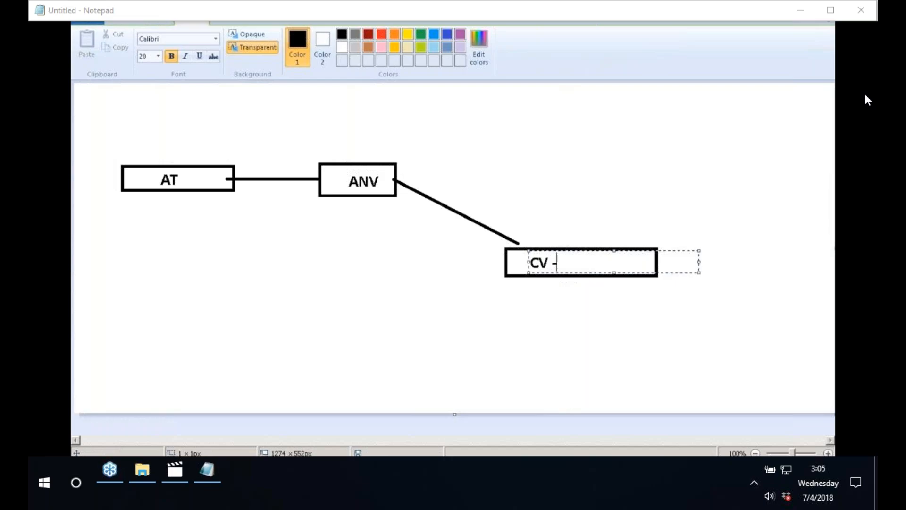
{"action": "type", "text": " CUBE"}
{"action": "left_click", "coordinate": [575, 207]}
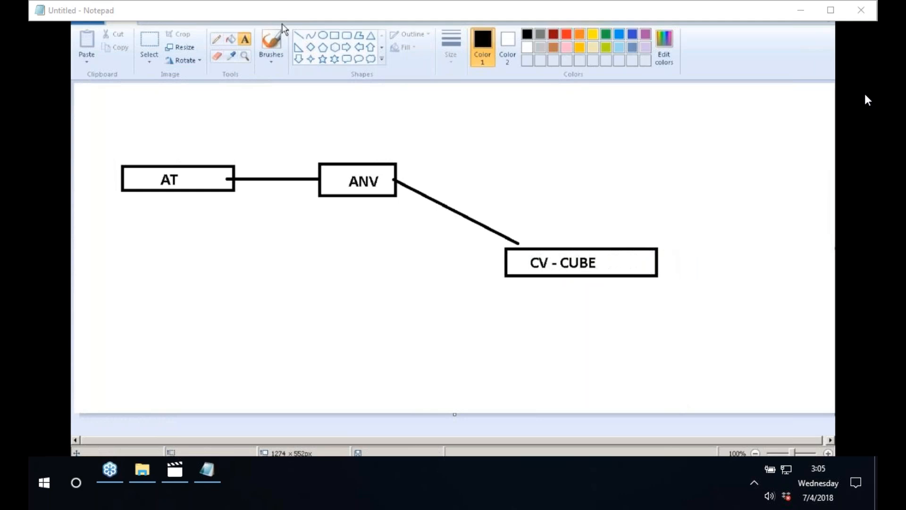
Draw two lines branching up-right and down-right from the CV - CUBE box.
{"action": "left_click", "coordinate": [298, 35]}
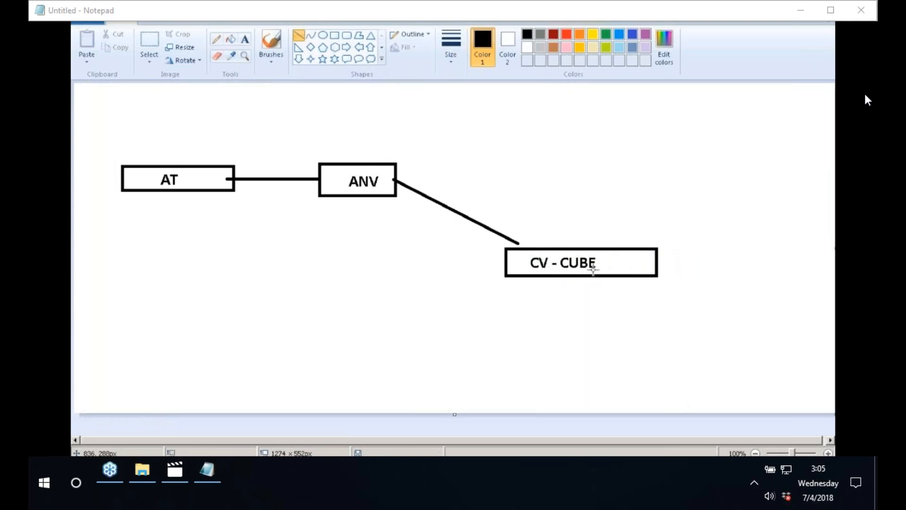
{"action": "left_click_drag", "start_coordinate": [570, 248], "coordinate": [609, 200]}
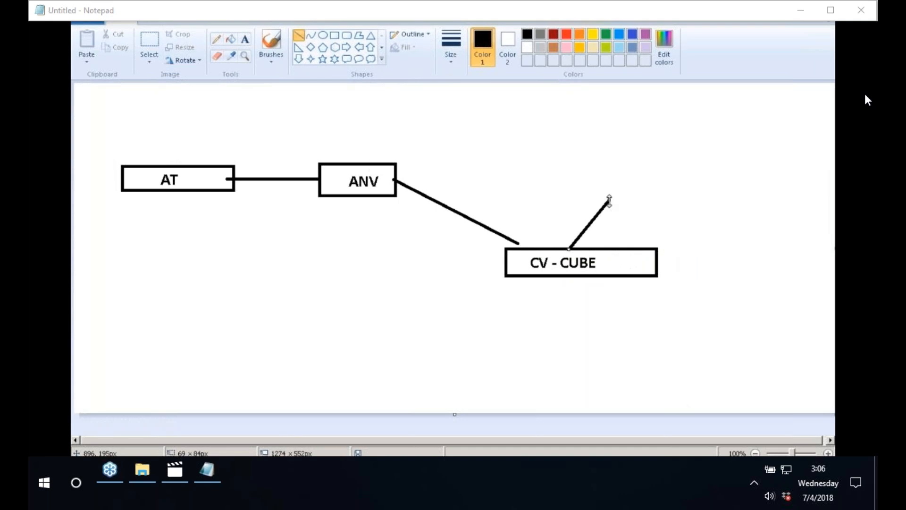
{"action": "key", "text": "ctrl+z"}
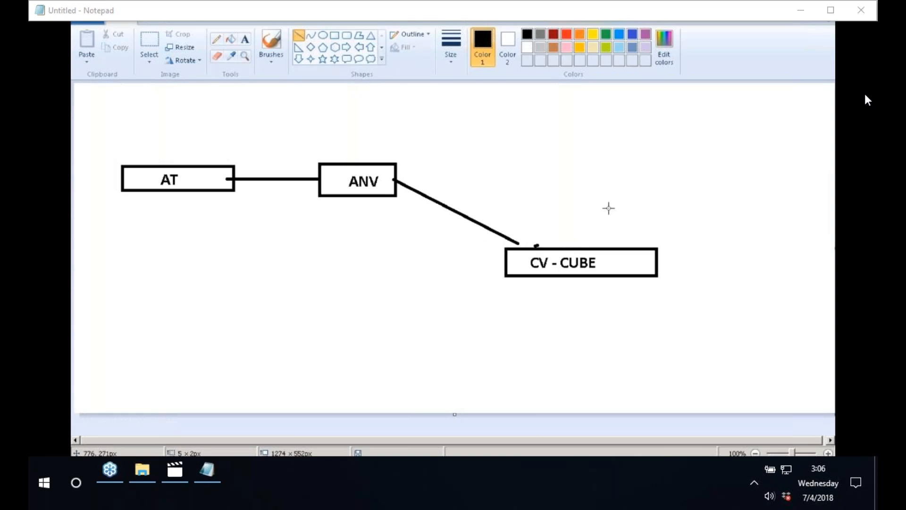
{"action": "left_click_drag", "start_coordinate": [534, 246], "coordinate": [616, 206]}
{"action": "left_click_drag", "start_coordinate": [550, 279], "coordinate": [600, 315]}
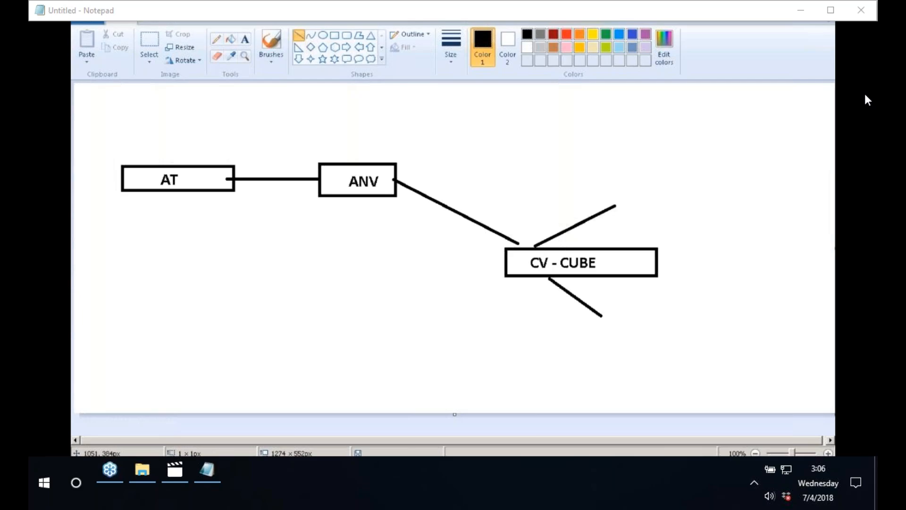
Label the upper branch DIM and the lower branch SJ.
{"action": "left_click", "coordinate": [244, 39]}
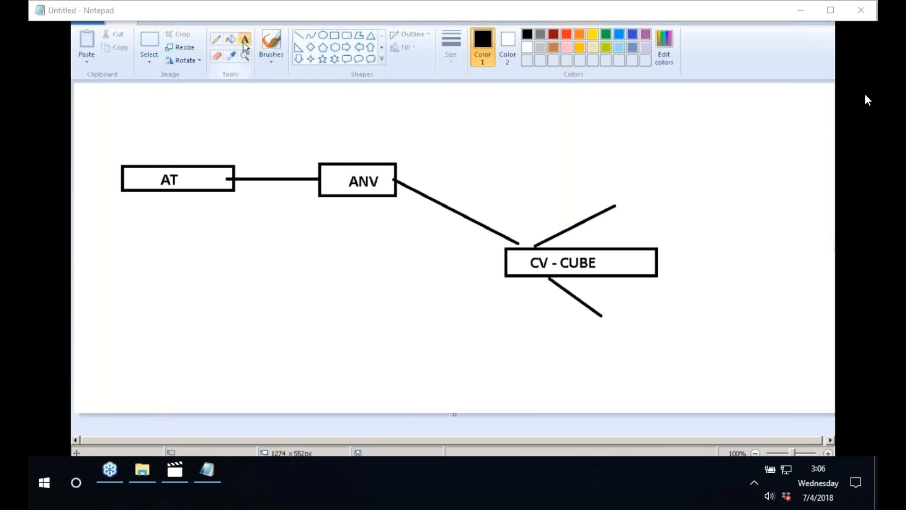
{"action": "left_click", "coordinate": [626, 208]}
{"action": "type", "text": "DIM"}
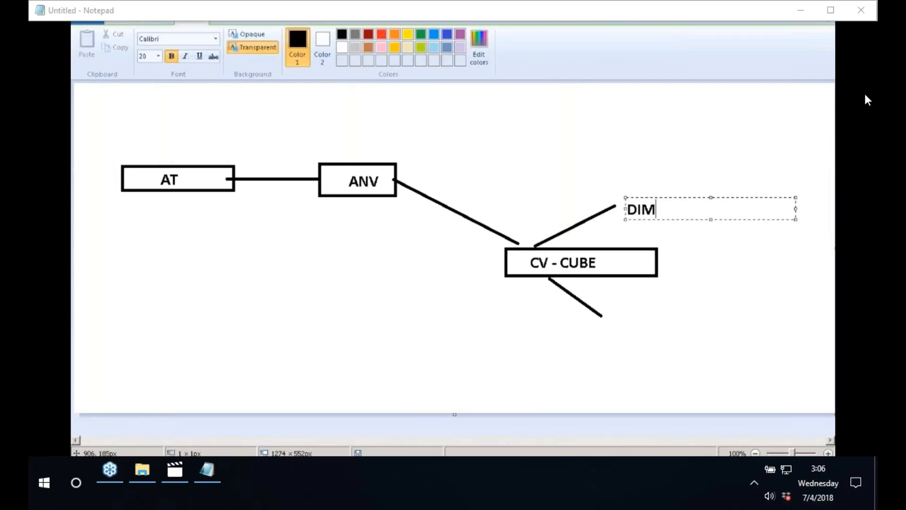
{"action": "left_click", "coordinate": [610, 185]}
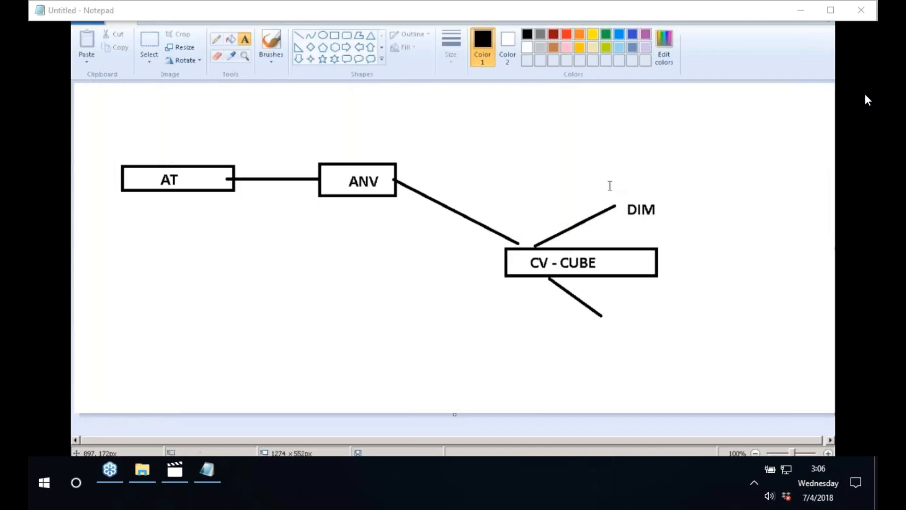
{"action": "left_click", "coordinate": [610, 301]}
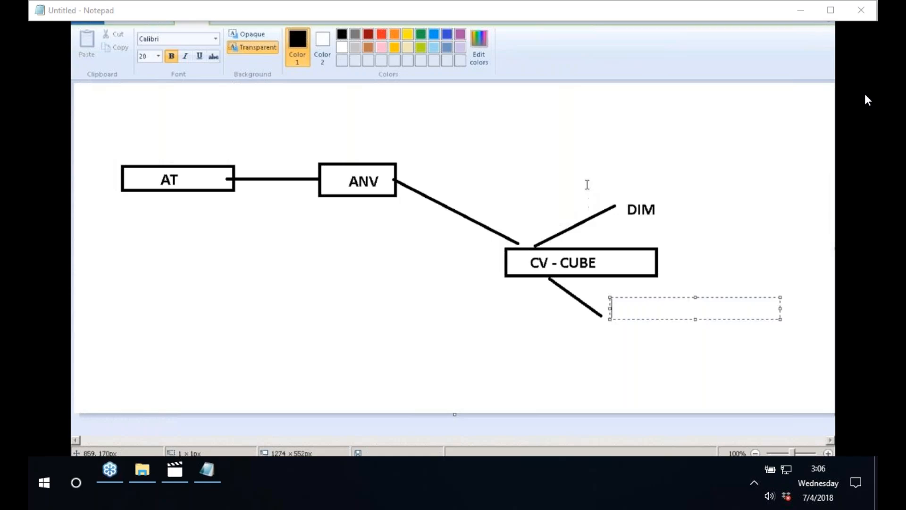
{"action": "type", "text": "SJ"}
{"action": "left_click", "coordinate": [579, 138]}
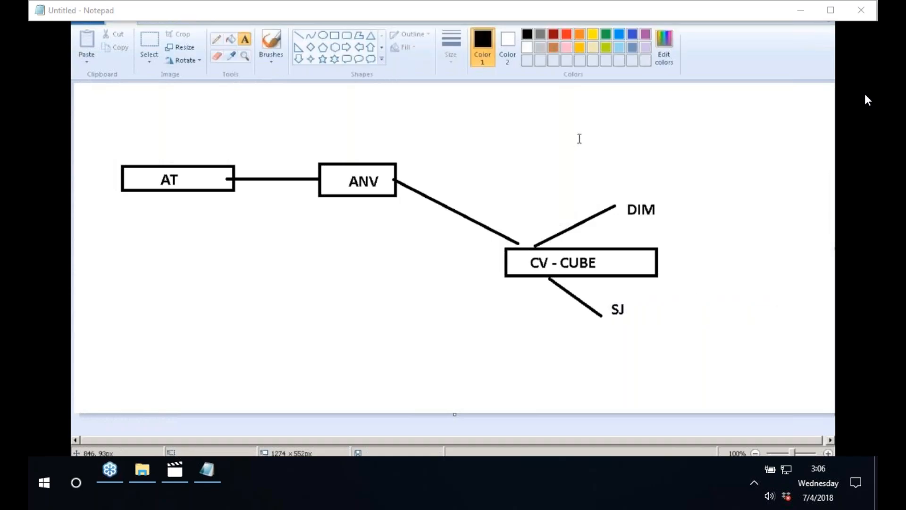
Enclose the DIM and SJ labels in red rectangles.
{"action": "left_click", "coordinate": [335, 35]}
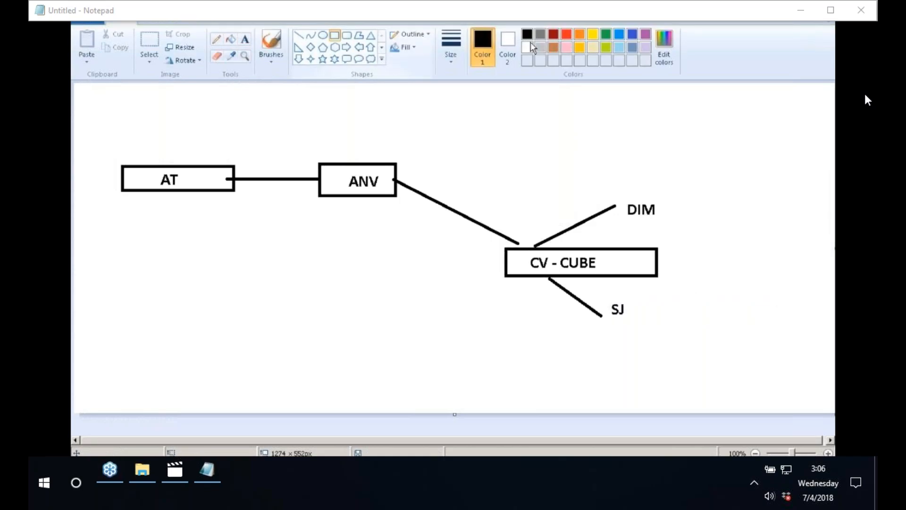
{"action": "left_click", "coordinate": [567, 35]}
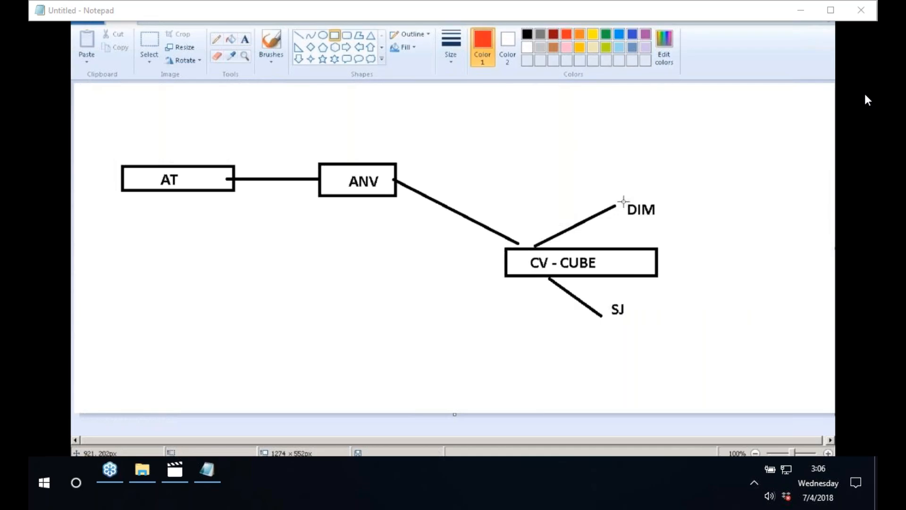
{"action": "left_click_drag", "start_coordinate": [623, 200], "coordinate": [671, 217]}
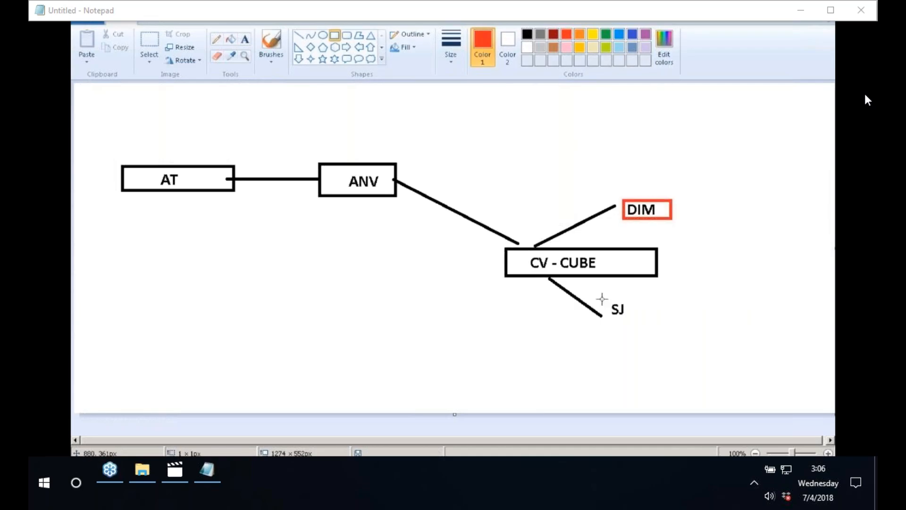
{"action": "left_click_drag", "start_coordinate": [600, 298], "coordinate": [642, 320]}
{"action": "left_click", "coordinate": [676, 319]}
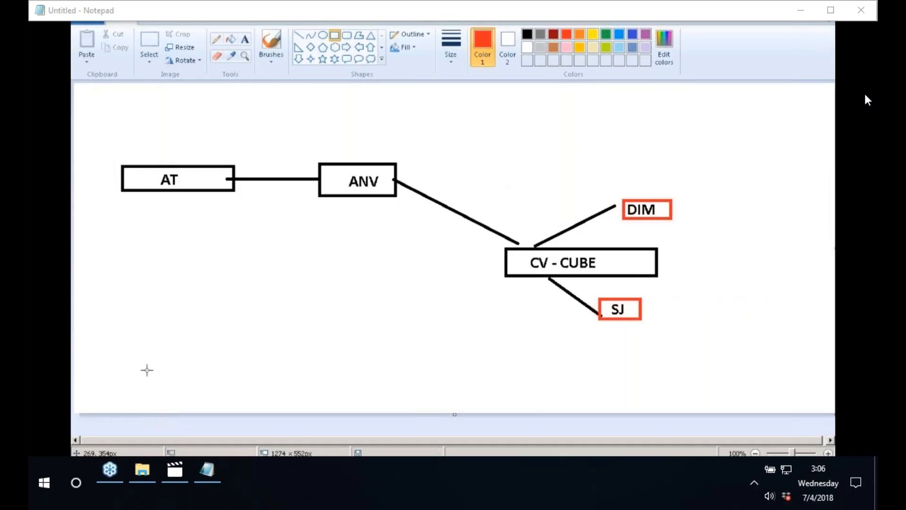
{"action": "left_click", "coordinate": [87, 468]}
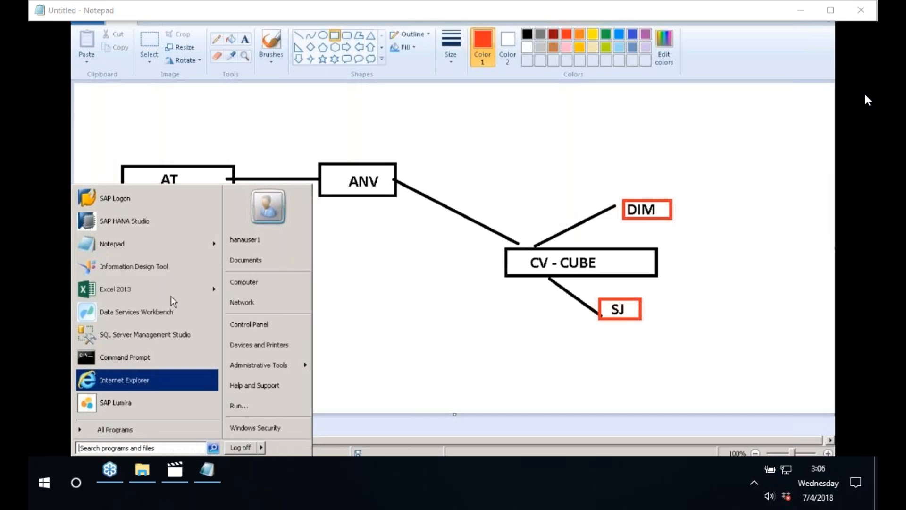
Launch SAP HANA Studio from the SAP HANA program folder with the default workspace.
{"action": "left_click", "coordinate": [131, 435]}
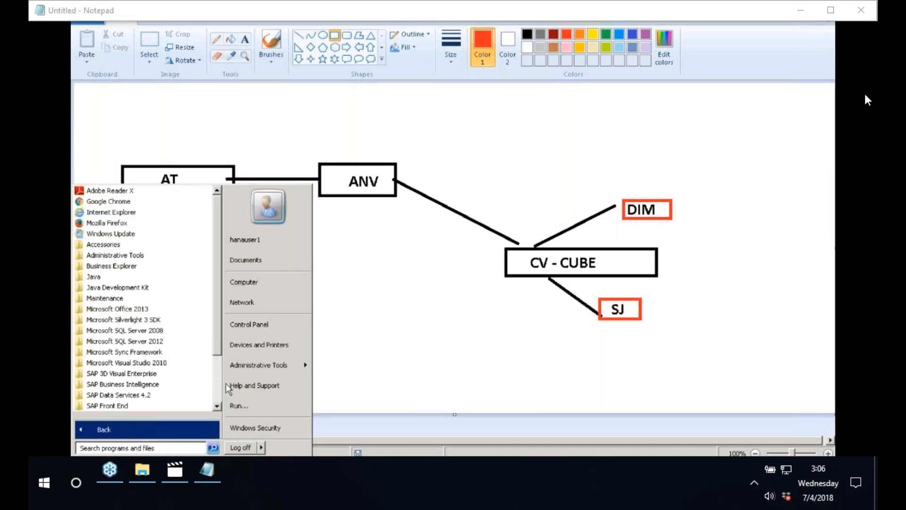
{"action": "scroll", "coordinate": [221, 387], "scroll_direction": "down", "scroll_amount": 2}
{"action": "left_click", "coordinate": [118, 353]}
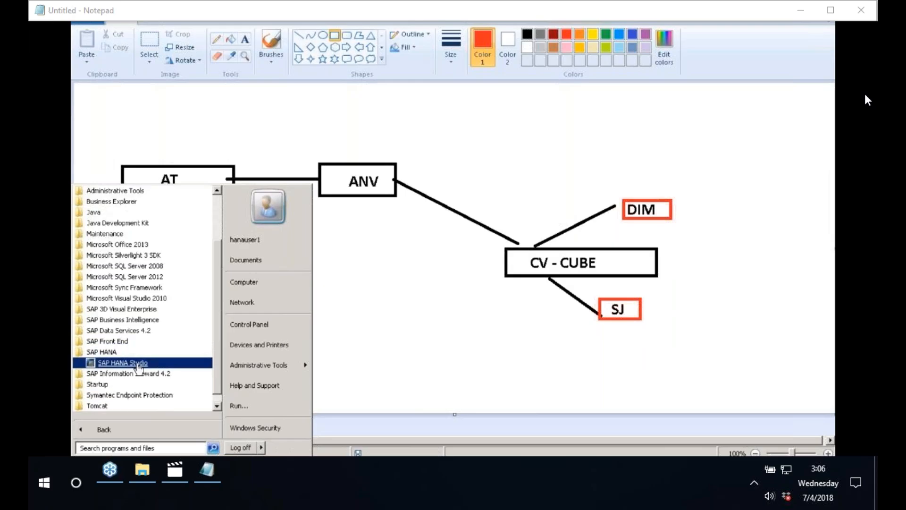
{"action": "left_click", "coordinate": [137, 364]}
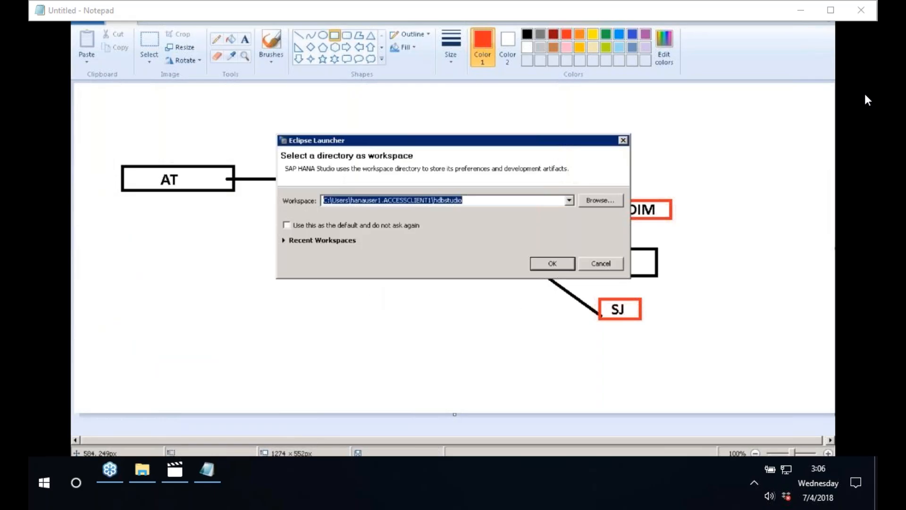
{"action": "left_click", "coordinate": [550, 265]}
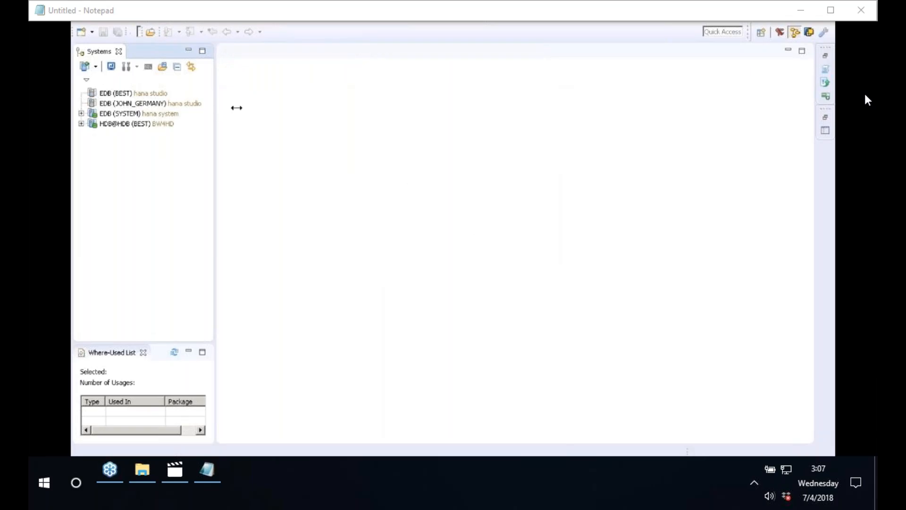
Log on to the first EDB system, entering its password.
{"action": "left_click_drag", "start_coordinate": [237, 107], "coordinate": [290, 101]}
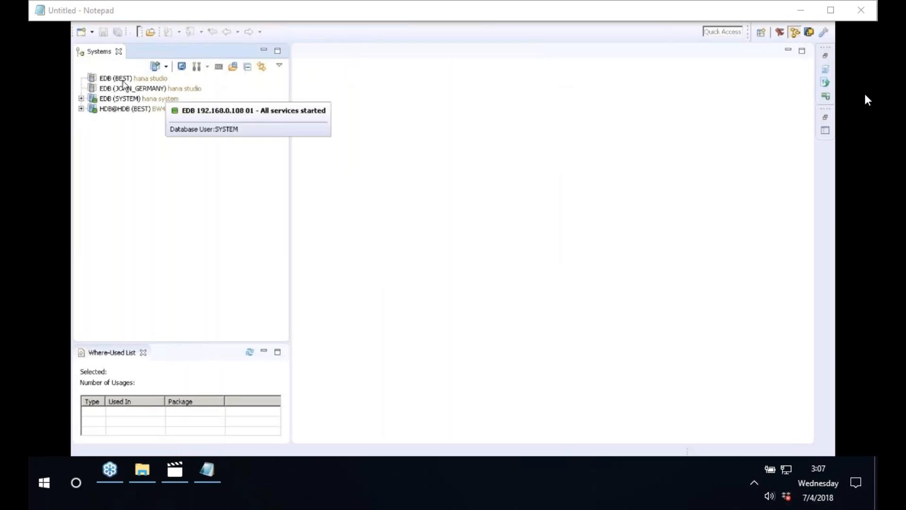
{"action": "left_click", "coordinate": [124, 81]}
{"action": "right_click", "coordinate": [123, 82]}
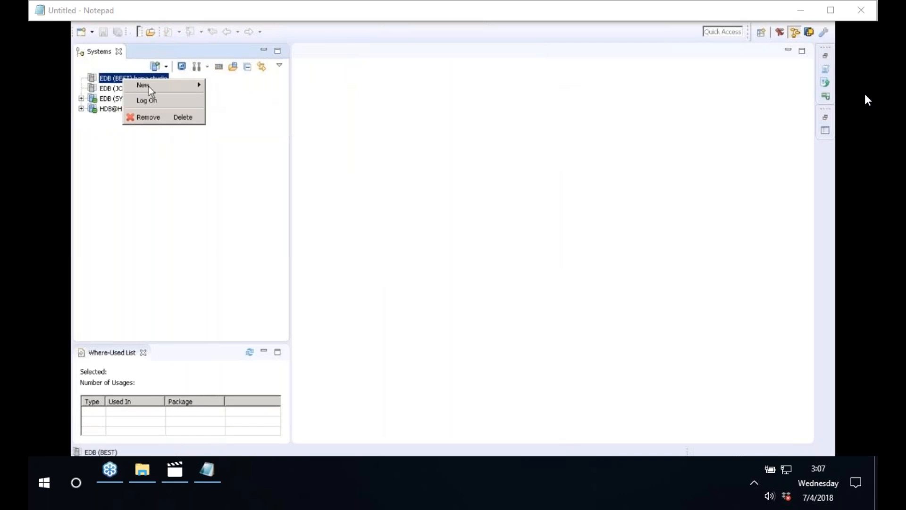
{"action": "left_click", "coordinate": [155, 104]}
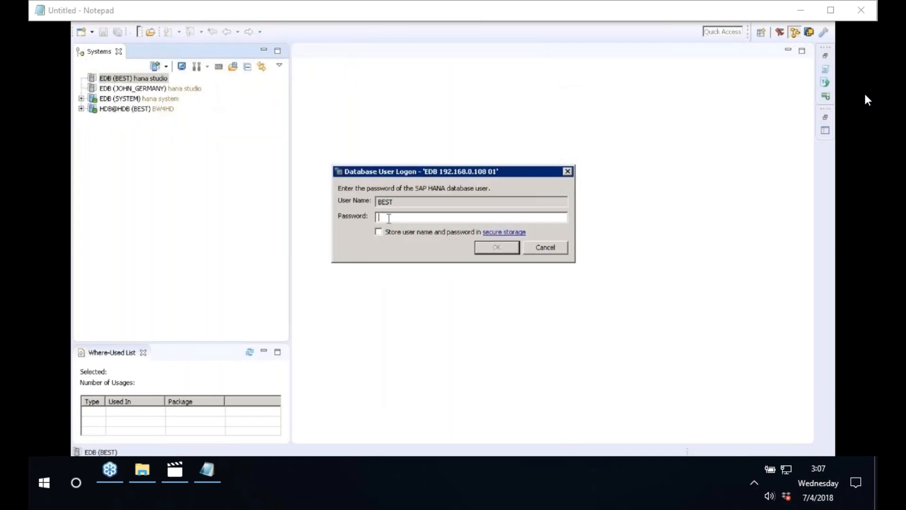
{"action": "type", "text": "*******"}
{"action": "key", "text": "Return"}
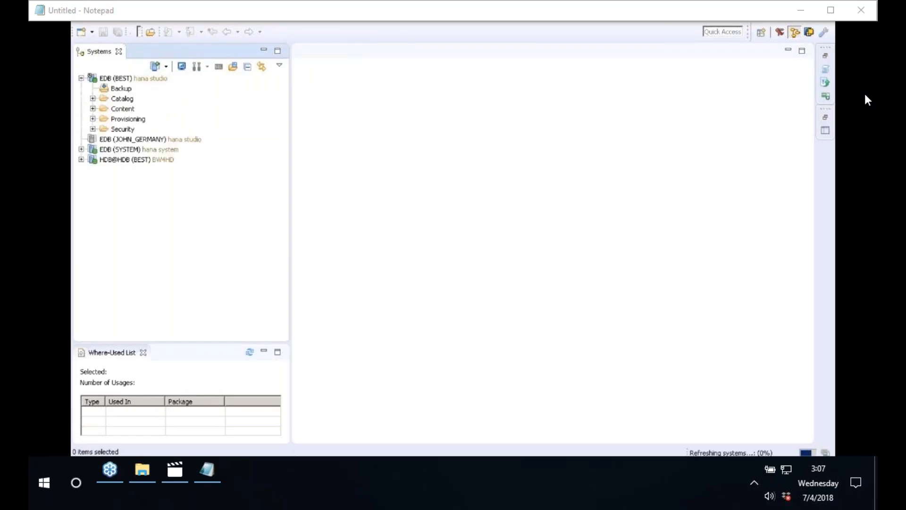
Create a package named S4HANA20 with a description under the Content folder.
{"action": "left_click", "coordinate": [130, 112]}
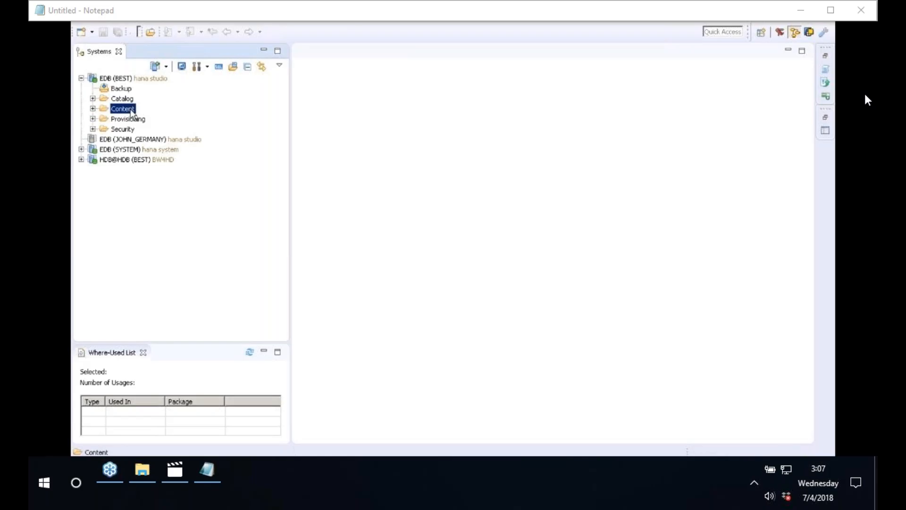
{"action": "right_click", "coordinate": [131, 112]}
{"action": "mouse_move", "coordinate": [271, 116]}
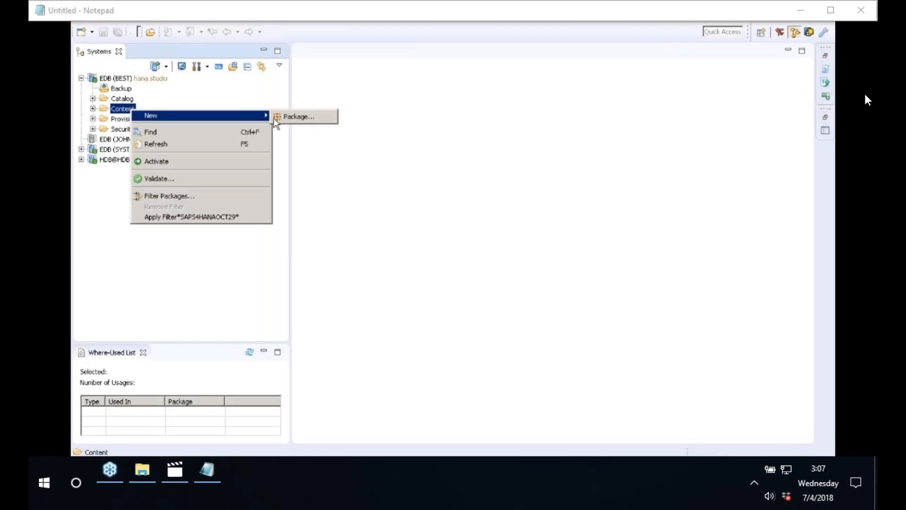
{"action": "left_click", "coordinate": [307, 119]}
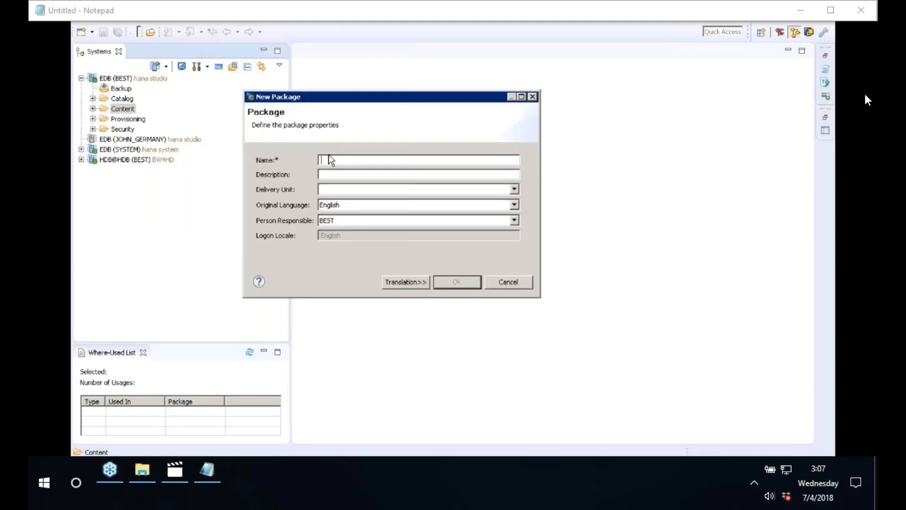
{"action": "type", "text": "test"}
{"action": "key", "text": "BackSpace"}
{"action": "key", "text": "BackSpace"}
{"action": "key", "text": "BackSpace"}
{"action": "key", "text": "BackSpace"}
{"action": "type", "text": "S4HANA20"}
{"action": "left_click", "coordinate": [387, 175]}
{"action": "left_click", "coordinate": [458, 283]}
Expand Content and locate and select the new S4HANA20 package.
{"action": "left_click", "coordinate": [93, 109]}
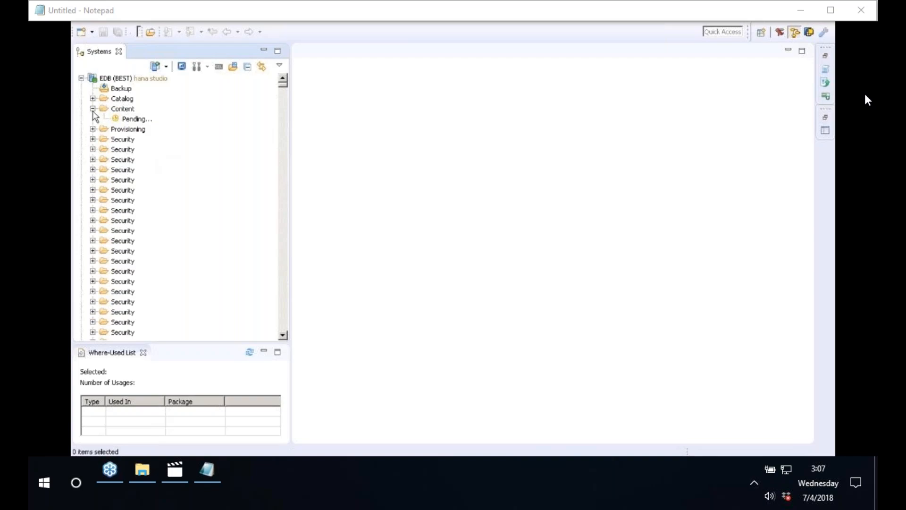
{"action": "left_click", "coordinate": [160, 124]}
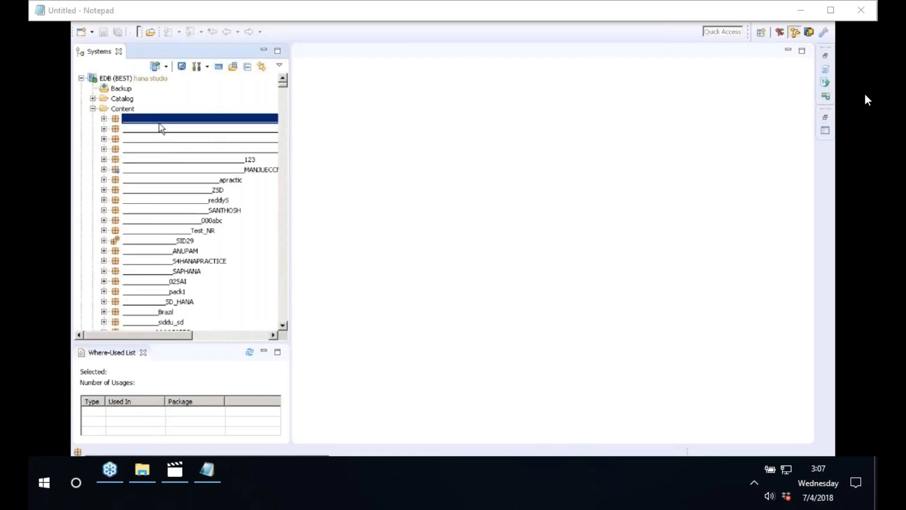
{"action": "type", "text": "s4h"}
{"action": "left_click", "coordinate": [285, 299]}
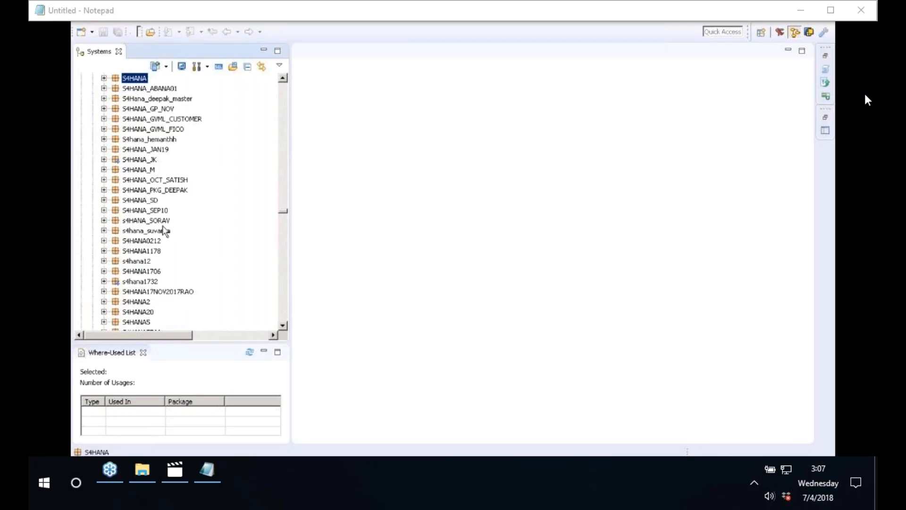
{"action": "left_click", "coordinate": [144, 90]}
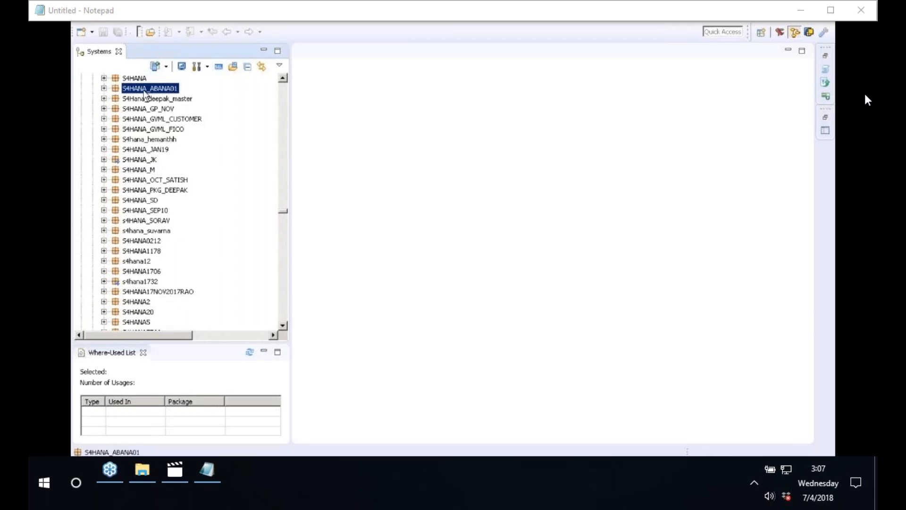
{"action": "key", "text": "Down"}
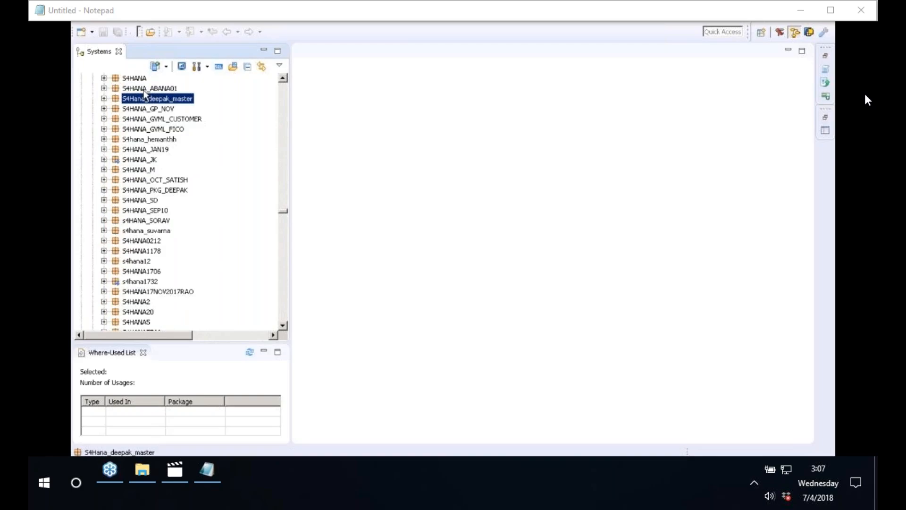
{"action": "left_click", "coordinate": [132, 301]}
{"action": "left_click", "coordinate": [132, 312]}
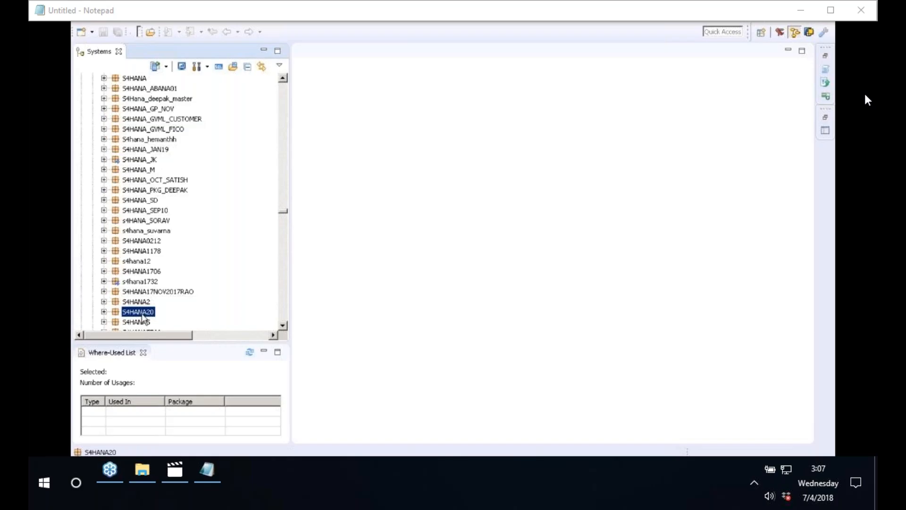
{"action": "right_click", "coordinate": [142, 316]}
Create calculation view CV_ACTUAL_PLAN_DATA in S4HANA20, labelled ACTUAL_PLAN_DATA without the CV_ prefix.
{"action": "mouse_move", "coordinate": [236, 170]}
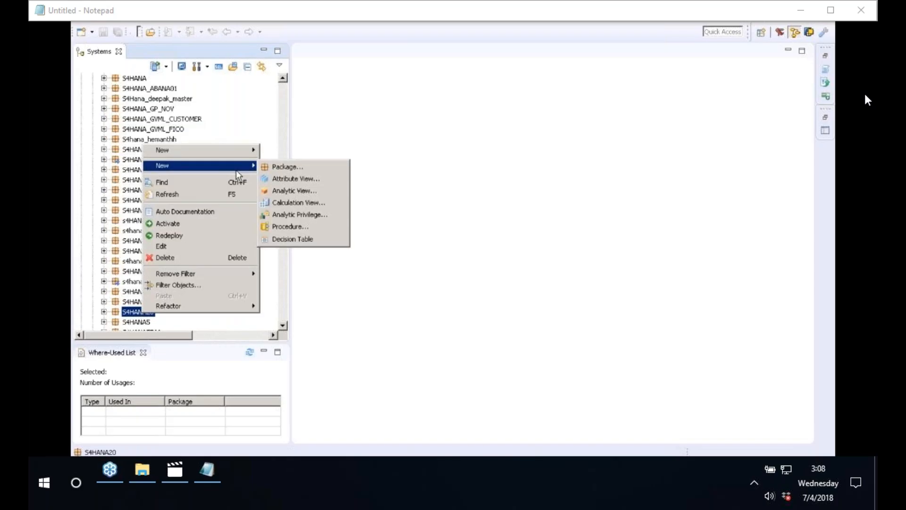
{"action": "left_click", "coordinate": [291, 208]}
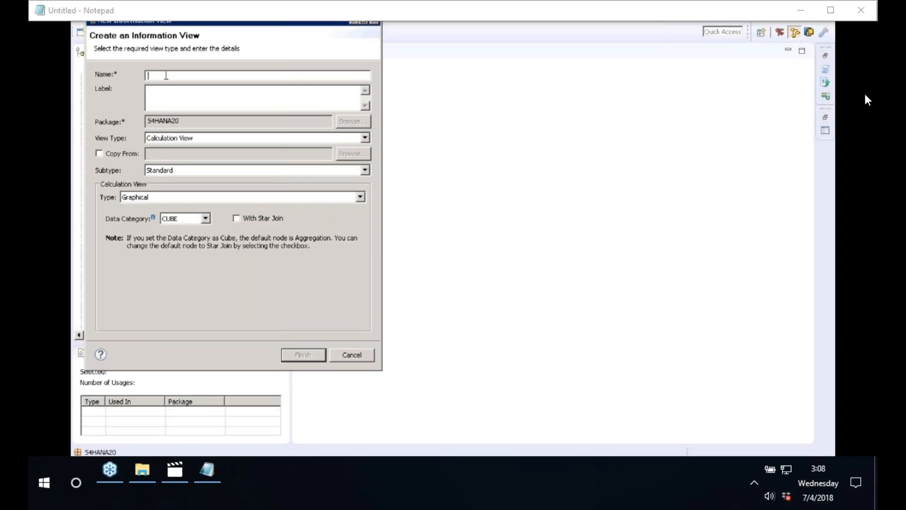
{"action": "type", "text": "CV_ACTUAL_PLAN_DATA"}
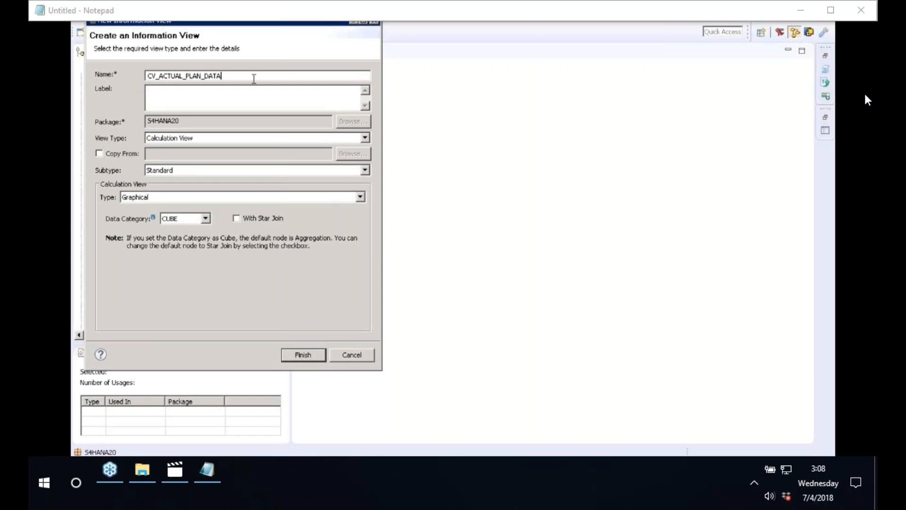
{"action": "left_click_drag", "start_coordinate": [256, 78], "coordinate": [122, 63]}
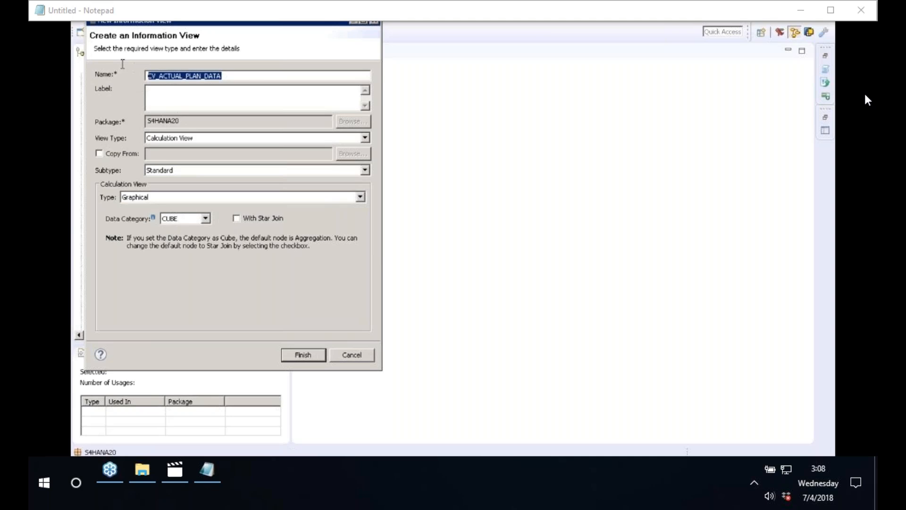
{"action": "left_click", "coordinate": [188, 102]}
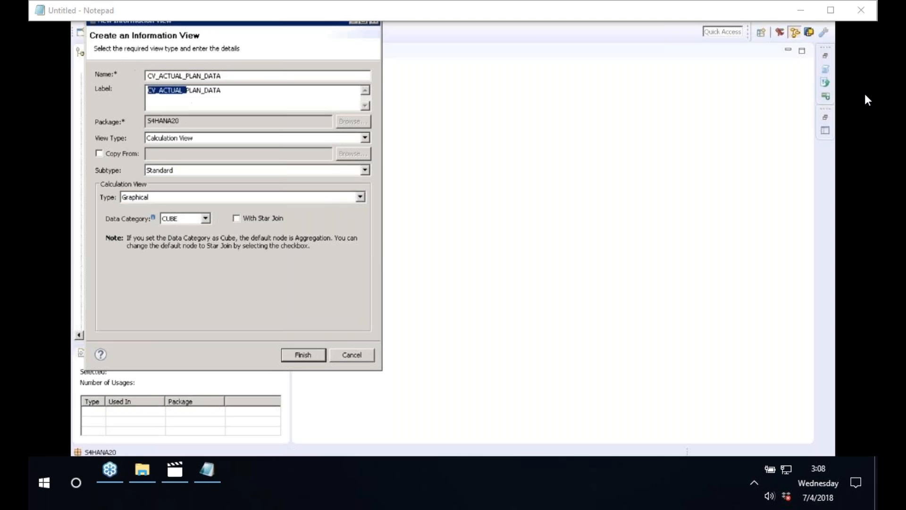
{"action": "left_click", "coordinate": [162, 94]}
{"action": "key", "text": "BackSpace"}
{"action": "key", "text": "BackSpace"}
{"action": "key", "text": "BackSpace"}
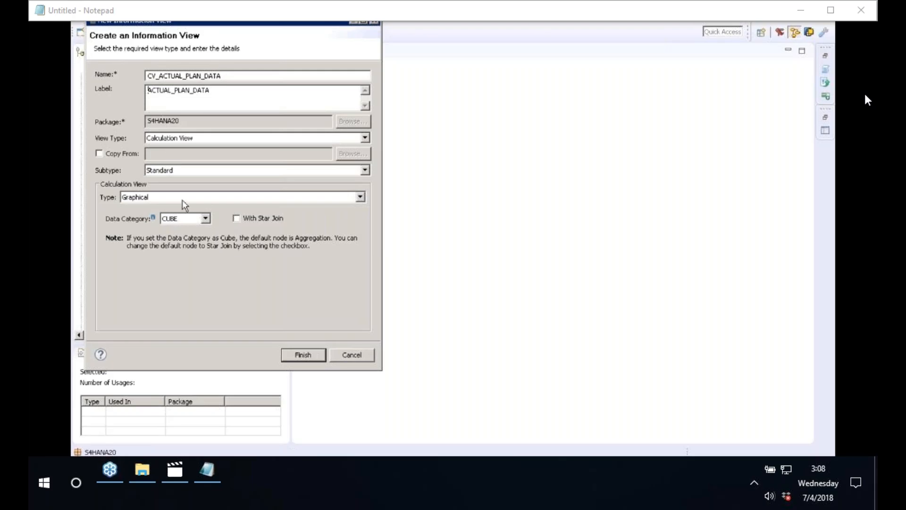
{"action": "left_click", "coordinate": [314, 358]}
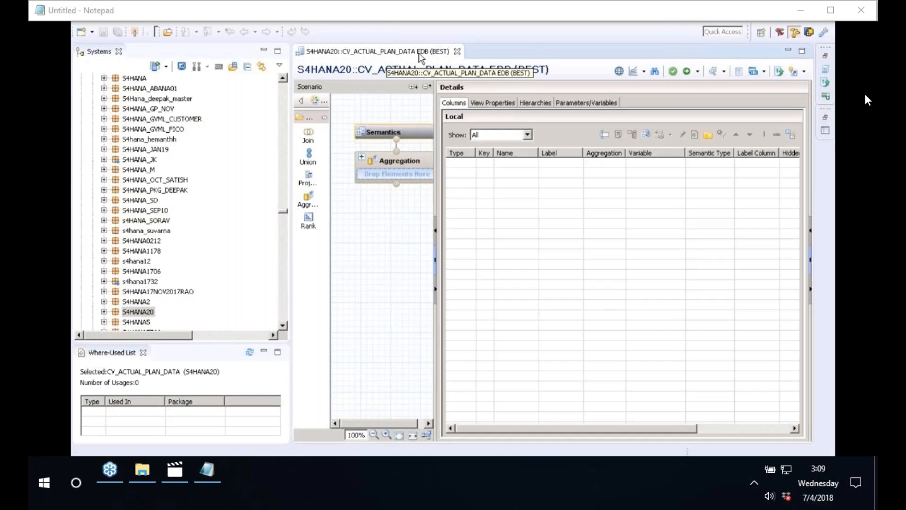
Create analytic view AN_ACTUAL in S4HANA20 with the label ACTUAL DATA.
{"action": "left_click", "coordinate": [103, 312]}
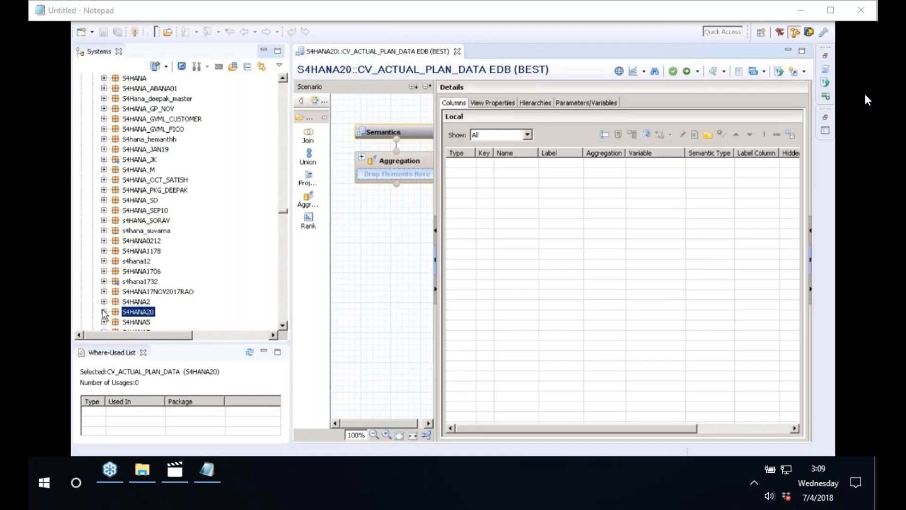
{"action": "left_click", "coordinate": [130, 316]}
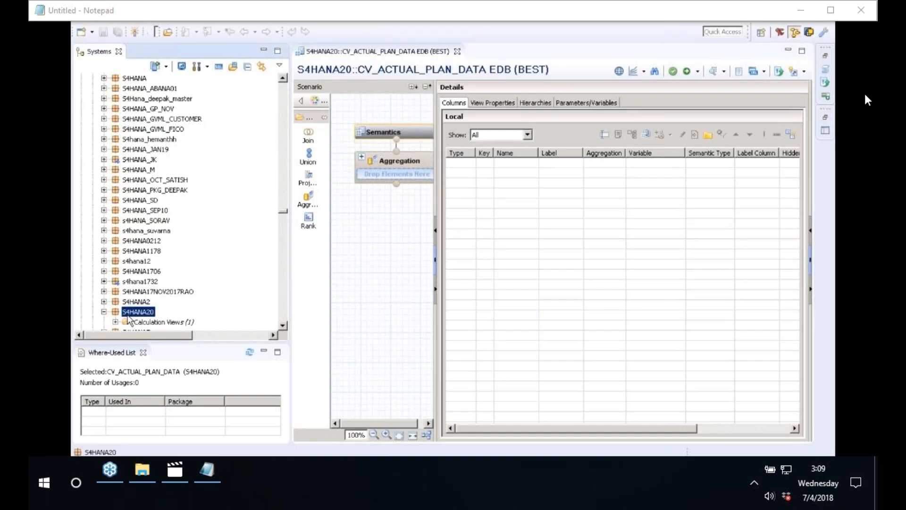
{"action": "right_click", "coordinate": [129, 320]}
{"action": "mouse_move", "coordinate": [239, 167]}
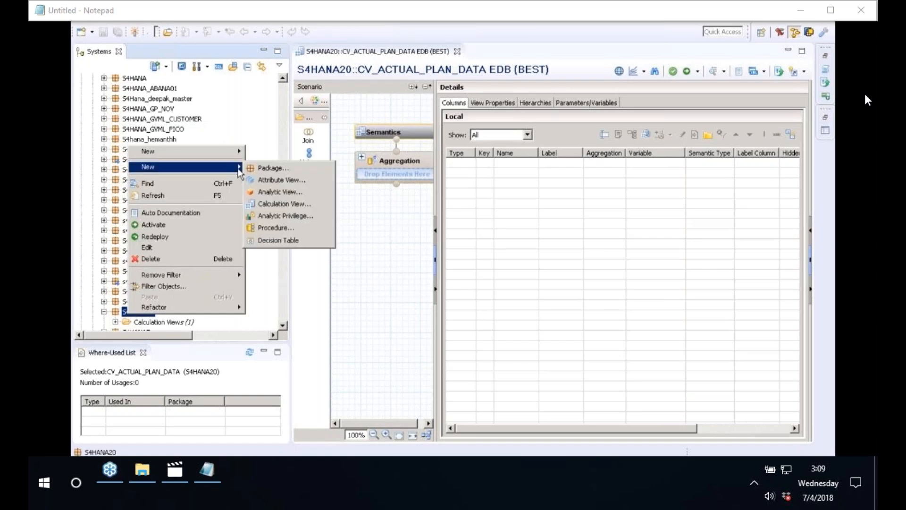
{"action": "left_click", "coordinate": [279, 194]}
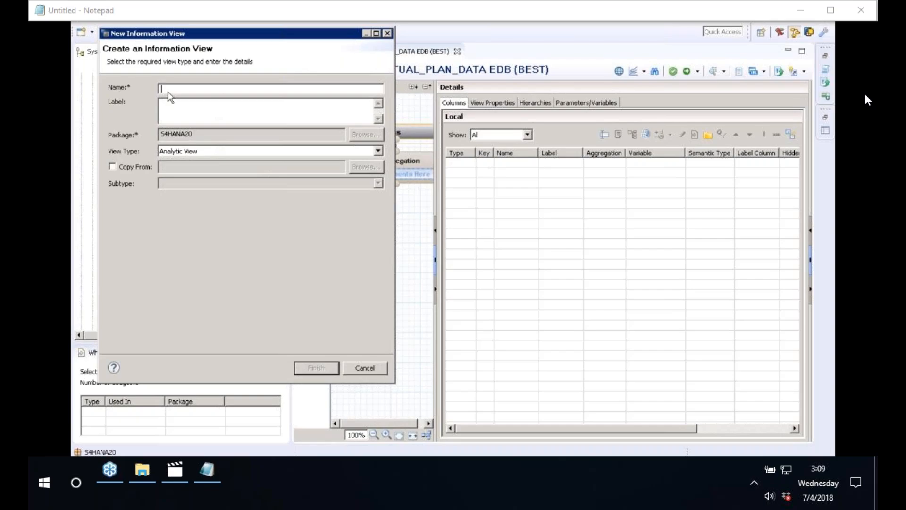
{"action": "type", "text": "AN_ACTUAL"}
{"action": "key", "text": "Tab"}
{"action": "left_click", "coordinate": [174, 108]}
{"action": "key", "text": "BackSpace"}
{"action": "key", "text": "BackSpace"}
{"action": "key", "text": "BackSpace"}
{"action": "type", "text": "DATA"}
{"action": "left_click", "coordinate": [326, 373]}
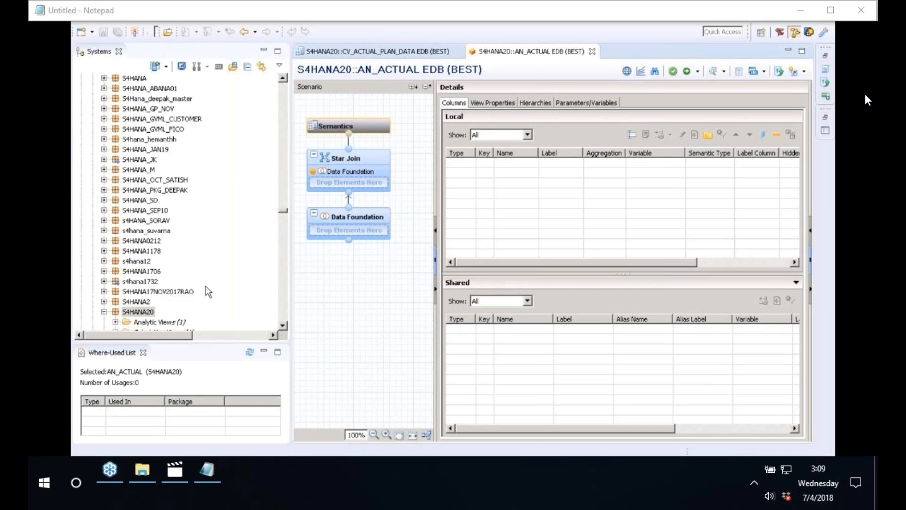
{"action": "left_click", "coordinate": [282, 325]}
Create analytic view AN_PLAN in S4HANA20 with its label trimmed to PLAN.
{"action": "left_click", "coordinate": [282, 325]}
{"action": "right_click", "coordinate": [145, 292]}
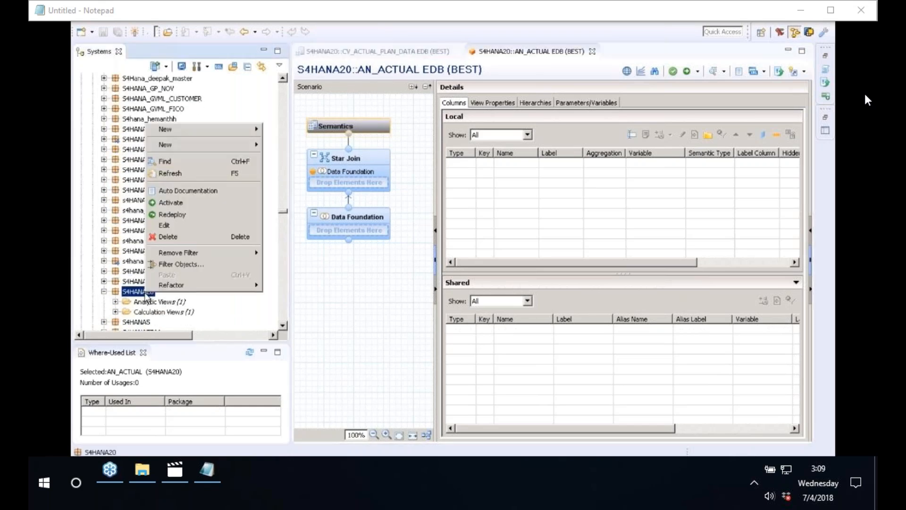
{"action": "mouse_move", "coordinate": [198, 144]}
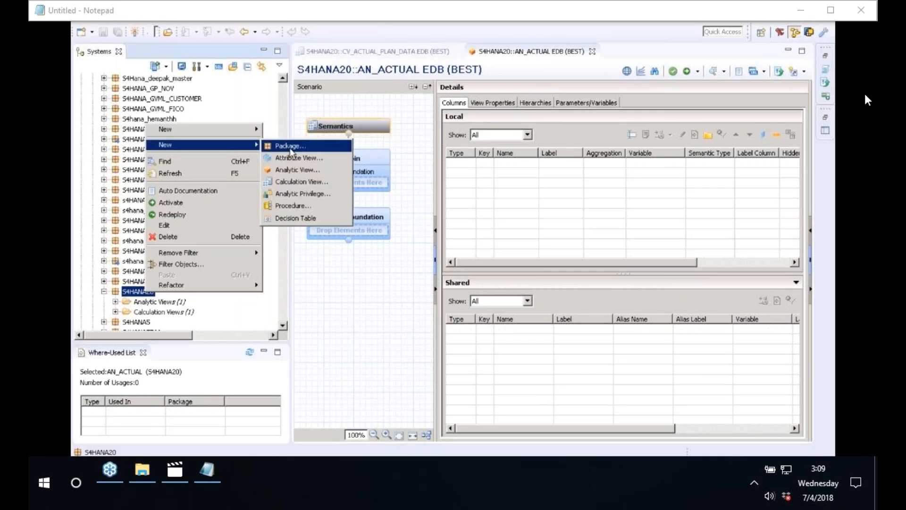
{"action": "left_click", "coordinate": [304, 170]}
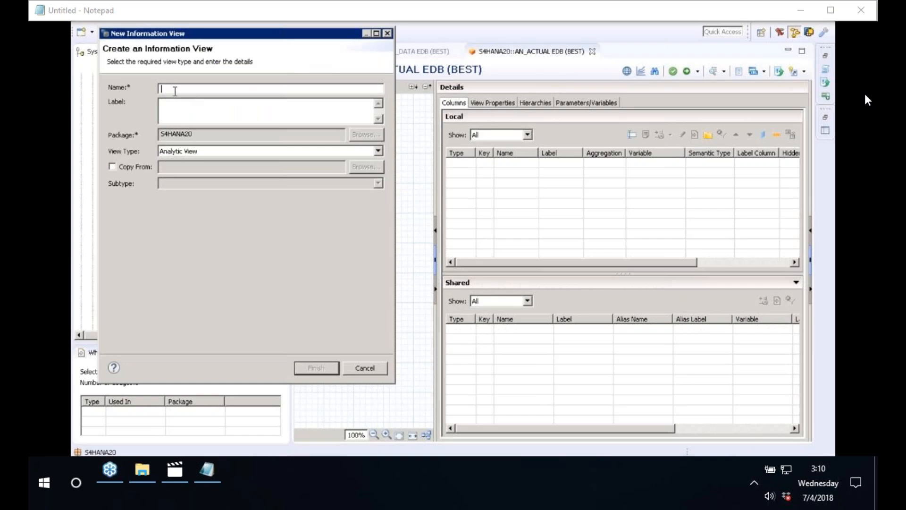
{"action": "type", "text": "AN_PLAN"}
{"action": "left_click", "coordinate": [206, 113]}
{"action": "left_click", "coordinate": [173, 104]}
{"action": "key", "text": "BackSpace"}
{"action": "key", "text": "BackSpace"}
{"action": "key", "text": "BackSpace"}
{"action": "left_click", "coordinate": [316, 367]}
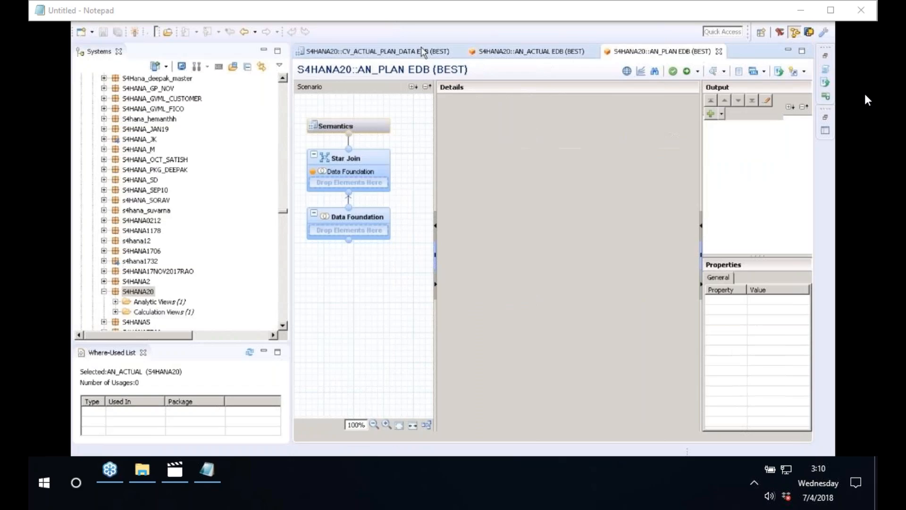
{"action": "left_click", "coordinate": [422, 52]}
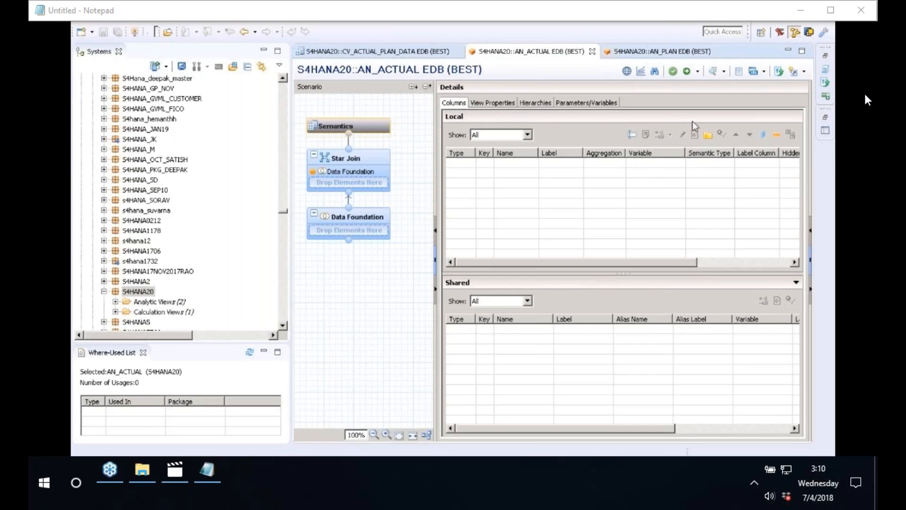
Switch to the AN_PLAN editor and expand packages like S4HANA2, S4HANA1178 and S4HANA0212 to look for views.
{"action": "left_click", "coordinate": [641, 52]}
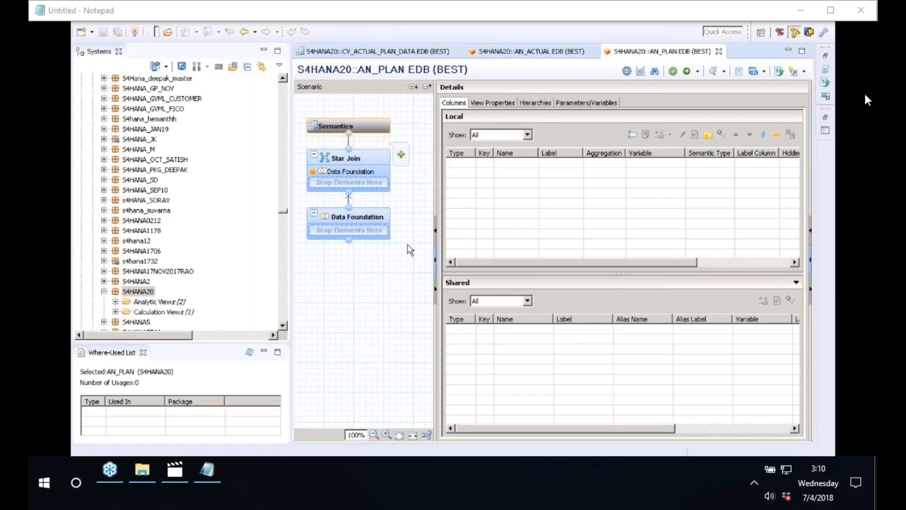
{"action": "left_click", "coordinate": [102, 282]}
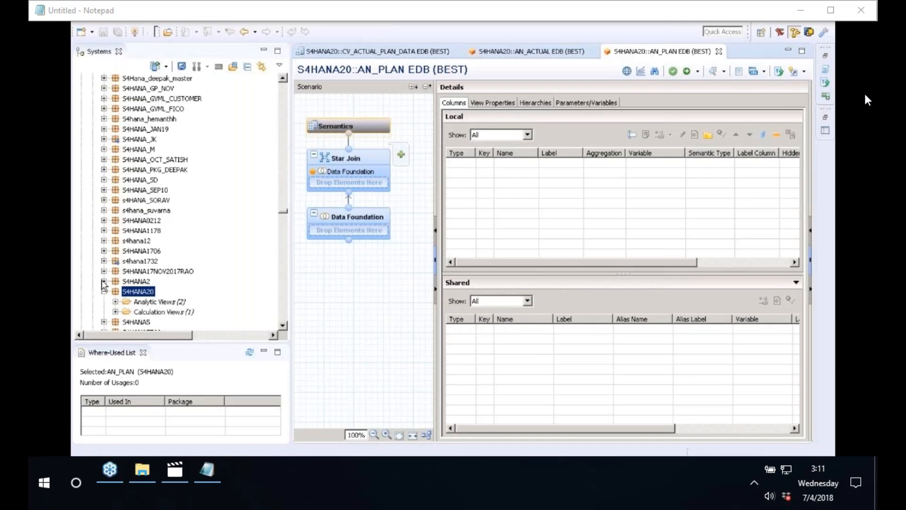
{"action": "left_click", "coordinate": [103, 281]}
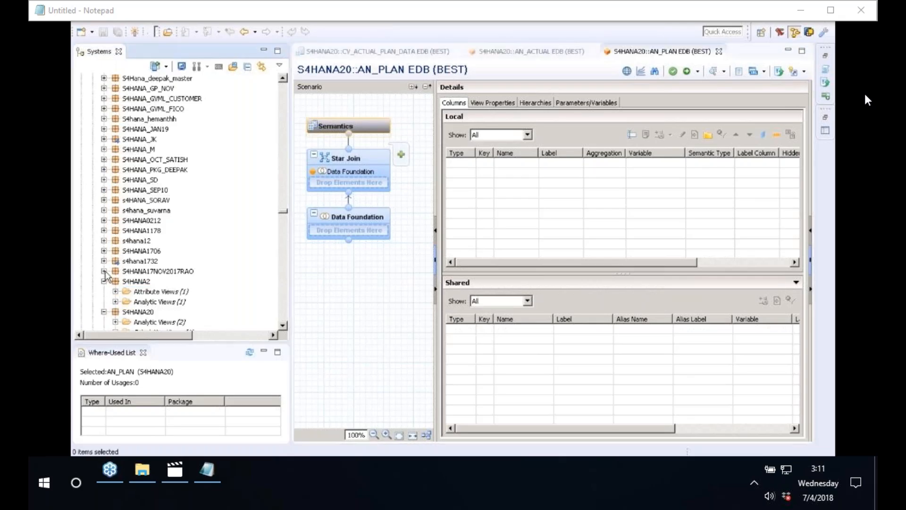
{"action": "left_click", "coordinate": [104, 271]}
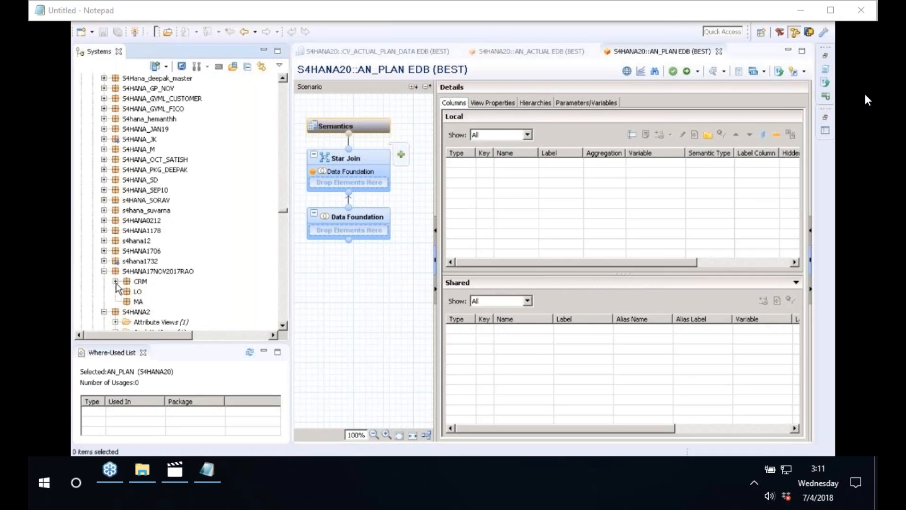
{"action": "left_click", "coordinate": [104, 241]}
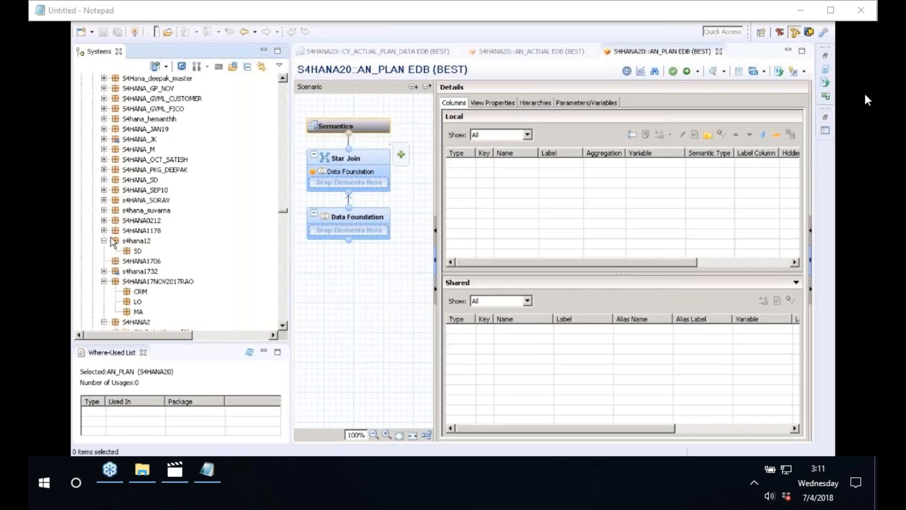
{"action": "left_click", "coordinate": [104, 231]}
{"action": "left_click", "coordinate": [115, 261]}
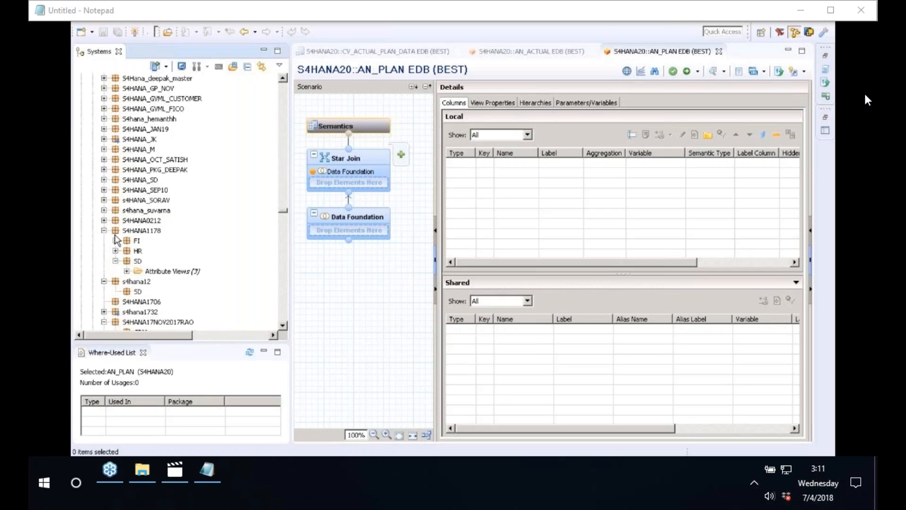
{"action": "left_click", "coordinate": [104, 221]}
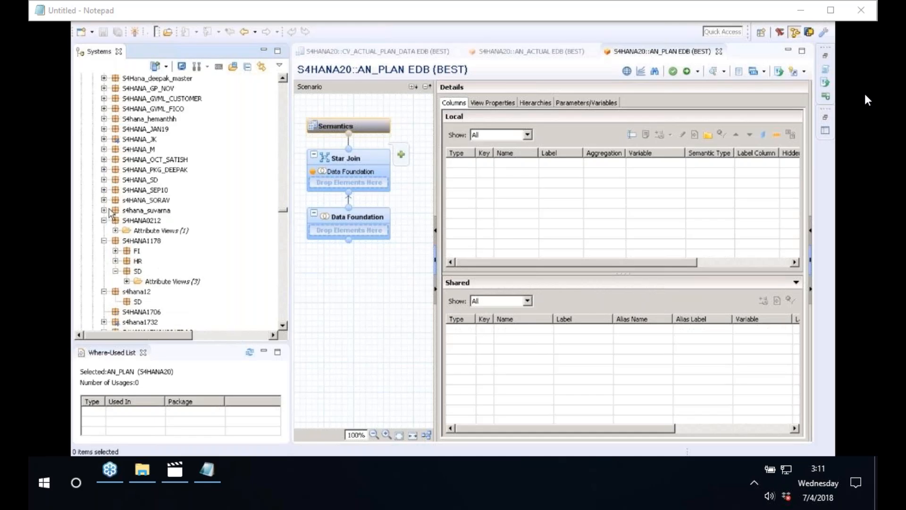
Expand s4hana_suvarna > cv > Calculation Views and drag CV_CUSTOMER into the AN_PLAN scenario.
{"action": "left_click", "coordinate": [104, 210]}
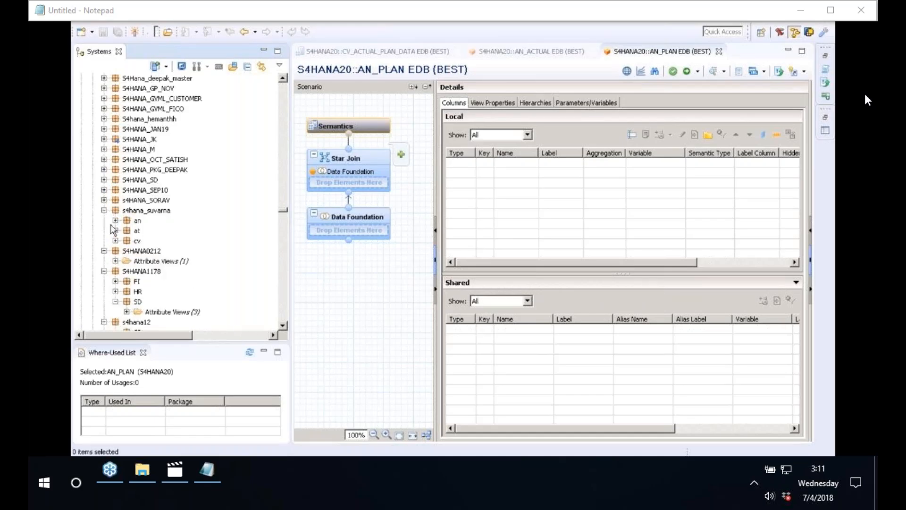
{"action": "left_click", "coordinate": [115, 241]}
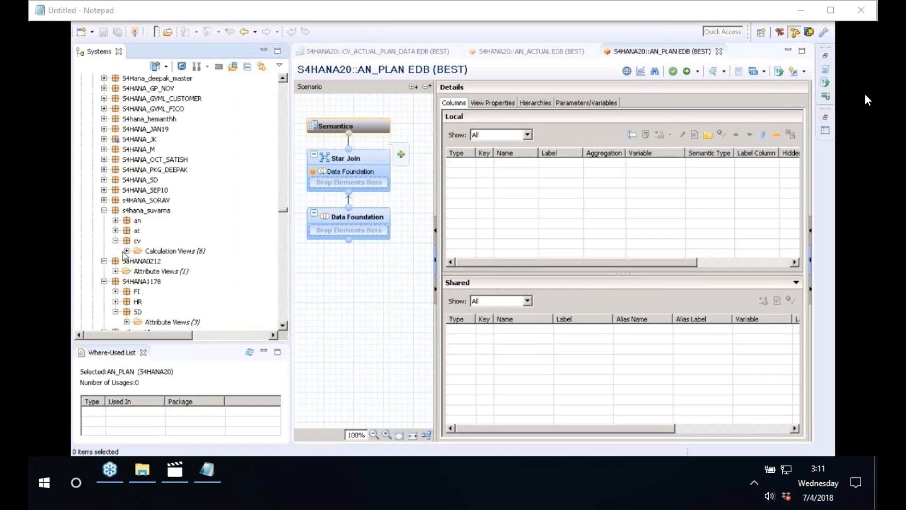
{"action": "left_click", "coordinate": [125, 250]}
{"action": "left_click", "coordinate": [161, 273]}
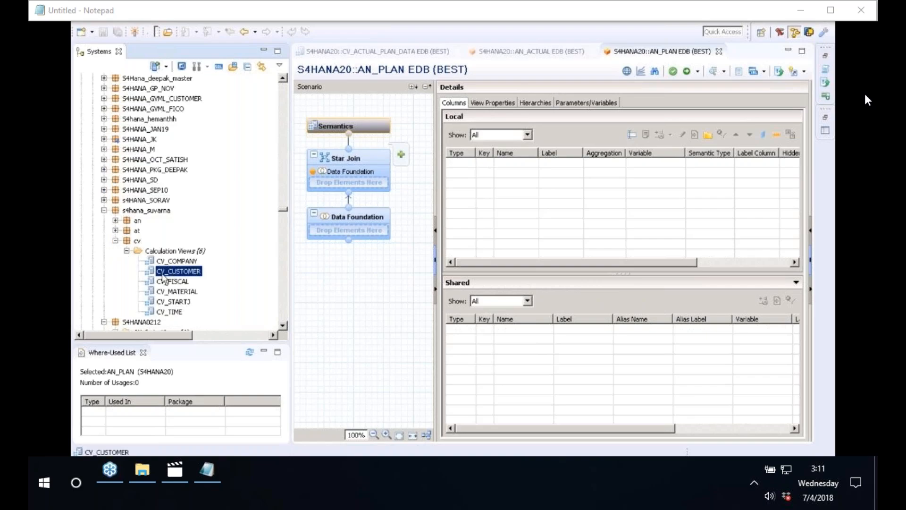
{"action": "left_click_drag", "start_coordinate": [164, 278], "coordinate": [375, 177]}
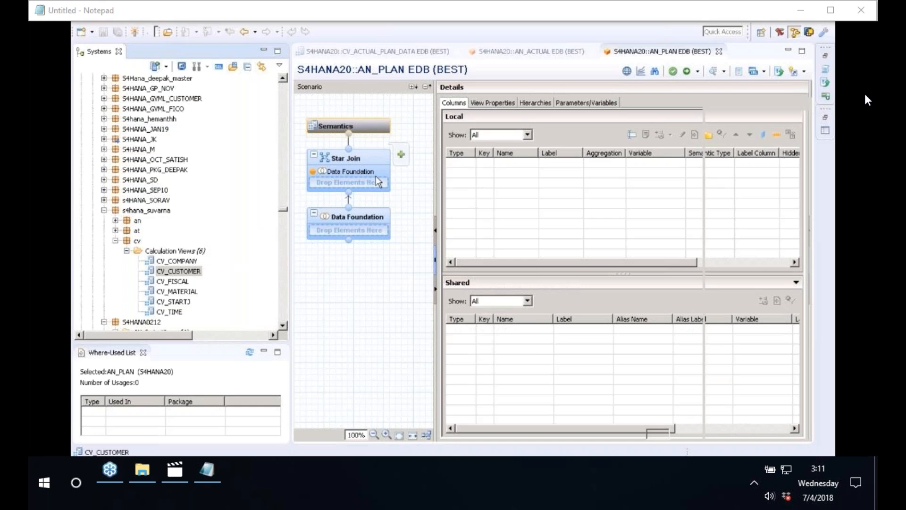
Select the Star Join, try dropping CV_CUSTOMER onto Data Foundation and Star Join, then collapse cv.
{"action": "left_click", "coordinate": [376, 178]}
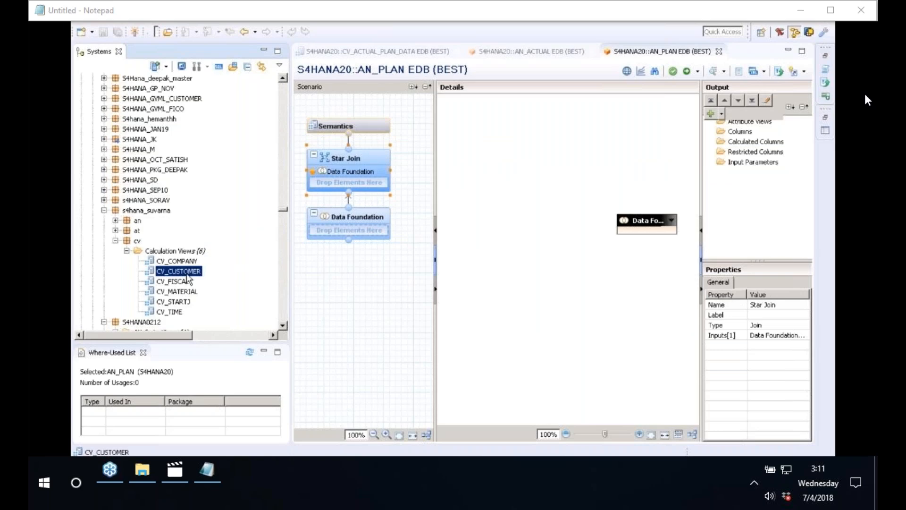
{"action": "left_click_drag", "start_coordinate": [188, 276], "coordinate": [347, 217]}
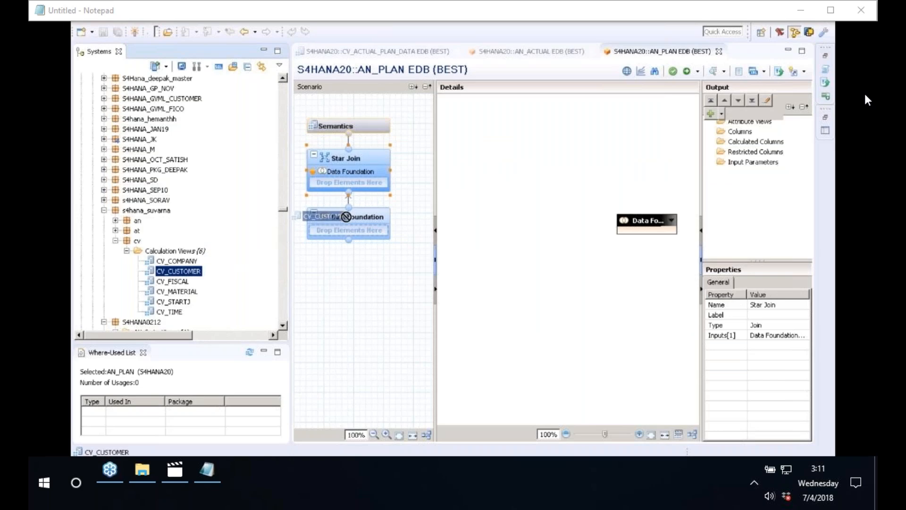
{"action": "left_click_drag", "start_coordinate": [346, 216], "coordinate": [337, 183]}
{"action": "left_click", "coordinate": [115, 241]}
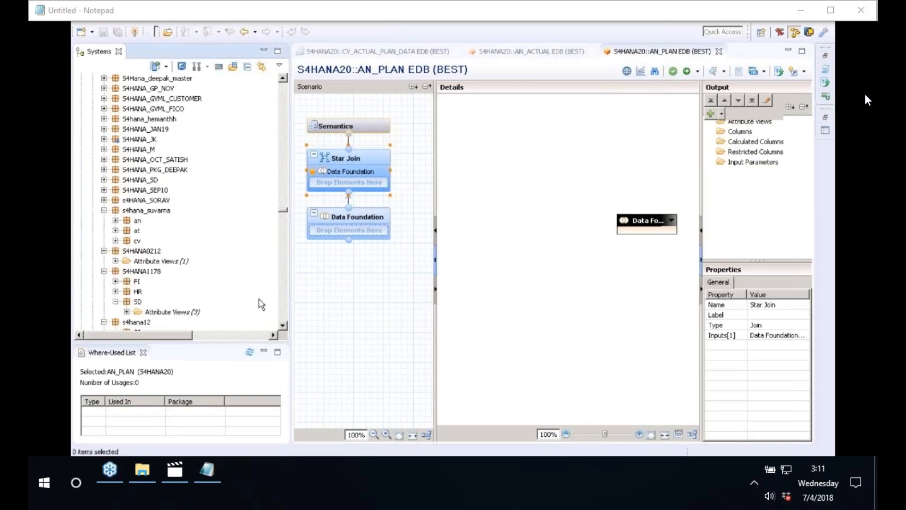
{"action": "left_click", "coordinate": [283, 328]}
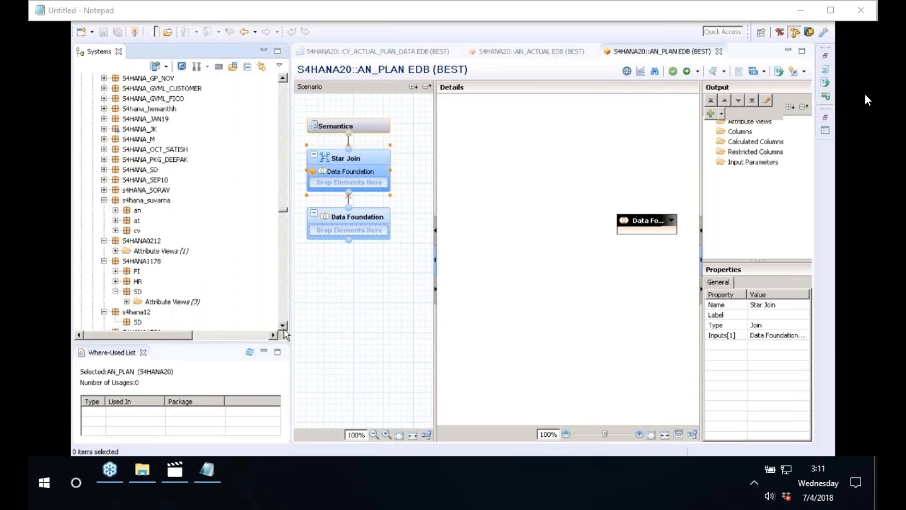
{"action": "left_click", "coordinate": [284, 327]}
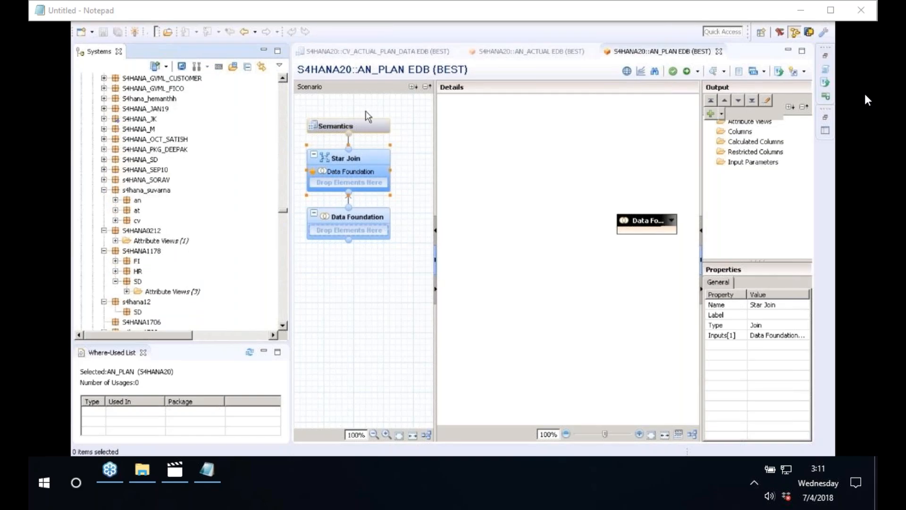
Scroll the Systems package tree down to reach the S4HANA20 package.
{"action": "left_click", "coordinate": [284, 326]}
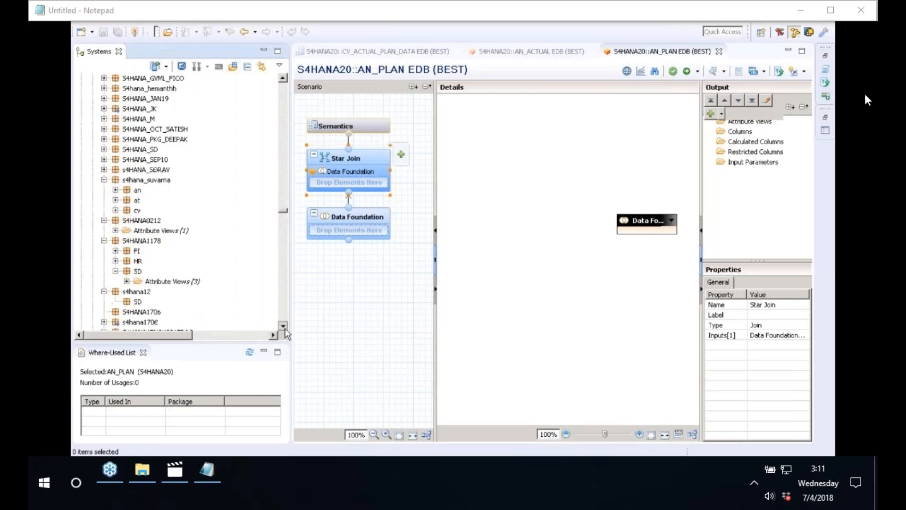
{"action": "left_click", "coordinate": [284, 327]}
{"action": "left_click", "coordinate": [284, 326]}
{"action": "left_click", "coordinate": [284, 327]}
{"action": "left_click", "coordinate": [284, 327]}
{"action": "left_click", "coordinate": [284, 328]}
{"action": "left_click", "coordinate": [284, 328]}
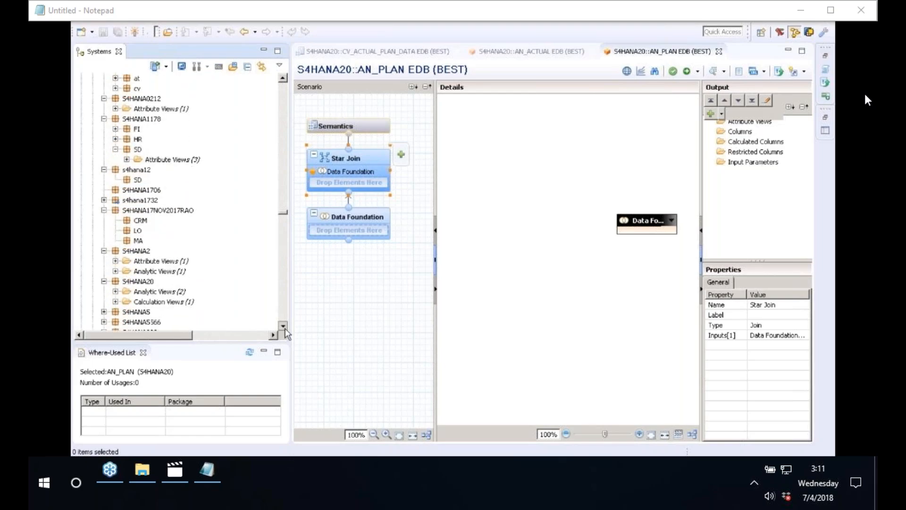
{"action": "left_click", "coordinate": [284, 327]}
{"action": "left_click", "coordinate": [284, 327]}
{"action": "left_click", "coordinate": [283, 326]}
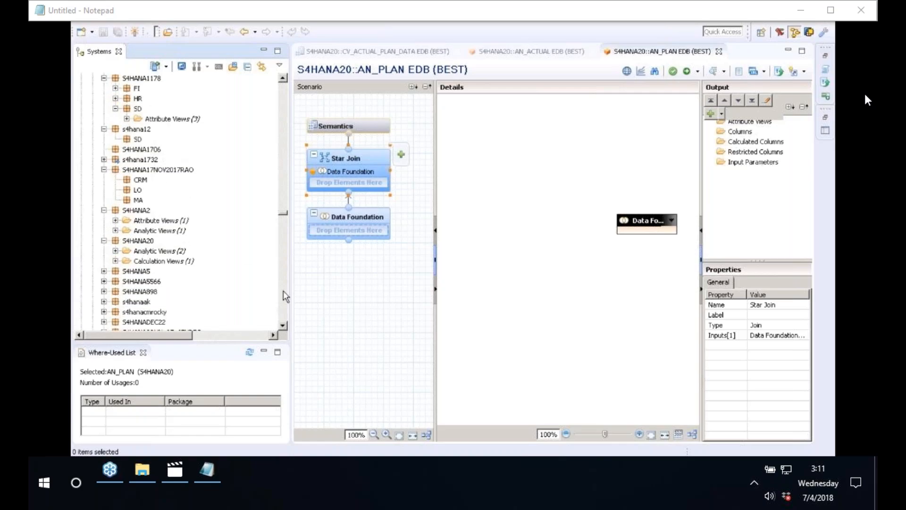
From S4HANA20's context menu, create attribute view AT_CUSTOMER with its label trimmed to CUSTOMER.
{"action": "left_click", "coordinate": [126, 242]}
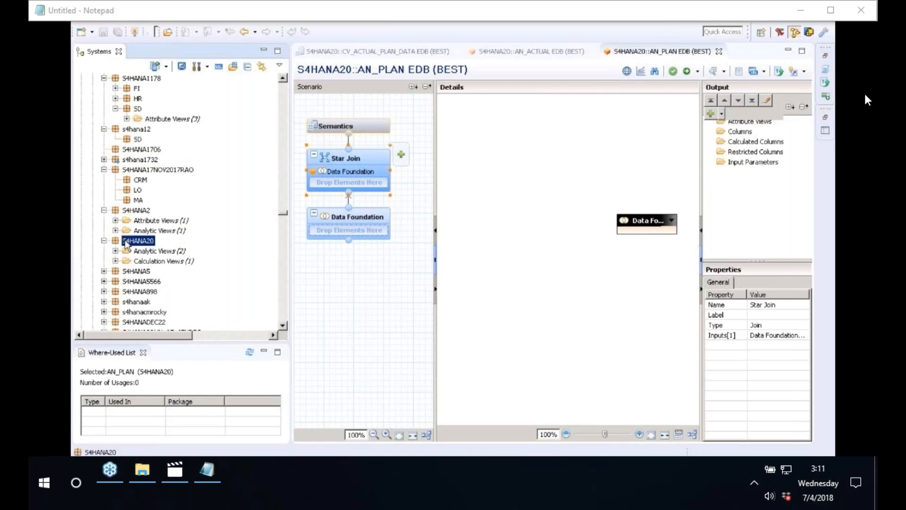
{"action": "right_click", "coordinate": [126, 241]}
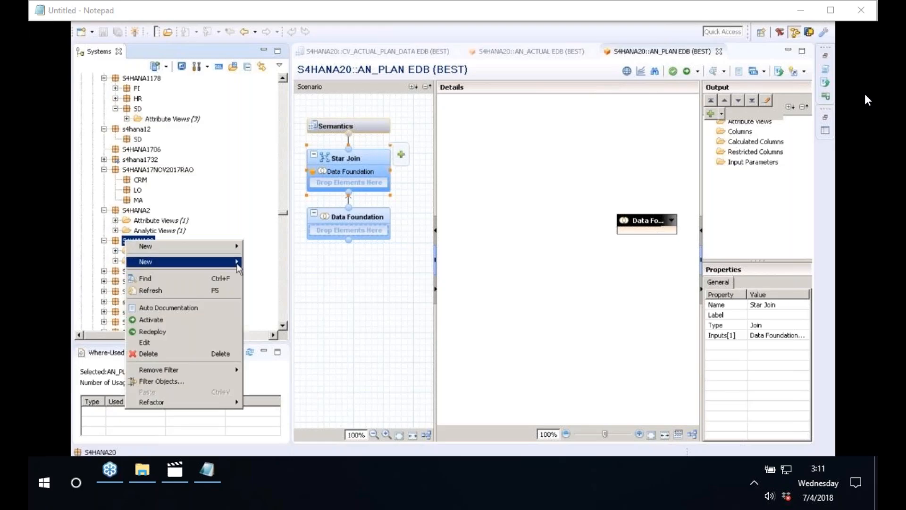
{"action": "mouse_move", "coordinate": [239, 267]}
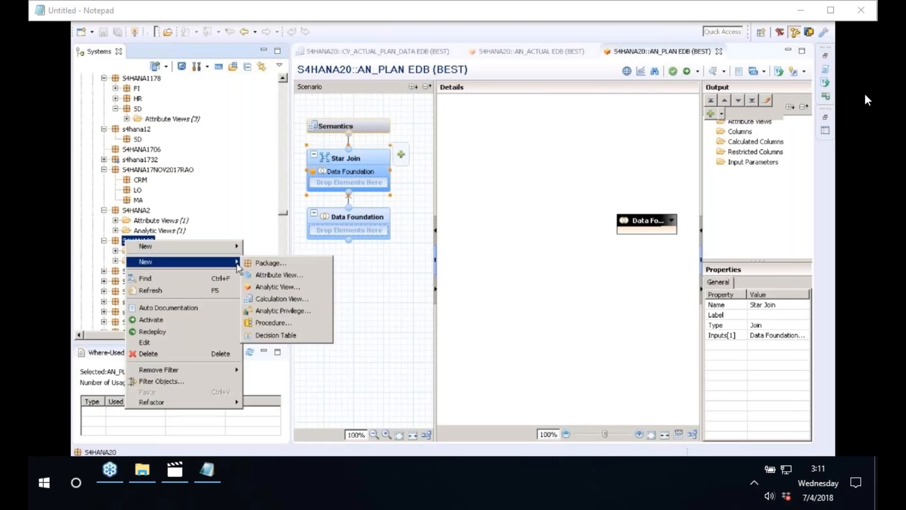
{"action": "left_click", "coordinate": [286, 277]}
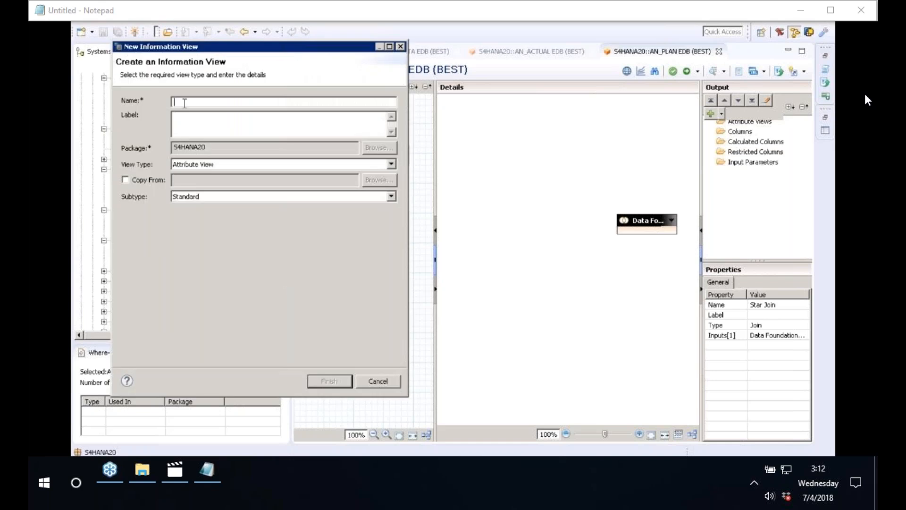
{"action": "type", "text": "AT_CUSTOMER"}
{"action": "left_click", "coordinate": [214, 129]}
{"action": "left_click", "coordinate": [188, 120]}
{"action": "key", "text": "BackSpace"}
{"action": "key", "text": "BackSpace"}
{"action": "key", "text": "BackSpace"}
{"action": "left_click", "coordinate": [332, 383]}
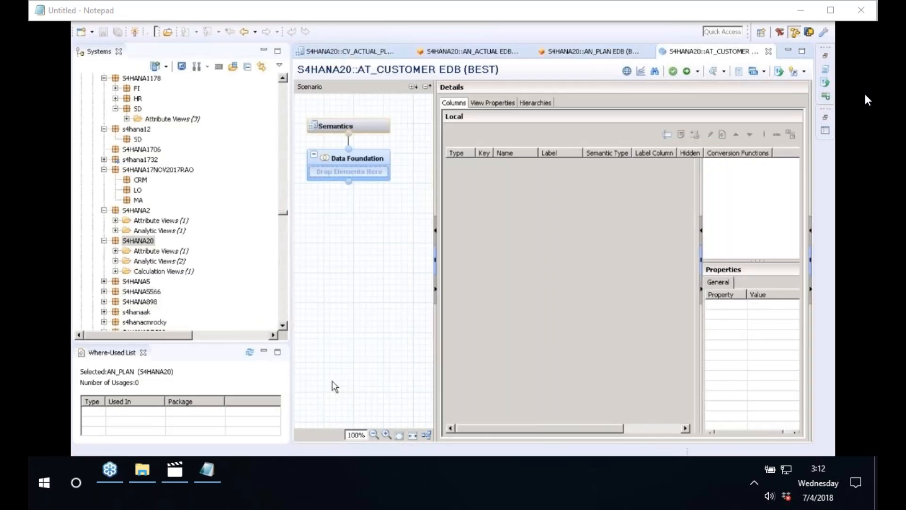
Widen the editor and search for table KNA1 through Data Foundation's Add Objects.
{"action": "left_click_drag", "start_coordinate": [281, 239], "coordinate": [239, 231]}
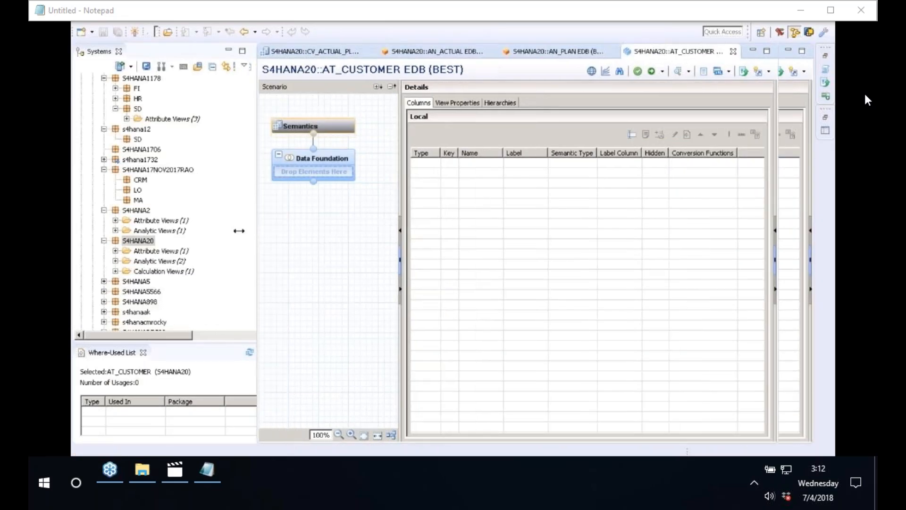
{"action": "mouse_move", "coordinate": [311, 168]}
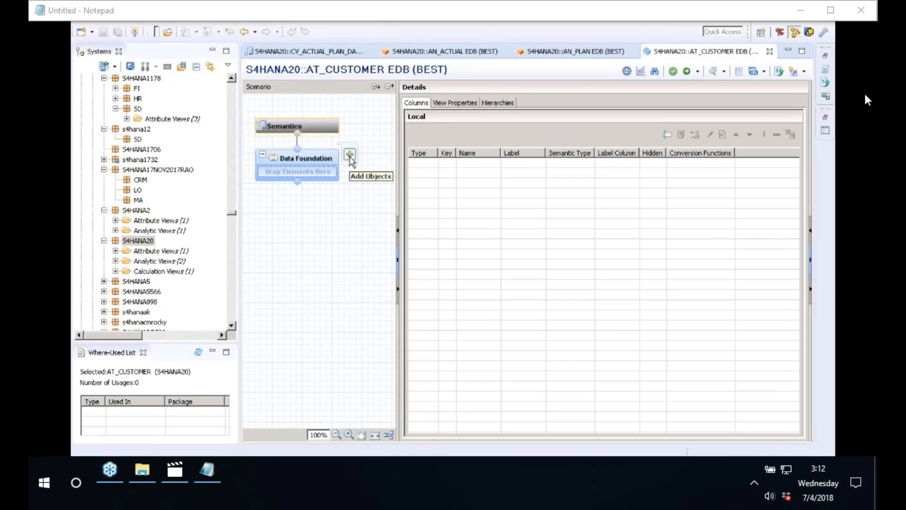
{"action": "left_click", "coordinate": [350, 155]}
{"action": "type", "text": "KNA1"}
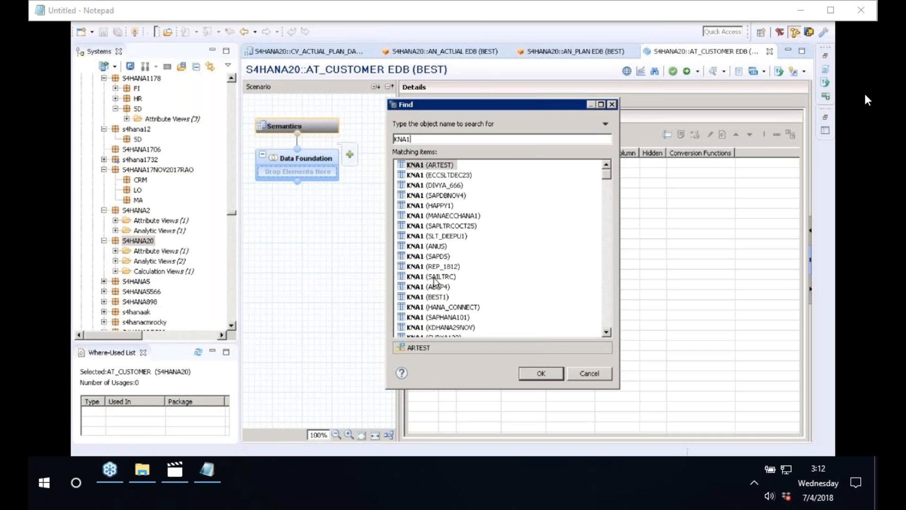
{"action": "scroll", "coordinate": [610, 336], "scroll_direction": "down", "scroll_amount": 5}
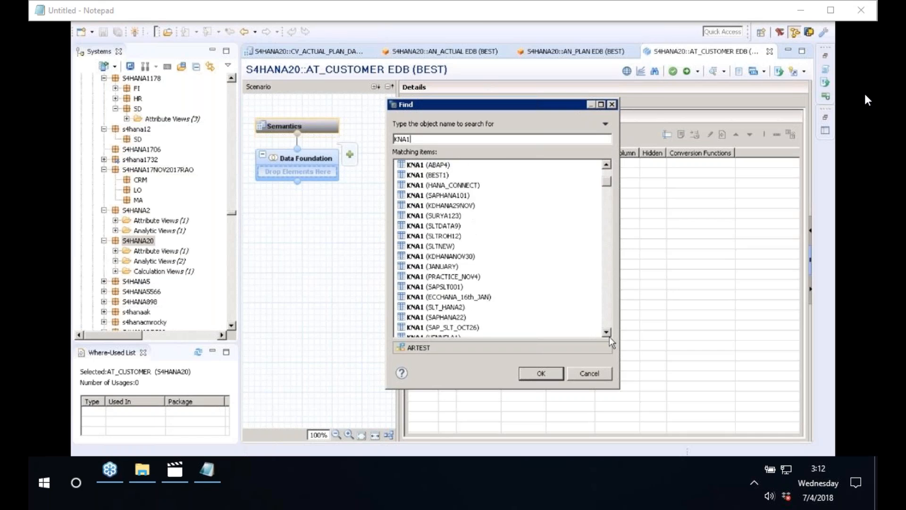
{"action": "scroll", "coordinate": [610, 336], "scroll_direction": "down", "scroll_amount": 3}
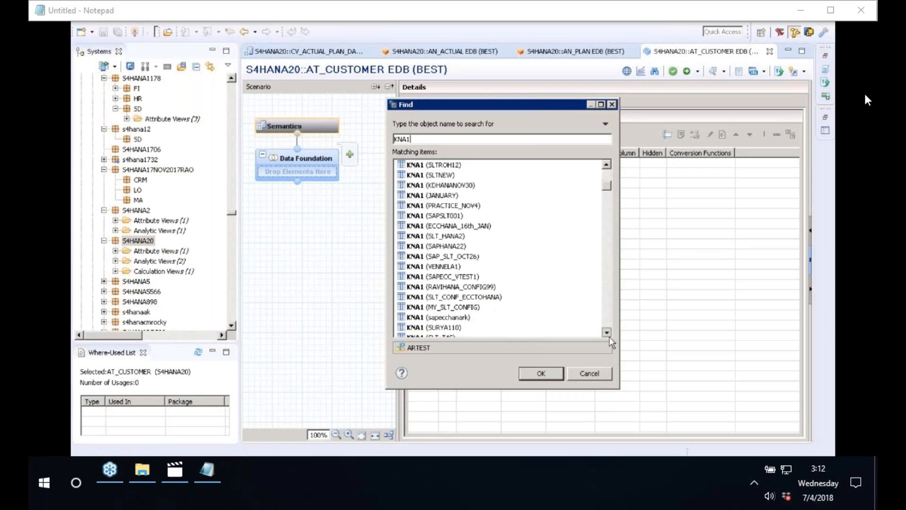
{"action": "scroll", "coordinate": [610, 336], "scroll_direction": "down", "scroll_amount": 1}
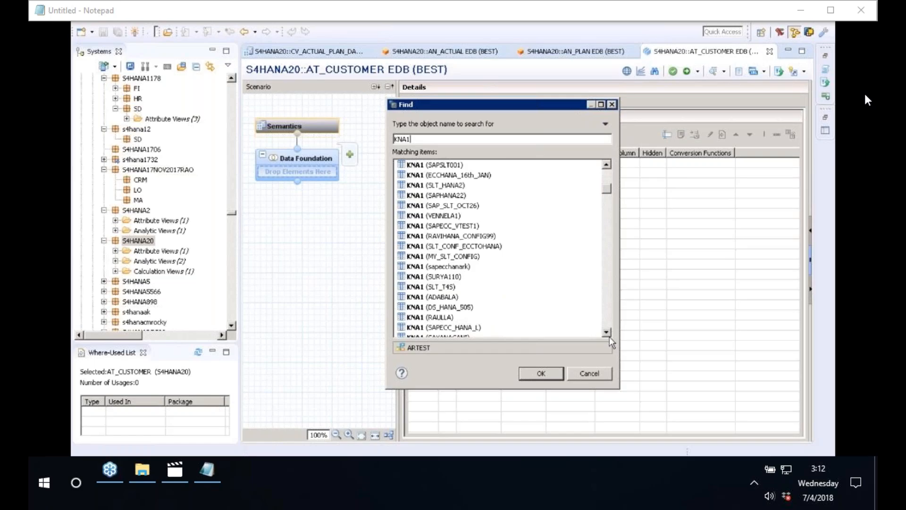
{"action": "scroll", "coordinate": [610, 336], "scroll_direction": "down", "scroll_amount": 4}
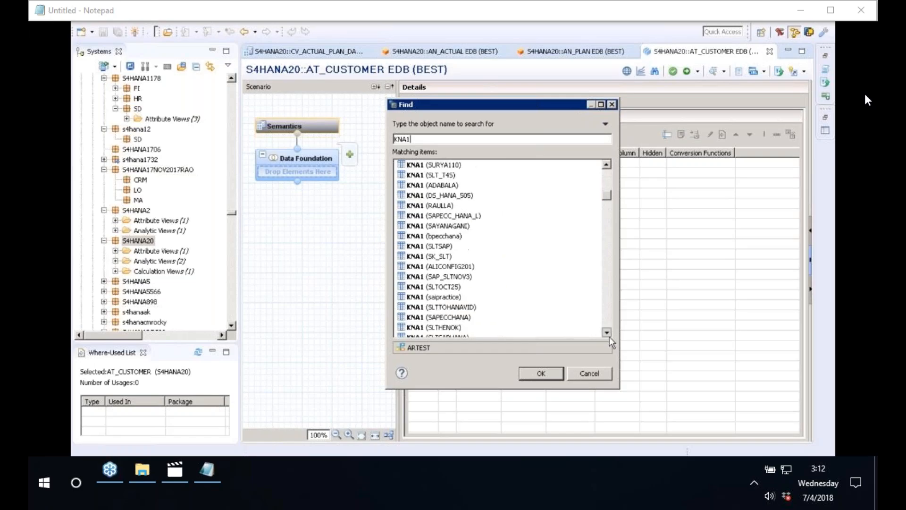
{"action": "scroll", "coordinate": [610, 336], "scroll_direction": "down", "scroll_amount": 1}
Browse the matching items and add KNA1 from schema BEST to the data foundation.
{"action": "left_click", "coordinate": [610, 336]}
{"action": "left_click", "coordinate": [610, 336]}
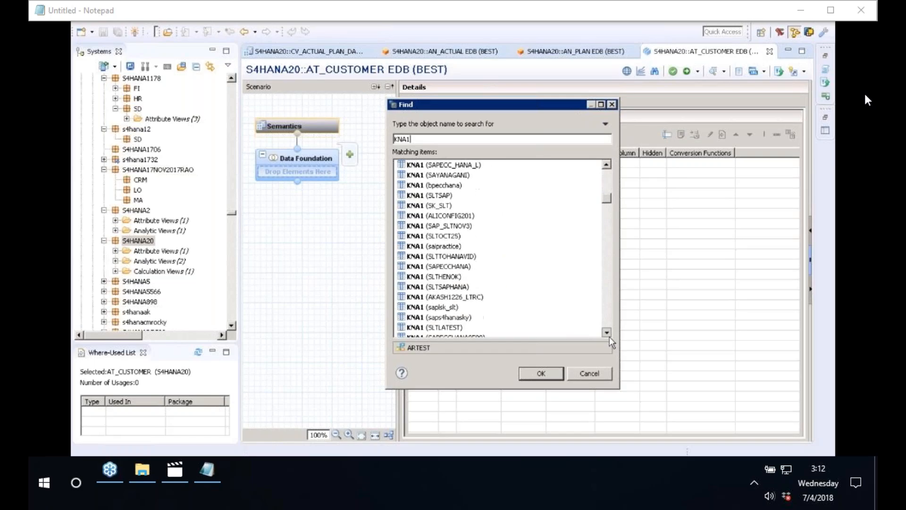
{"action": "left_click", "coordinate": [610, 337]}
{"action": "left_click", "coordinate": [610, 336]}
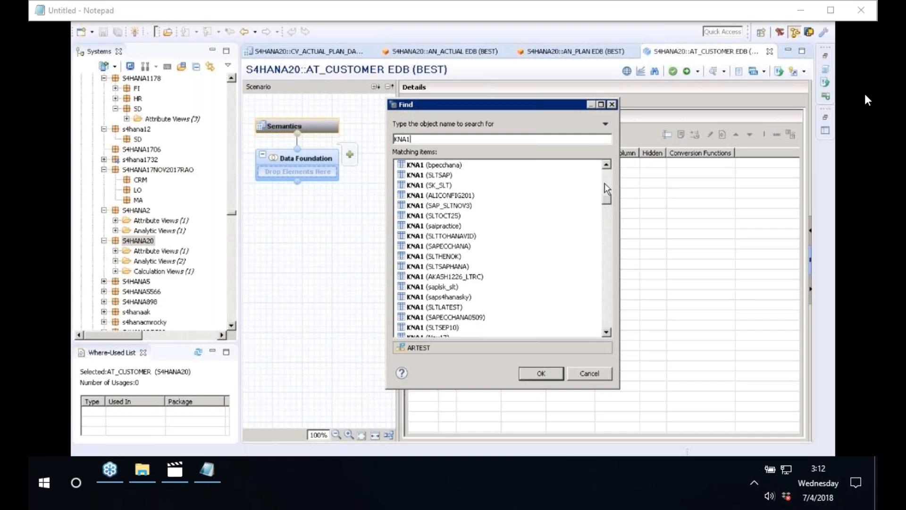
{"action": "left_click", "coordinate": [604, 179]}
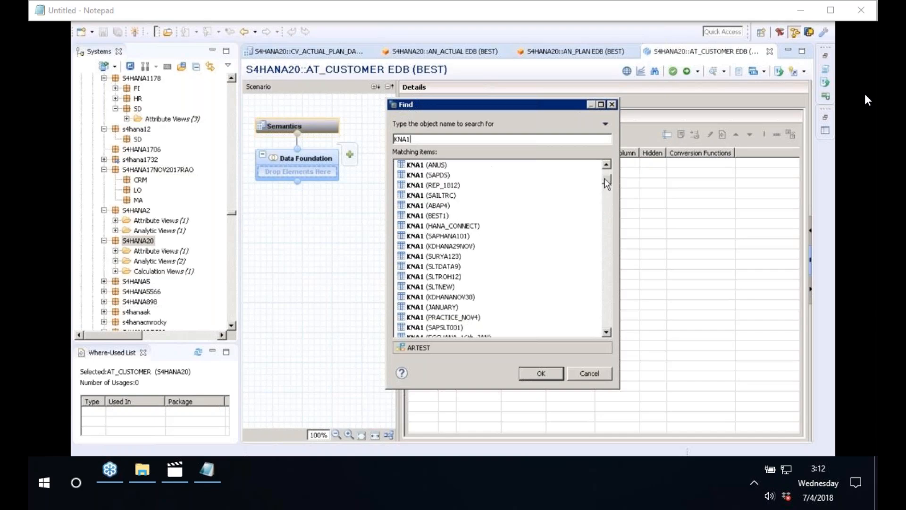
{"action": "left_click_drag", "start_coordinate": [605, 177], "coordinate": [605, 173]}
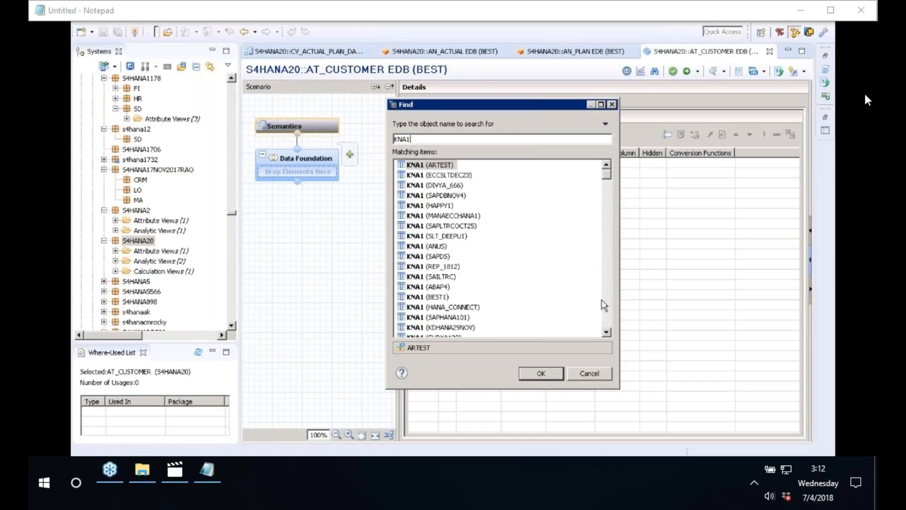
{"action": "left_click", "coordinate": [606, 333]}
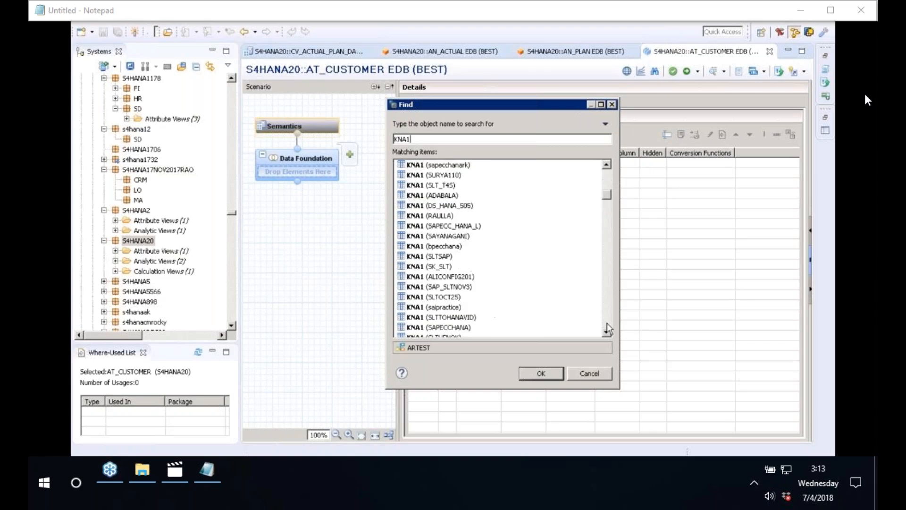
{"action": "left_click", "coordinate": [607, 325]}
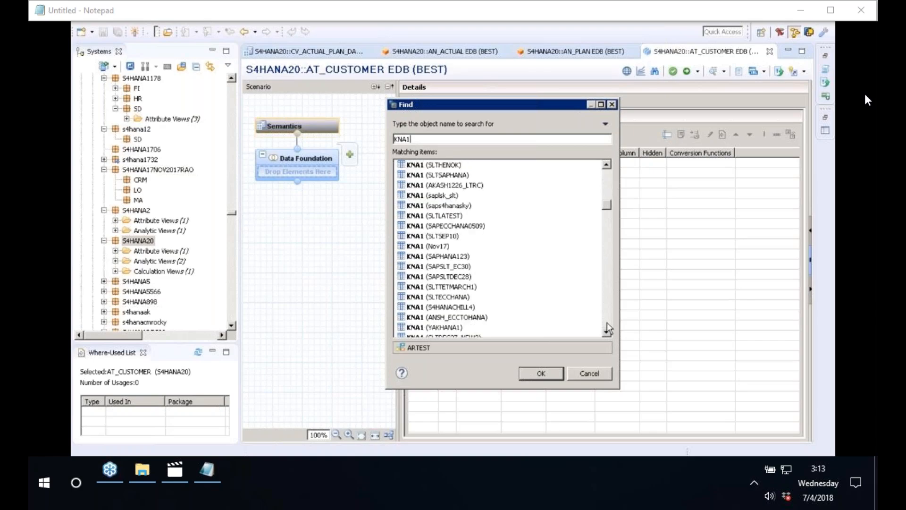
{"action": "left_click", "coordinate": [608, 328]}
{"action": "left_click", "coordinate": [609, 329]}
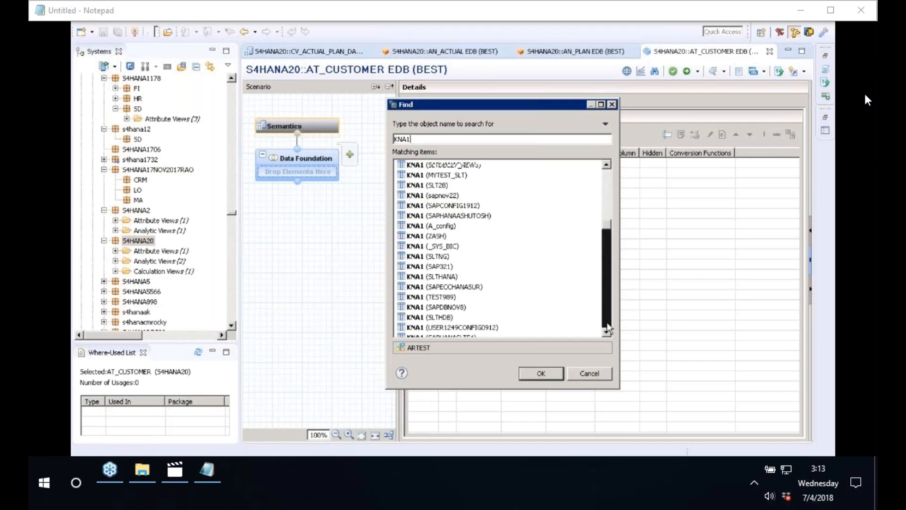
{"action": "left_click", "coordinate": [609, 328]}
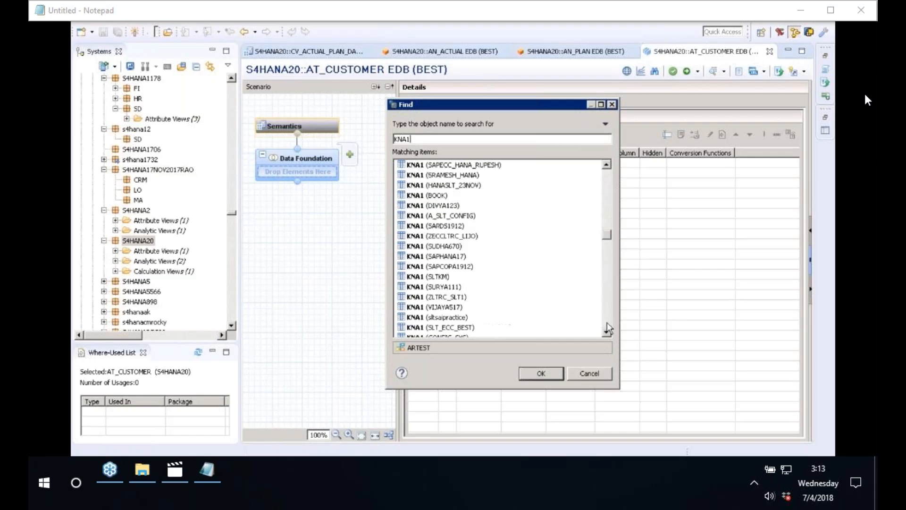
{"action": "left_click", "coordinate": [609, 328]}
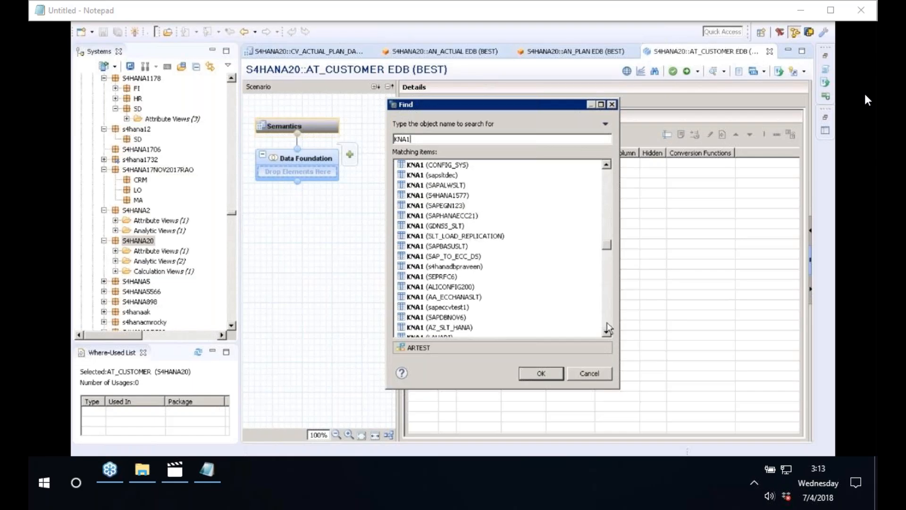
{"action": "left_click", "coordinate": [609, 328]}
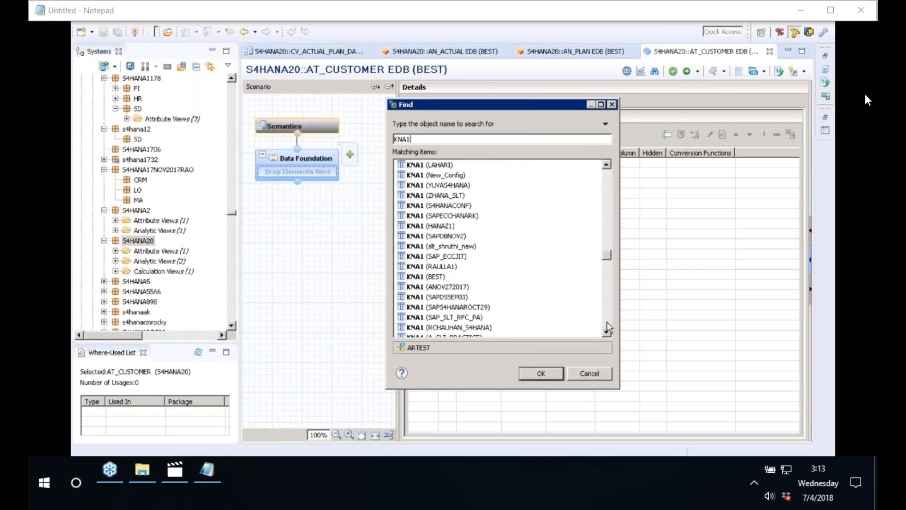
{"action": "left_click", "coordinate": [430, 277]}
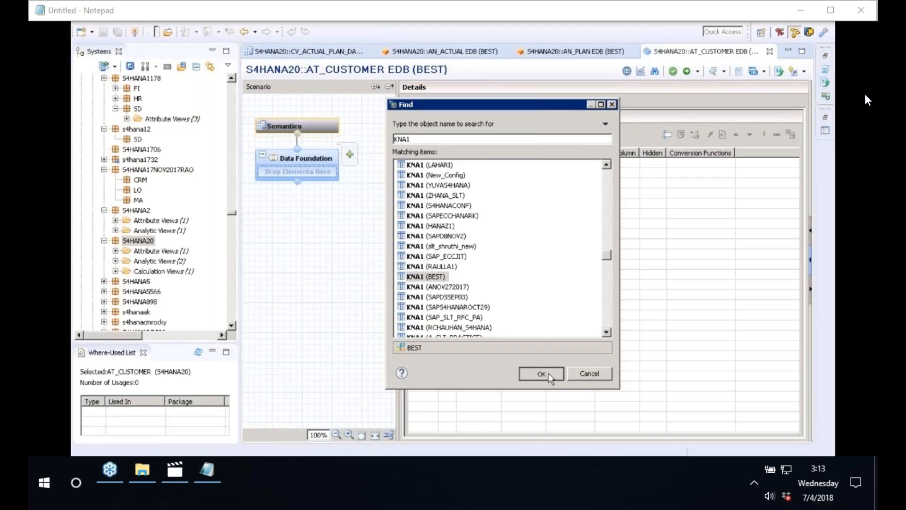
{"action": "left_click", "coordinate": [549, 374]}
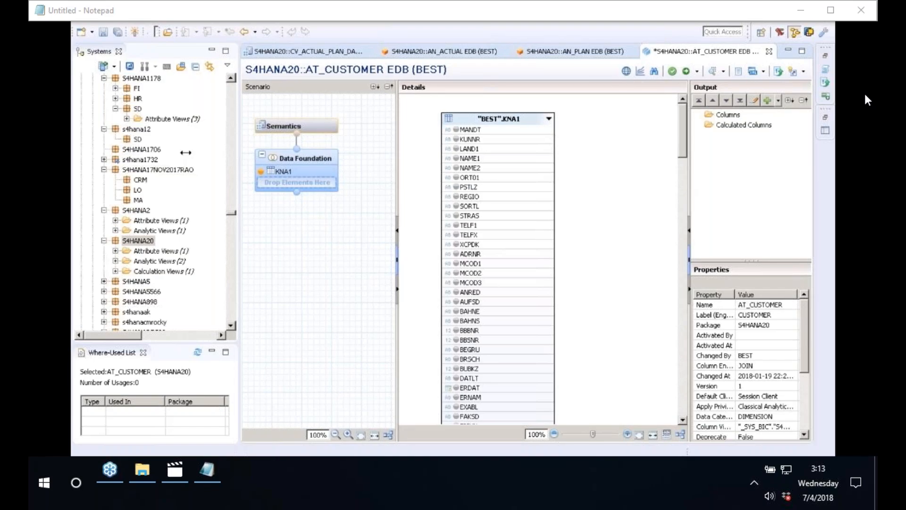
Mark KNA1's KUNNR, LAND1, NAME1 and REGIO columns as output columns.
{"action": "left_click_drag", "start_coordinate": [186, 152], "coordinate": [185, 152]}
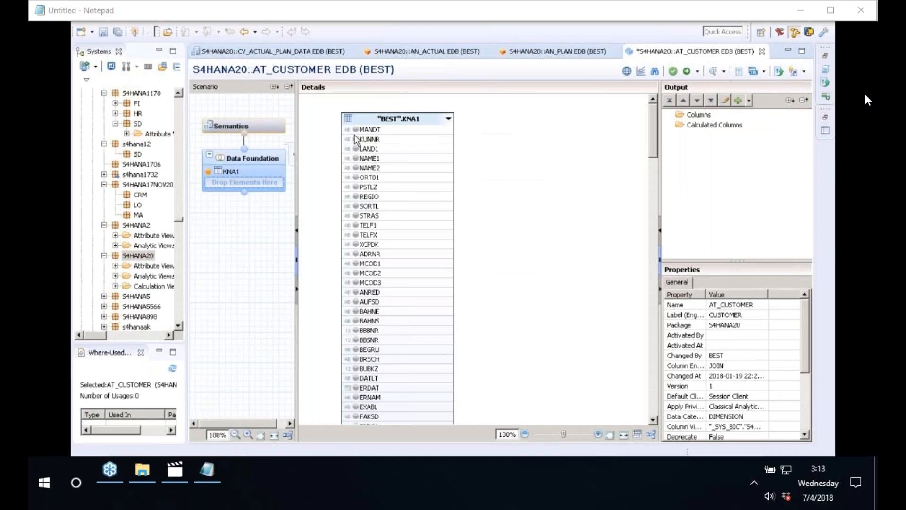
{"action": "left_click", "coordinate": [356, 139]}
{"action": "left_click", "coordinate": [356, 148]}
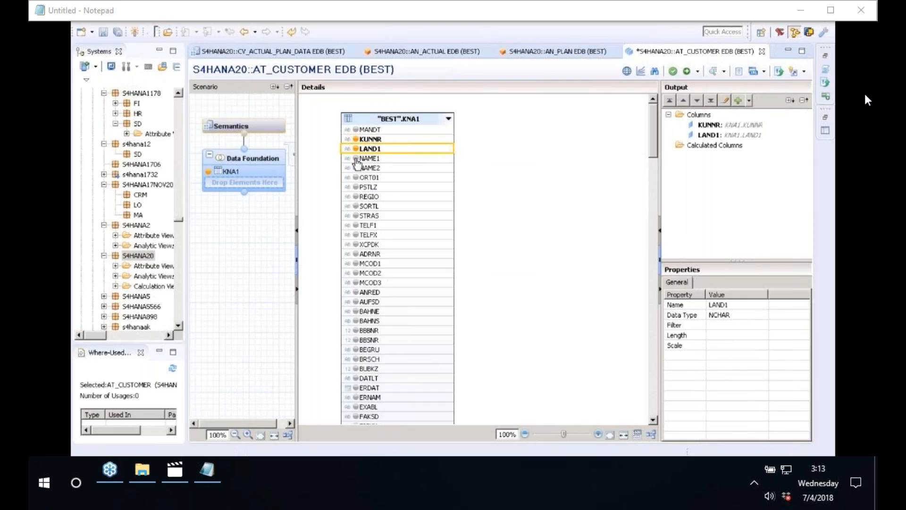
{"action": "left_click", "coordinate": [356, 158]}
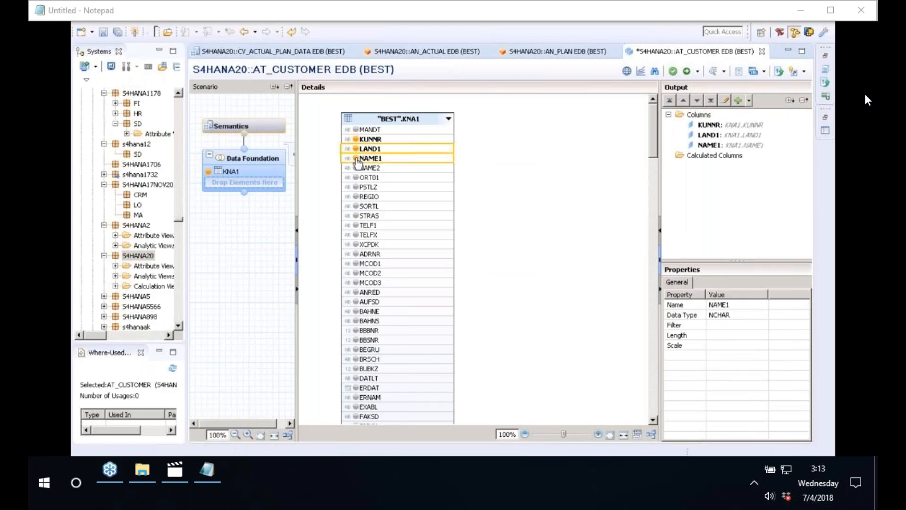
{"action": "left_click", "coordinate": [355, 197]}
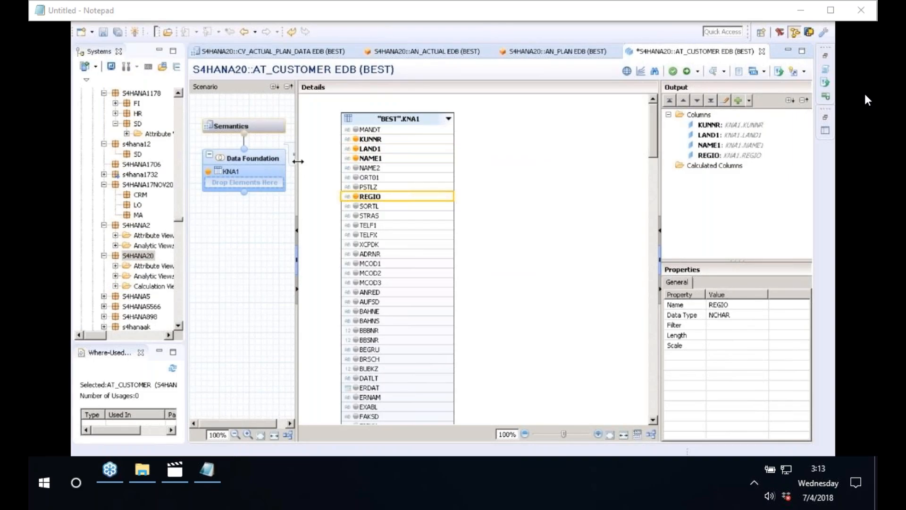
Widen the scenario pane and search for table T005T to add.
{"action": "left_click_drag", "start_coordinate": [298, 161], "coordinate": [331, 161]}
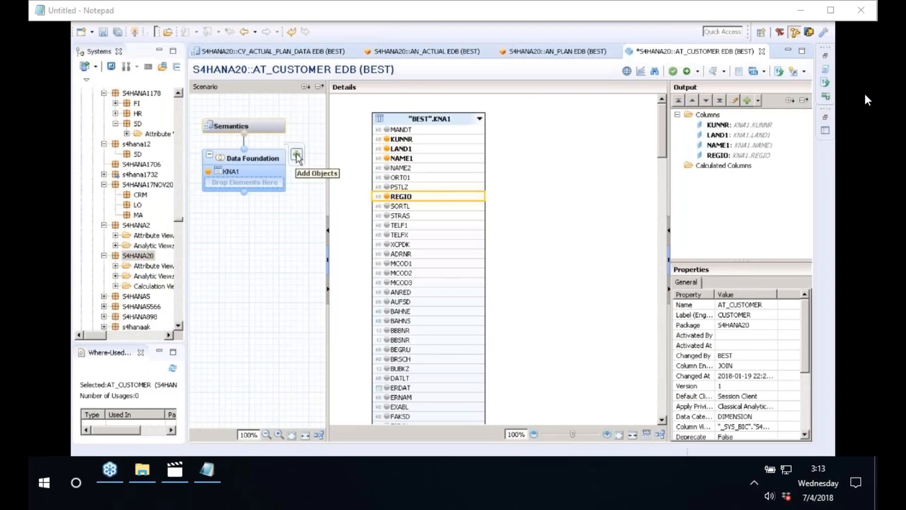
{"action": "left_click", "coordinate": [297, 156]}
{"action": "type", "text": "T005T"}
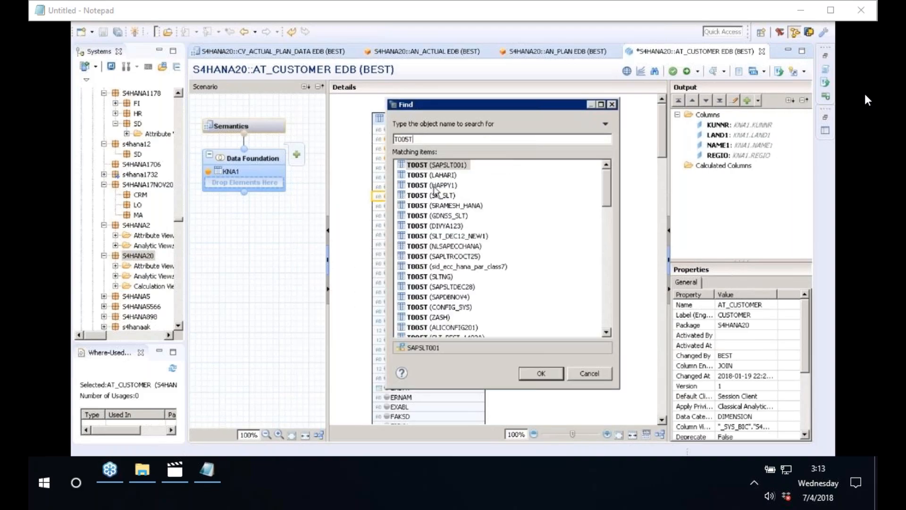
Add T005T (BEST), join it to KNA1 on LAND1, and output LANDX.
{"action": "left_click", "coordinate": [606, 309]}
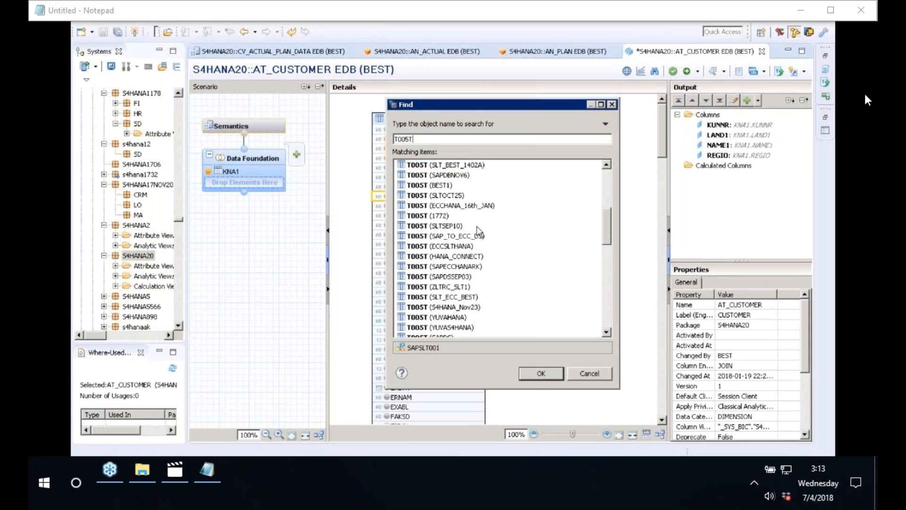
{"action": "scroll", "coordinate": [448, 189], "scroll_direction": "down", "scroll_amount": 10}
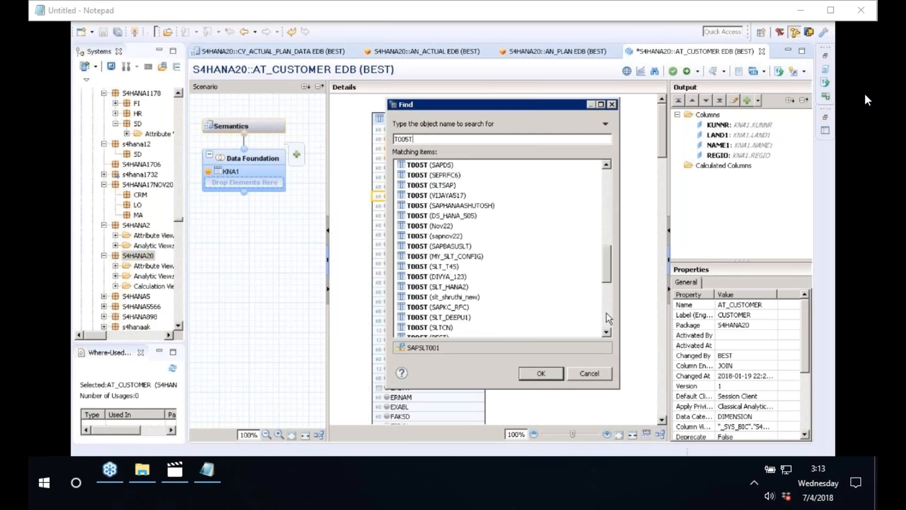
{"action": "left_click", "coordinate": [442, 165]}
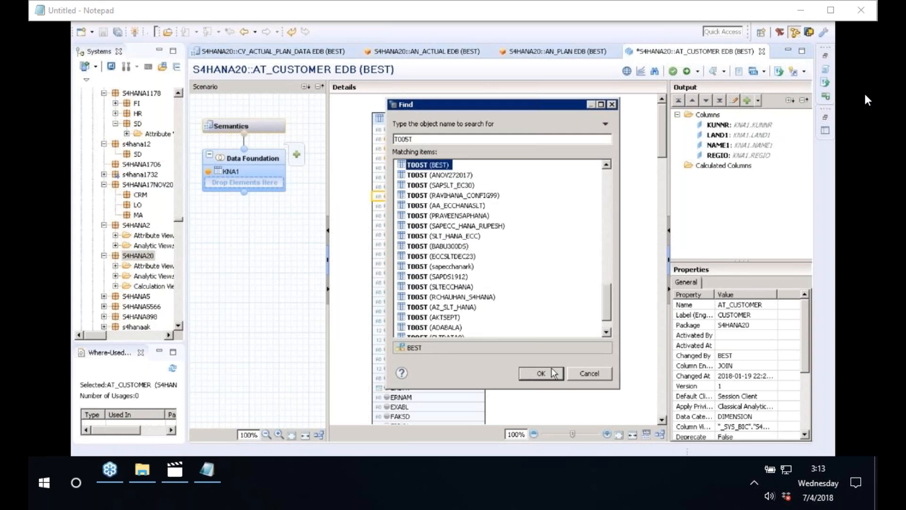
{"action": "left_click", "coordinate": [541, 373]}
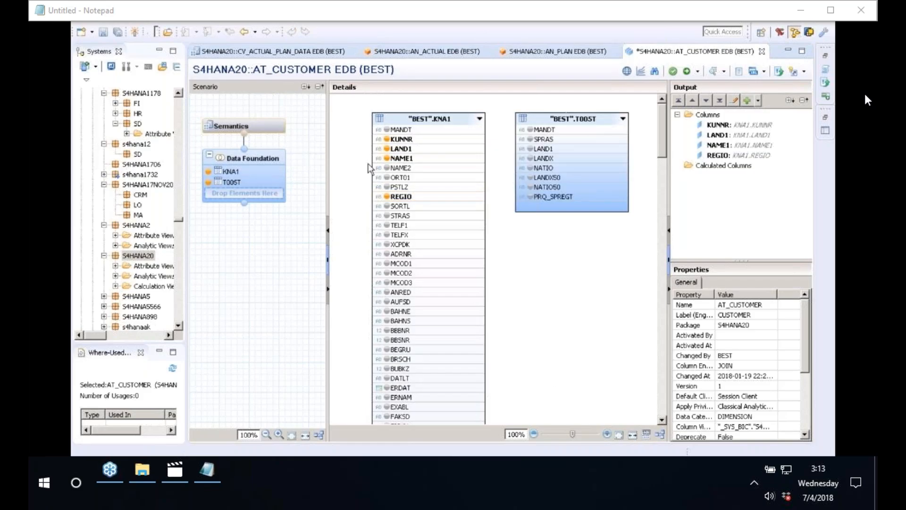
{"action": "left_click", "coordinate": [477, 148]}
{"action": "left_click_drag", "start_coordinate": [482, 153], "coordinate": [533, 150]}
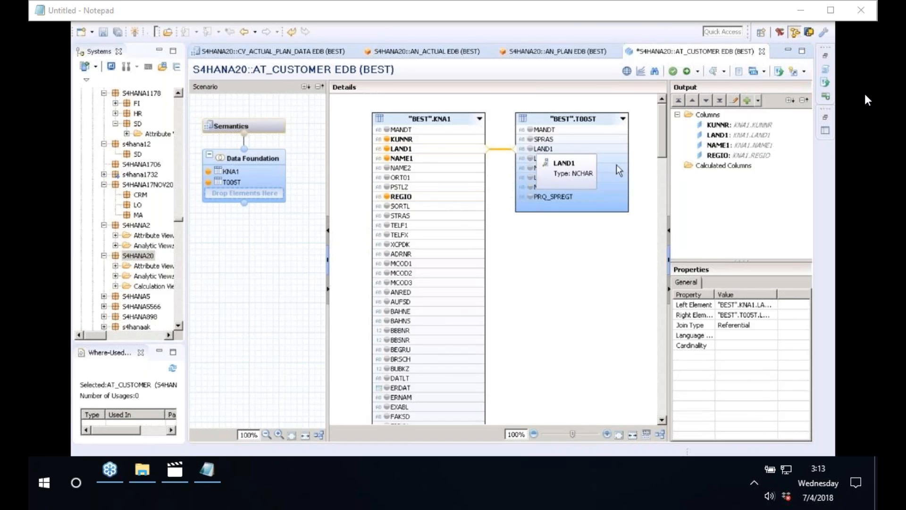
{"action": "left_click", "coordinate": [530, 158]}
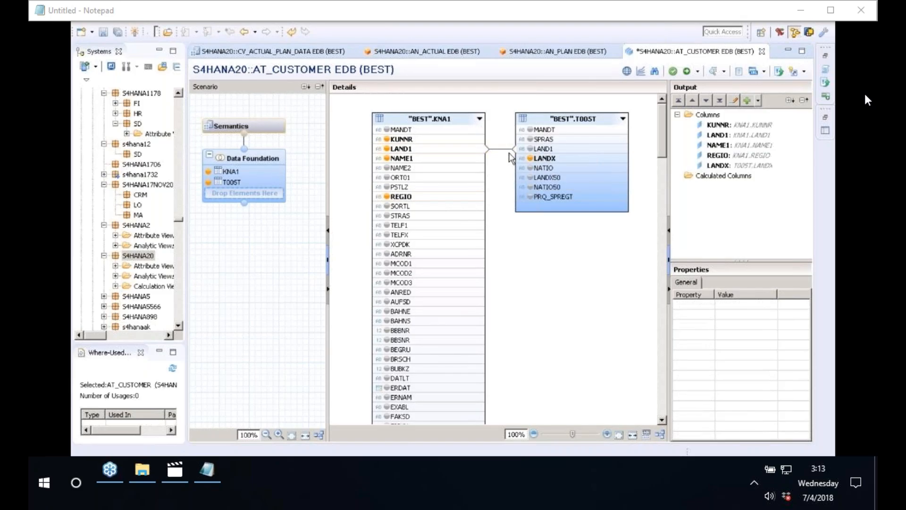
Make the LAND1 join a Text Join with SPRAS as the language column.
{"action": "left_click", "coordinate": [504, 151]}
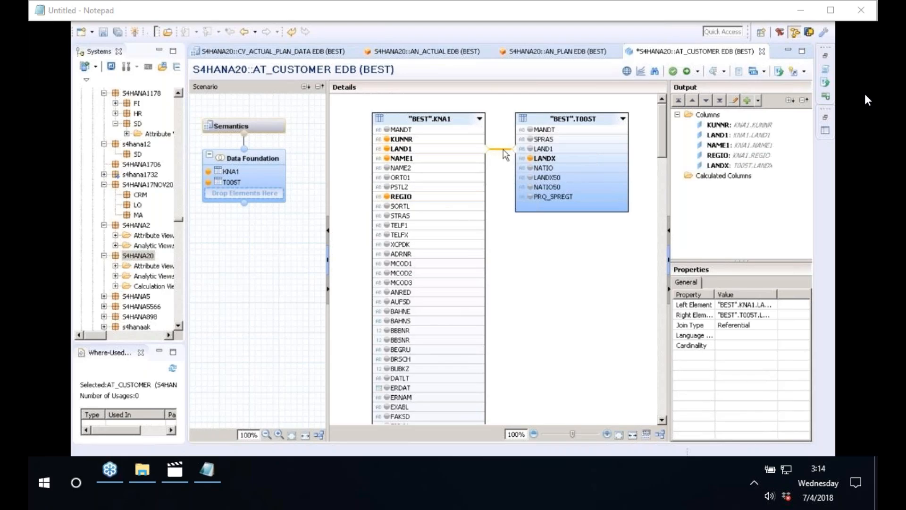
{"action": "left_click", "coordinate": [737, 325]}
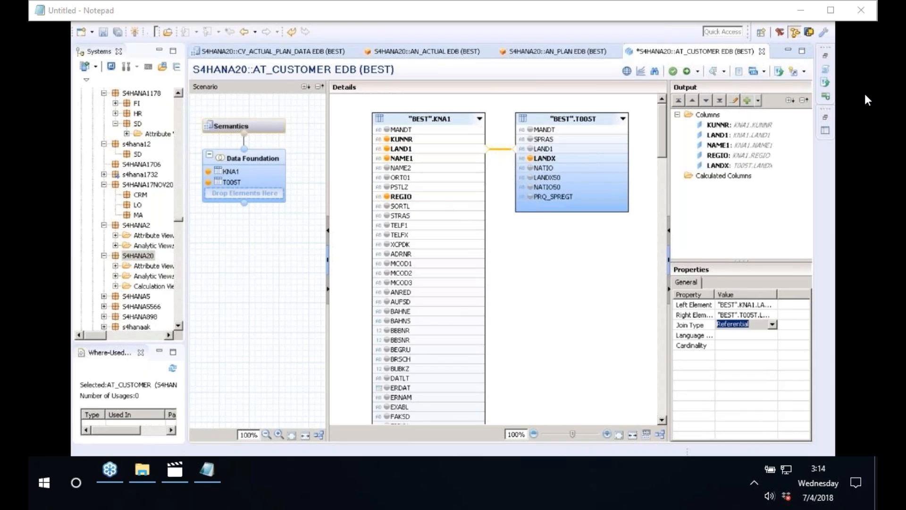
{"action": "left_click", "coordinate": [772, 325]}
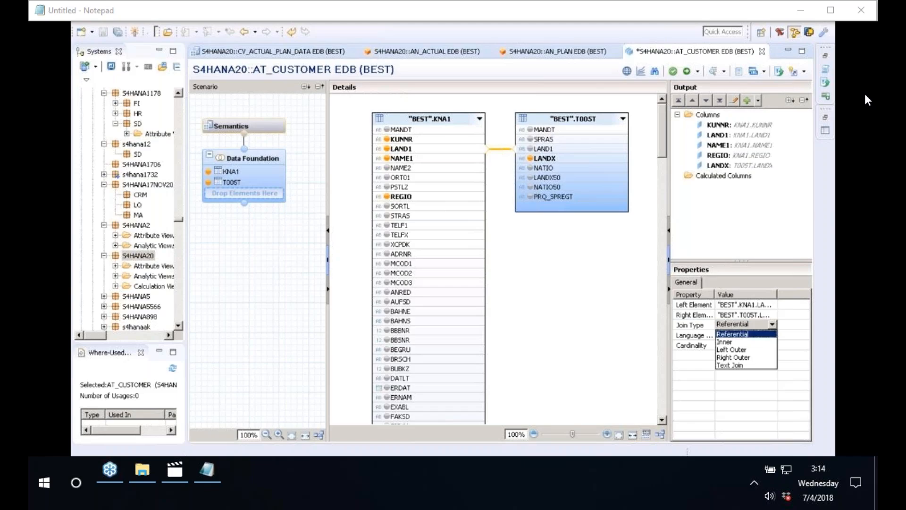
{"action": "left_click", "coordinate": [740, 368]}
{"action": "left_click", "coordinate": [755, 335]}
{"action": "left_click", "coordinate": [772, 335]}
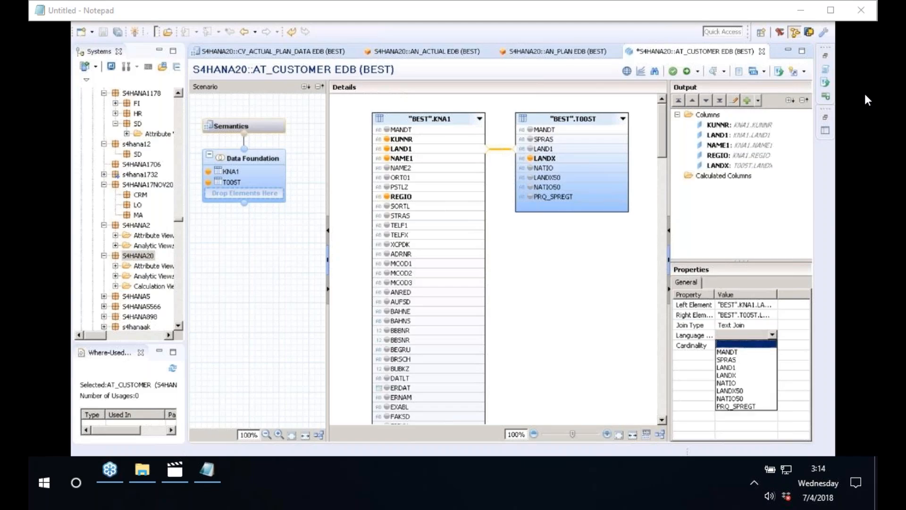
{"action": "left_click", "coordinate": [741, 360]}
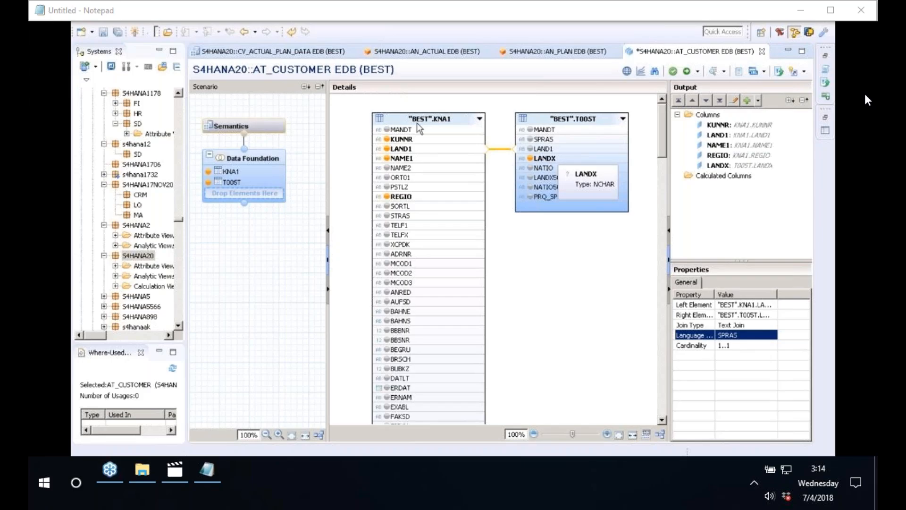
In Semantics, mark KUNNR as key, then validate and activate AT_CUSTOMER.
{"action": "left_click", "coordinate": [243, 128]}
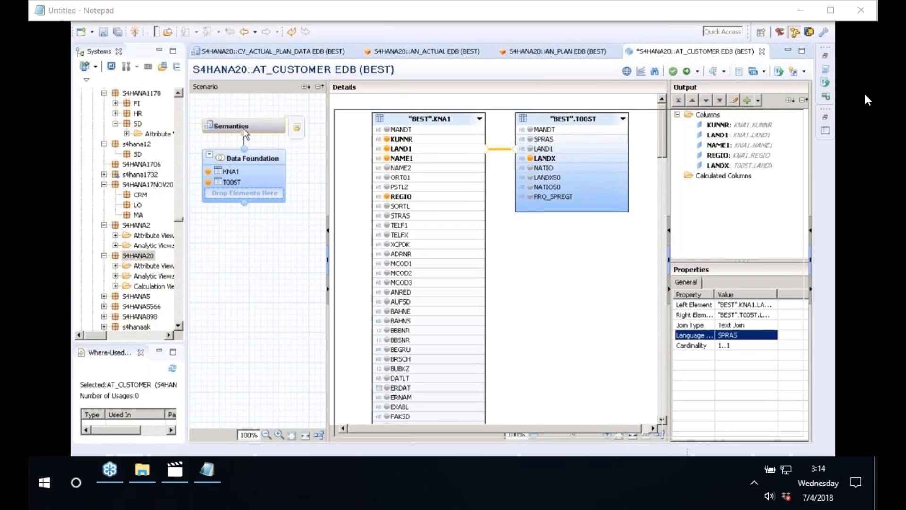
{"action": "left_click", "coordinate": [377, 163]}
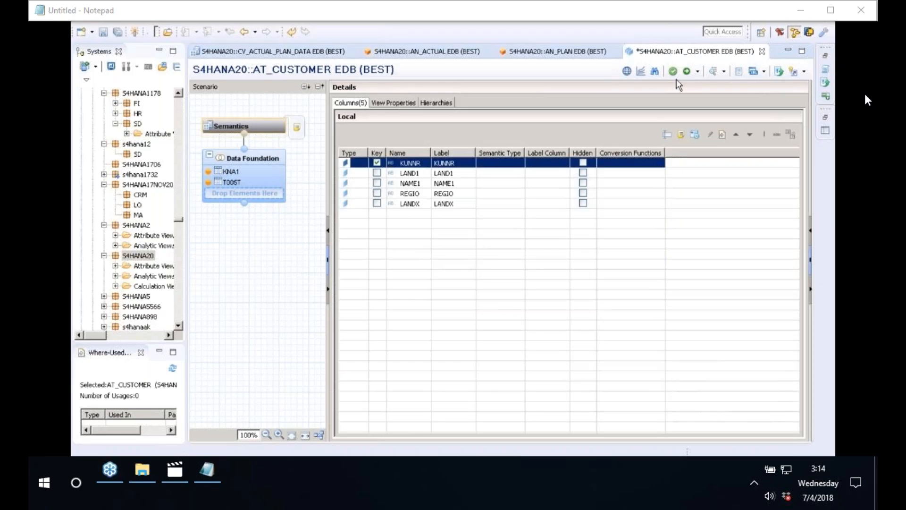
{"action": "left_click", "coordinate": [673, 72]}
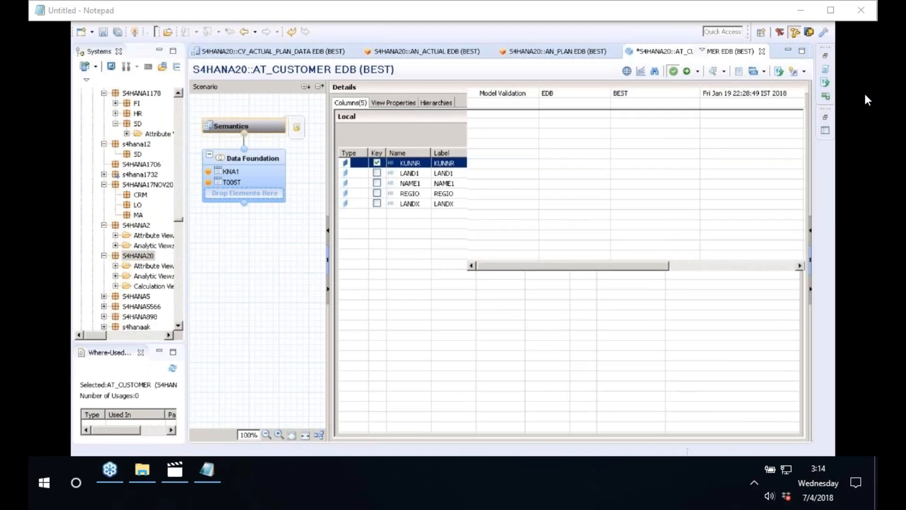
{"action": "left_click", "coordinate": [687, 71]}
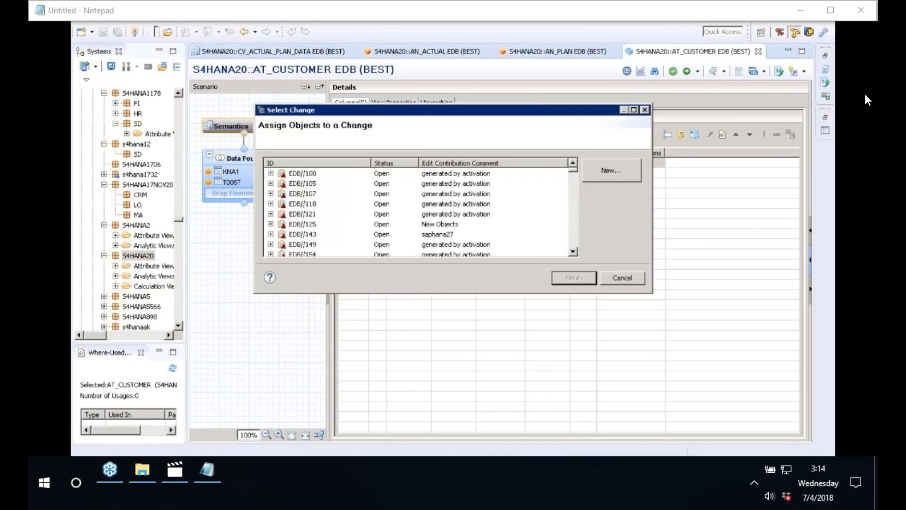
{"action": "left_click", "coordinate": [586, 281]}
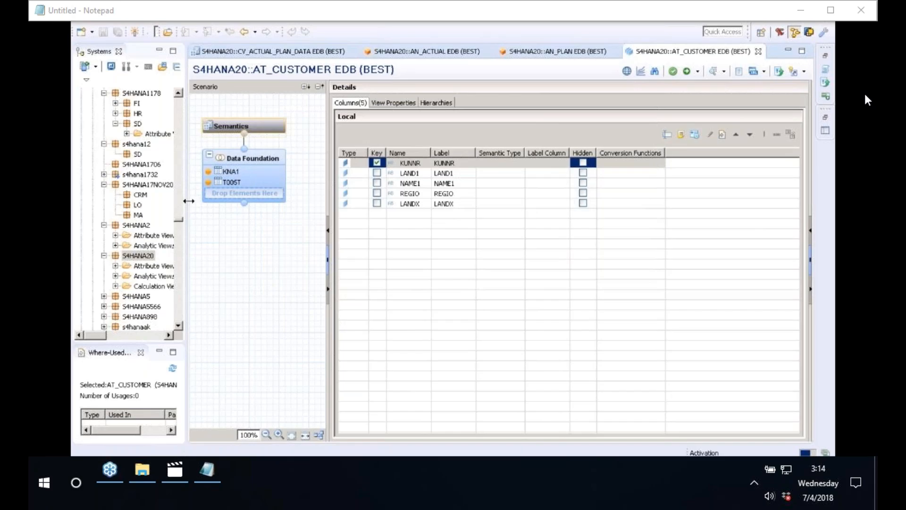
Refresh the package tree and confirm a change entry to finish AT_CUSTOMER's activation.
{"action": "left_click_drag", "start_coordinate": [188, 202], "coordinate": [240, 194]}
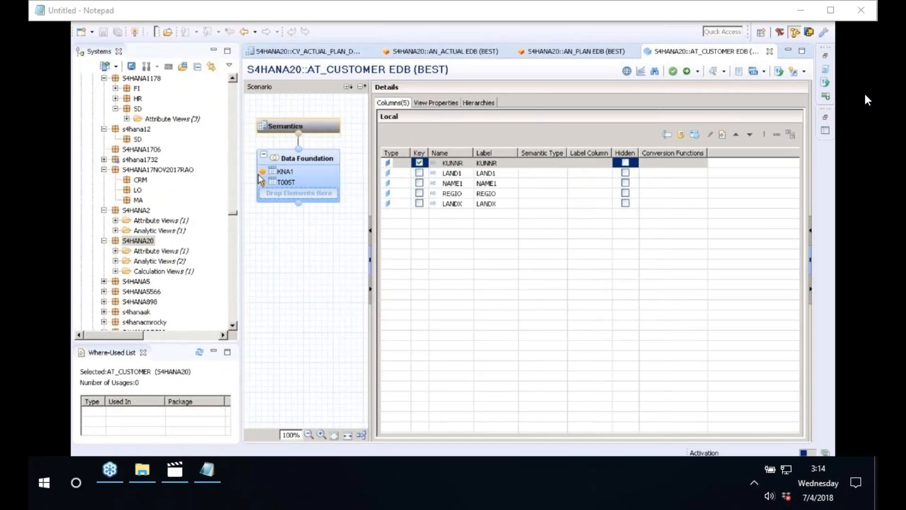
{"action": "left_click", "coordinate": [115, 251]}
{"action": "left_click", "coordinate": [362, 158]}
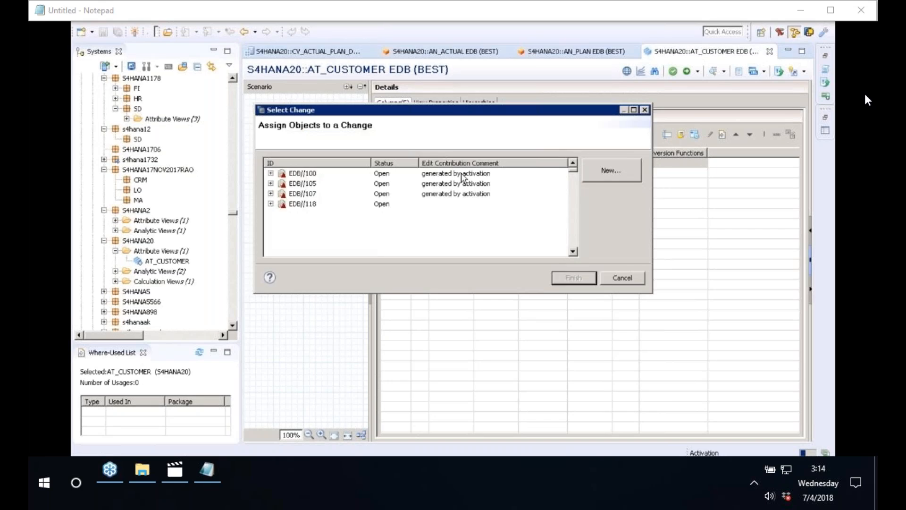
{"action": "left_click", "coordinate": [461, 176]}
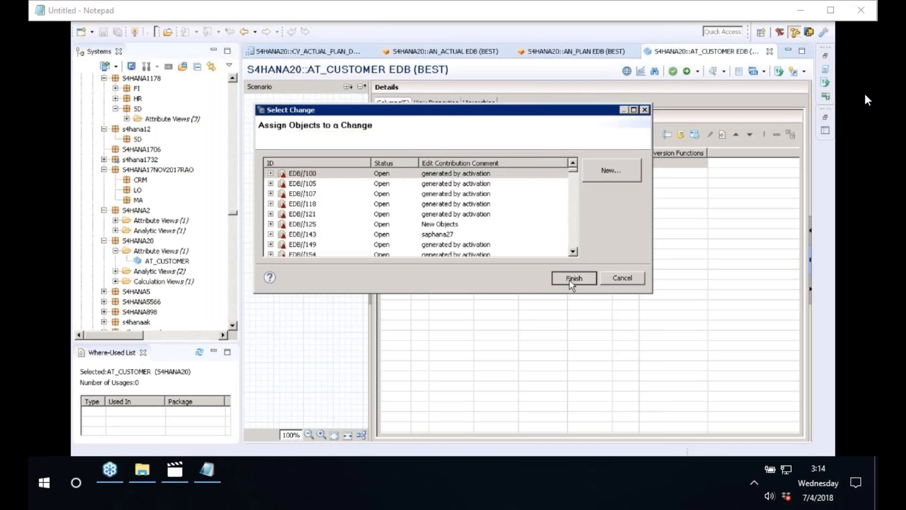
{"action": "left_click", "coordinate": [569, 279]}
{"action": "left_click", "coordinate": [307, 163]}
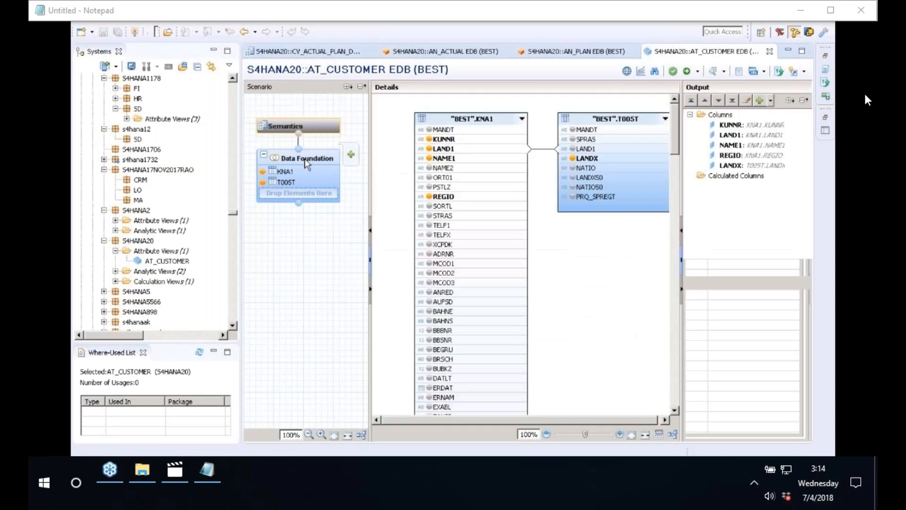
{"action": "left_click", "coordinate": [307, 163]}
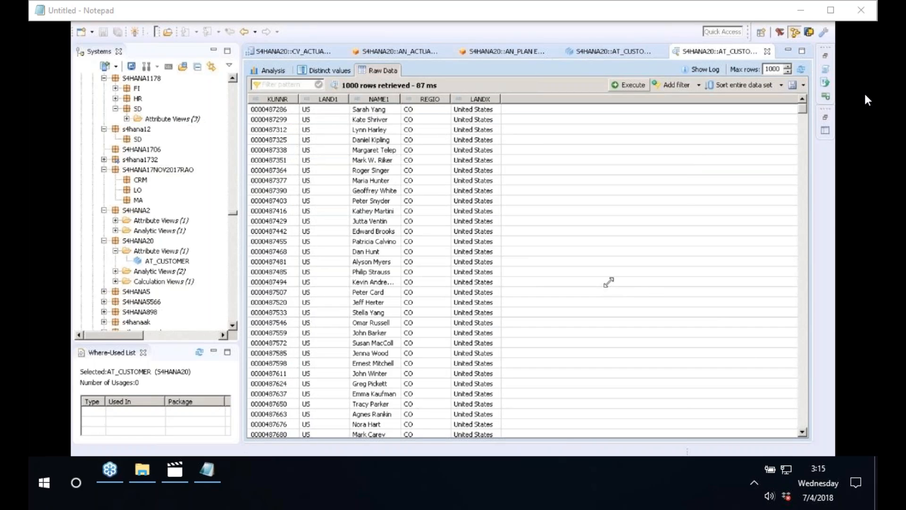
Select the Attribute Views folder under S4HANA20.
{"action": "left_click", "coordinate": [142, 253]}
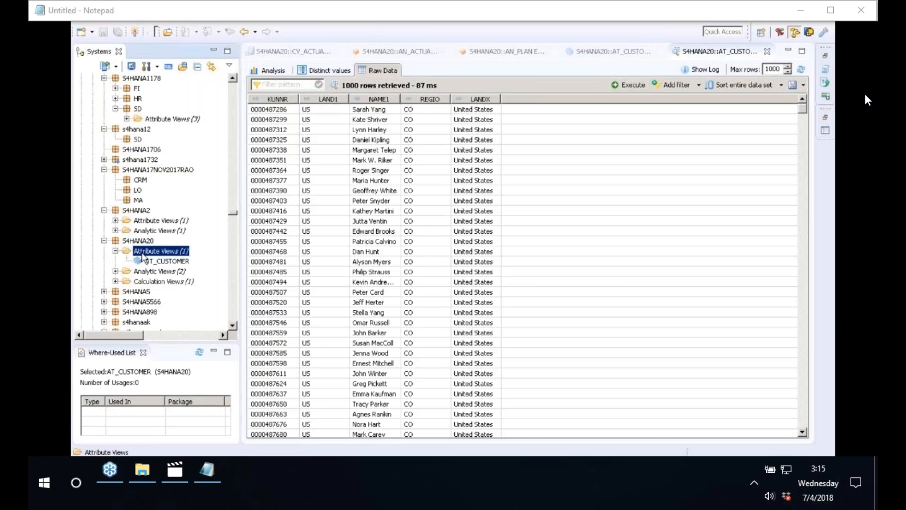
From S4HANA20's New menu, create attribute view AT_COMPANYCODE with label COMPANYCODE.
{"action": "right_click", "coordinate": [143, 242]}
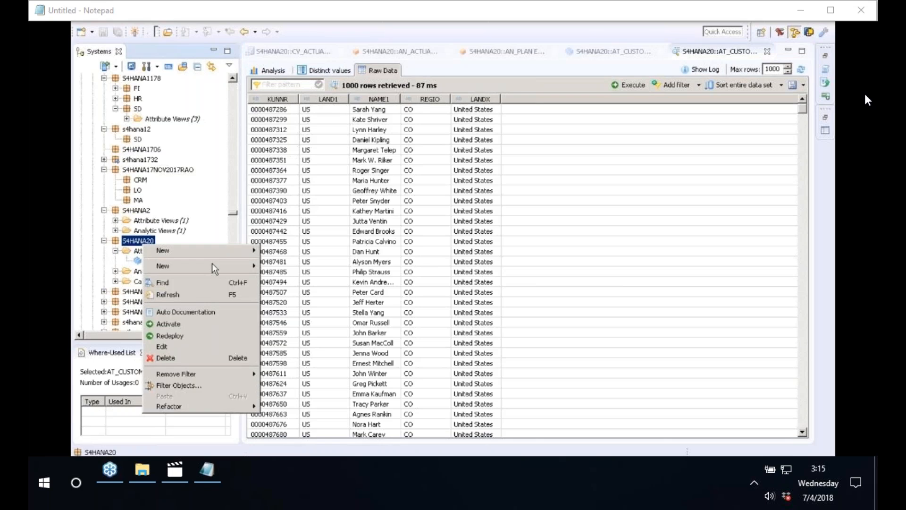
{"action": "mouse_move", "coordinate": [212, 265]}
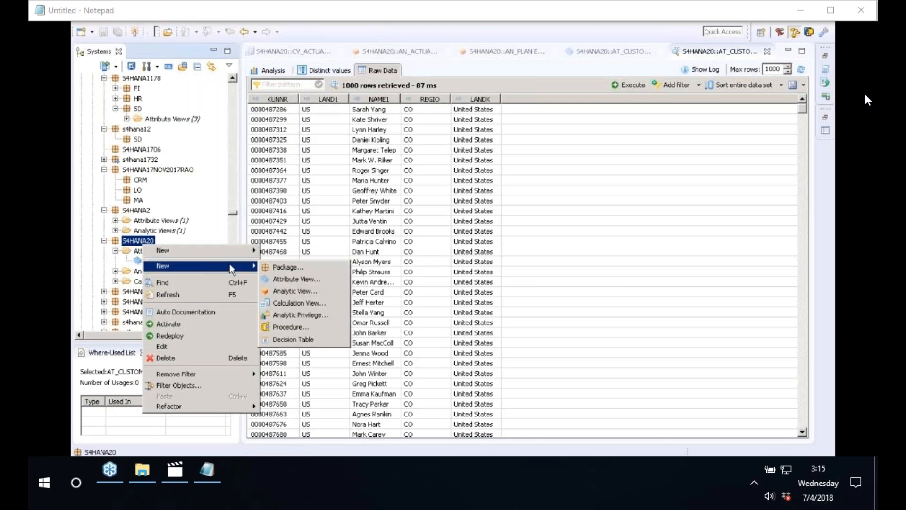
{"action": "left_click", "coordinate": [295, 280]}
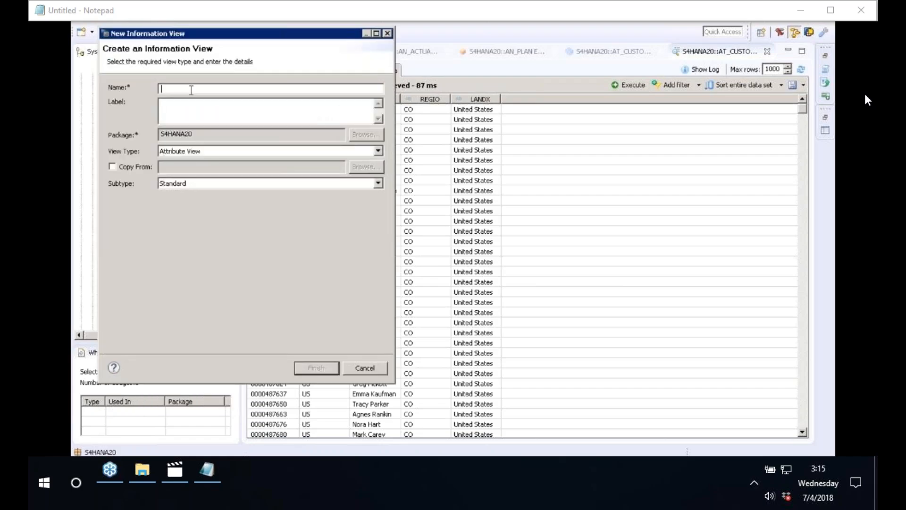
{"action": "type", "text": "AT_COMPANYCODE"}
{"action": "left_click", "coordinate": [271, 105]}
{"action": "left_click", "coordinate": [174, 106]}
{"action": "key", "text": "BackSpace"}
{"action": "key", "text": "BackSpace"}
{"action": "key", "text": "BackSpace"}
{"action": "left_click", "coordinate": [316, 369]}
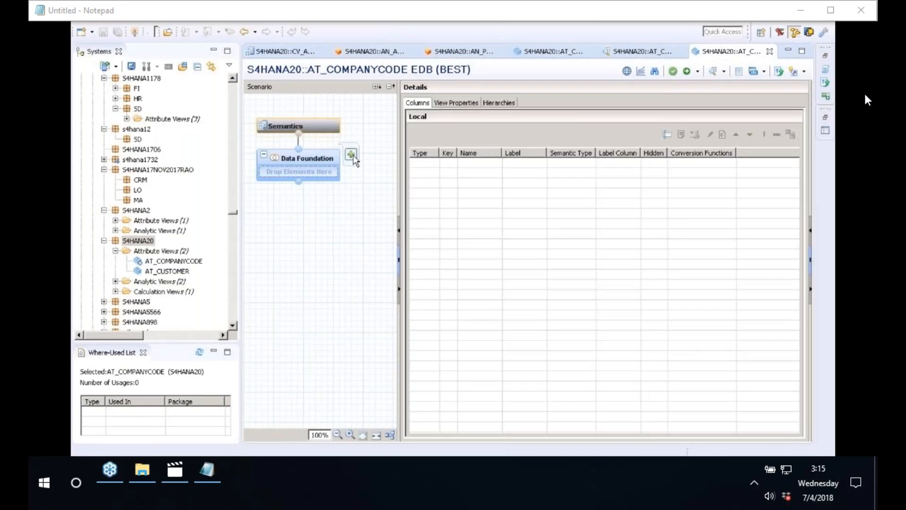
Add table T001 from schema BEST to the data foundation.
{"action": "left_click", "coordinate": [352, 155]}
{"action": "type", "text": "T001"}
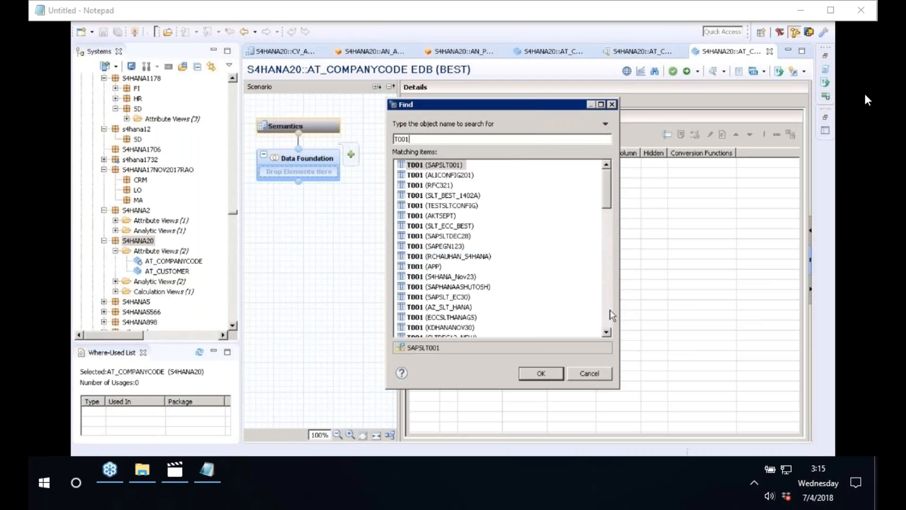
{"action": "left_click", "coordinate": [610, 309]}
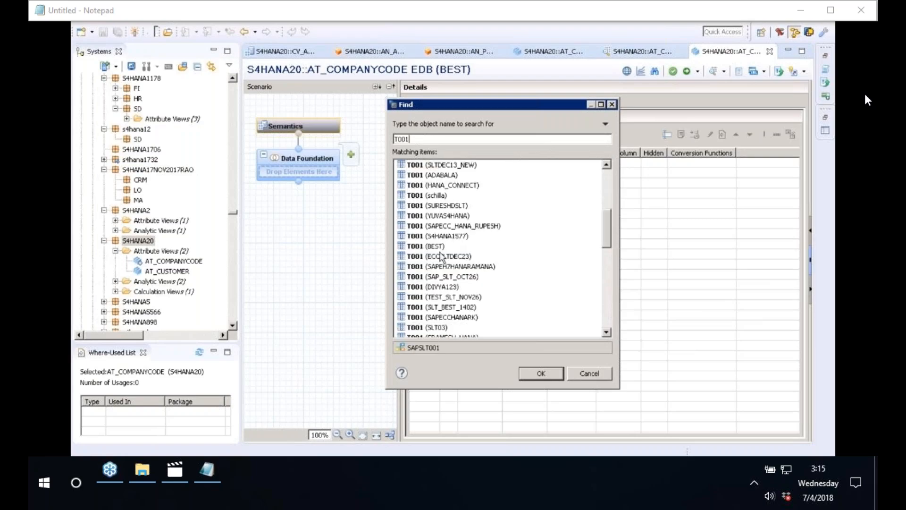
{"action": "left_click", "coordinate": [426, 246]}
{"action": "left_click", "coordinate": [542, 374]}
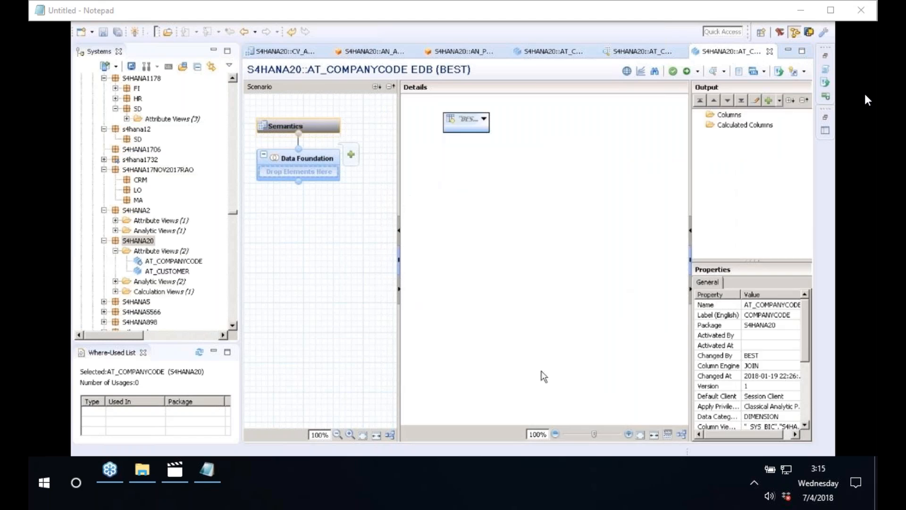
Add table TVKO from schema BEST to the data foundation.
{"action": "left_click", "coordinate": [352, 157]}
{"action": "type", "text": "TVKO"}
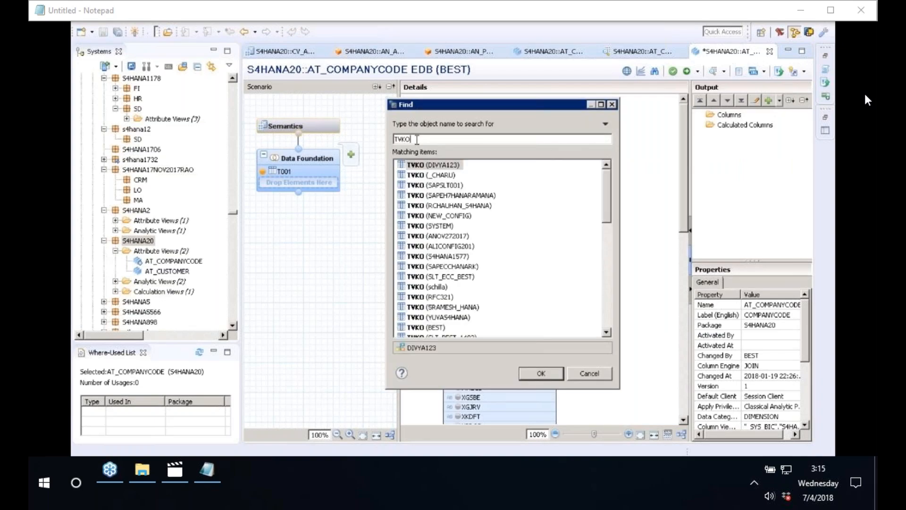
{"action": "left_click", "coordinate": [434, 329]}
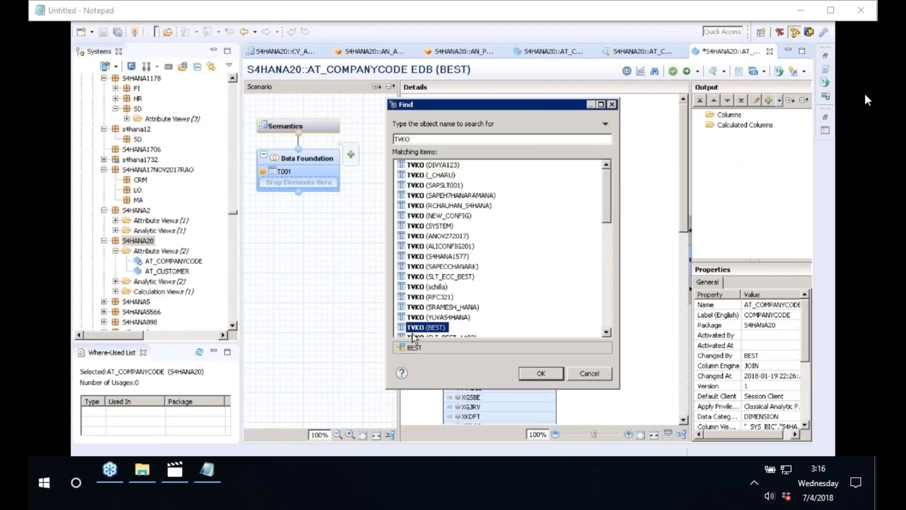
{"action": "left_click", "coordinate": [540, 374]}
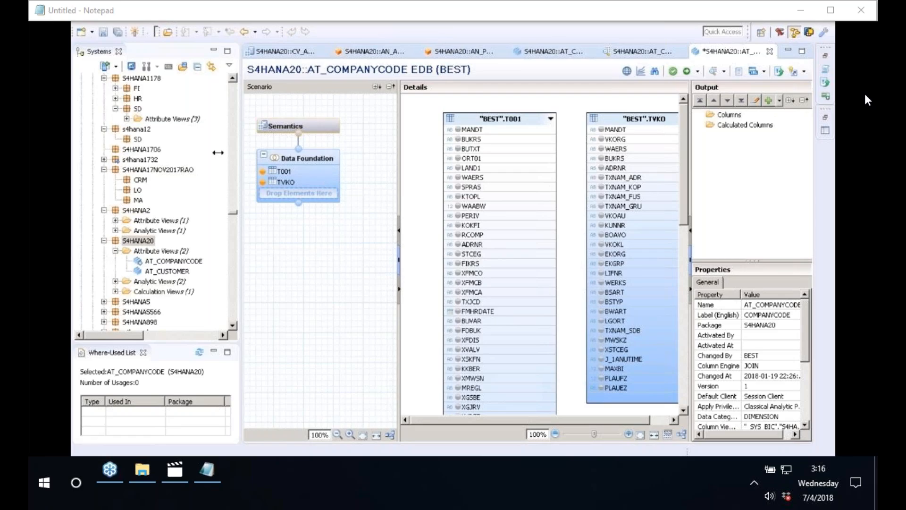
Add BUKRS, BUTXT, WAERS and VKORG to AT_COMPANYCODE's output columns.
{"action": "left_click_drag", "start_coordinate": [218, 152], "coordinate": [149, 148]}
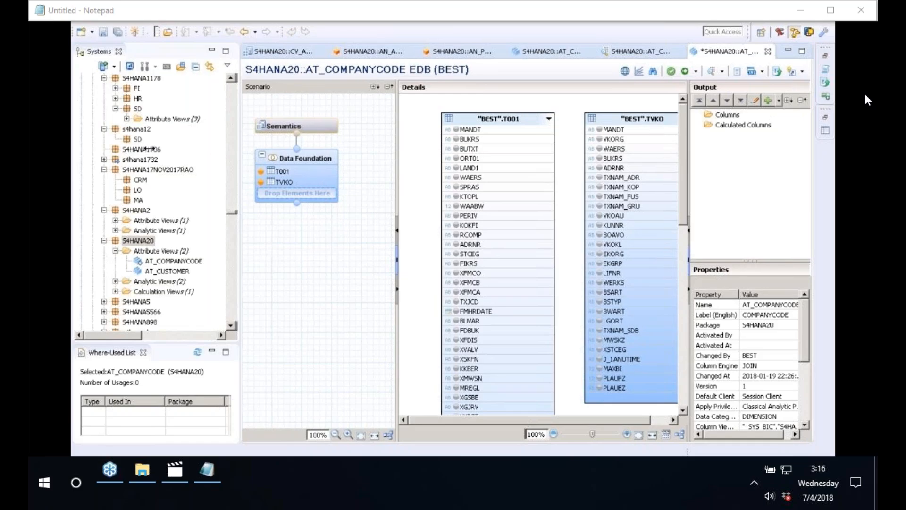
{"action": "left_click_drag", "start_coordinate": [145, 149], "coordinate": [150, 148]}
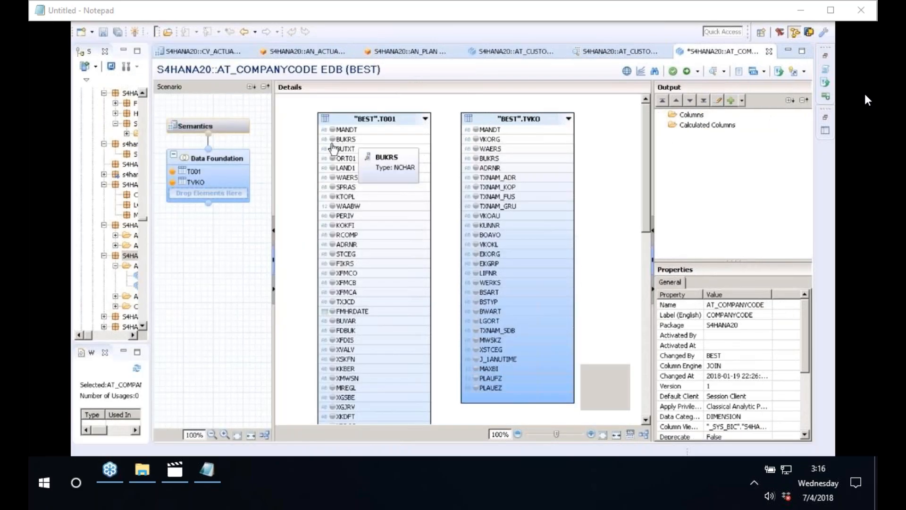
{"action": "left_click", "coordinate": [332, 140]}
{"action": "left_click", "coordinate": [333, 149]}
{"action": "left_click", "coordinate": [334, 178]}
{"action": "left_click", "coordinate": [333, 178]}
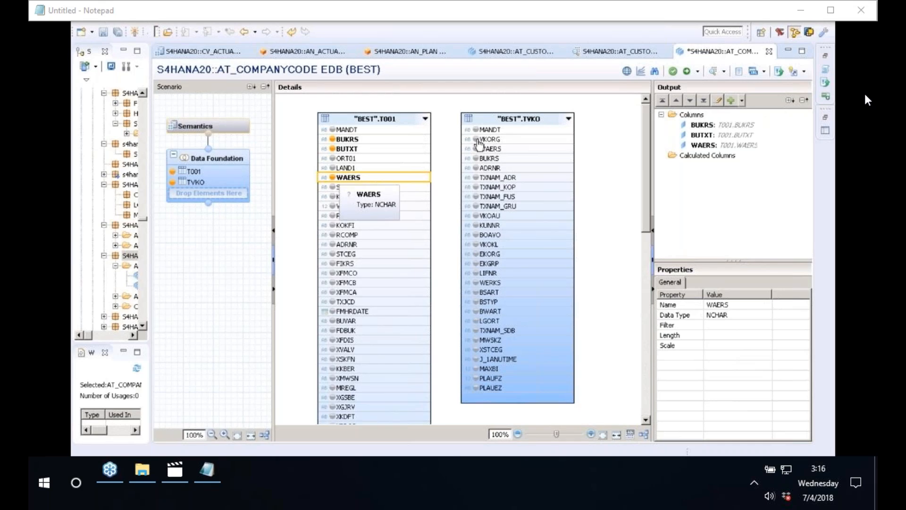
{"action": "left_click", "coordinate": [479, 140]}
Join T001 to TVKO on BUKRS with a referential join, then review the output columns in Semantics.
{"action": "left_click", "coordinate": [411, 140]}
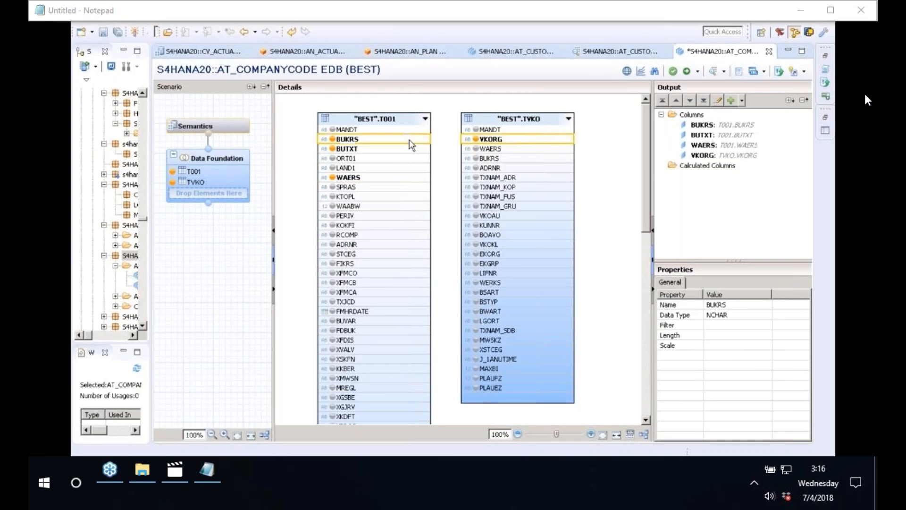
{"action": "left_click_drag", "start_coordinate": [426, 139], "coordinate": [472, 159]}
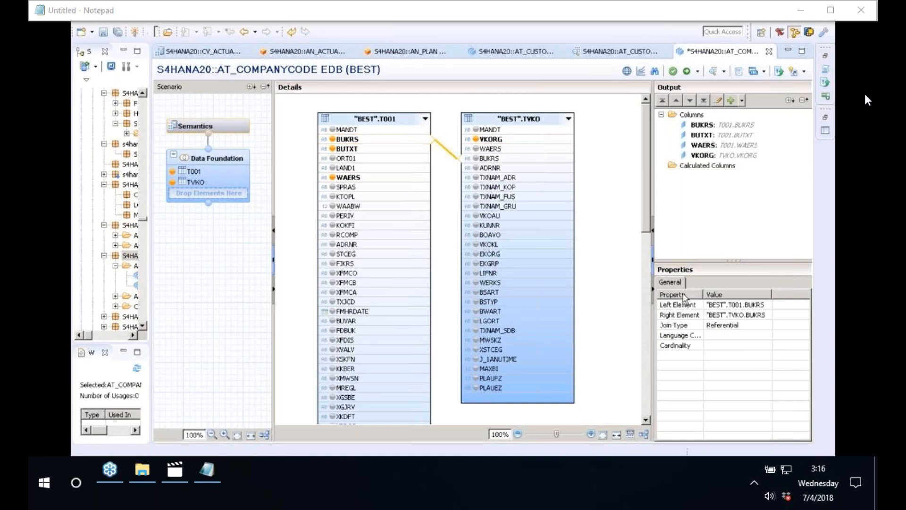
{"action": "left_click", "coordinate": [739, 326]}
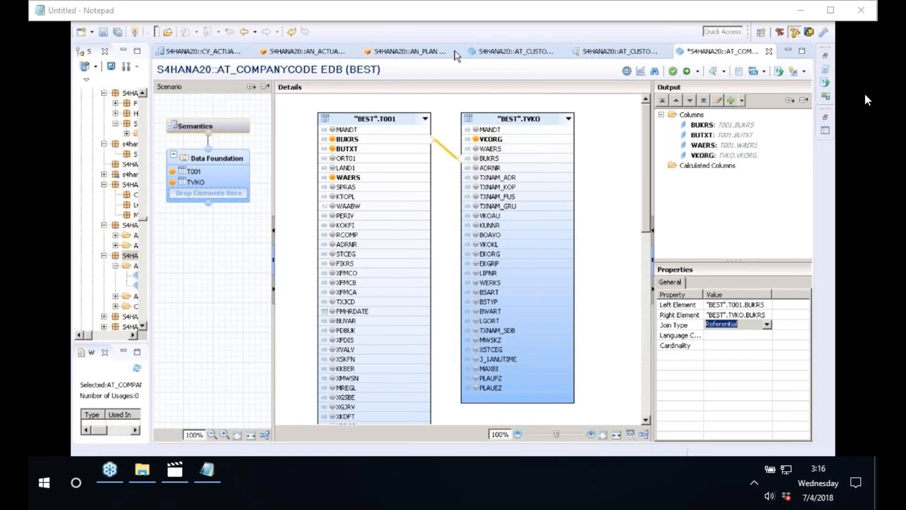
{"action": "left_click", "coordinate": [382, 118]}
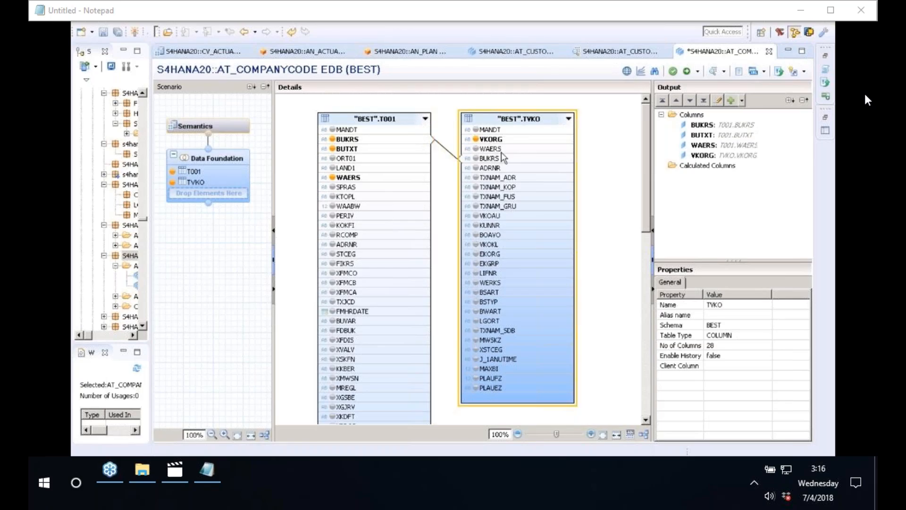
{"action": "mouse_move", "coordinate": [225, 131]}
{"action": "left_click", "coordinate": [223, 128]}
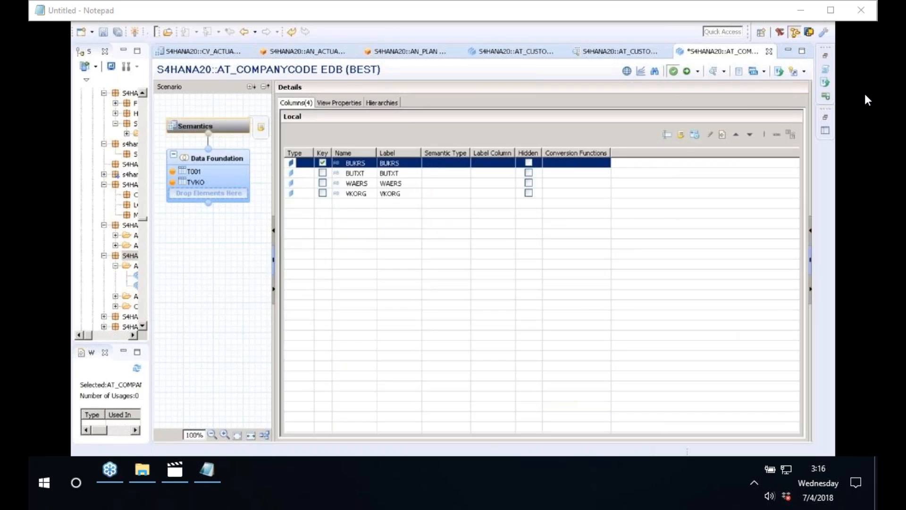
Save, validate and activate AT_COMPANYCODE, assigning the activation to change EDB//100.
{"action": "left_click", "coordinate": [674, 71]}
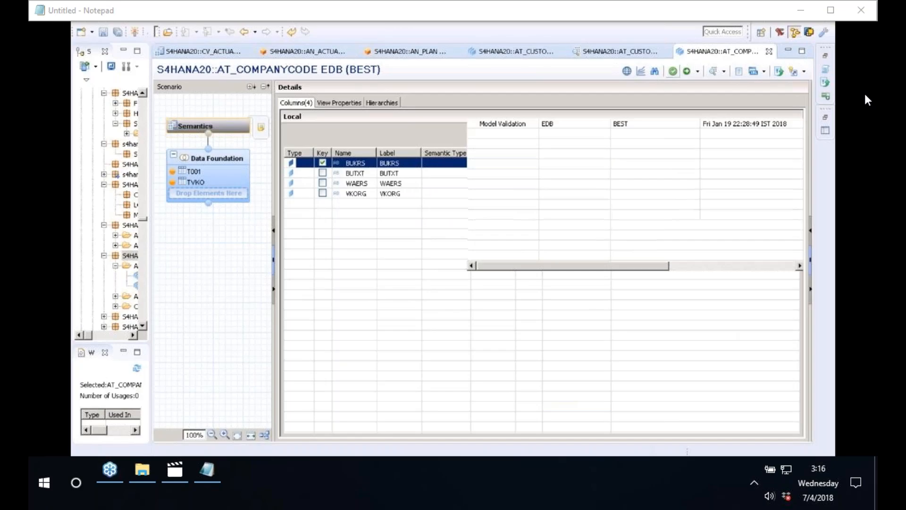
{"action": "left_click", "coordinate": [684, 77]}
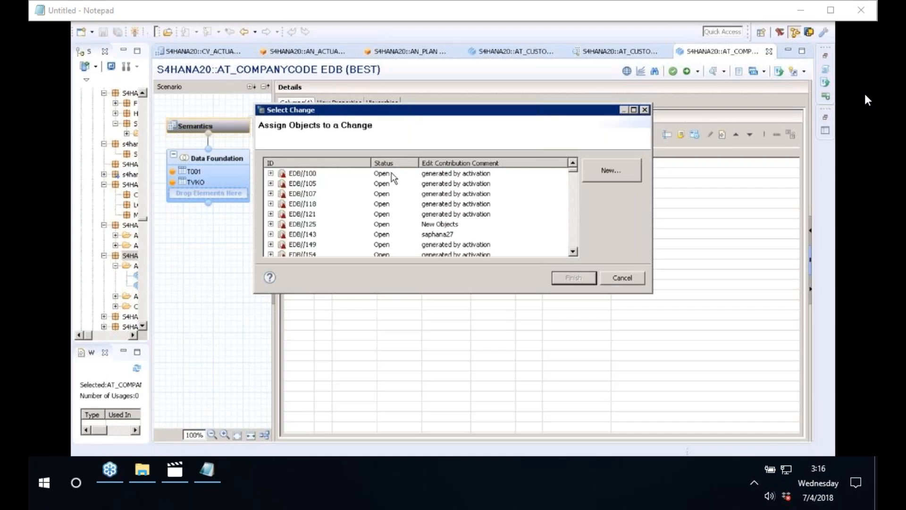
{"action": "left_click", "coordinate": [591, 283]}
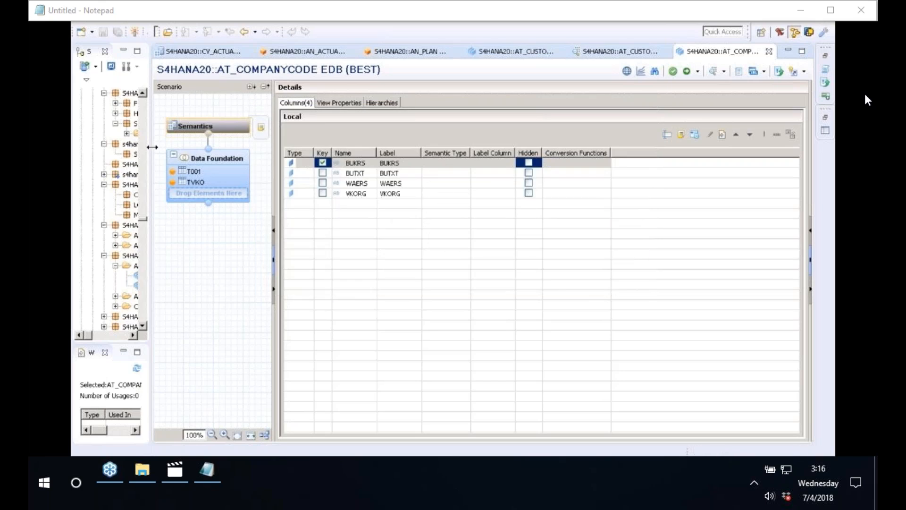
{"action": "left_click_drag", "start_coordinate": [152, 148], "coordinate": [252, 147]}
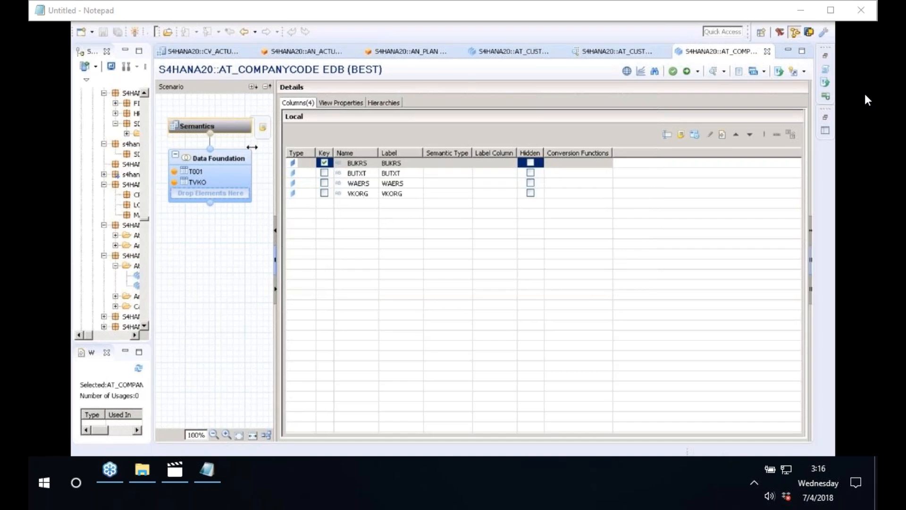
Create attribute view TIME in S4HANA20 with subtype Time and Date granularity.
{"action": "left_click_drag", "start_coordinate": [252, 147], "coordinate": [281, 147]}
{"action": "right_click", "coordinate": [138, 241]}
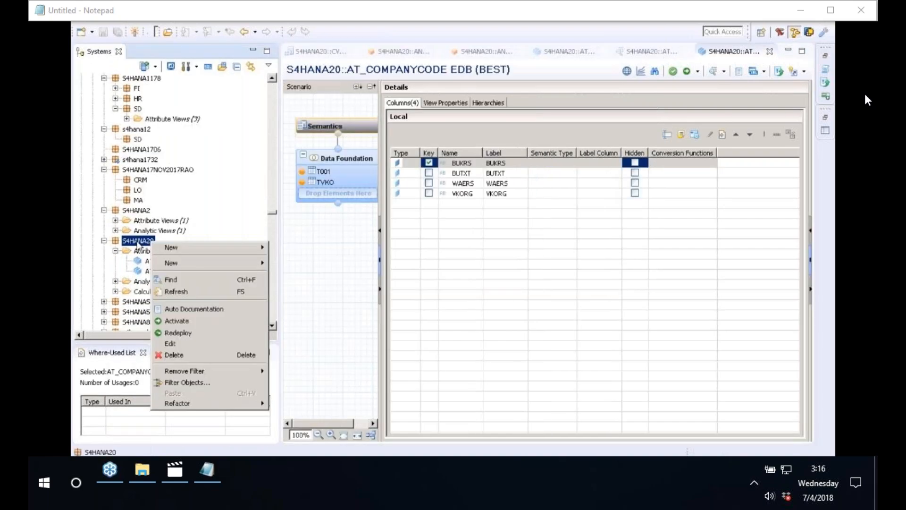
{"action": "mouse_move", "coordinate": [213, 263]}
{"action": "left_click", "coordinate": [299, 275]}
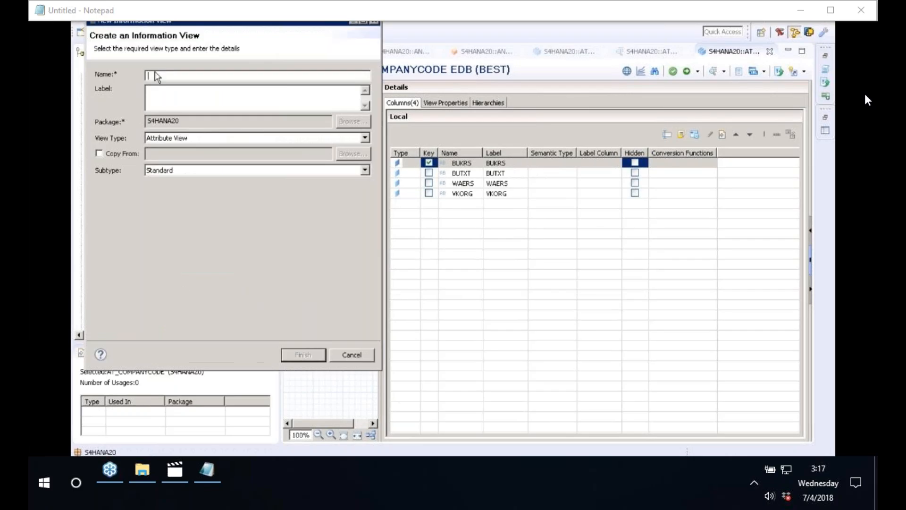
{"action": "type", "text": "TIME"}
{"action": "key", "text": "Tab"}
{"action": "left_click", "coordinate": [172, 170]}
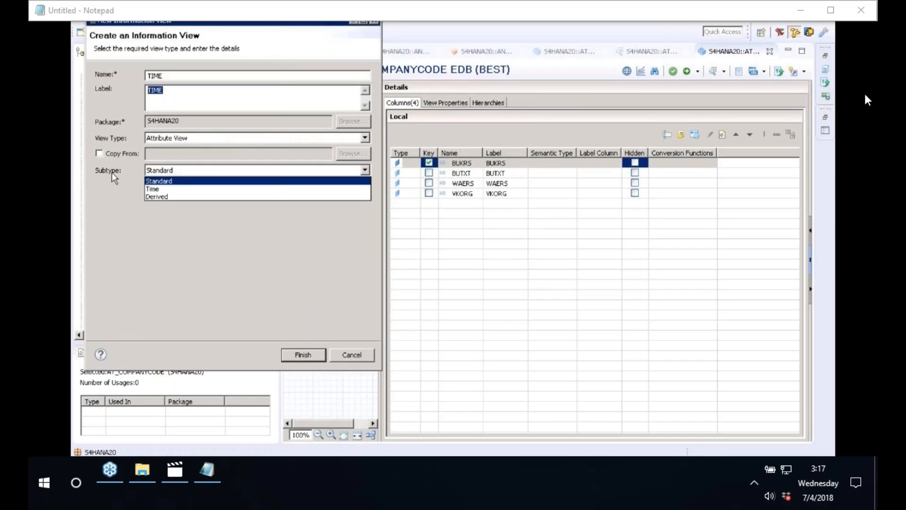
{"action": "left_click", "coordinate": [154, 189]}
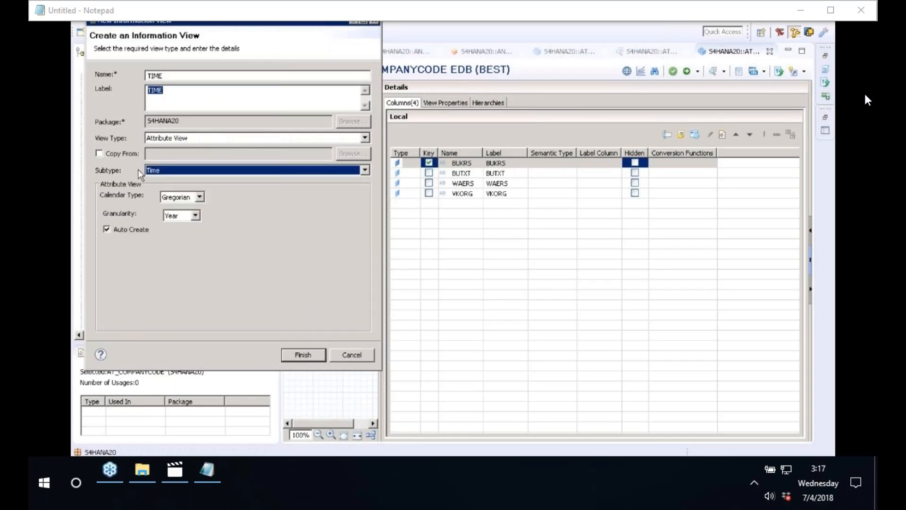
{"action": "left_click", "coordinate": [176, 215]}
{"action": "left_click", "coordinate": [172, 249]}
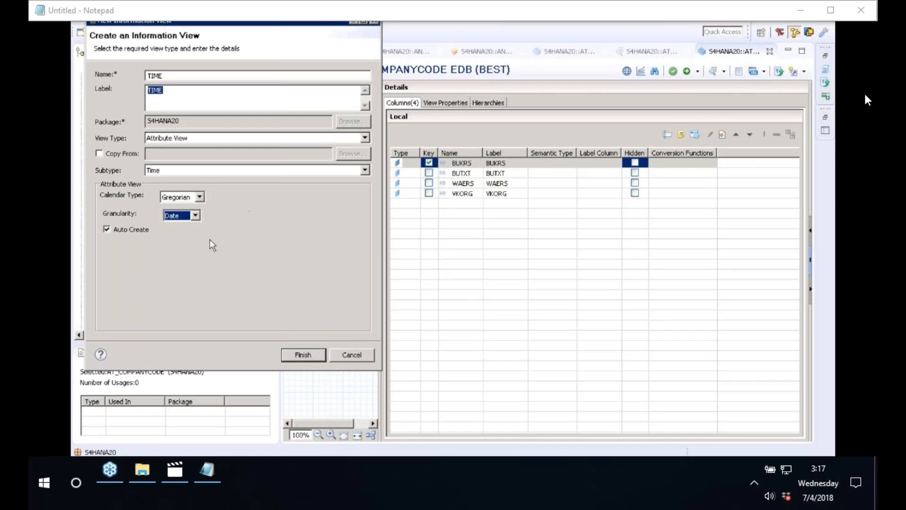
{"action": "left_click", "coordinate": [309, 356]}
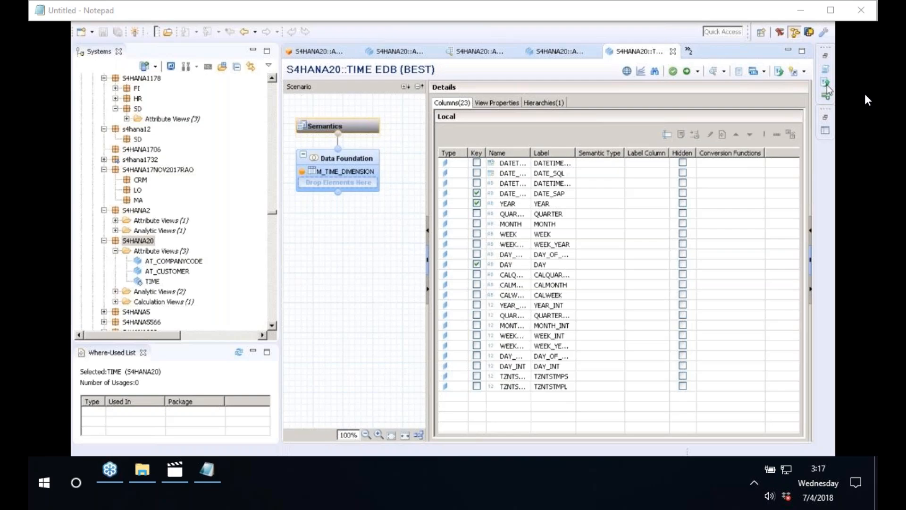
Check TIME's M_TIME_DIMENSION foundation and outputs, then activate it under change EDB//100.
{"action": "left_click", "coordinate": [346, 163]}
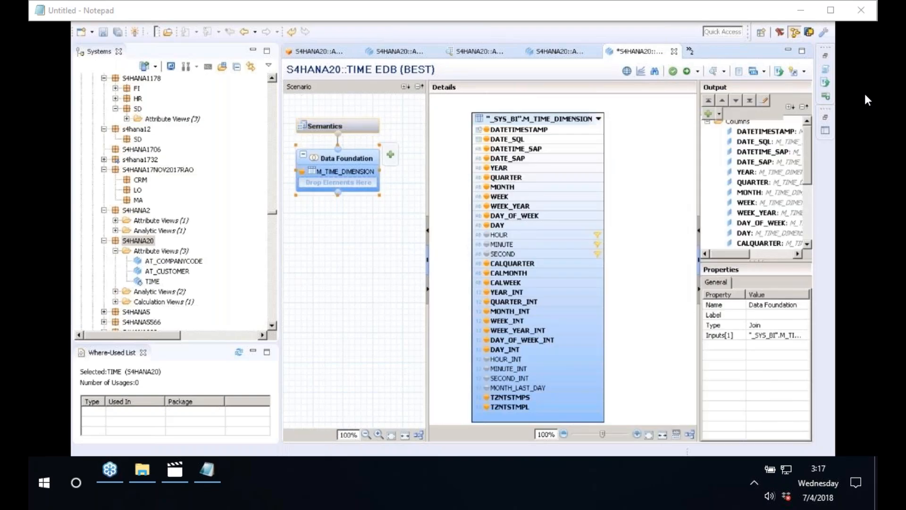
{"action": "left_click", "coordinate": [338, 126]}
{"action": "left_click", "coordinate": [687, 72]}
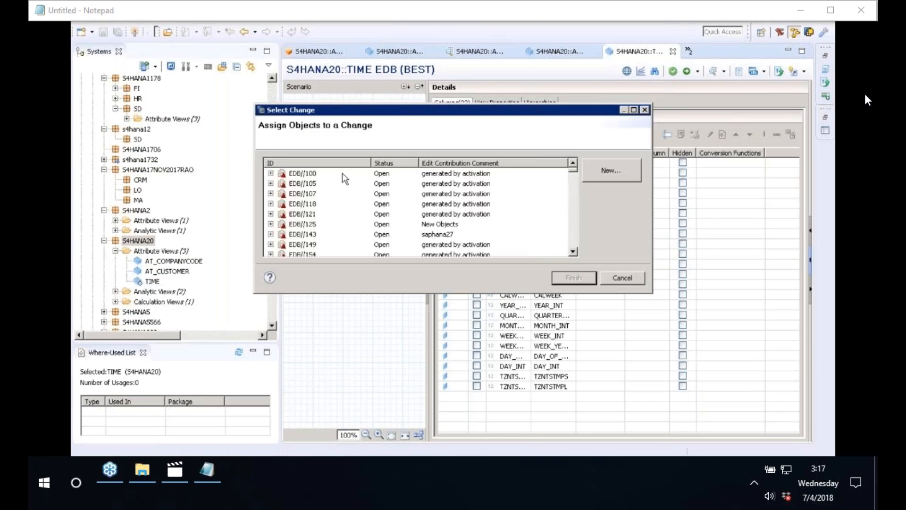
{"action": "left_click", "coordinate": [342, 174]}
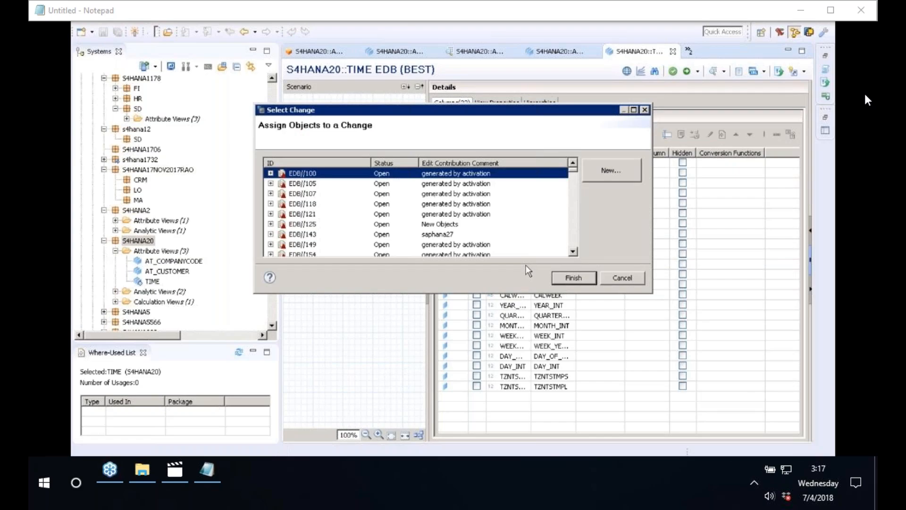
{"action": "key", "text": "Return"}
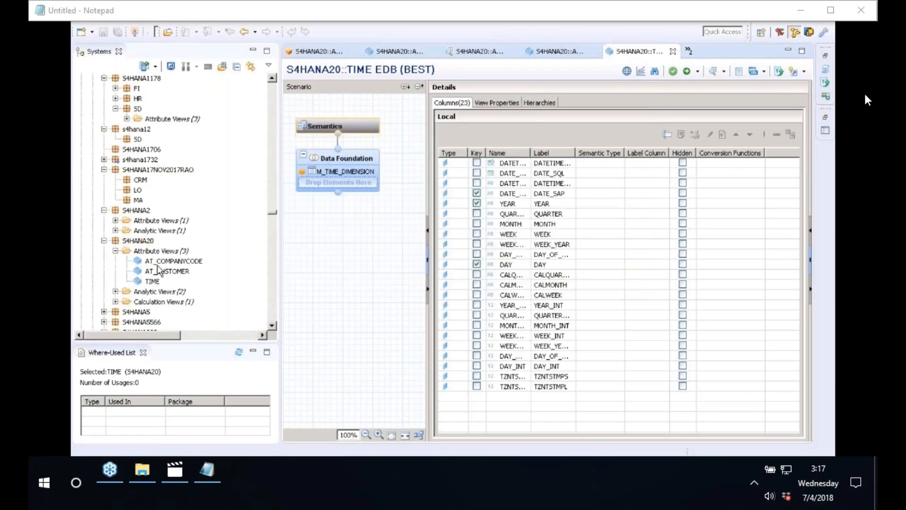
Review the three attribute views in S4HANA20 and switch back to the AT_CUSTOMER editor.
{"action": "left_click", "coordinate": [158, 263]}
{"action": "left_click", "coordinate": [161, 272]}
{"action": "left_click", "coordinate": [161, 262]}
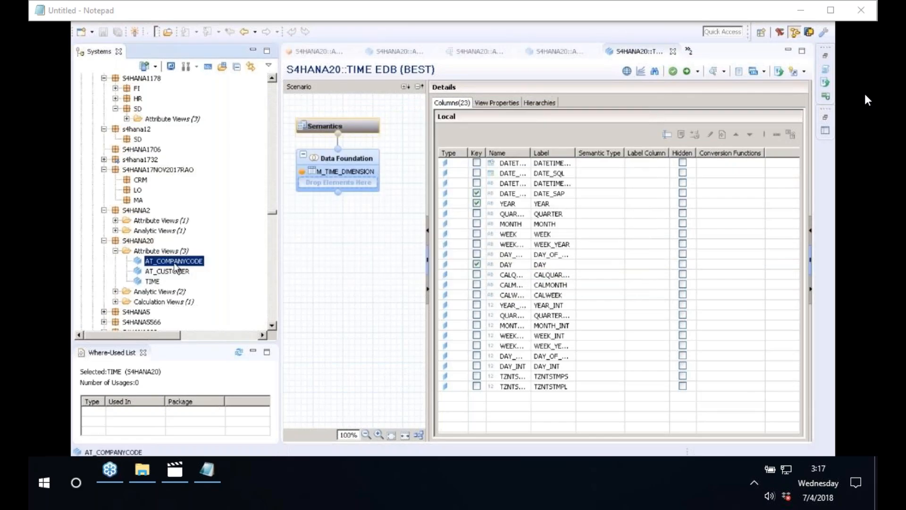
{"action": "left_click", "coordinate": [153, 283]}
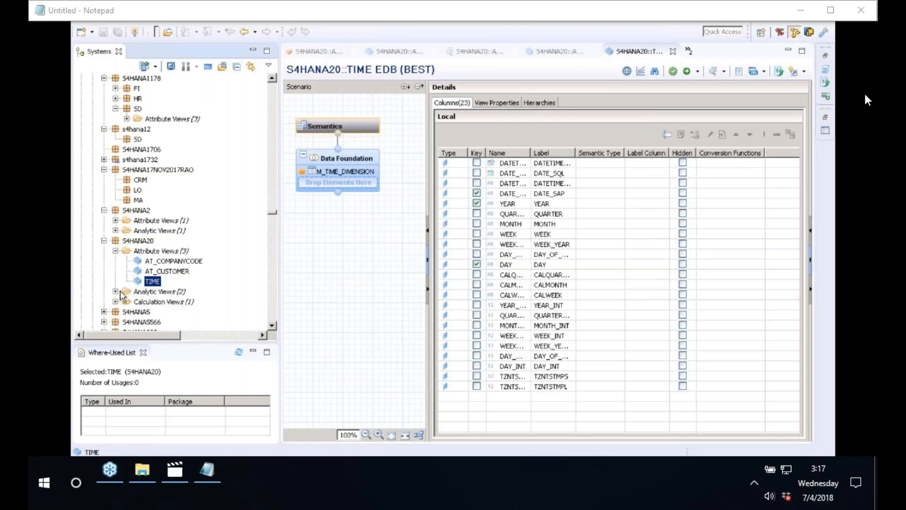
{"action": "left_click", "coordinate": [544, 52]}
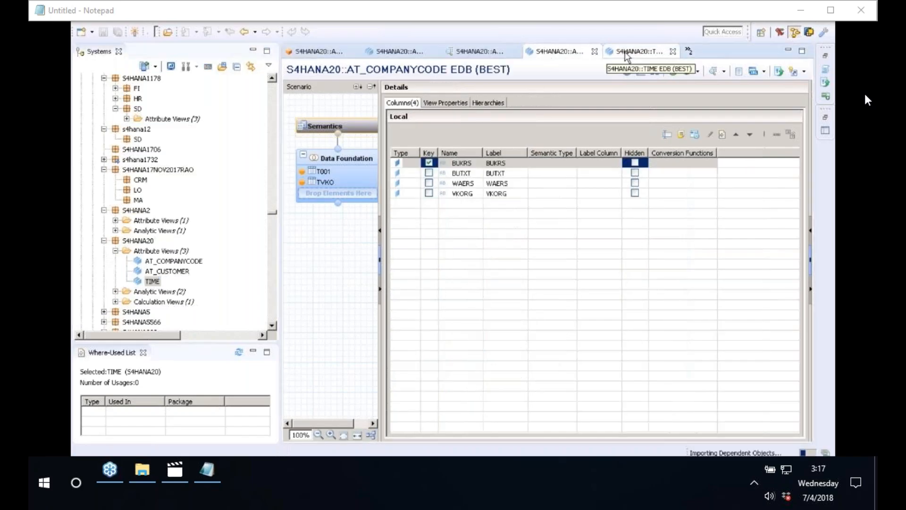
{"action": "left_click", "coordinate": [408, 52]}
{"action": "left_click", "coordinate": [689, 51]}
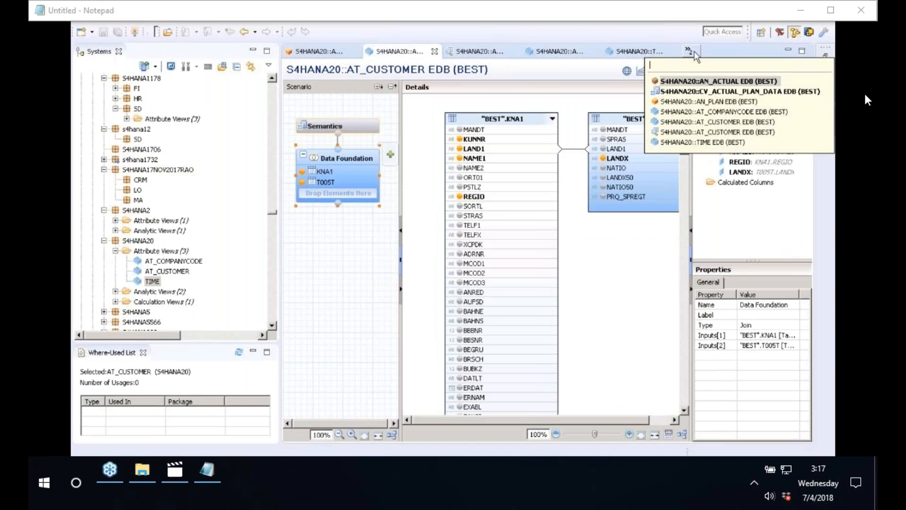
Add AT_COMPANYCODE, AT_CUSTOMER and TIME to AN_ACTUAL's star join.
{"action": "left_click", "coordinate": [707, 85]}
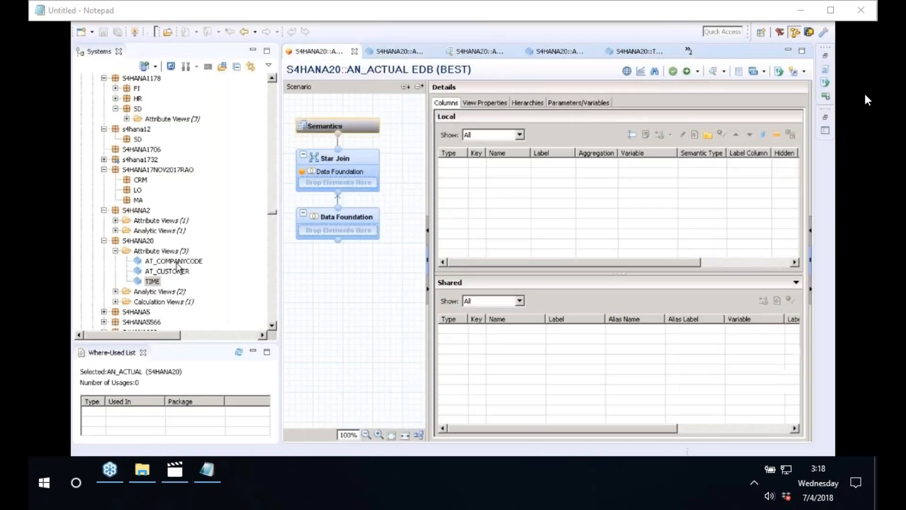
{"action": "left_click", "coordinate": [175, 261]}
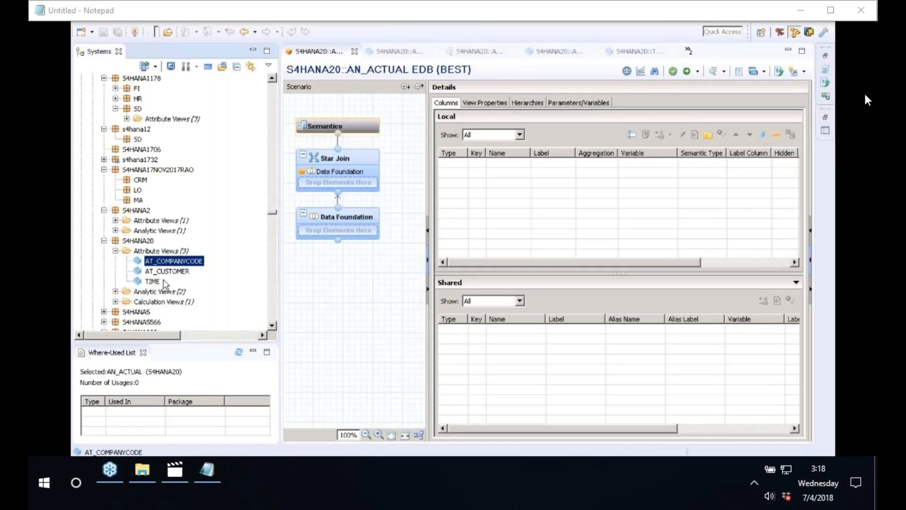
{"action": "left_click", "coordinate": [153, 282]}
{"action": "left_click", "coordinate": [175, 272], "text": "shift"}
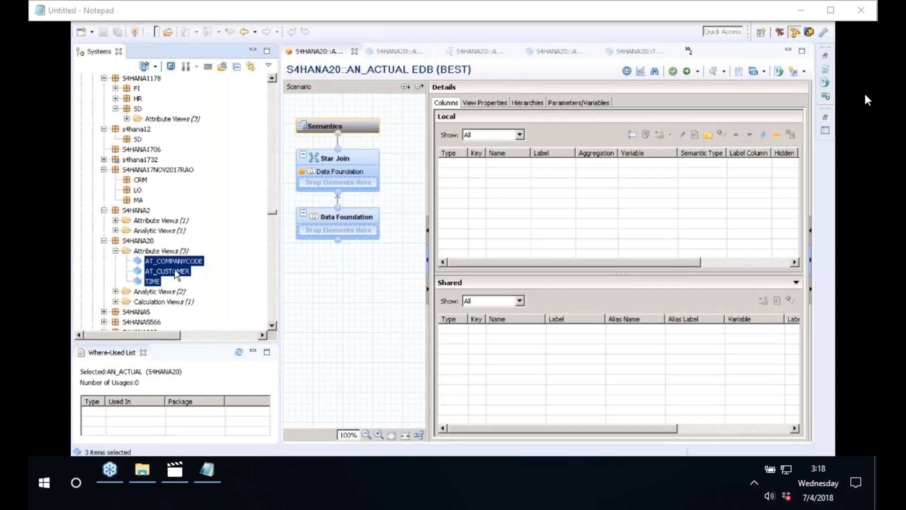
{"action": "left_click_drag", "start_coordinate": [176, 274], "coordinate": [338, 183]}
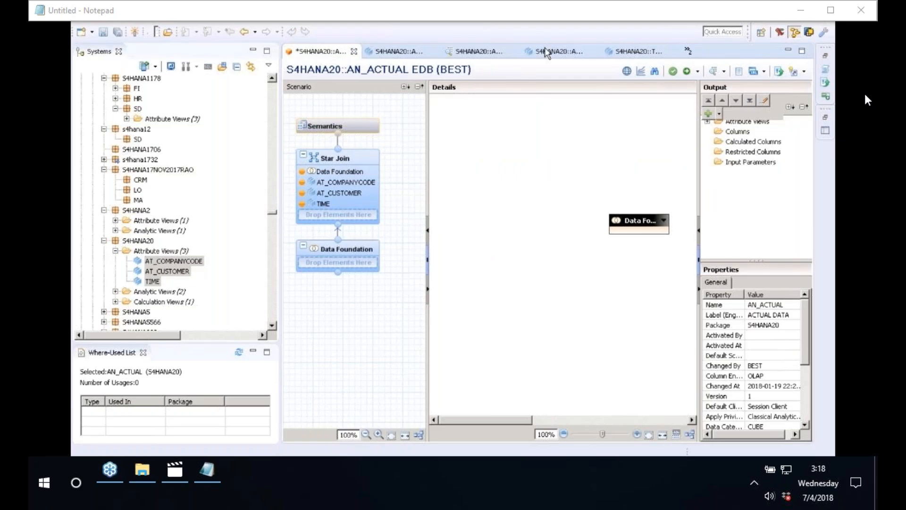
Add the same three attribute views to AN_PLAN's star join.
{"action": "left_click", "coordinate": [688, 51]}
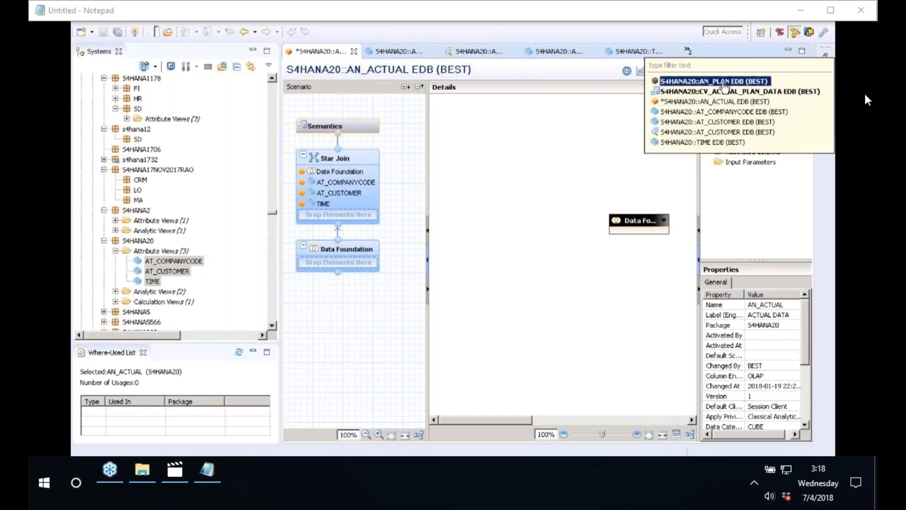
{"action": "left_click", "coordinate": [723, 83]}
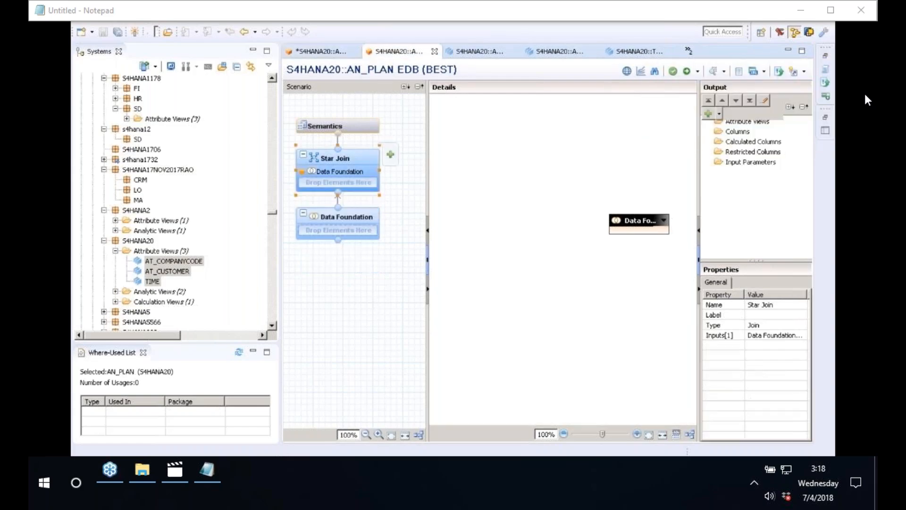
{"action": "left_click", "coordinate": [173, 266]}
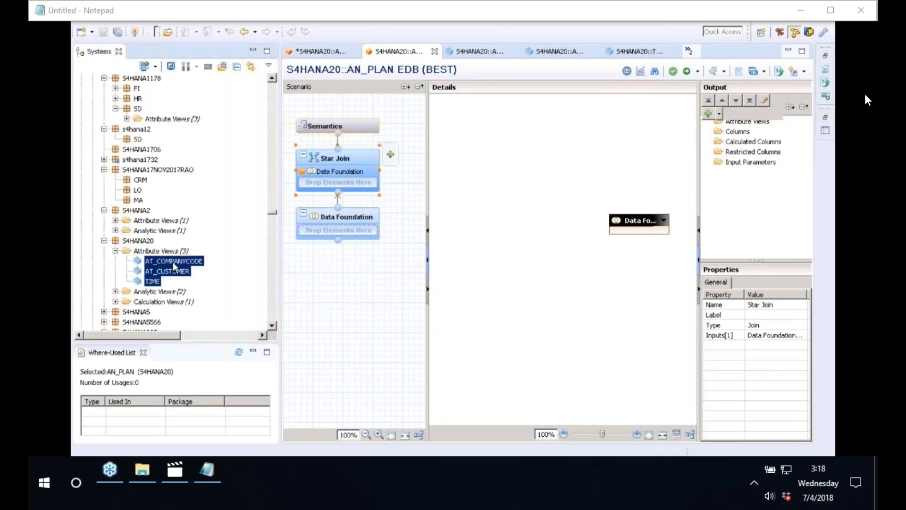
{"action": "left_click_drag", "start_coordinate": [174, 267], "coordinate": [351, 182]}
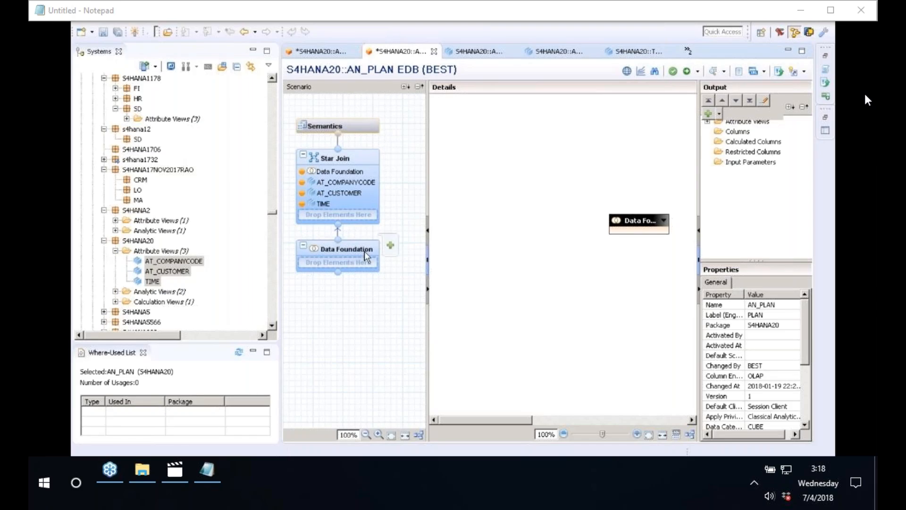
Find table CE2IDEA in schema BEST and add it to AN_PLAN's data foundation.
{"action": "left_click", "coordinate": [390, 245]}
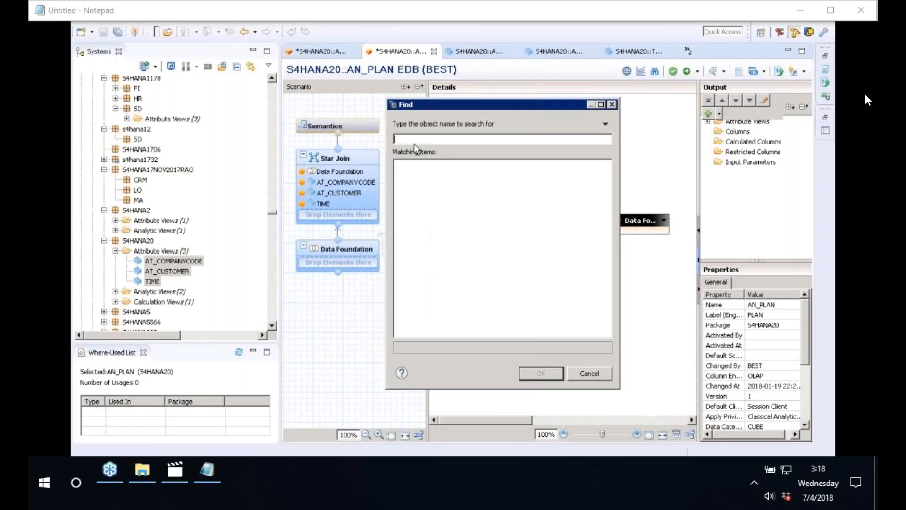
{"action": "type", "text": "CE2IDEA"}
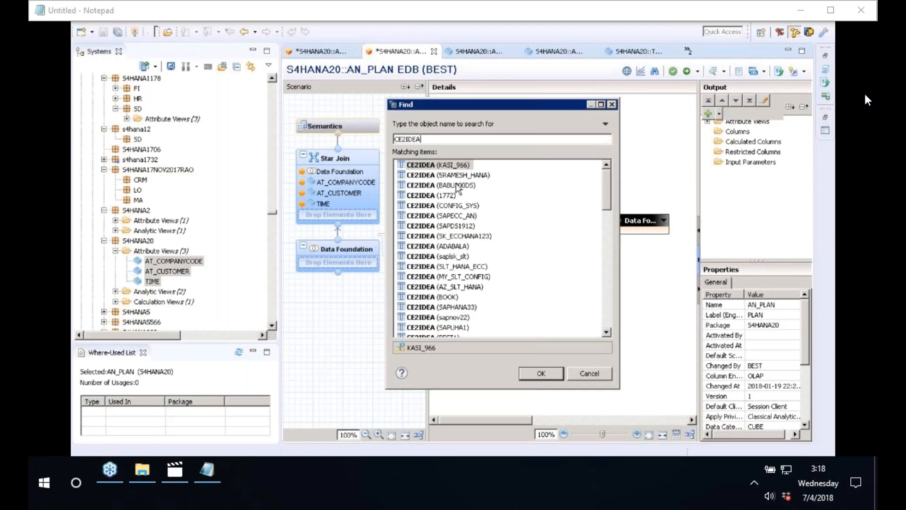
{"action": "left_click", "coordinate": [608, 313]}
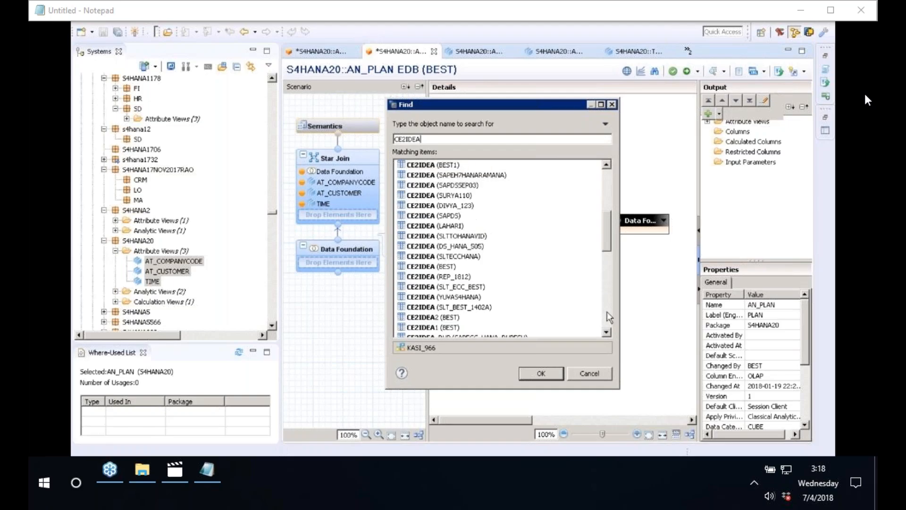
{"action": "left_click", "coordinate": [556, 373]}
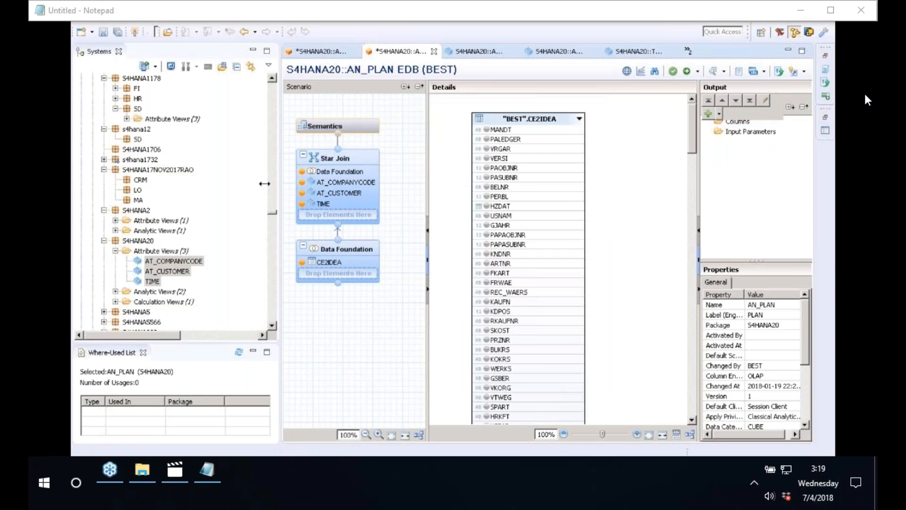
{"action": "left_click_drag", "start_coordinate": [264, 183], "coordinate": [181, 176]}
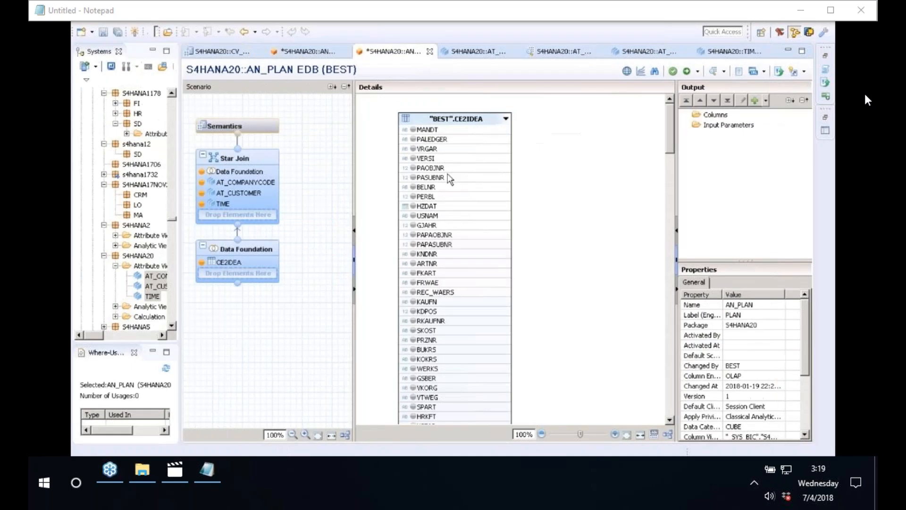
Add CE2IDEA's BUKRS and KNDNR as data foundation output columns.
{"action": "left_click", "coordinate": [658, 74]}
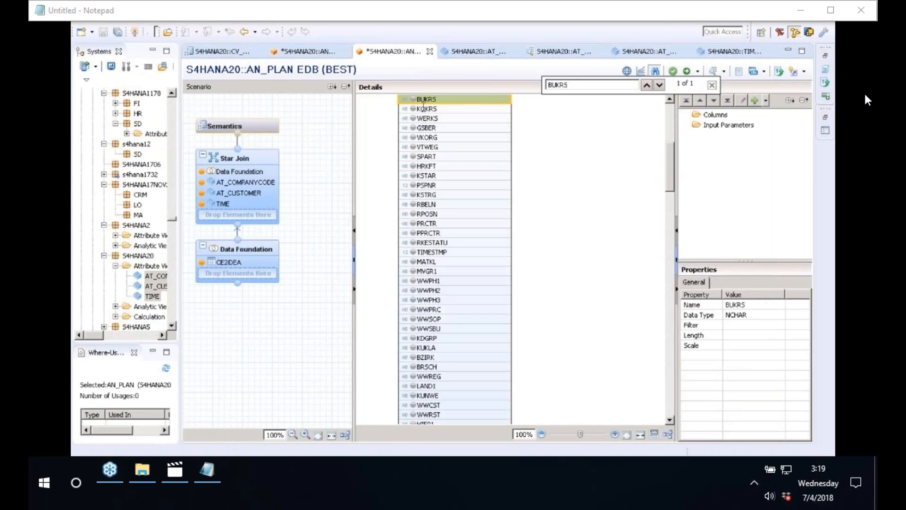
{"action": "left_click", "coordinate": [413, 99]}
{"action": "left_click", "coordinate": [616, 86]}
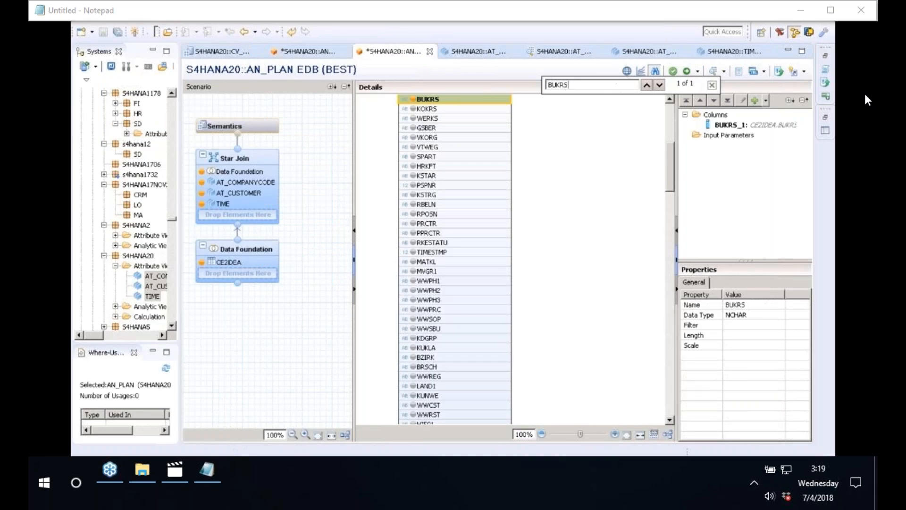
{"action": "key", "text": "BackSpace"}
{"action": "key", "text": "BackSpace"}
{"action": "key", "text": "BackSpace"}
{"action": "key", "text": "BackSpace"}
{"action": "key", "text": "BackSpace"}
{"action": "type", "text": "KUNNR"}
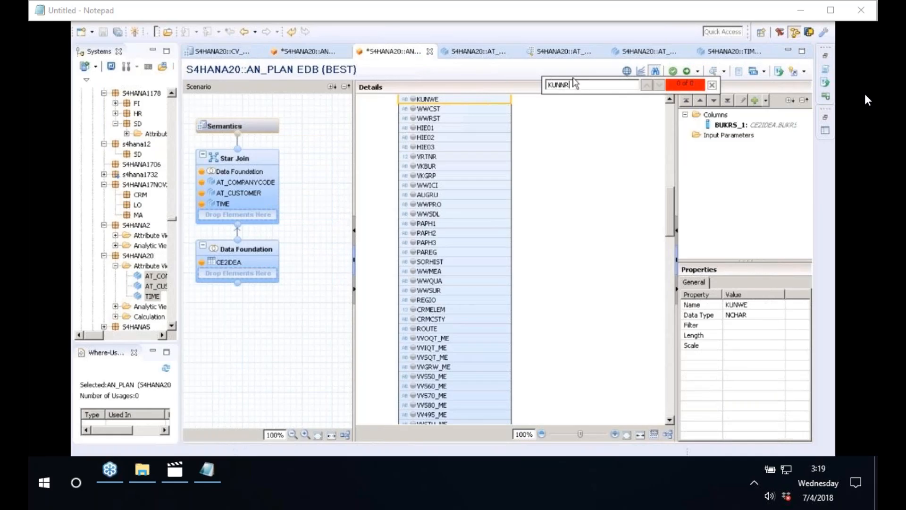
{"action": "key", "text": "ctrl+a"}
{"action": "type", "text": "KNDNR"}
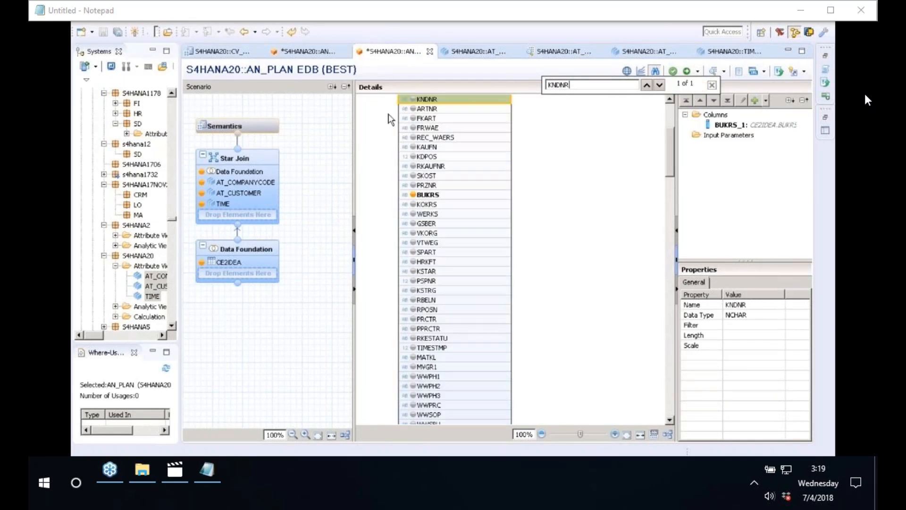
{"action": "left_click", "coordinate": [414, 100]}
Add HZDAT as an output column and search the columns for VV010.
{"action": "key", "text": "ctrl+f"}
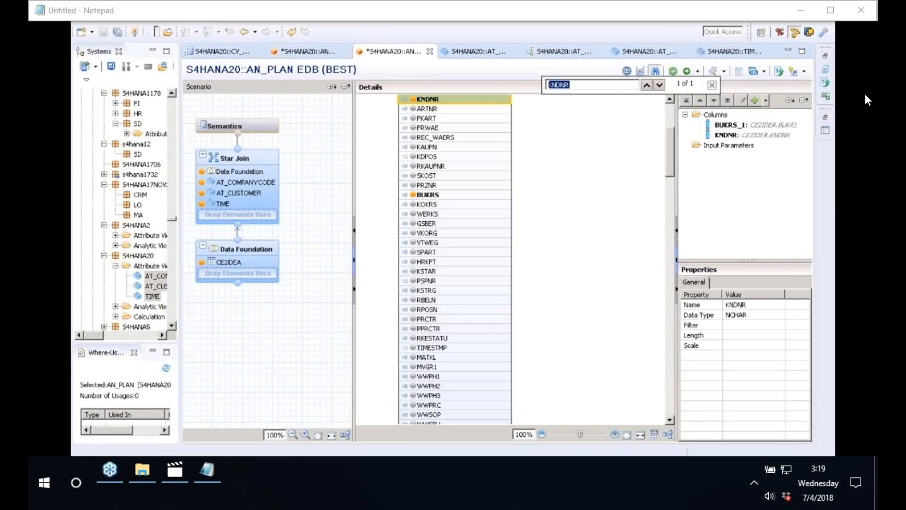
{"action": "key", "text": "BackSpace"}
{"action": "type", "text": "HZDAT"}
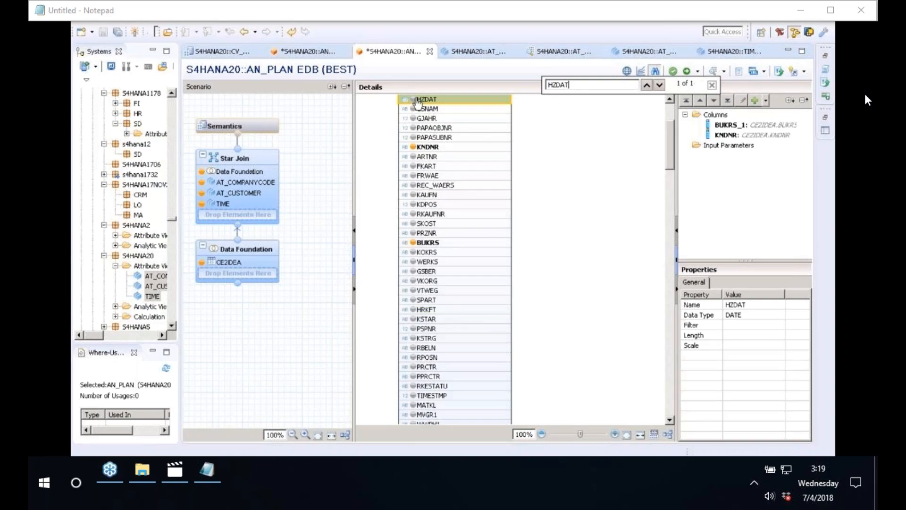
{"action": "left_click", "coordinate": [414, 100]}
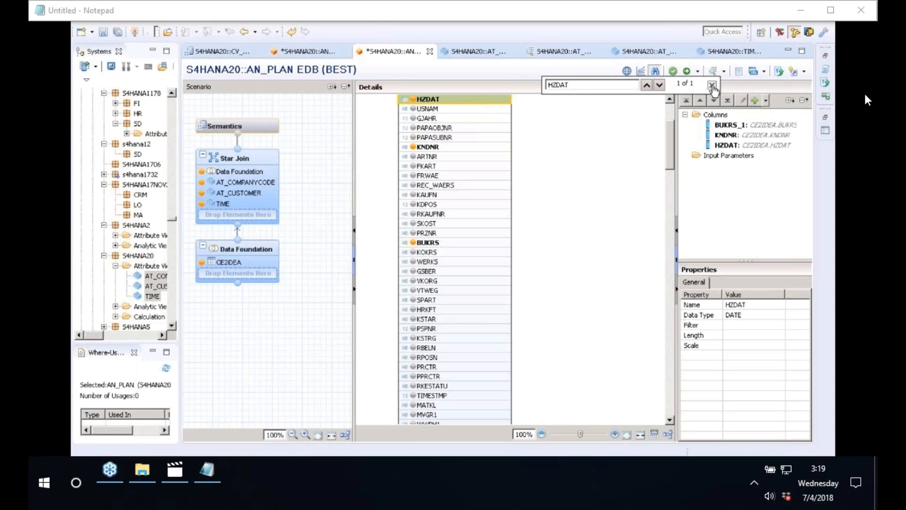
{"action": "left_click", "coordinate": [712, 85]}
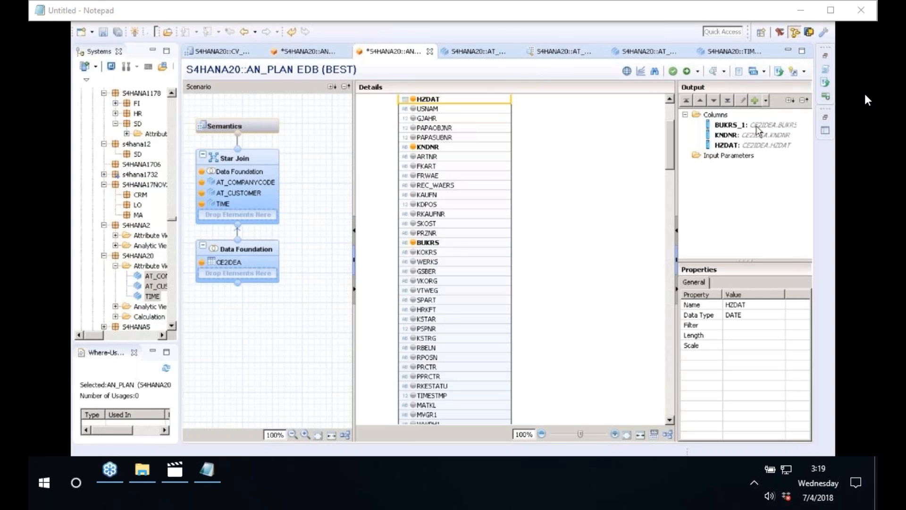
{"action": "left_click", "coordinate": [657, 72]}
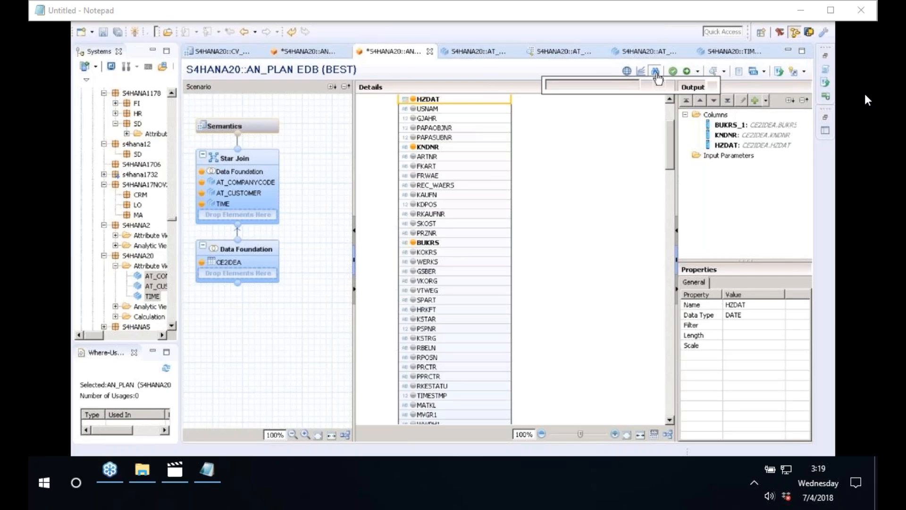
{"action": "type", "text": "VV"}
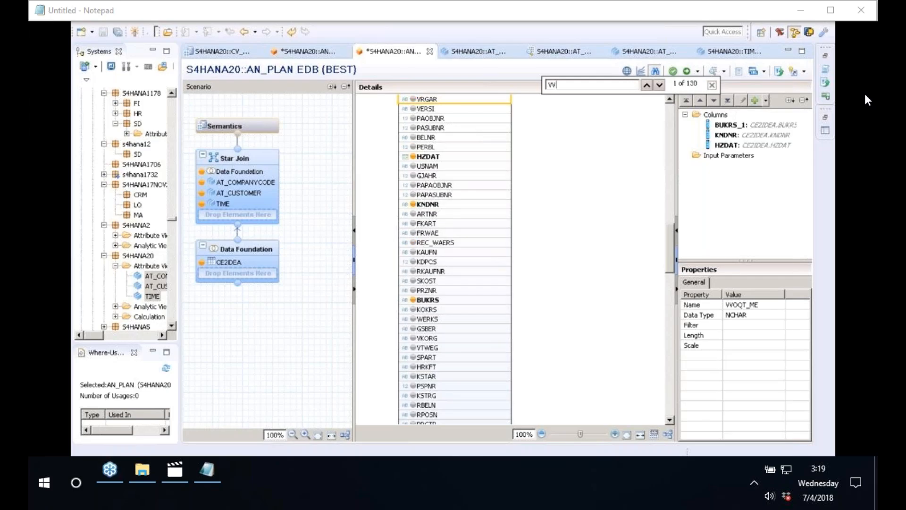
{"action": "type", "text": "010"}
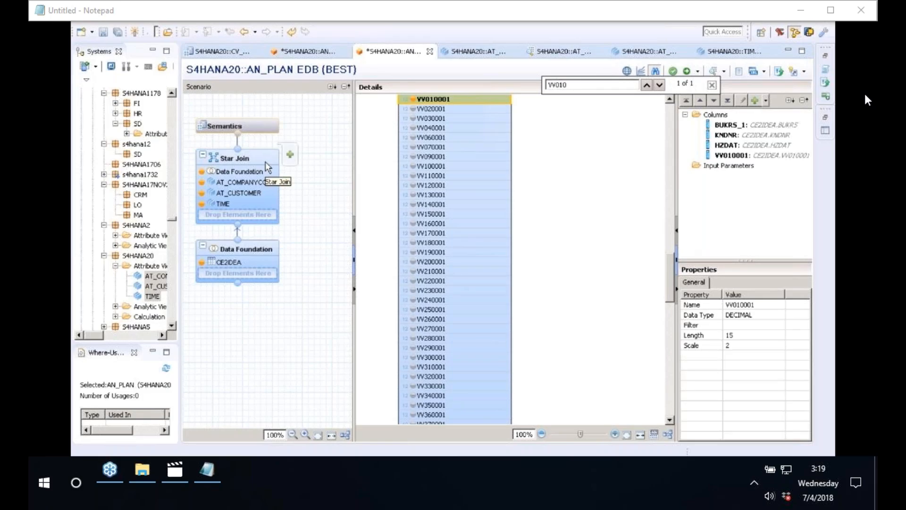
{"action": "left_click", "coordinate": [265, 162]}
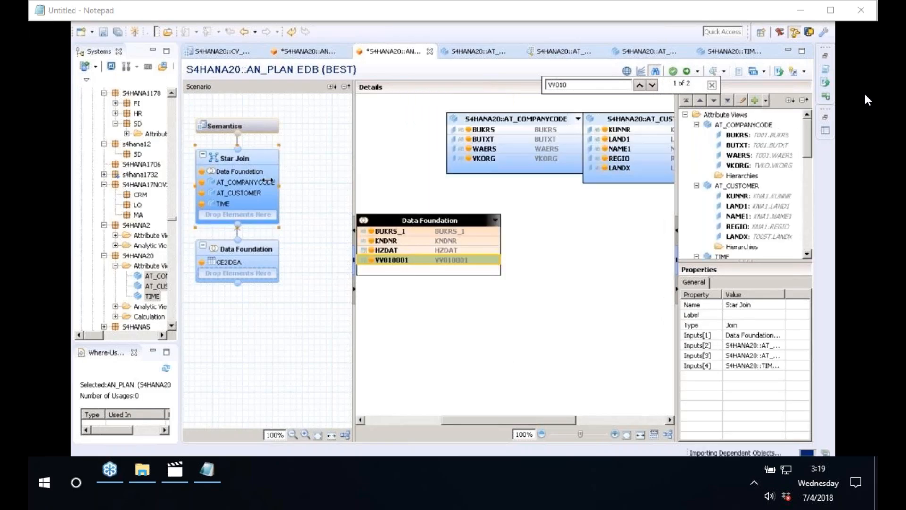
Join AT_COMPANYCODE.BUKRS to BUKRS_1, AT_CUSTOMER.KUNNR to KNDNR, and TIME.DATE_SQL to HZDAT.
{"action": "left_click_drag", "start_coordinate": [268, 181], "coordinate": [247, 181]}
{"action": "left_click_drag", "start_coordinate": [645, 155], "coordinate": [785, 155]}
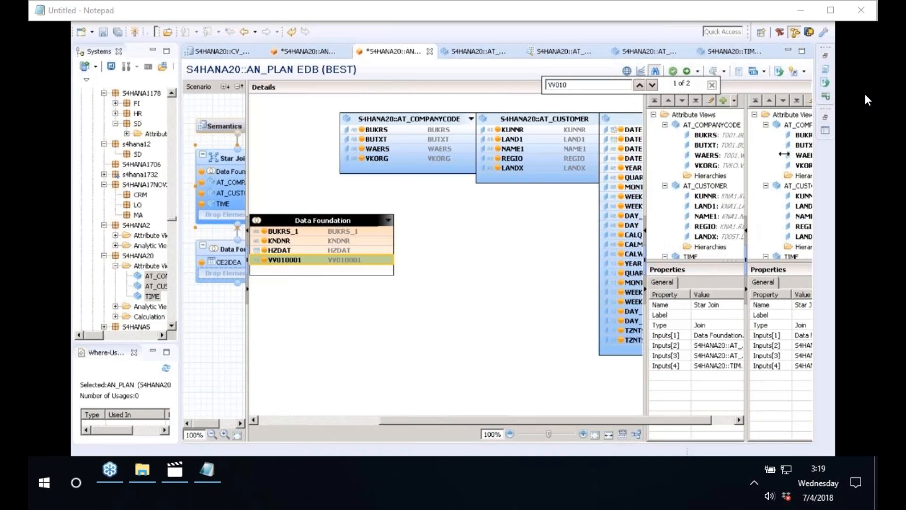
{"action": "left_click_drag", "start_coordinate": [353, 220], "coordinate": [470, 227]}
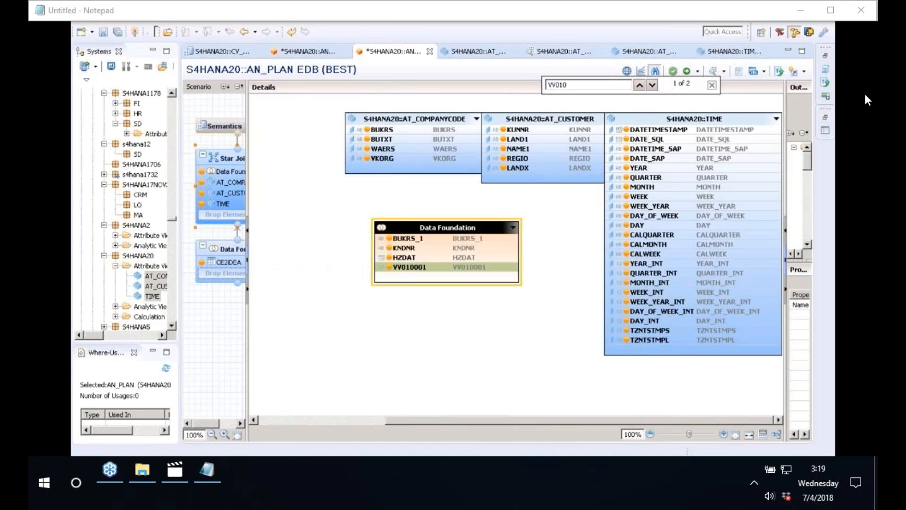
{"action": "mouse_move", "coordinate": [381, 130]}
{"action": "left_mouse_down"}
{"action": "mouse_move", "coordinate": [385, 244]}
{"action": "mouse_move", "coordinate": [397, 239]}
{"action": "left_mouse_up"}
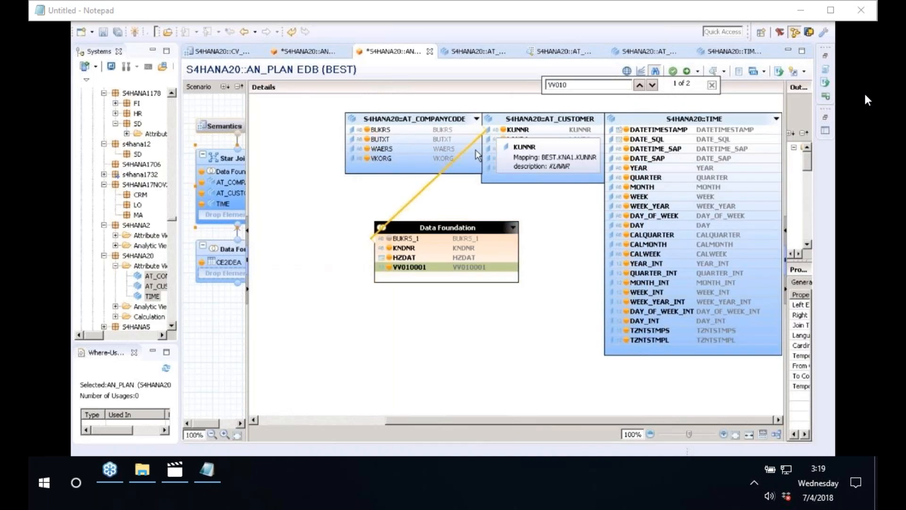
{"action": "left_click_drag", "start_coordinate": [491, 130], "coordinate": [519, 249]}
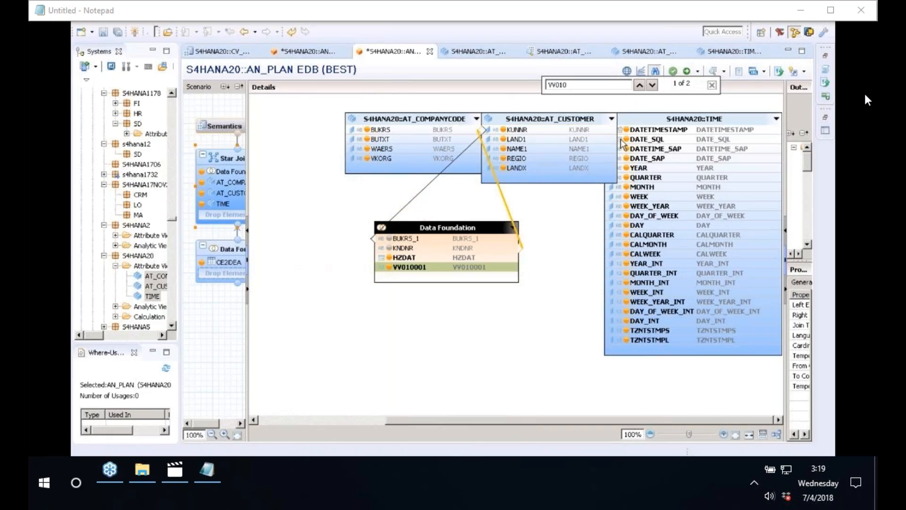
{"action": "left_click_drag", "start_coordinate": [622, 143], "coordinate": [520, 258]}
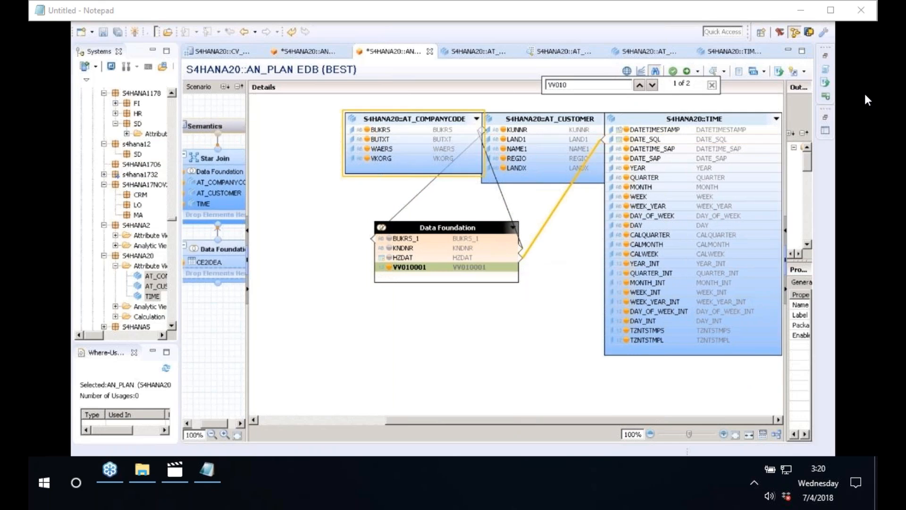
Tidy the star join layout, close the column search, and show the Semantics column list.
{"action": "left_click_drag", "start_coordinate": [399, 120], "coordinate": [309, 123]}
{"action": "left_click", "coordinate": [636, 126]}
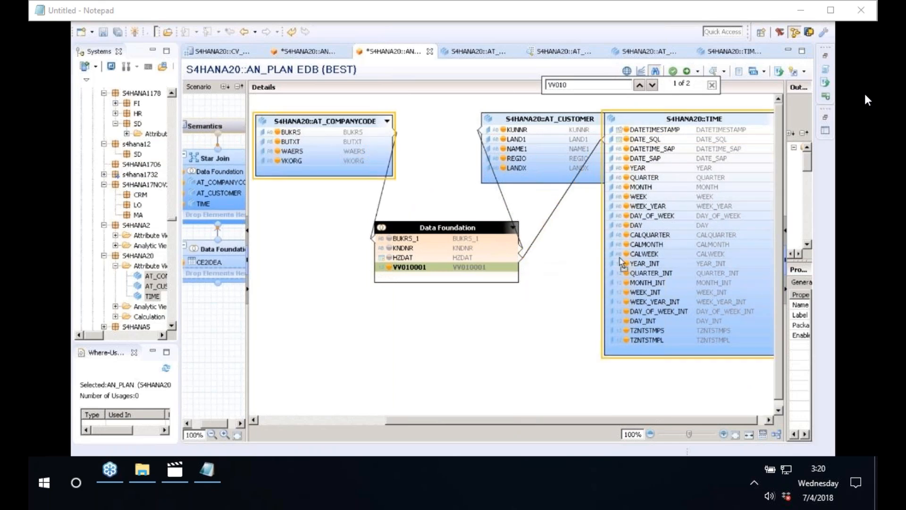
{"action": "left_click_drag", "start_coordinate": [623, 262], "coordinate": [608, 400]}
{"action": "scroll", "coordinate": [780, 183], "scroll_direction": "down", "scroll_amount": 3}
{"action": "scroll", "coordinate": [780, 182], "scroll_direction": "up", "scroll_amount": 3}
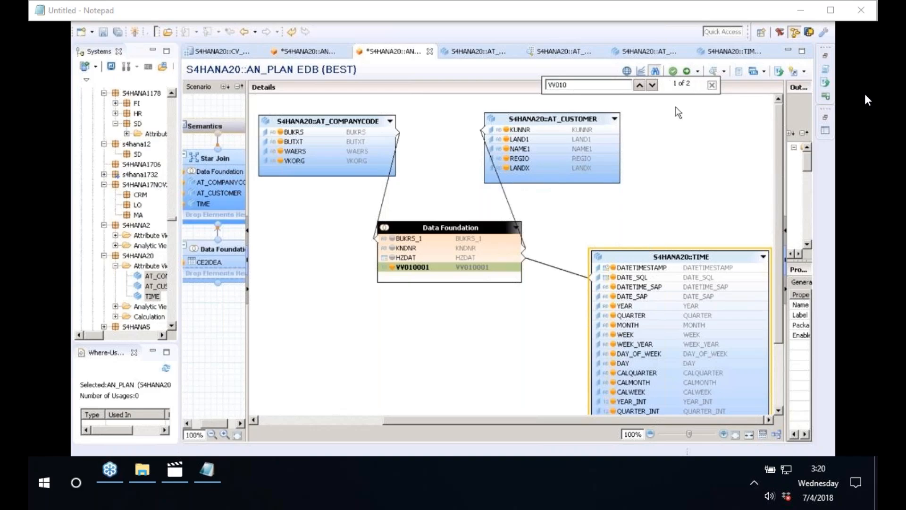
{"action": "left_click", "coordinate": [712, 85]}
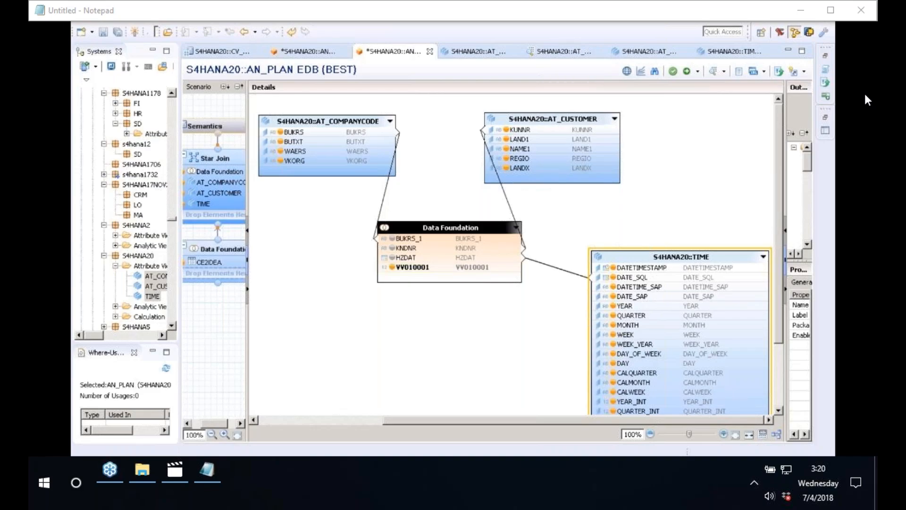
{"action": "left_click", "coordinate": [228, 128]}
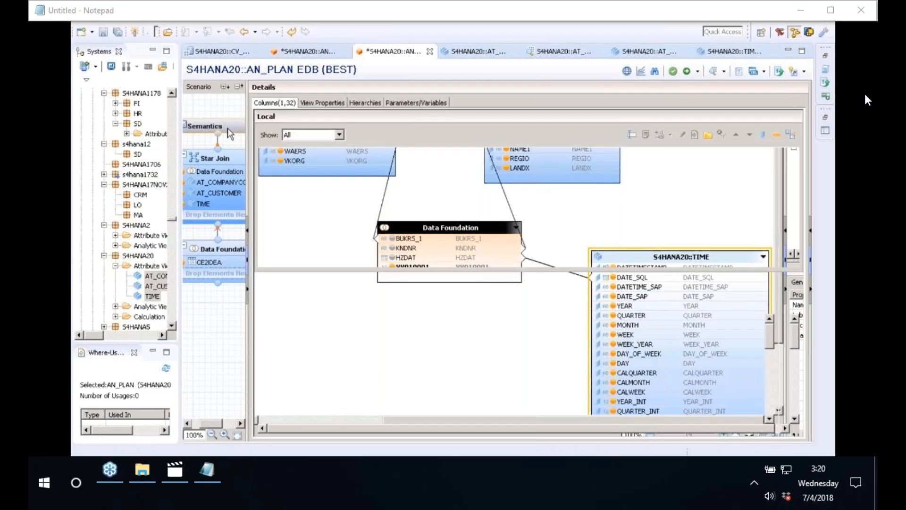
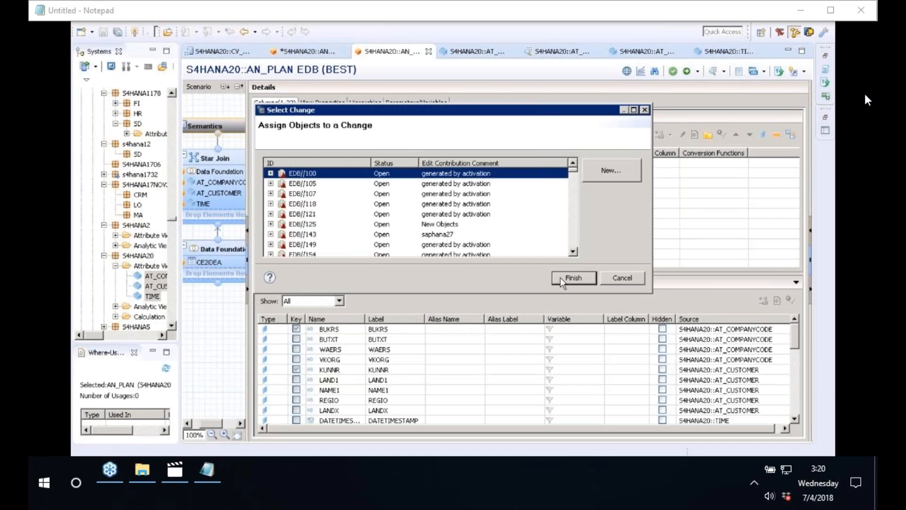
Confirm the change to finish activating AN_PLAN, then open the AN_ACTUAL analytic view under S4HANA20.
{"action": "key", "text": "Return"}
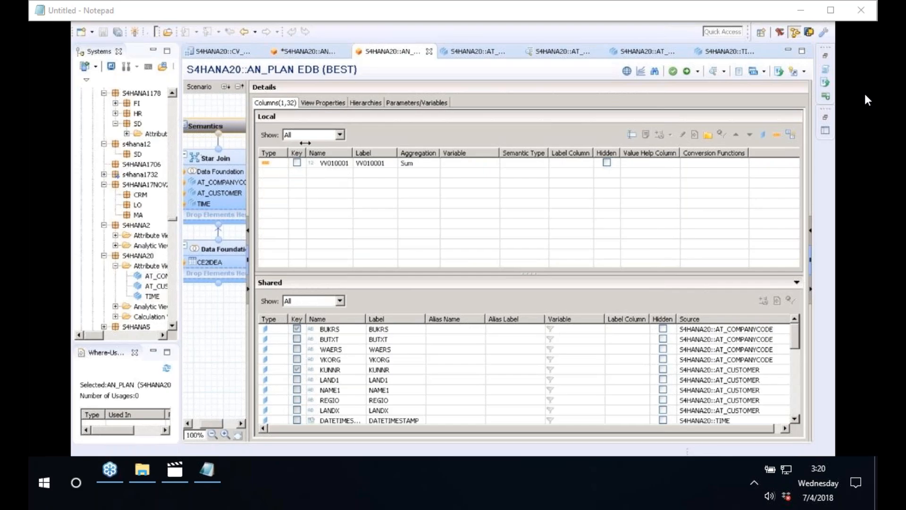
{"action": "left_click_drag", "start_coordinate": [305, 143], "coordinate": [306, 143]}
{"action": "left_click", "coordinate": [115, 278]}
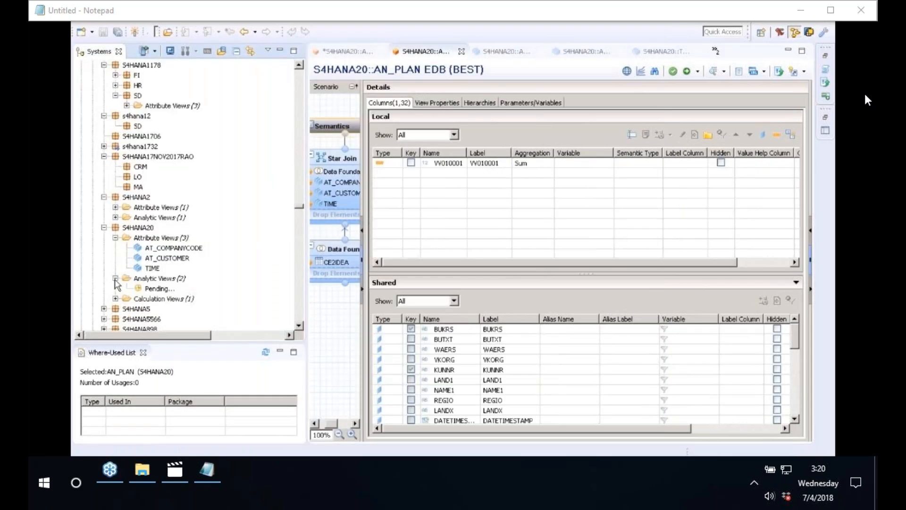
{"action": "left_click", "coordinate": [164, 289]}
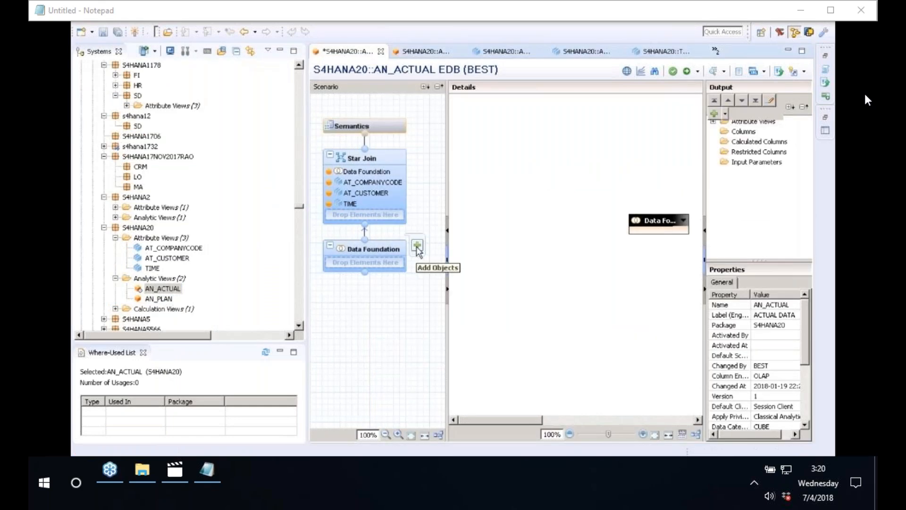
Add table CE1IDEA from the BEST schema to AN_ACTUAL's data foundation.
{"action": "left_click", "coordinate": [418, 246]}
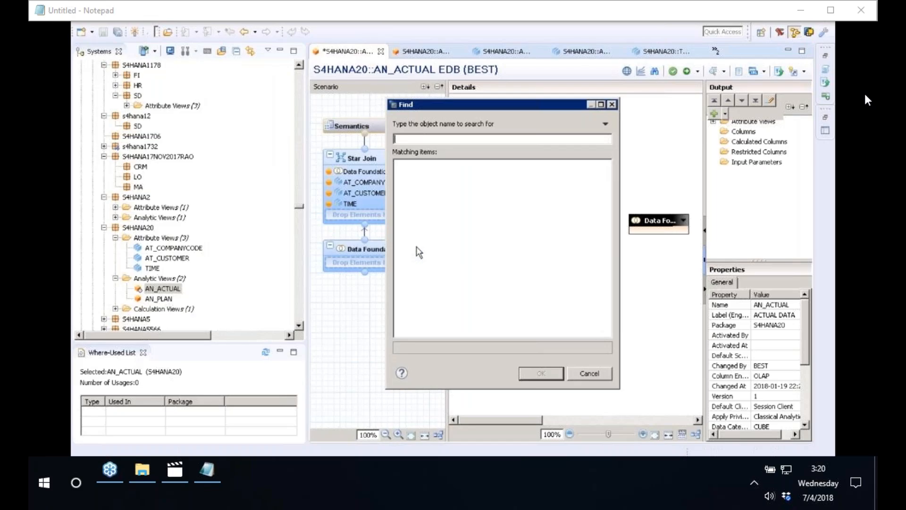
{"action": "type", "text": "CE1IDEA"}
{"action": "left_click", "coordinate": [431, 215]}
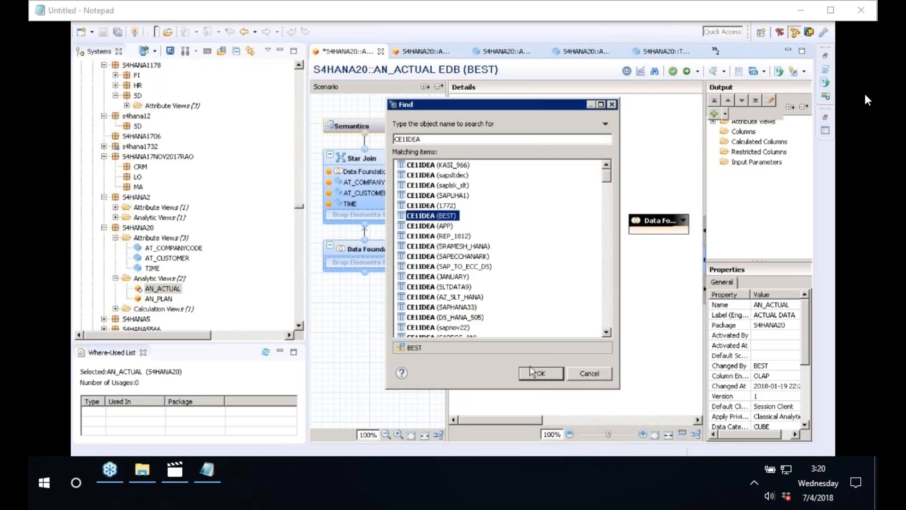
{"action": "left_click", "coordinate": [551, 373]}
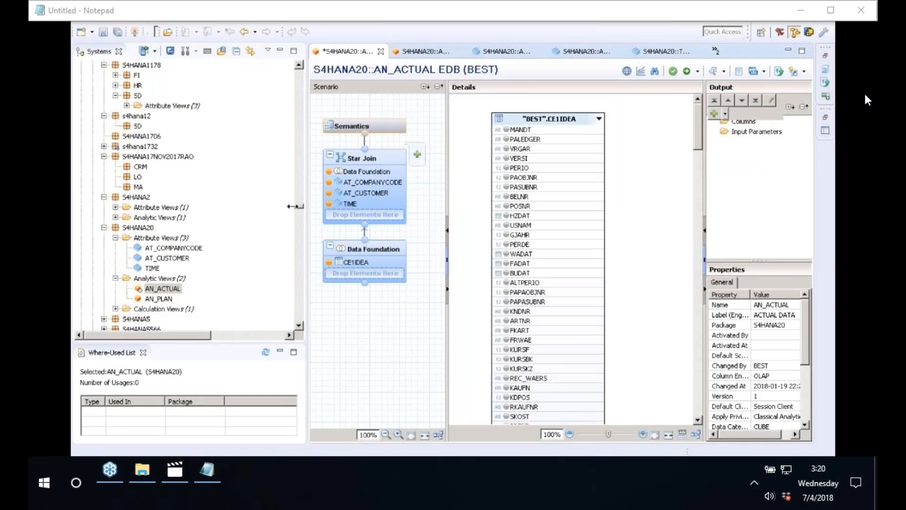
{"action": "left_click_drag", "start_coordinate": [293, 206], "coordinate": [166, 194]}
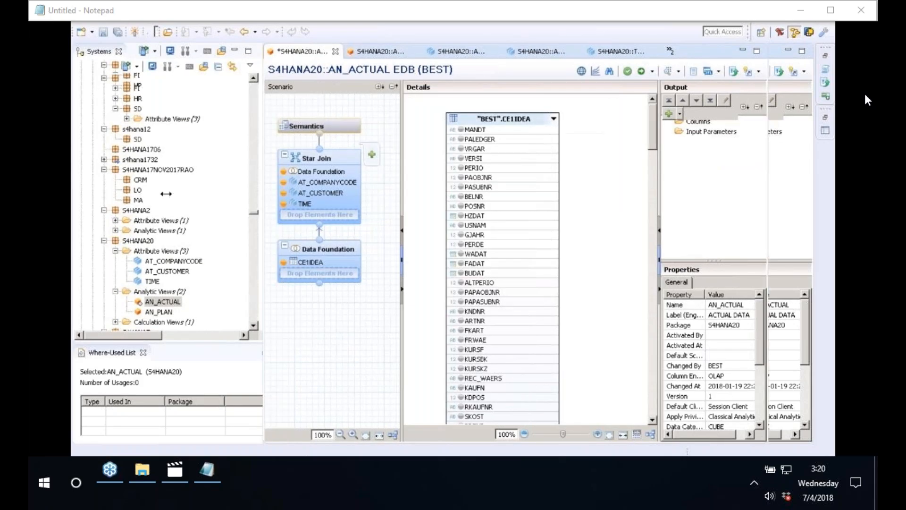
Output CE1IDEA's KNDNR, BUKRS, HZDAT and VV010 columns.
{"action": "left_click", "coordinate": [660, 75]}
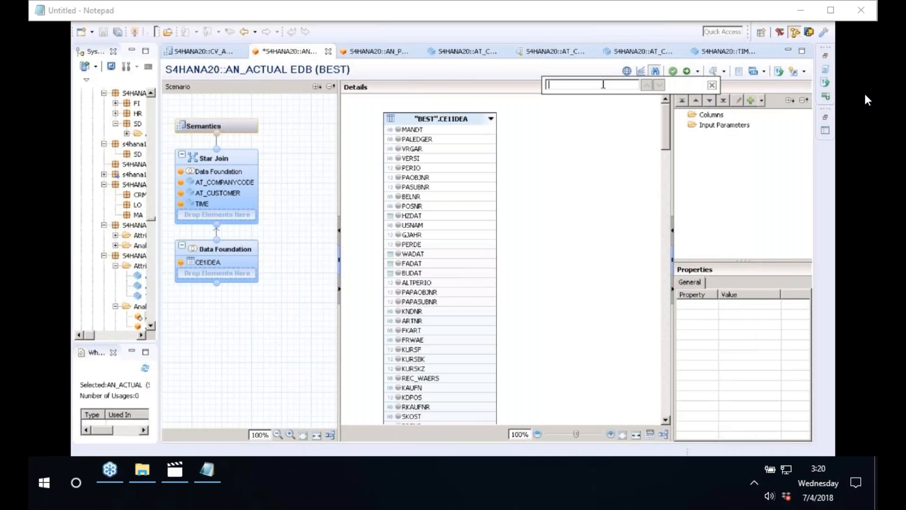
{"action": "type", "text": "KN"}
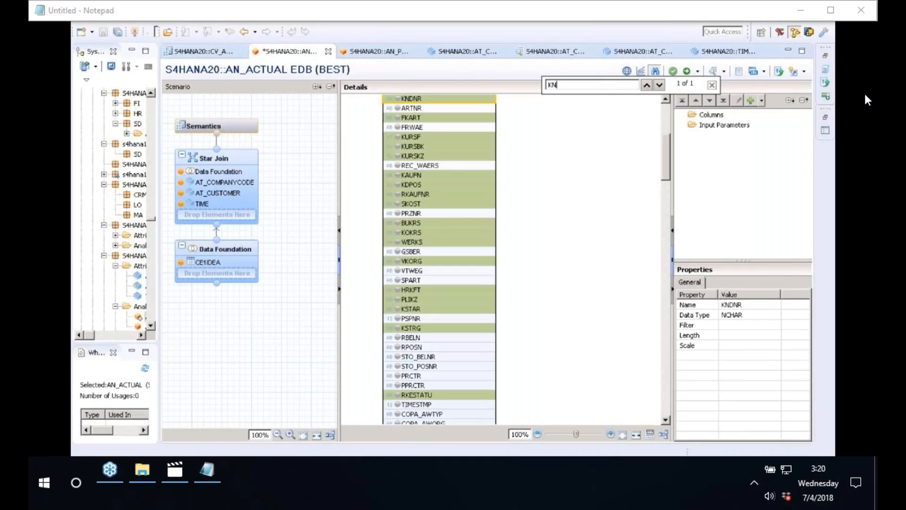
{"action": "type", "text": "DN"}
{"action": "left_click", "coordinate": [398, 99]}
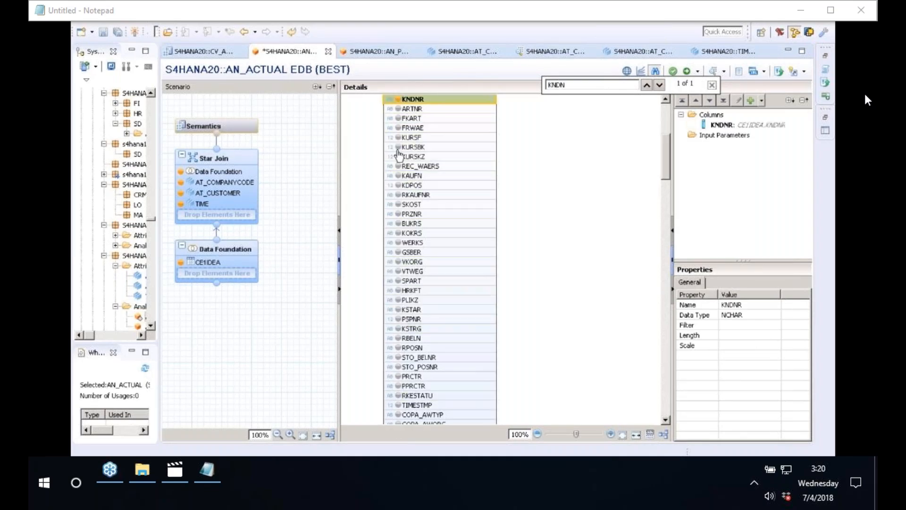
{"action": "left_click", "coordinate": [398, 223]}
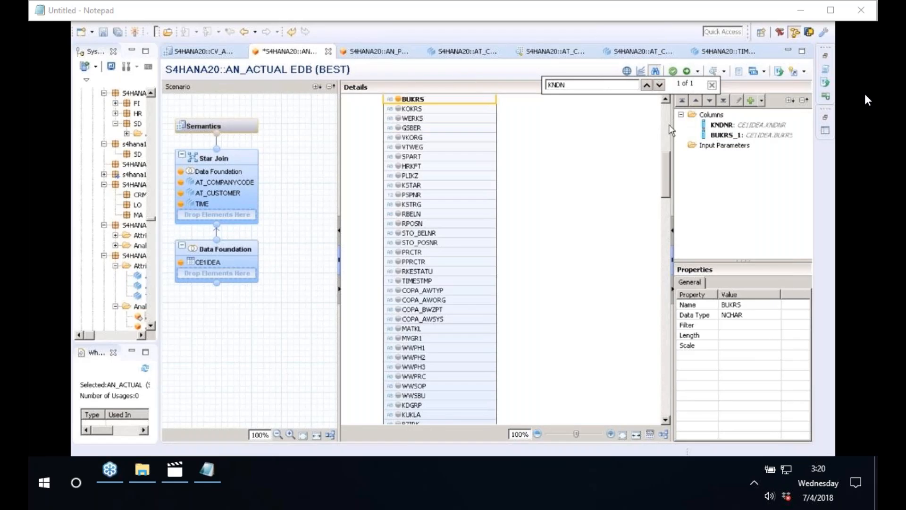
{"action": "scroll", "coordinate": [391, 199], "scroll_direction": "up", "scroll_amount": 10}
{"action": "left_click", "coordinate": [399, 195]}
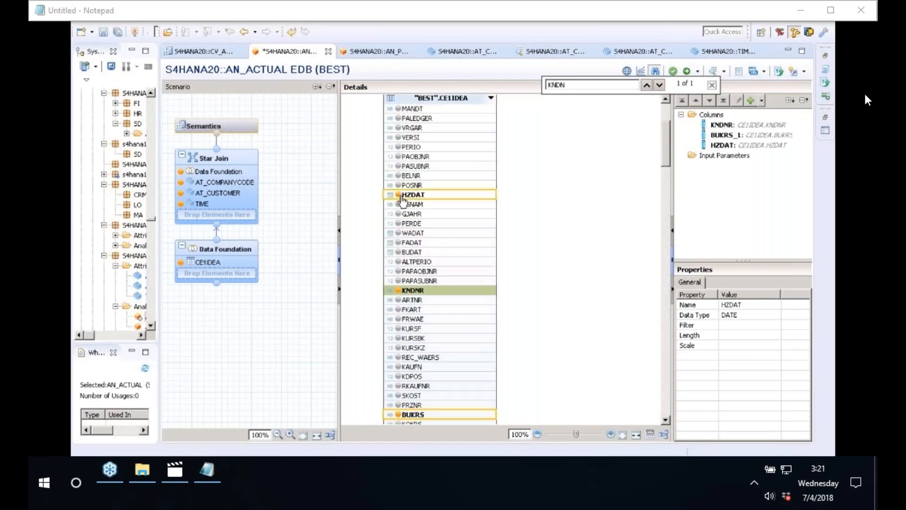
{"action": "left_click", "coordinate": [712, 85]}
{"action": "type", "text": "VV01"}
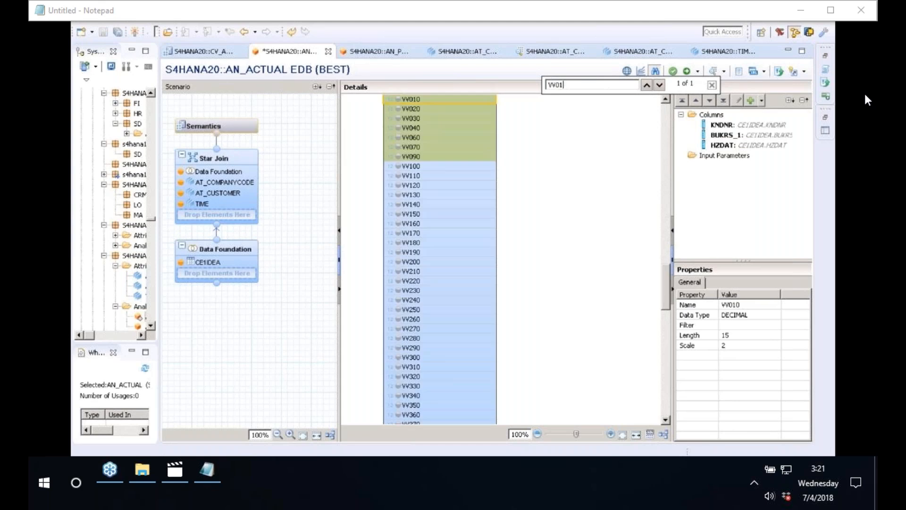
{"action": "type", "text": "0"}
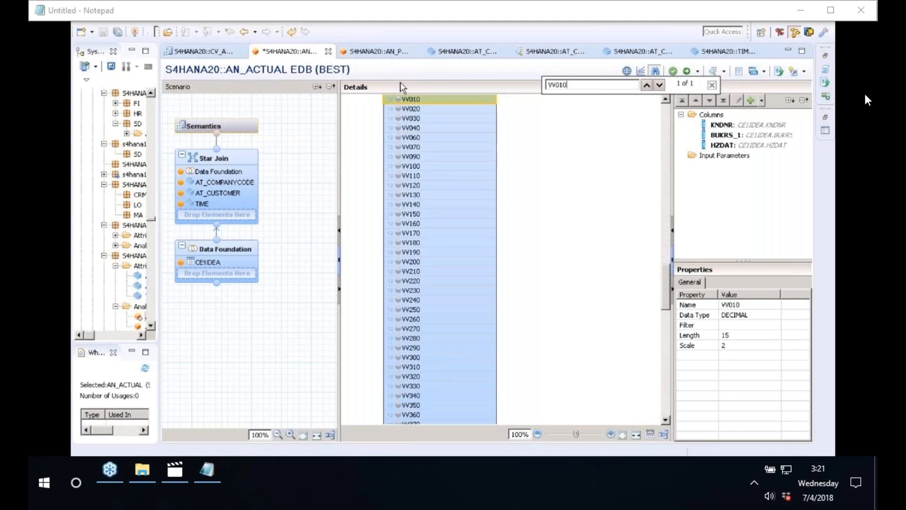
{"action": "left_click", "coordinate": [398, 99]}
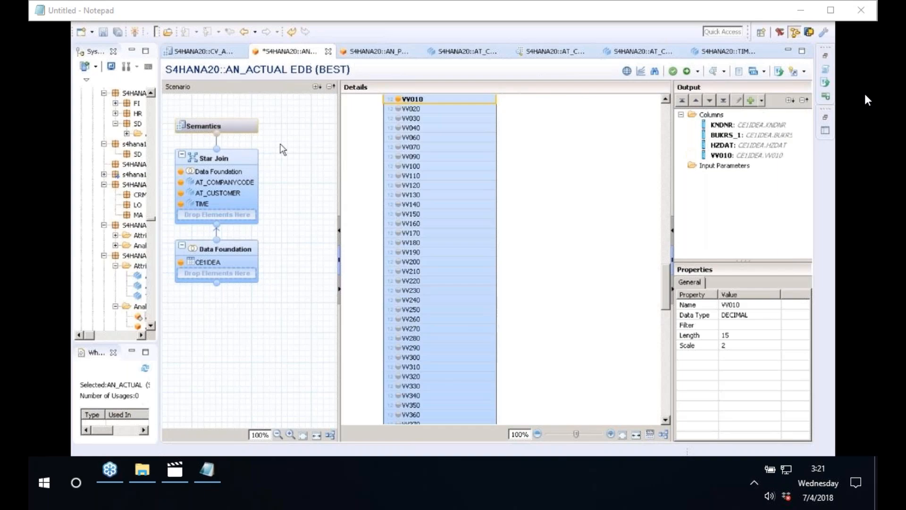
In the star join, join AT_COMPANYCODE.BUKRS to the data foundation's BUKRS_1.
{"action": "left_click", "coordinate": [214, 168]}
{"action": "left_click", "coordinate": [213, 168]}
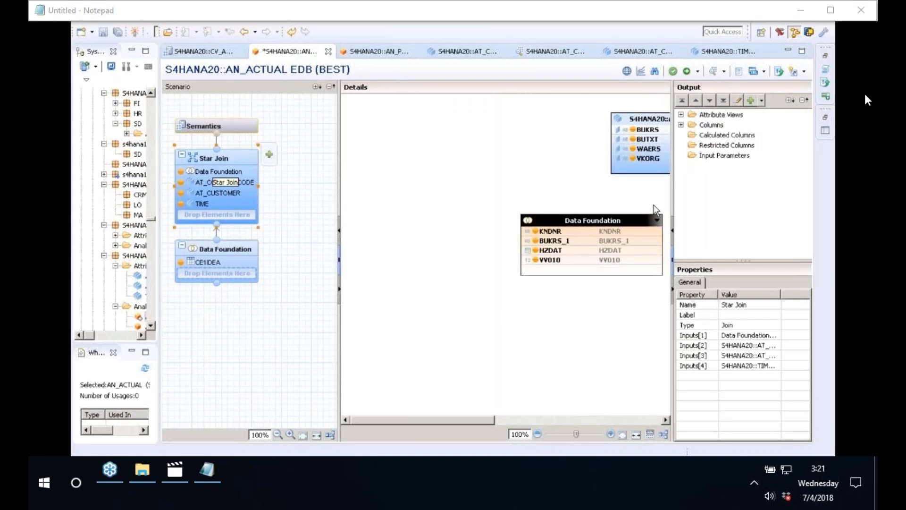
{"action": "left_click", "coordinate": [672, 289]}
{"action": "left_click_drag", "start_coordinate": [695, 120], "coordinate": [488, 126]}
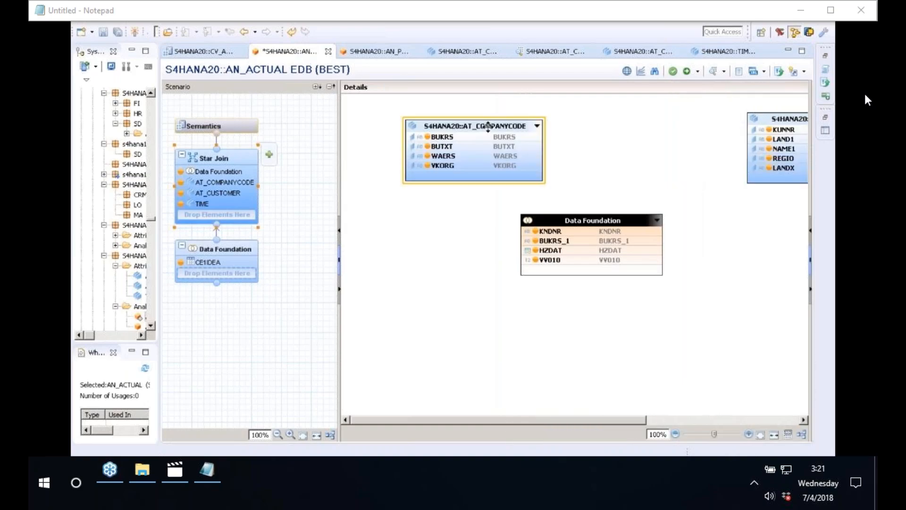
{"action": "left_click_drag", "start_coordinate": [418, 127], "coordinate": [331, 128]}
{"action": "mouse_move", "coordinate": [450, 139]}
{"action": "left_mouse_down"}
{"action": "mouse_move", "coordinate": [493, 197]}
{"action": "mouse_move", "coordinate": [488, 222]}
{"action": "mouse_move", "coordinate": [545, 240]}
{"action": "left_mouse_up"}
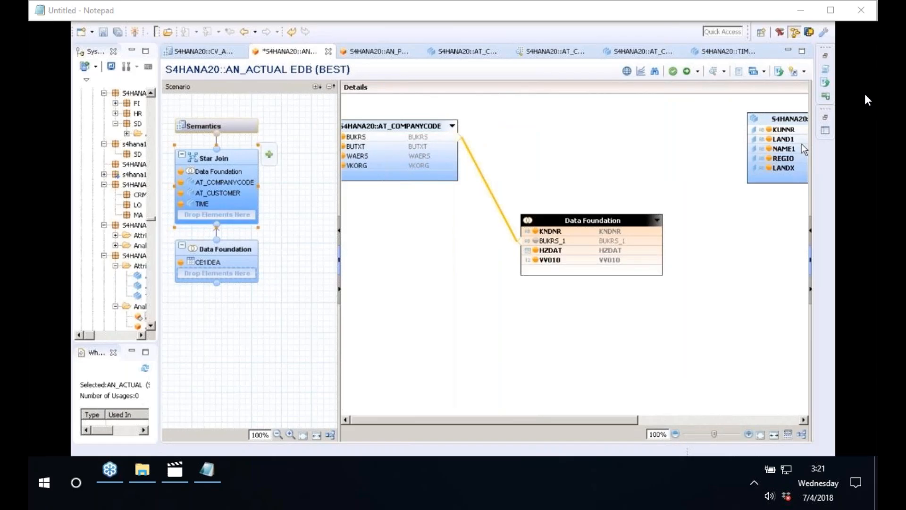
Join AT_CUSTOMER.KUNNR to KNDNR and TIME.DATE_SQL to HZDAT, then show Semantics.
{"action": "mouse_move", "coordinate": [783, 130]}
{"action": "left_mouse_down"}
{"action": "mouse_move", "coordinate": [708, 219]}
{"action": "mouse_move", "coordinate": [660, 231]}
{"action": "left_mouse_up"}
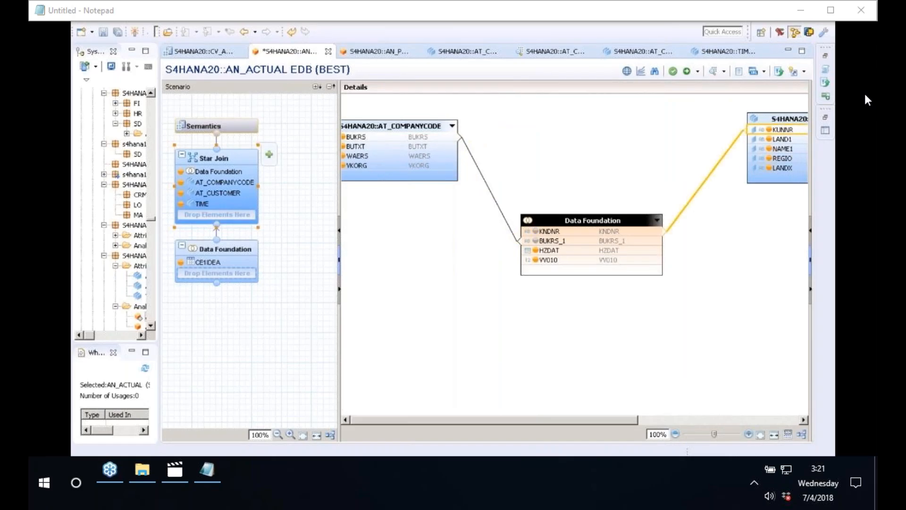
{"action": "left_click", "coordinate": [651, 416]}
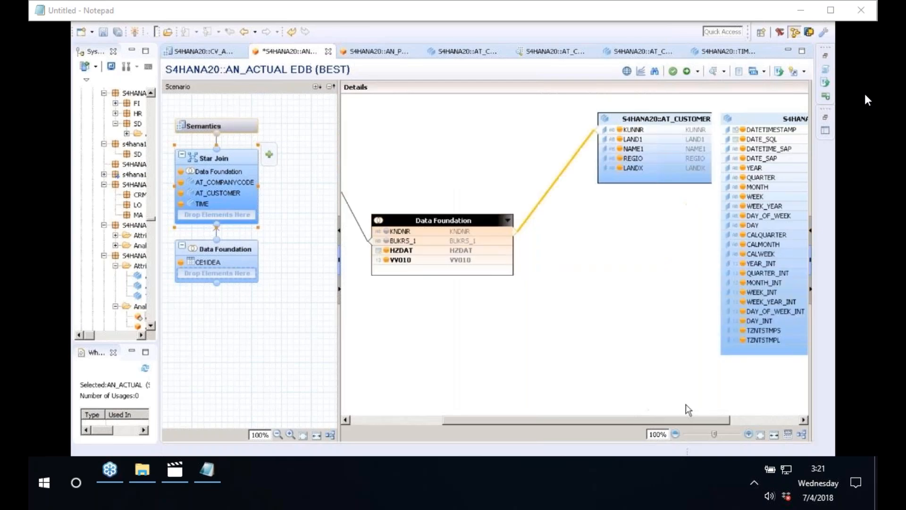
{"action": "left_click_drag", "start_coordinate": [686, 405], "coordinate": [686, 403]}
{"action": "left_click", "coordinate": [760, 119]}
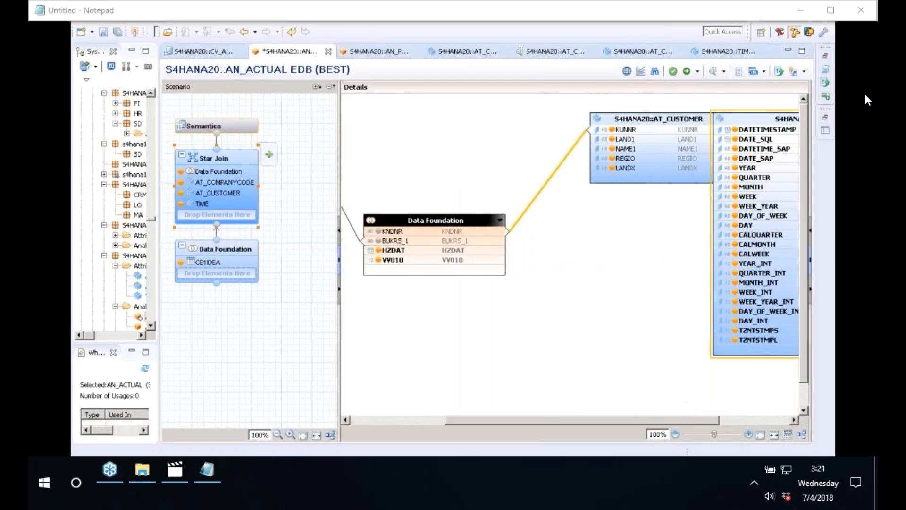
{"action": "left_click_drag", "start_coordinate": [642, 249], "coordinate": [503, 248]}
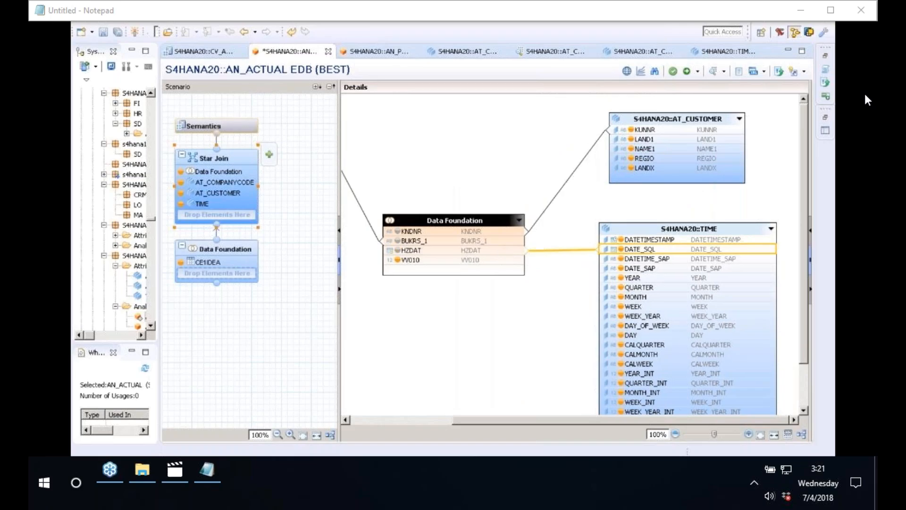
{"action": "left_click", "coordinate": [225, 129]}
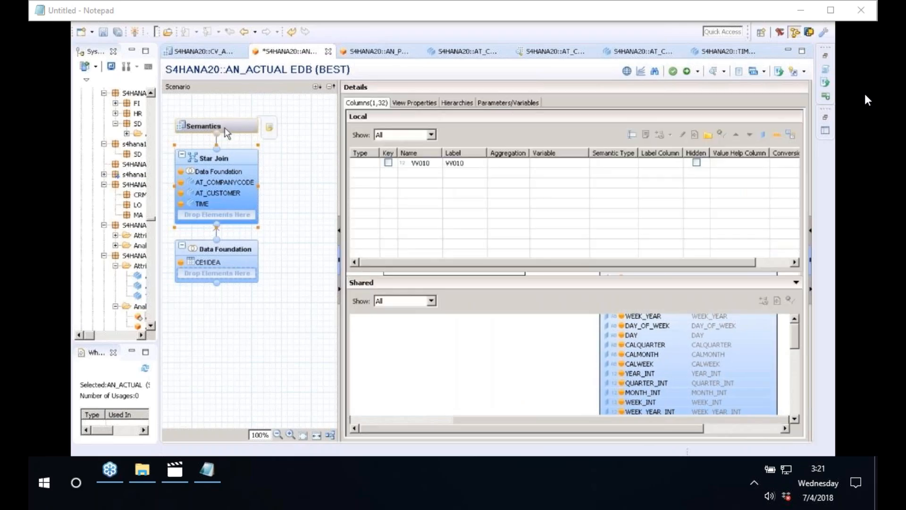
Activate AN_ACTUAL, assigning it to change EDB//100.
{"action": "left_click", "coordinate": [672, 71]}
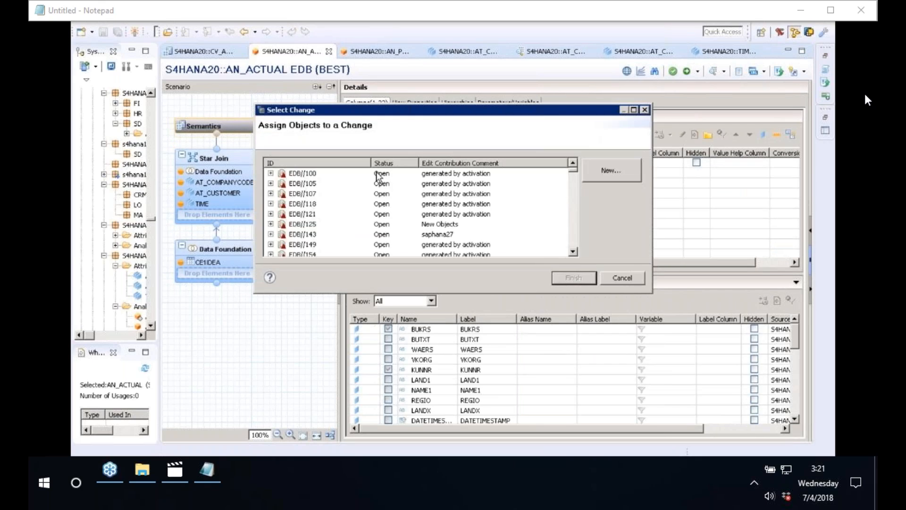
{"action": "left_click", "coordinate": [377, 173]}
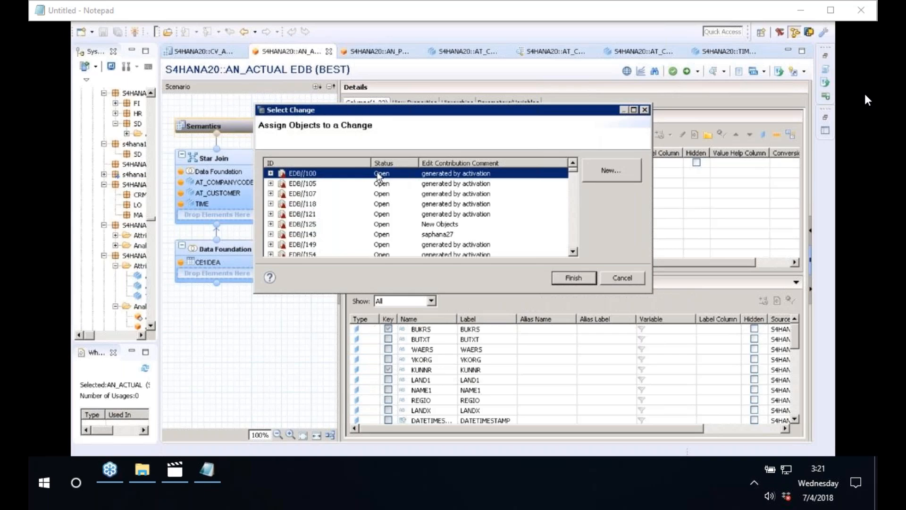
{"action": "left_click", "coordinate": [585, 281]}
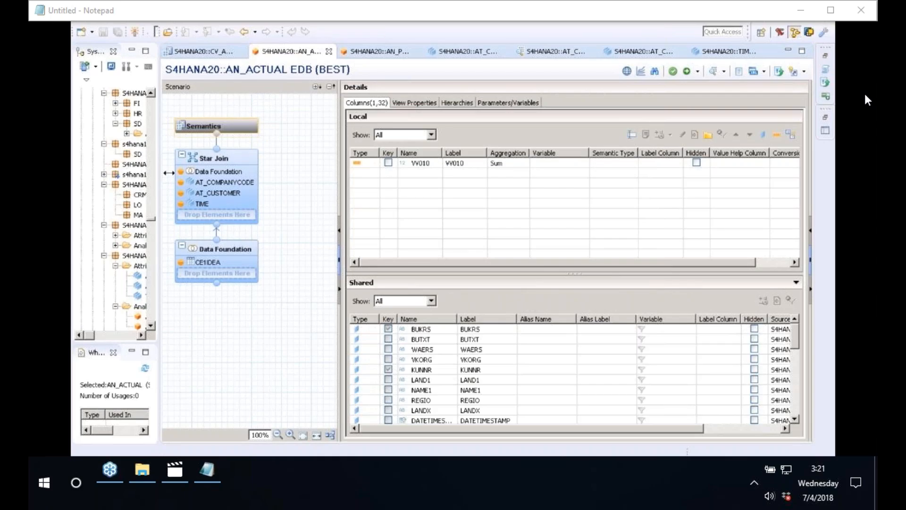
{"action": "left_click_drag", "start_coordinate": [168, 173], "coordinate": [314, 156]}
Expand Calculation Views under S4HANA20 and select CV_ACTUAL_PLAN_DATA.
{"action": "left_click", "coordinate": [159, 298]}
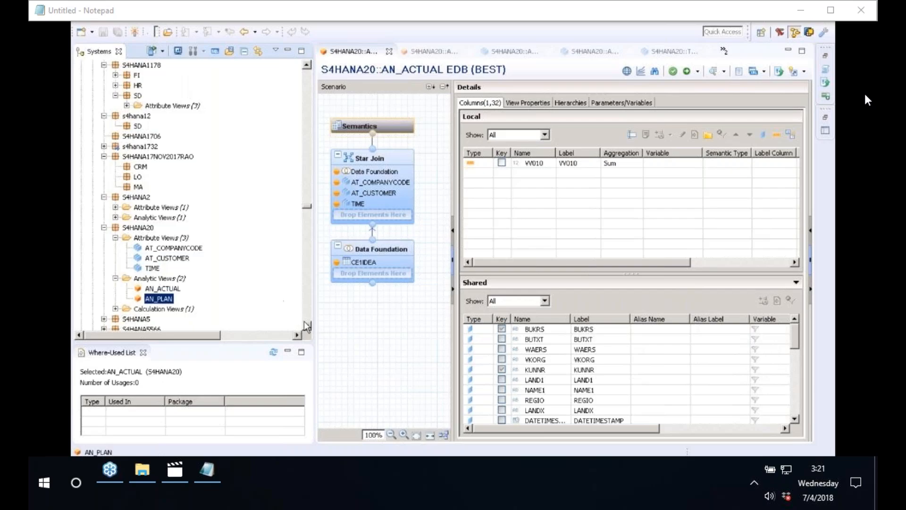
{"action": "left_click", "coordinate": [307, 326]}
{"action": "scroll", "coordinate": [168, 246], "scroll_direction": "down", "scroll_amount": 2}
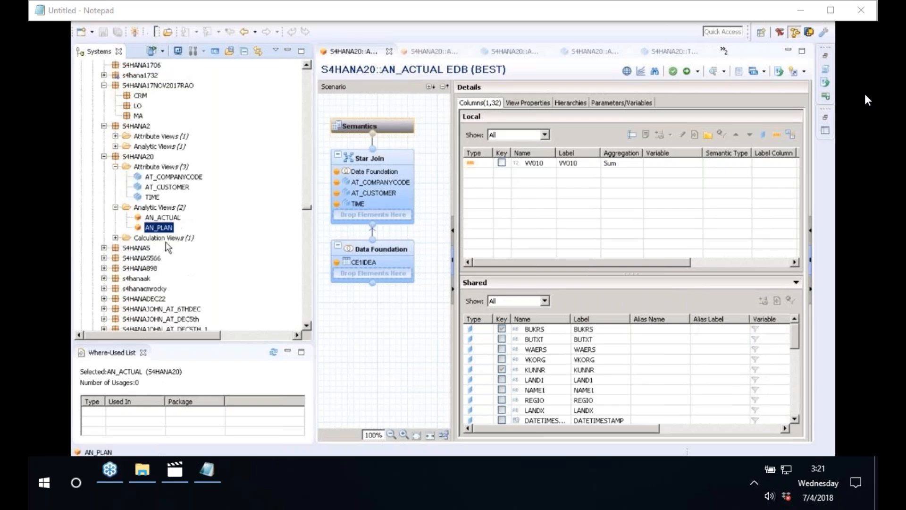
{"action": "double_click", "coordinate": [163, 239]}
{"action": "left_click", "coordinate": [161, 249]}
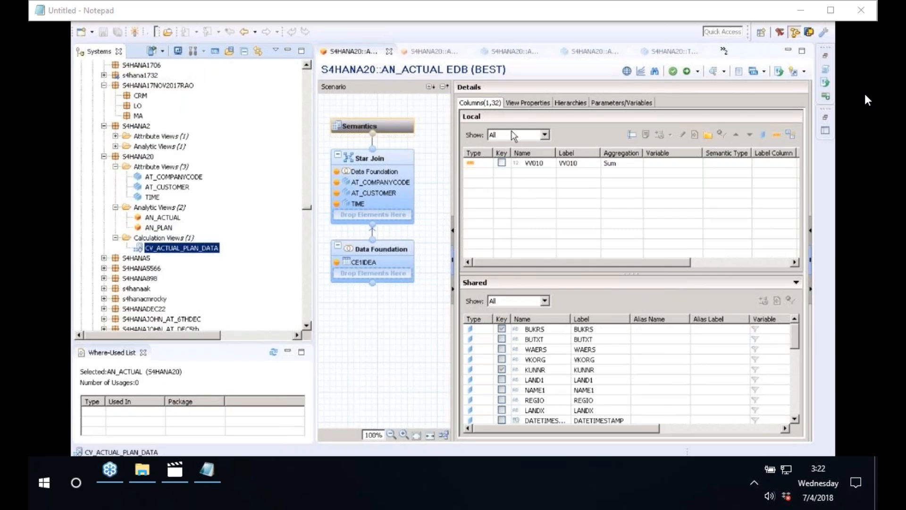
Switch to the CV_ACTUAL_PLAN_DATA editor and widen its scenario canvas.
{"action": "left_click", "coordinate": [725, 52]}
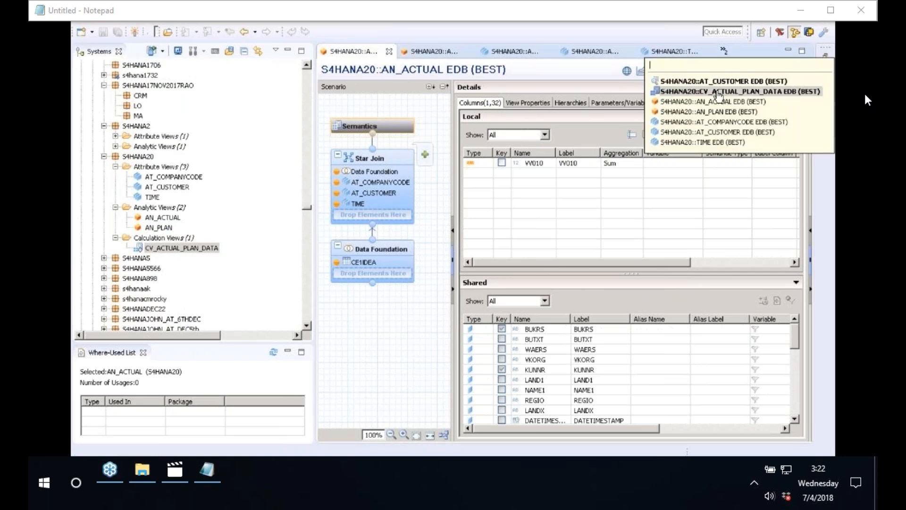
{"action": "left_click", "coordinate": [718, 96]}
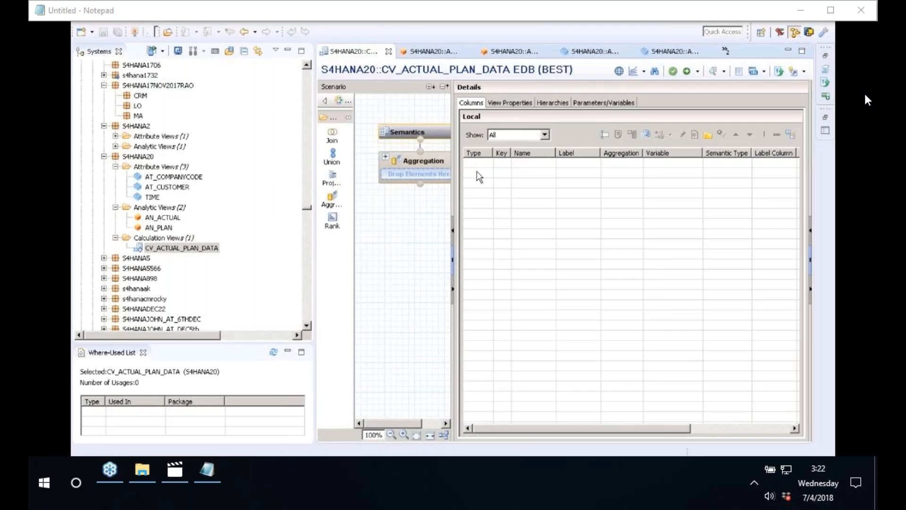
{"action": "left_click_drag", "start_coordinate": [557, 159], "coordinate": [586, 159]}
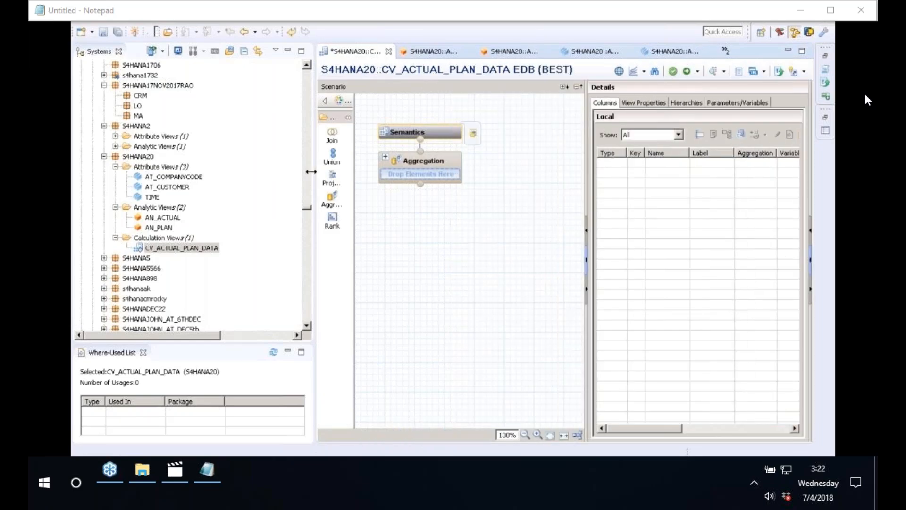
{"action": "left_click_drag", "start_coordinate": [311, 172], "coordinate": [255, 164]}
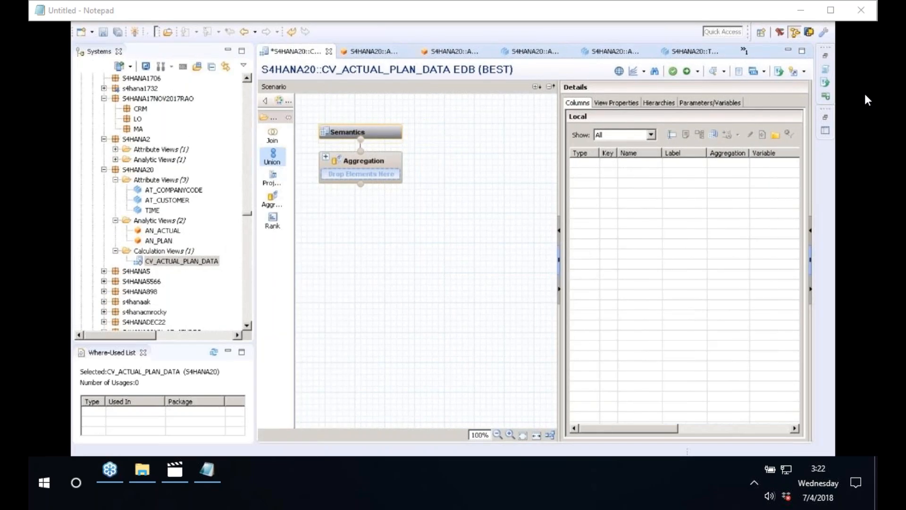
Add a Union node and feed it AN_ACTUAL and AN_PLAN as inputs.
{"action": "left_click_drag", "start_coordinate": [272, 156], "coordinate": [338, 276]}
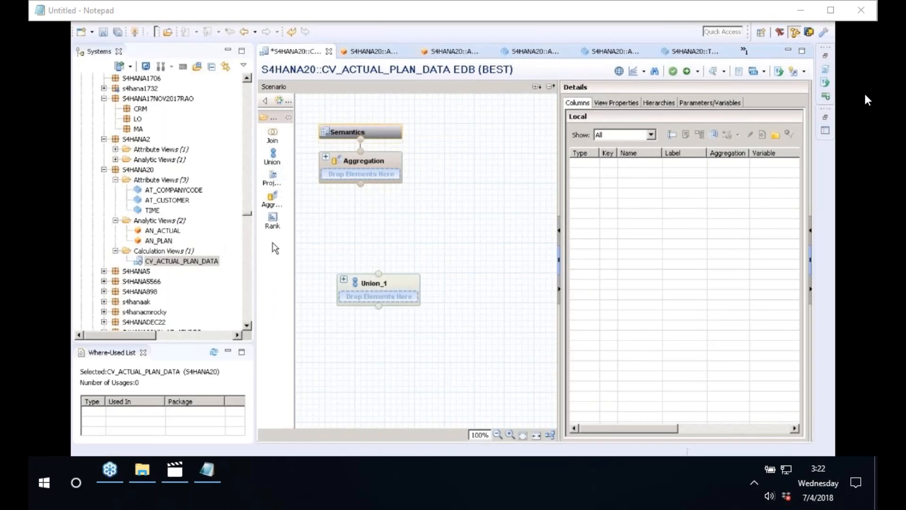
{"action": "left_click", "coordinate": [167, 232]}
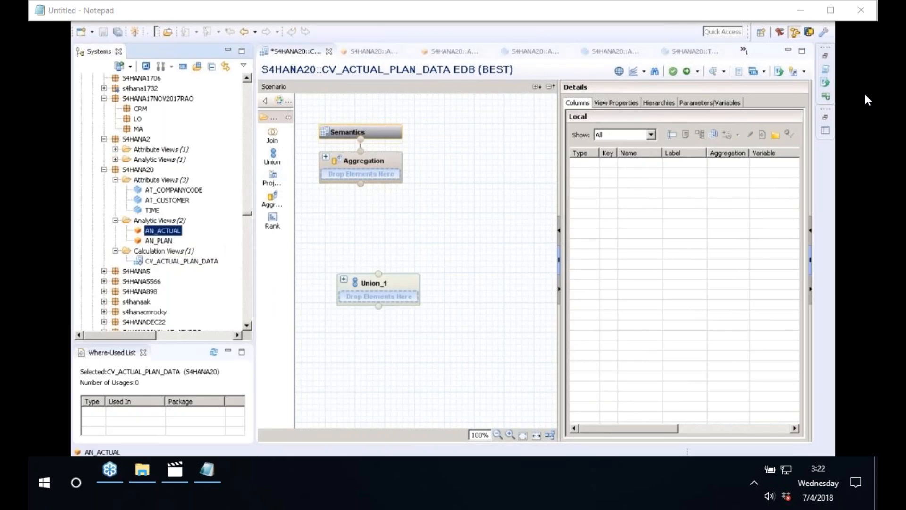
{"action": "left_click_drag", "start_coordinate": [163, 230], "coordinate": [378, 296]}
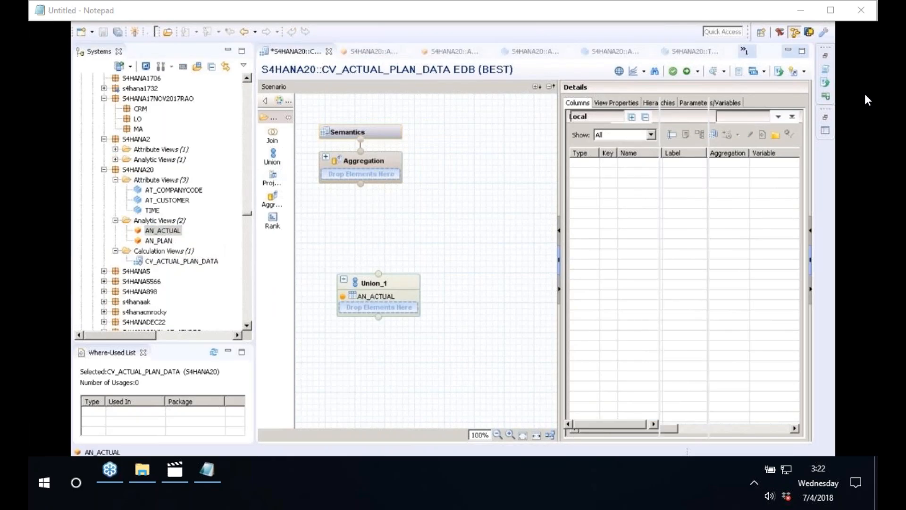
{"action": "left_click", "coordinate": [160, 241]}
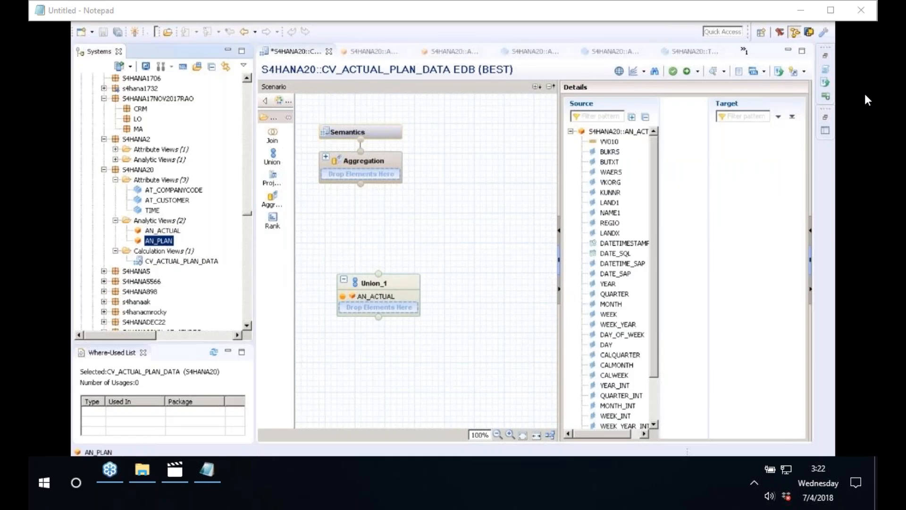
{"action": "left_click_drag", "start_coordinate": [160, 240], "coordinate": [379, 308]}
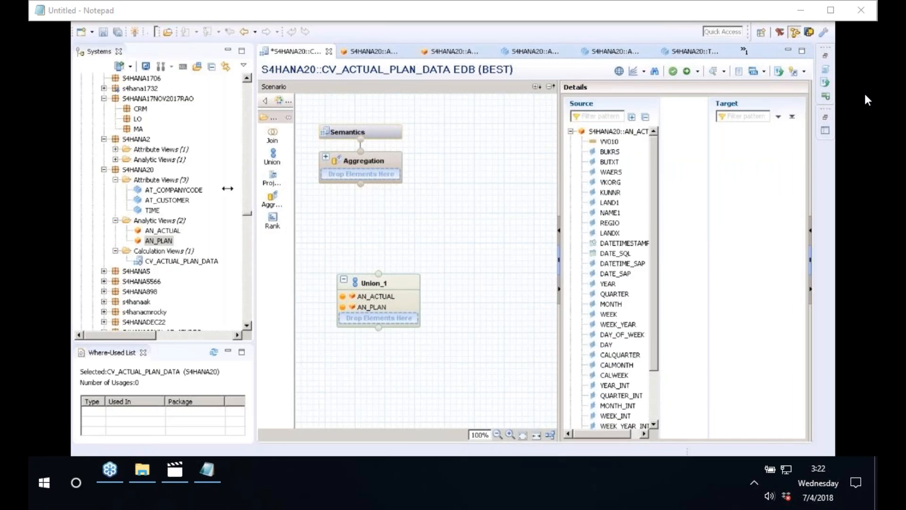
{"action": "left_click_drag", "start_coordinate": [228, 188], "coordinate": [147, 175]}
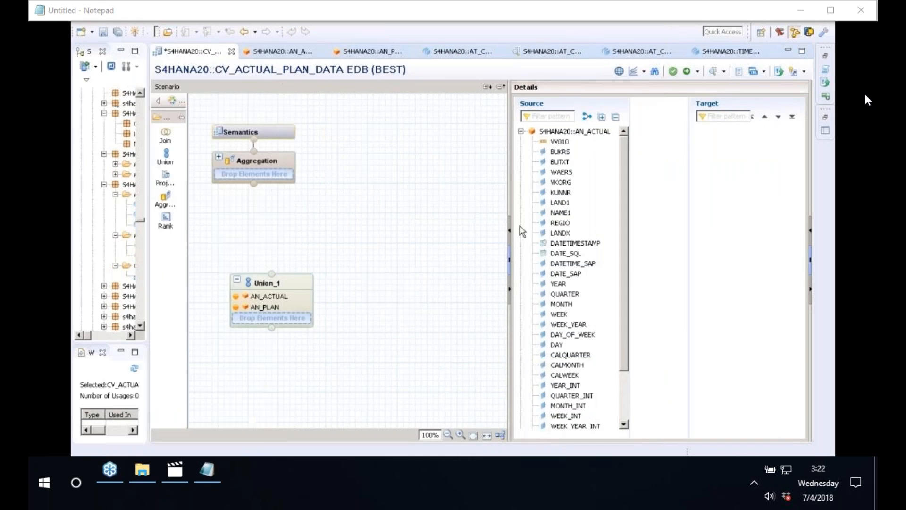
{"action": "left_click_drag", "start_coordinate": [510, 225], "coordinate": [377, 222]}
{"action": "left_click_drag", "start_coordinate": [545, 190], "coordinate": [445, 172]}
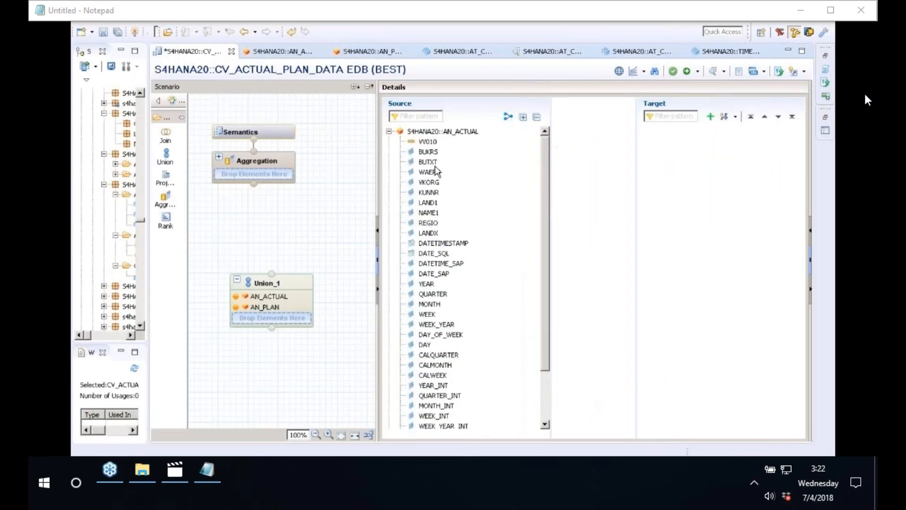
{"action": "left_click", "coordinate": [389, 132]}
{"action": "left_click", "coordinate": [461, 133]}
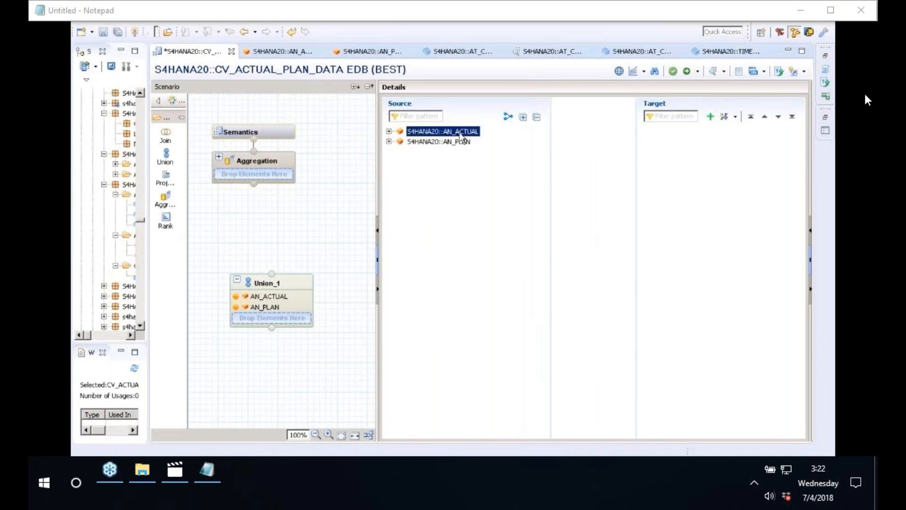
{"action": "left_click", "coordinate": [460, 141]}
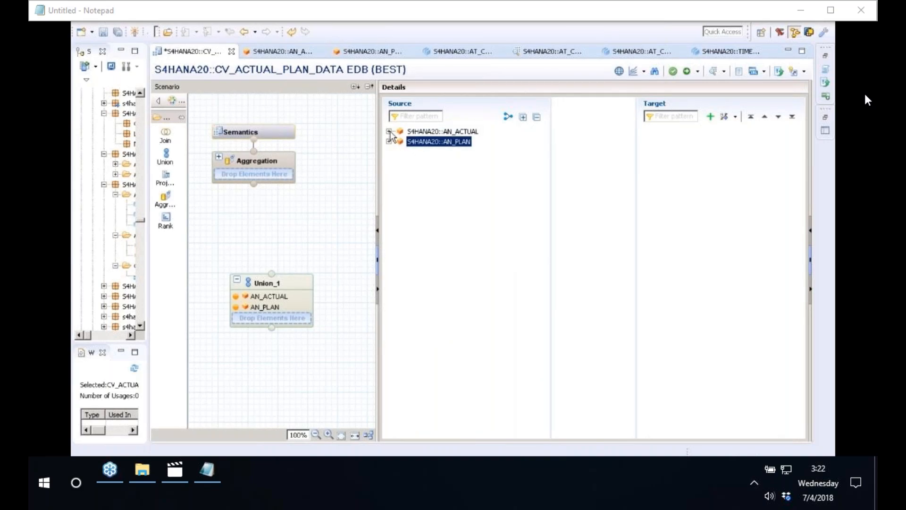
{"action": "left_click", "coordinate": [421, 133]}
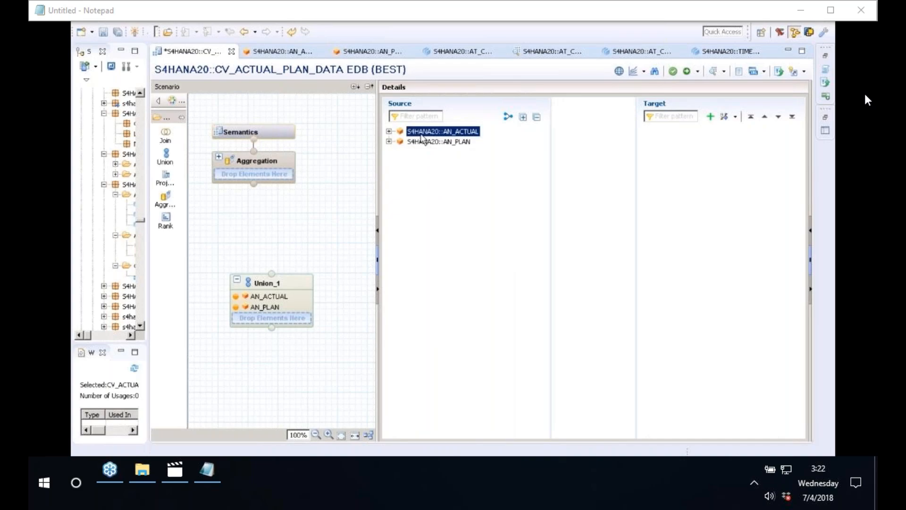
{"action": "left_click", "coordinate": [424, 144], "text": "shift"}
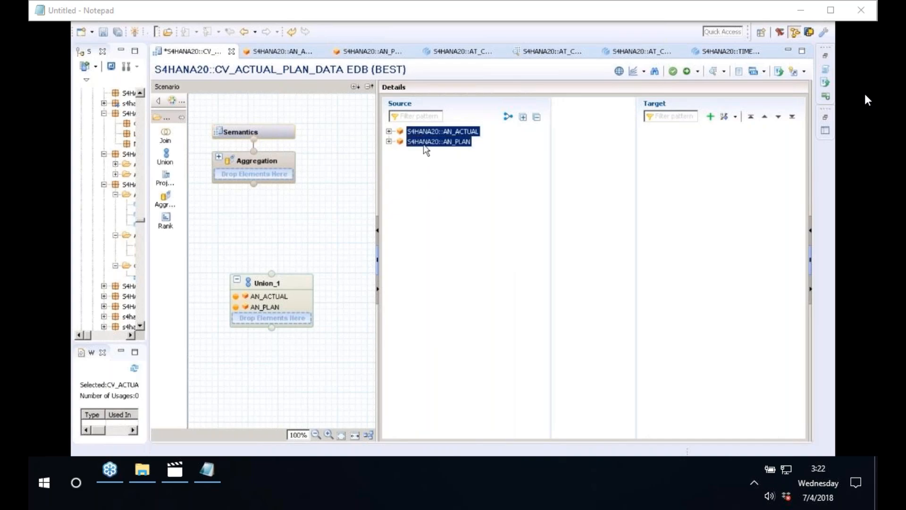
{"action": "left_click", "coordinate": [389, 132]}
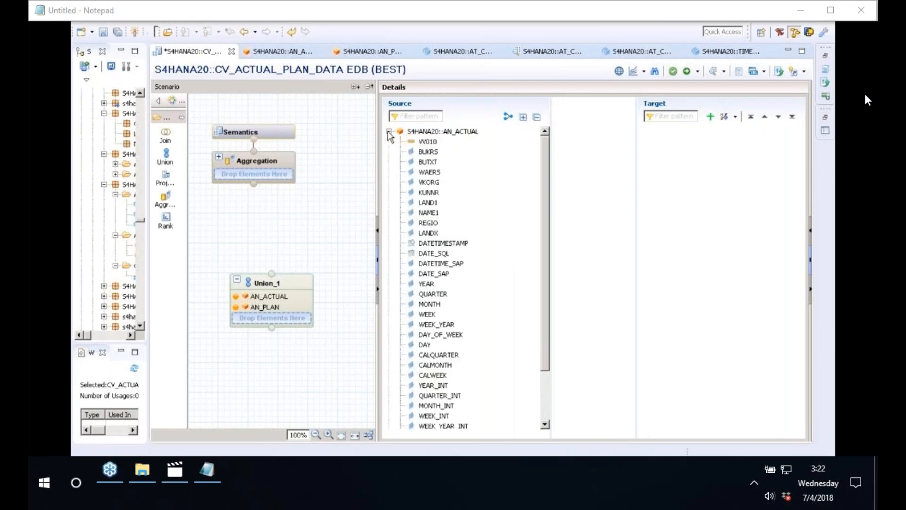
{"action": "left_click", "coordinate": [427, 152]}
{"action": "left_click_drag", "start_coordinate": [428, 155], "coordinate": [664, 159]}
{"action": "left_click_drag", "start_coordinate": [665, 158], "coordinate": [665, 158]}
{"action": "left_click", "coordinate": [389, 132]}
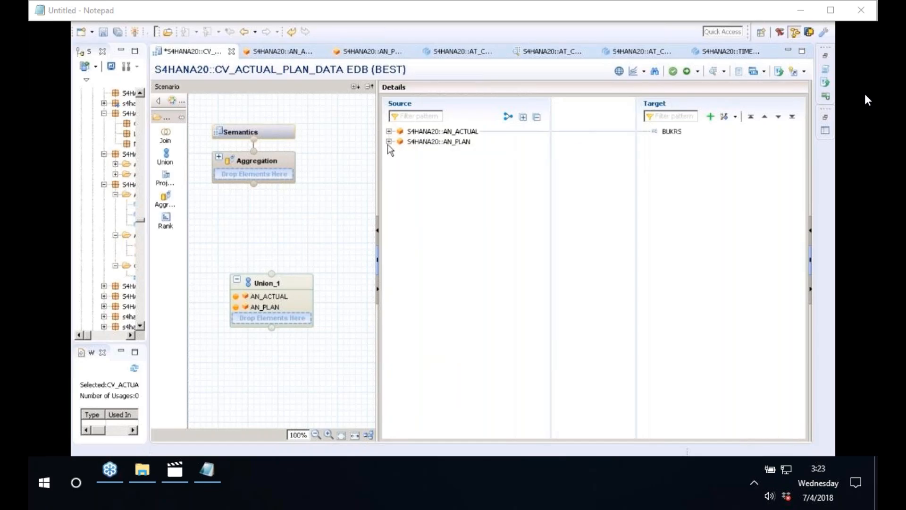
{"action": "left_click", "coordinate": [388, 141]}
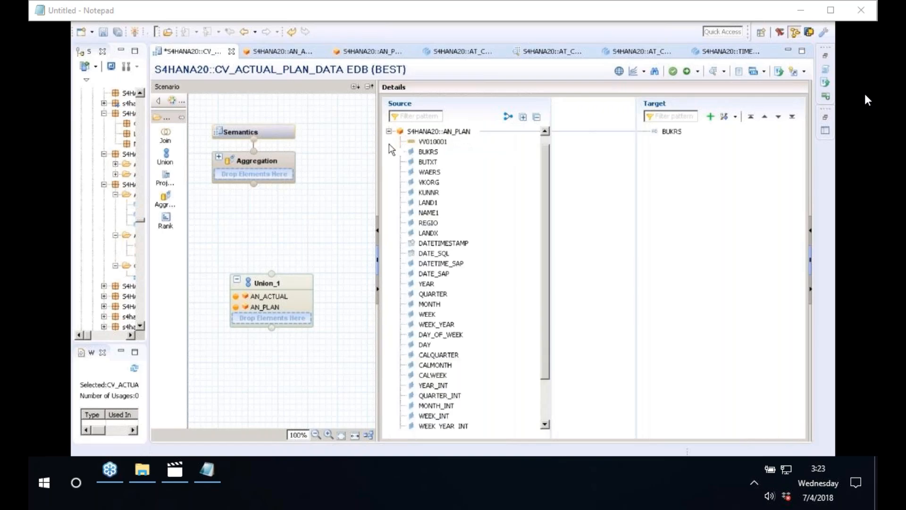
{"action": "left_click_drag", "start_coordinate": [427, 151], "coordinate": [669, 133]}
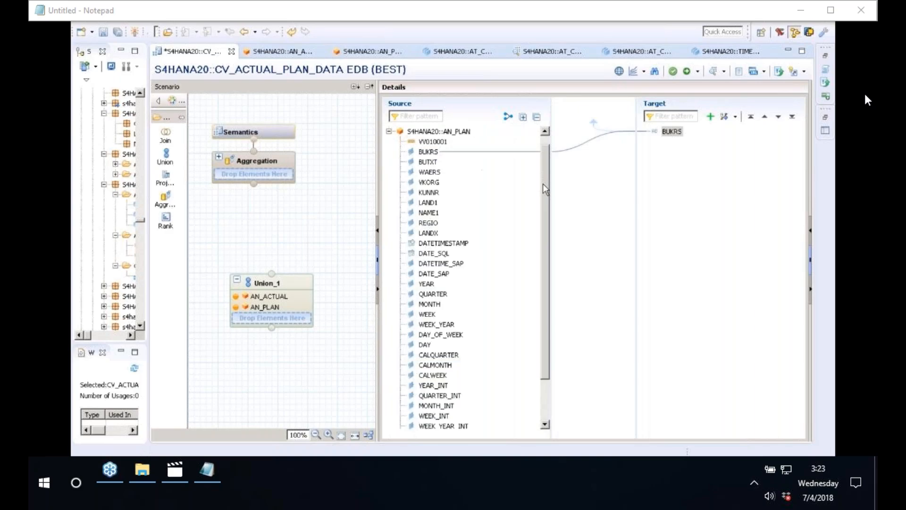
{"action": "left_click_drag", "start_coordinate": [543, 183], "coordinate": [543, 233]}
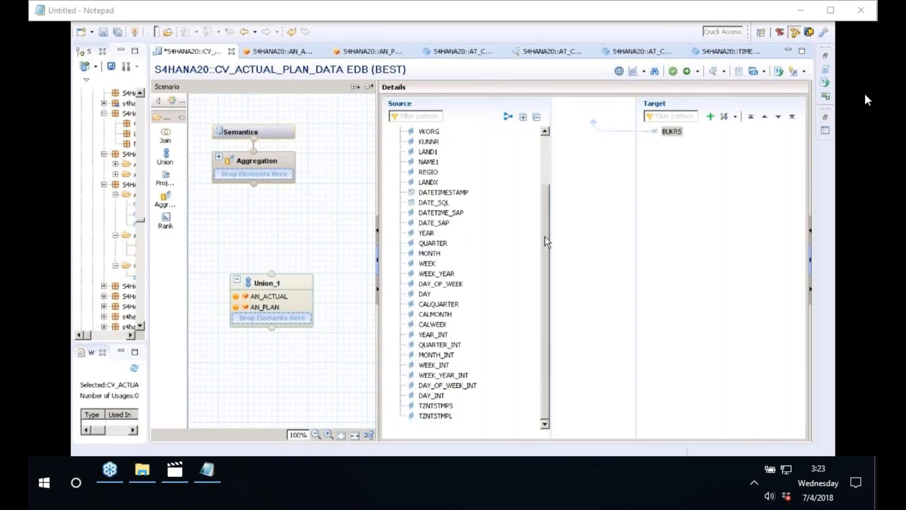
{"action": "scroll", "coordinate": [544, 241], "scroll_direction": "up", "scroll_amount": 2}
{"action": "right_click", "coordinate": [671, 131]}
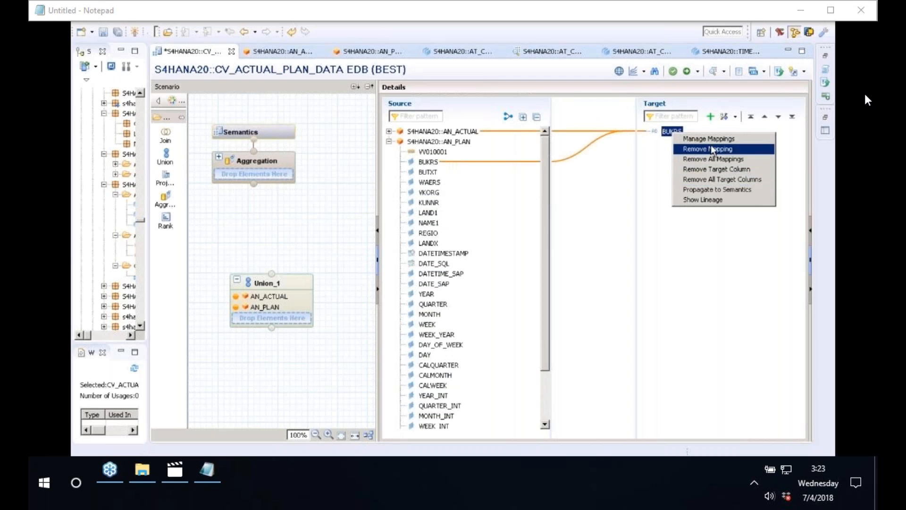
{"action": "left_click", "coordinate": [707, 174]}
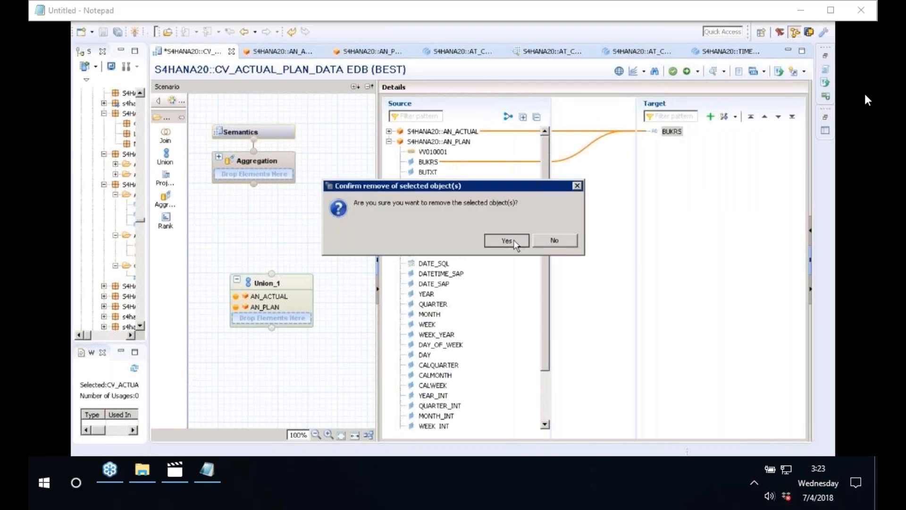
{"action": "left_click", "coordinate": [515, 241]}
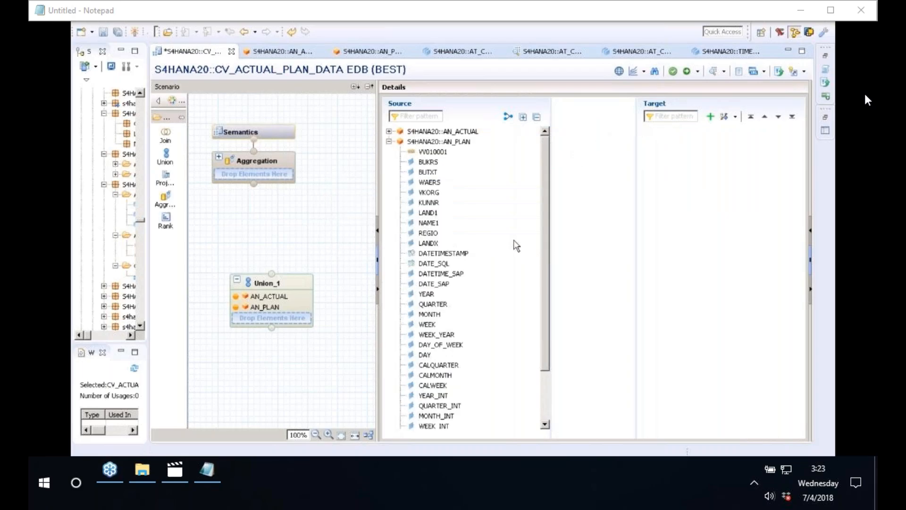
{"action": "left_click", "coordinate": [389, 141]}
{"action": "left_click", "coordinate": [426, 133]}
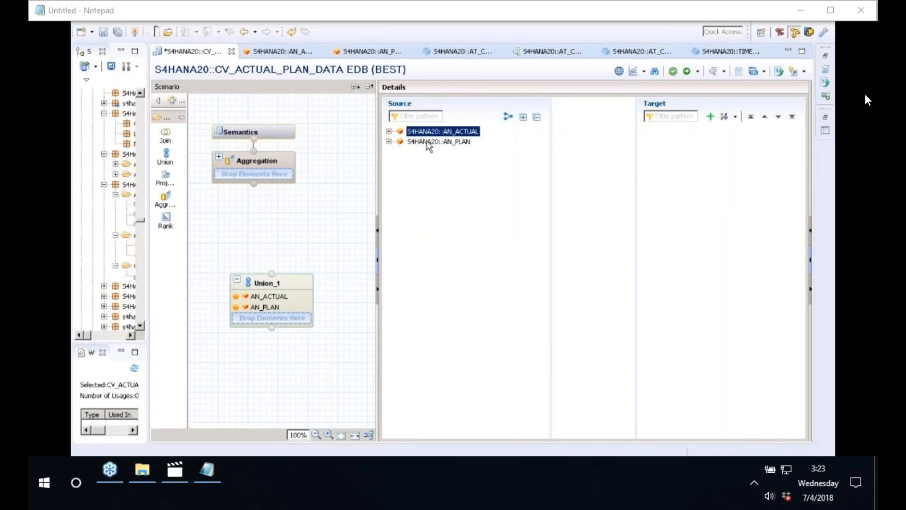
Auto-map AN_ACTUAL and AN_PLAN columns by name, then connect Union_1 to Aggregation.
{"action": "left_click", "coordinate": [427, 142], "text": "shift"}
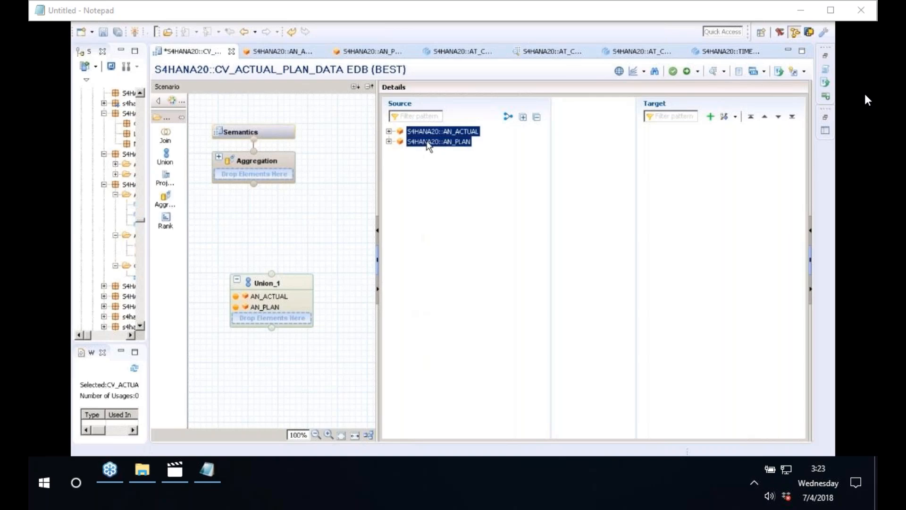
{"action": "left_click", "coordinate": [512, 119]}
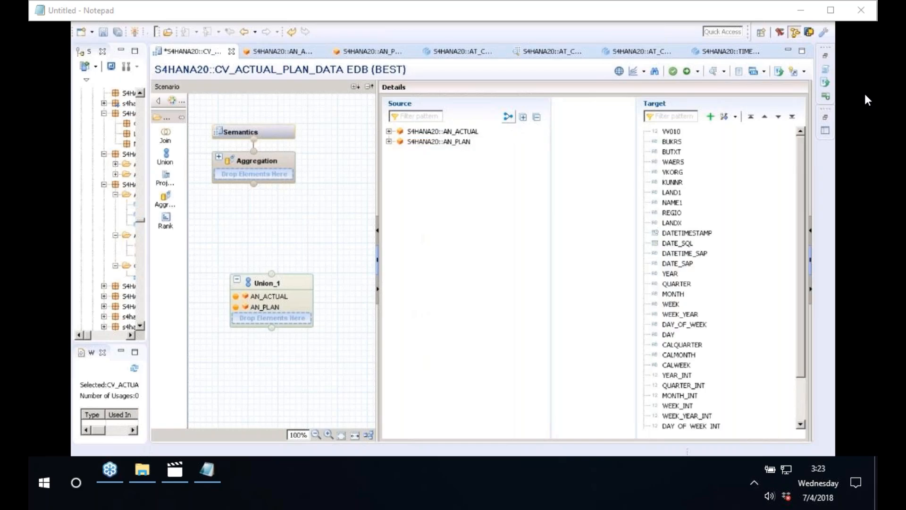
{"action": "left_click", "coordinate": [390, 131]}
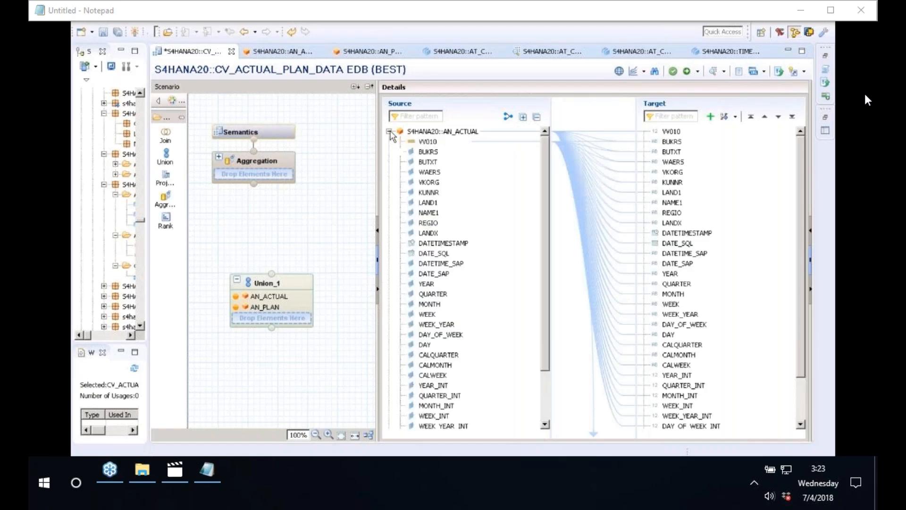
{"action": "left_click", "coordinate": [673, 132]}
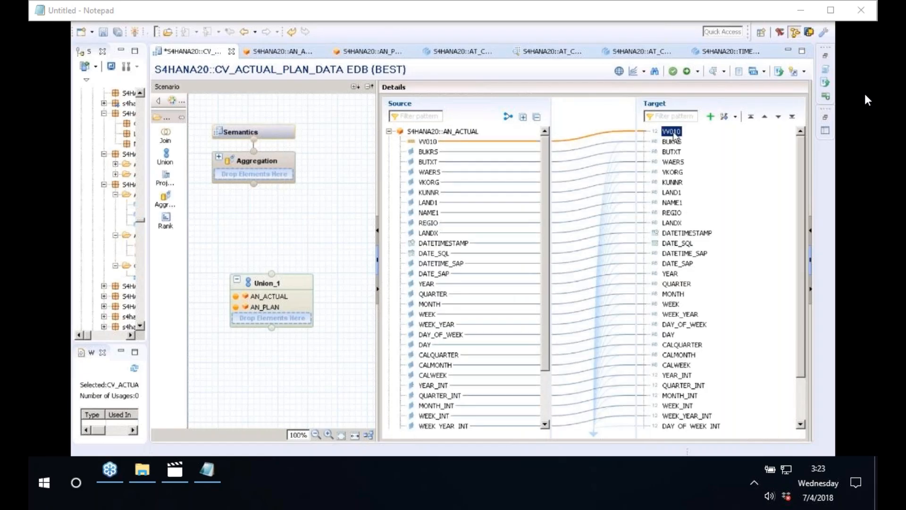
{"action": "key", "text": "Down"}
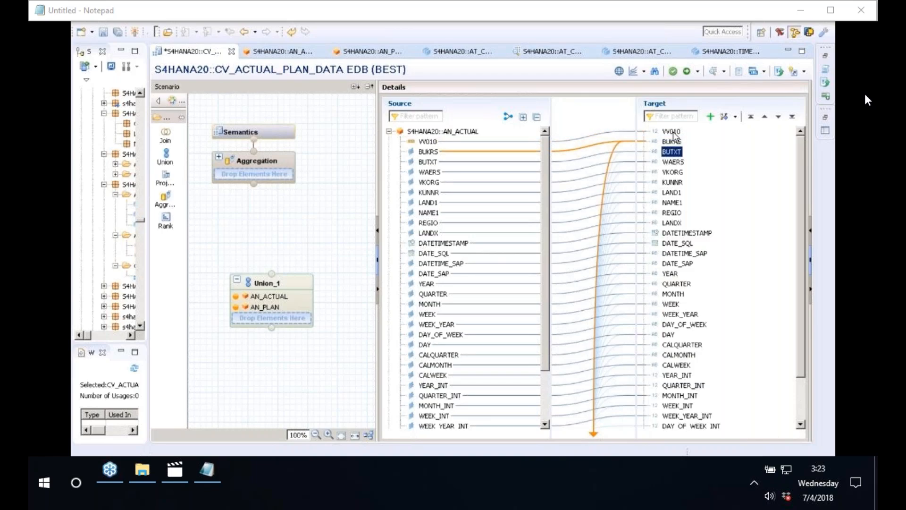
{"action": "key", "text": "Down"}
{"action": "key", "text": "Down"}
{"action": "key", "text": "Down"}
{"action": "key", "text": "Down"}
{"action": "key", "text": "Down"}
{"action": "key", "text": "Down"}
{"action": "key", "text": "Down"}
{"action": "key", "text": "Down"}
{"action": "key", "text": "Down"}
{"action": "key", "text": "Down"}
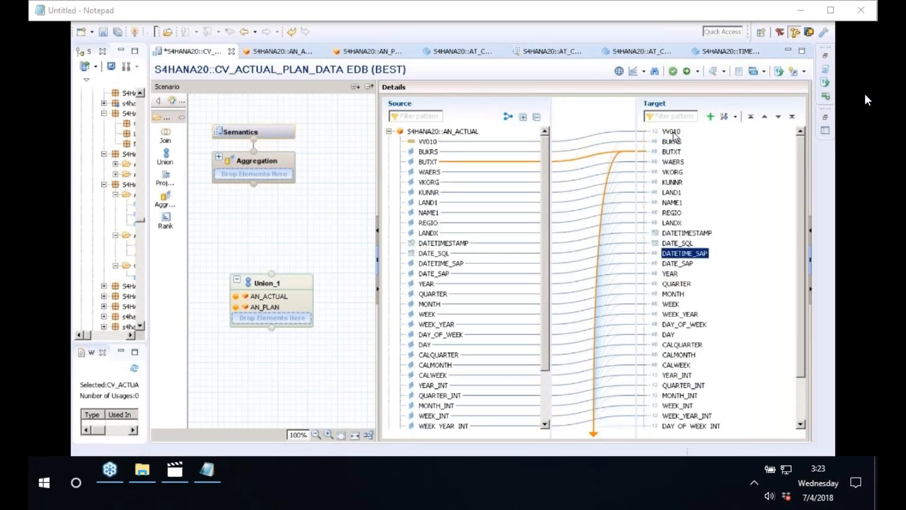
{"action": "key", "text": "Down"}
{"action": "key", "text": "Down"}
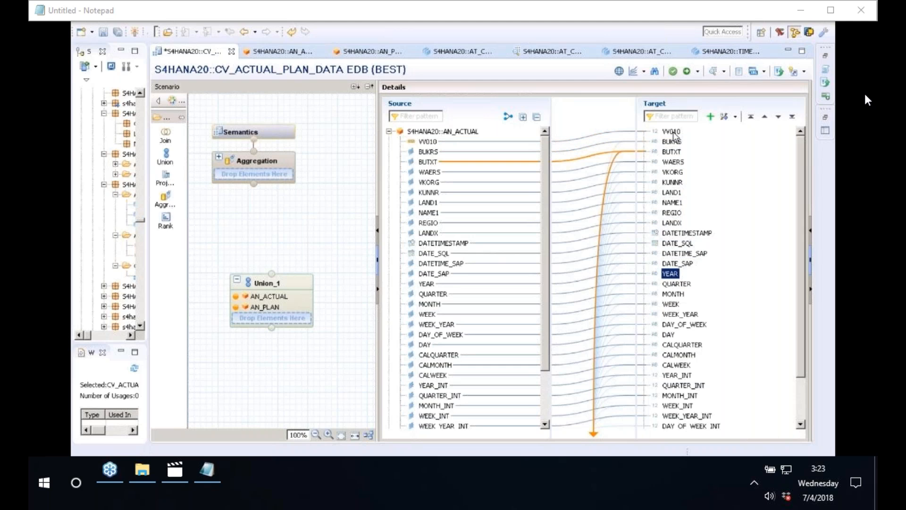
{"action": "left_click", "coordinate": [390, 132]}
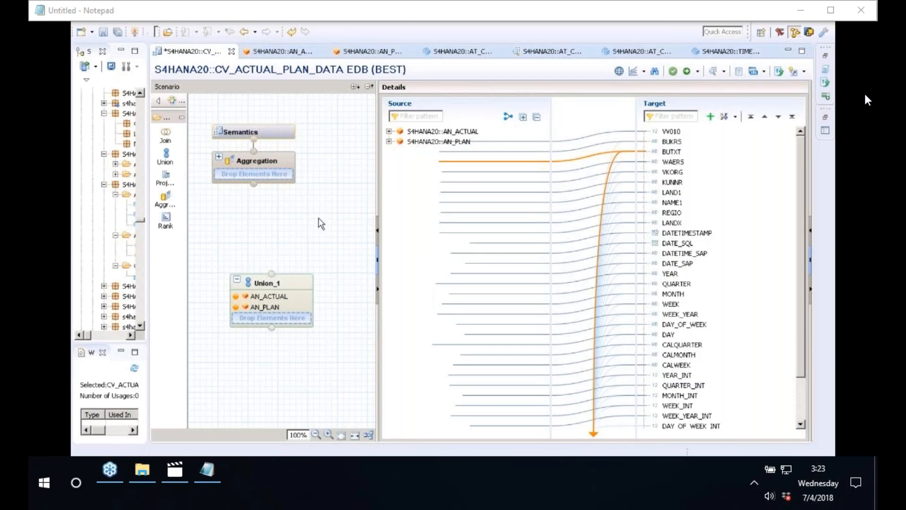
{"action": "left_click_drag", "start_coordinate": [271, 274], "coordinate": [255, 175]}
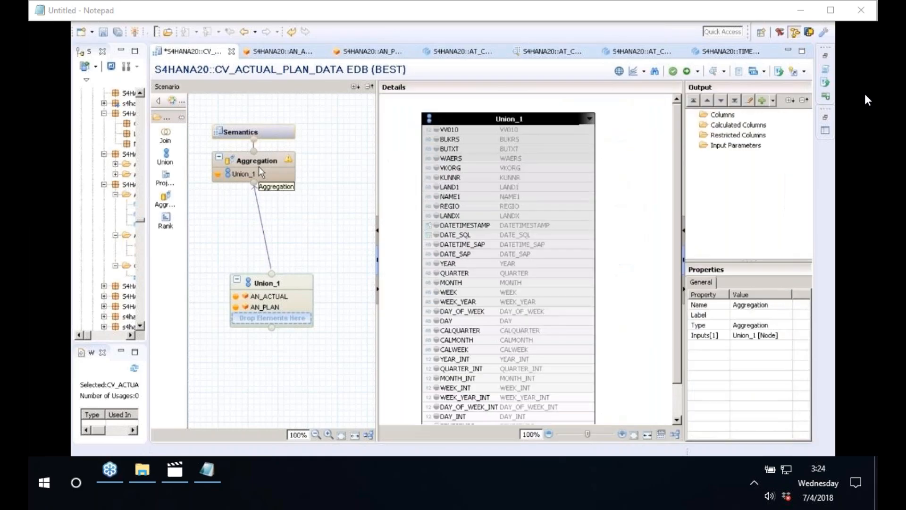
Add BUKRS, BUTXT, KUNNR, NAME1, YEAR and MONTH to the Aggregation output.
{"action": "left_click", "coordinate": [445, 138]}
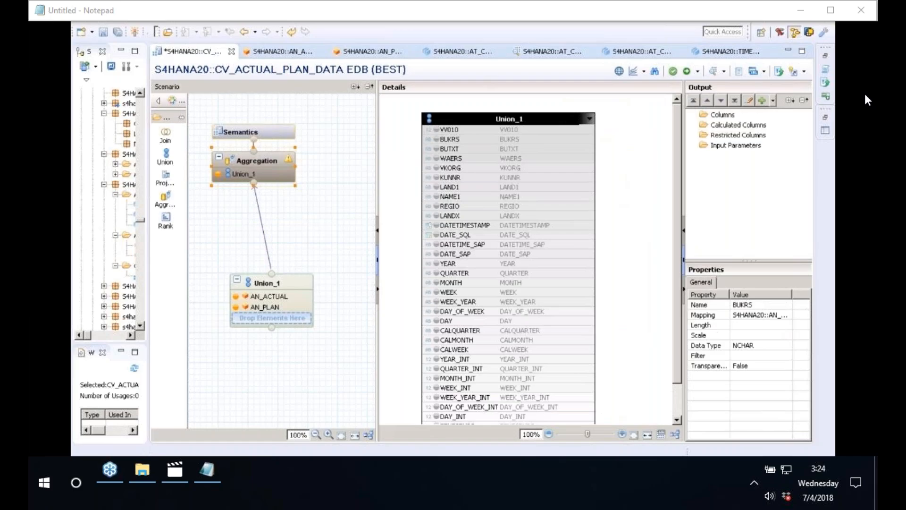
{"action": "left_click", "coordinate": [438, 149]}
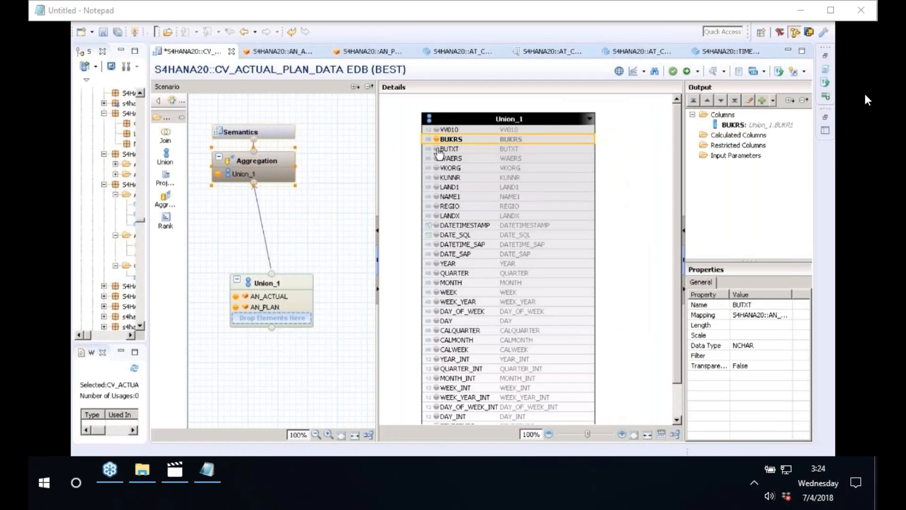
{"action": "left_click", "coordinate": [444, 178]}
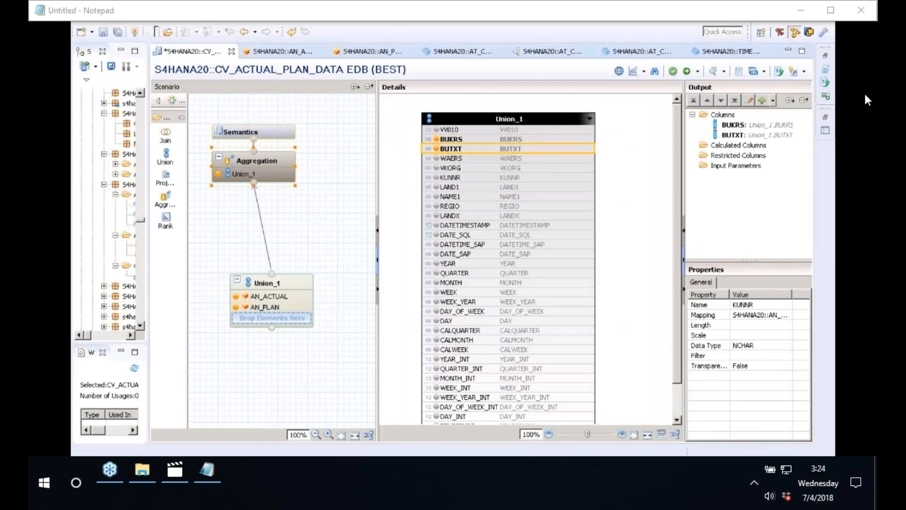
{"action": "left_click", "coordinate": [444, 197]}
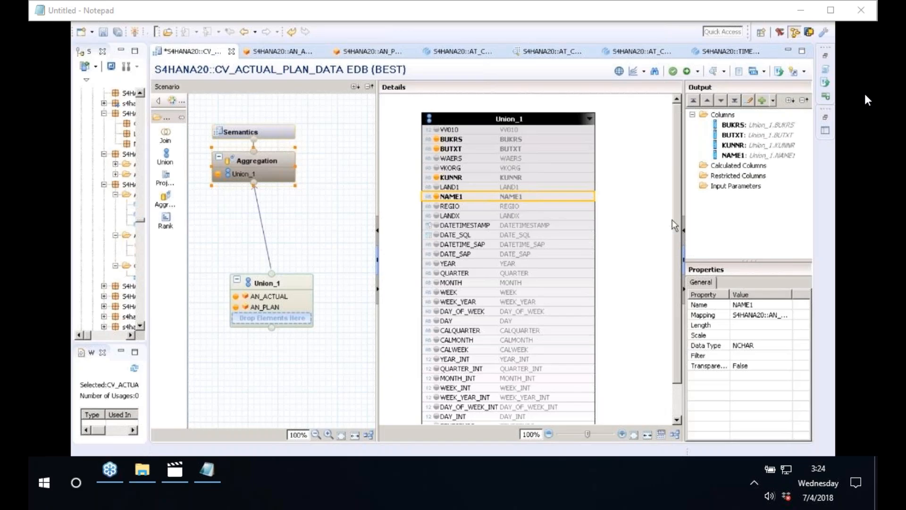
{"action": "left_click", "coordinate": [439, 265]}
{"action": "left_click", "coordinate": [440, 283]}
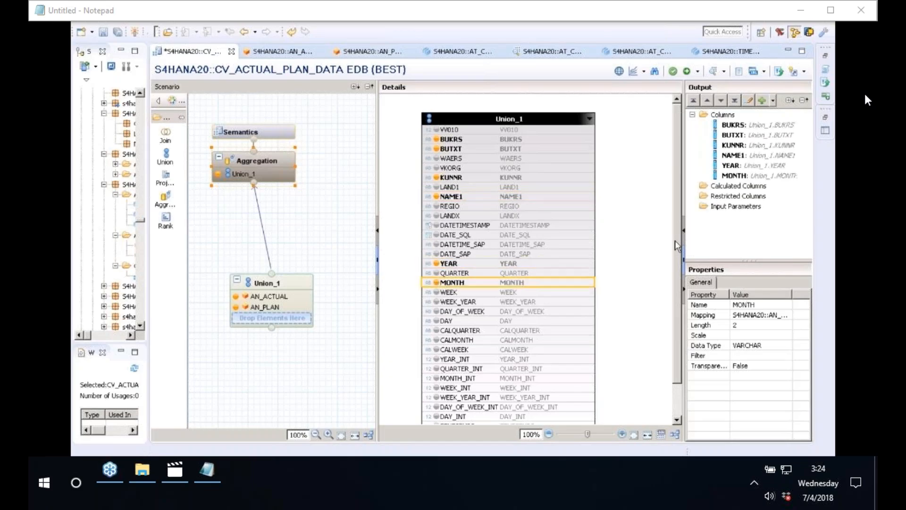
Add the measures VV010 and VV010001 to the Aggregation output.
{"action": "left_click_drag", "start_coordinate": [675, 240], "coordinate": [679, 126]}
{"action": "left_click", "coordinate": [437, 130]}
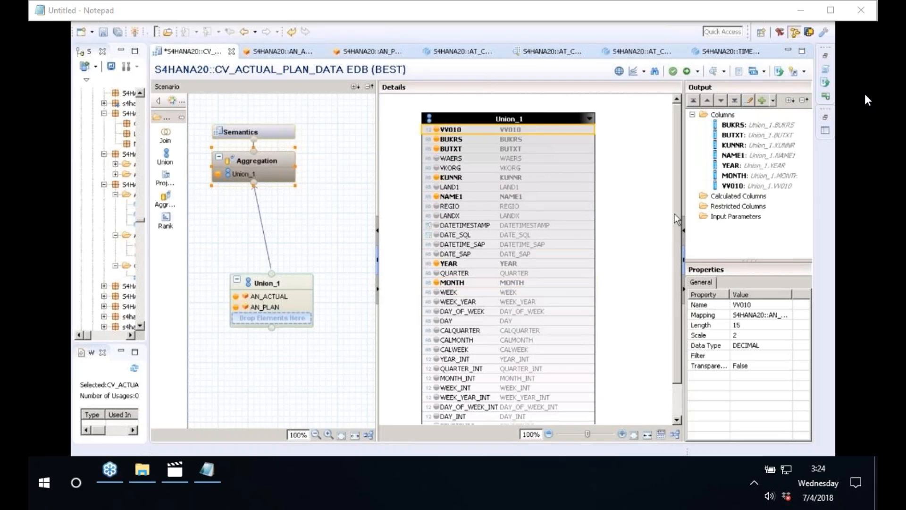
{"action": "left_click_drag", "start_coordinate": [675, 213], "coordinate": [677, 278]}
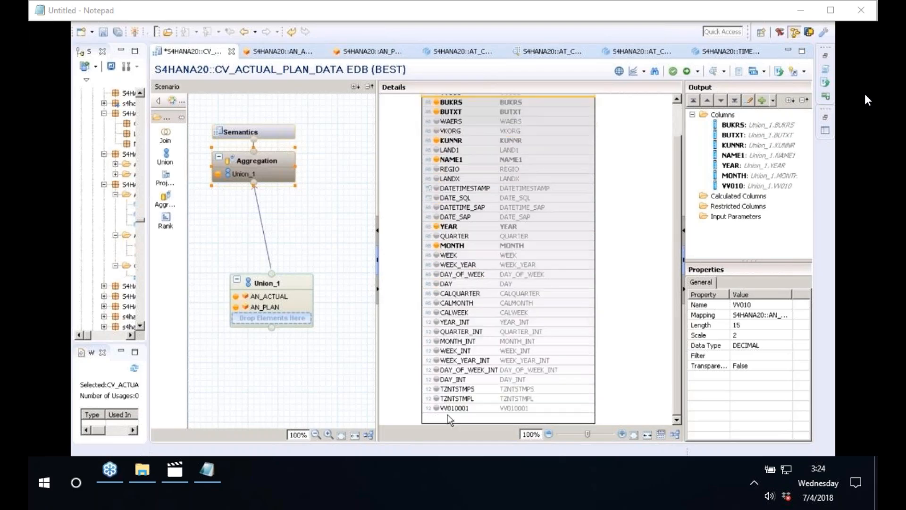
{"action": "left_click", "coordinate": [437, 409]}
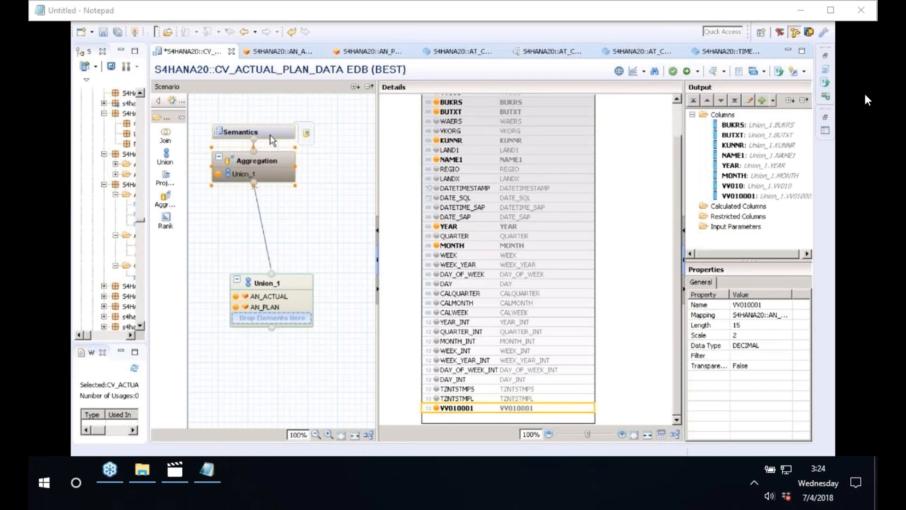
{"action": "left_click", "coordinate": [740, 218]}
{"action": "left_click_drag", "start_coordinate": [685, 182], "coordinate": [606, 182]}
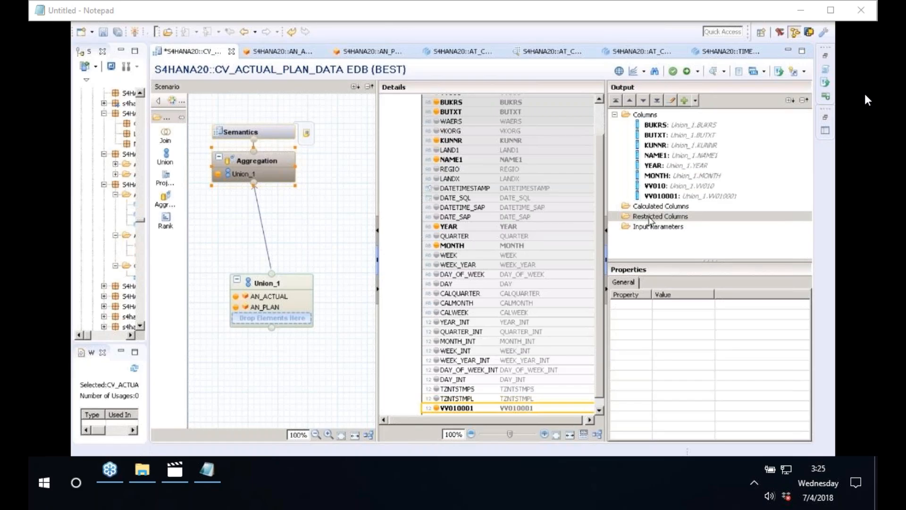
Create a new restricted column COMPANYCODE1000 based on the VV010 measure.
{"action": "right_click", "coordinate": [650, 219]}
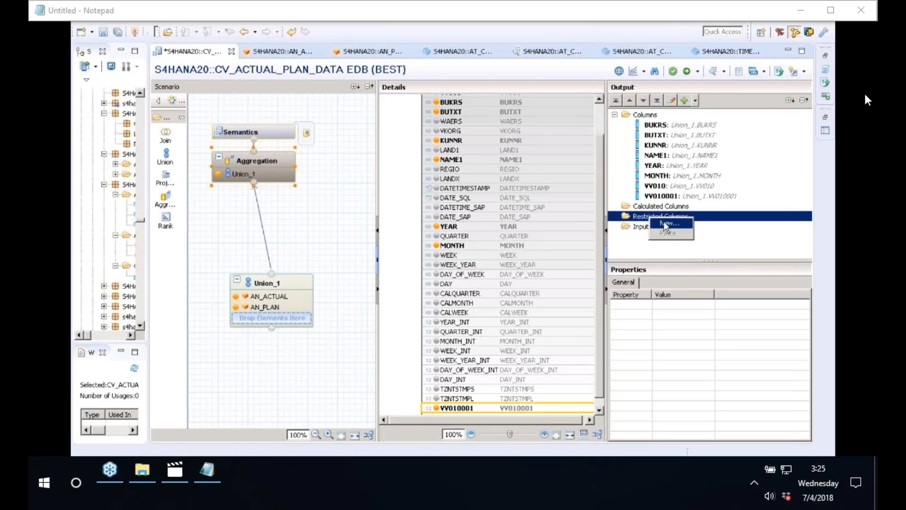
{"action": "left_click", "coordinate": [664, 223]}
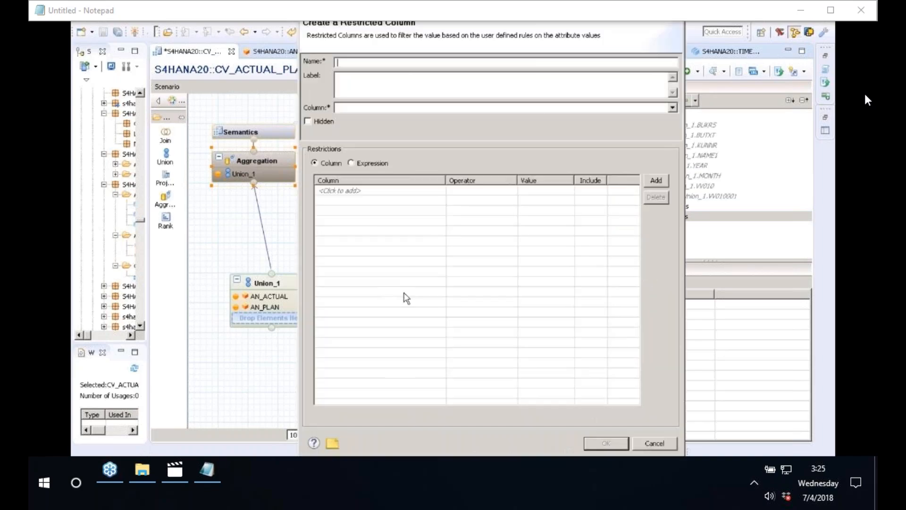
{"action": "left_click_drag", "start_coordinate": [303, 452], "coordinate": [383, 375]}
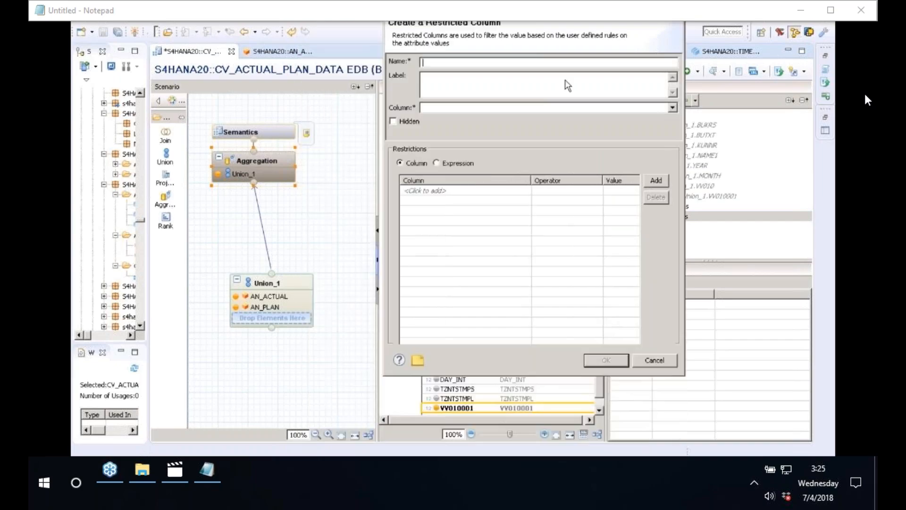
{"action": "left_click_drag", "start_coordinate": [566, 80], "coordinate": [569, 95]}
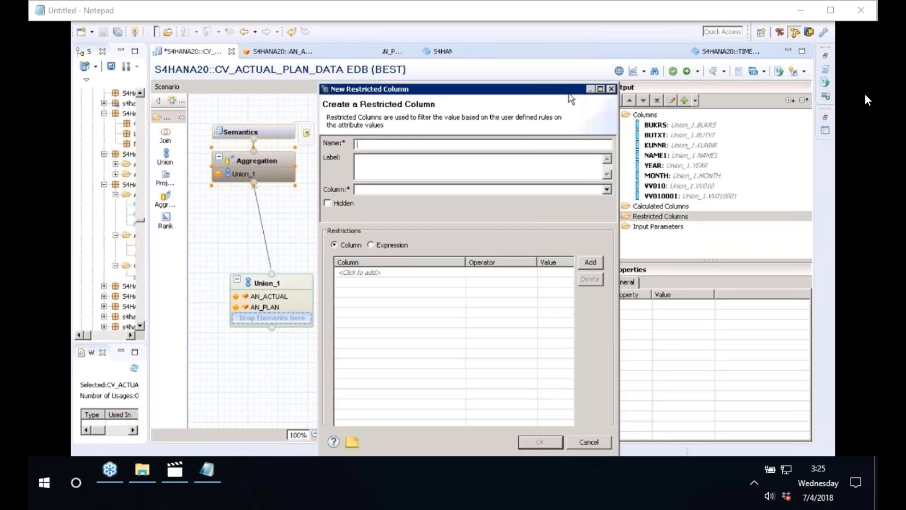
{"action": "type", "text": "COMPANYCODE1000"}
{"action": "key", "text": "Tab"}
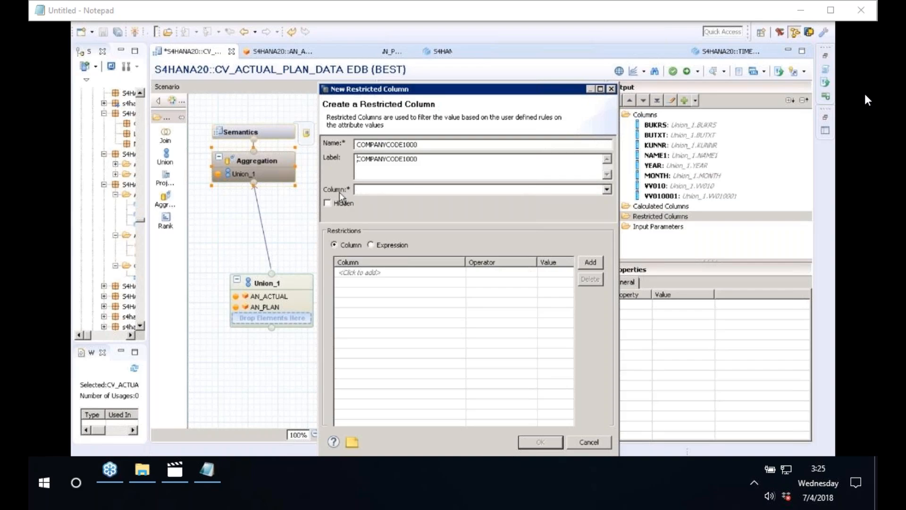
{"action": "left_click", "coordinate": [381, 192]}
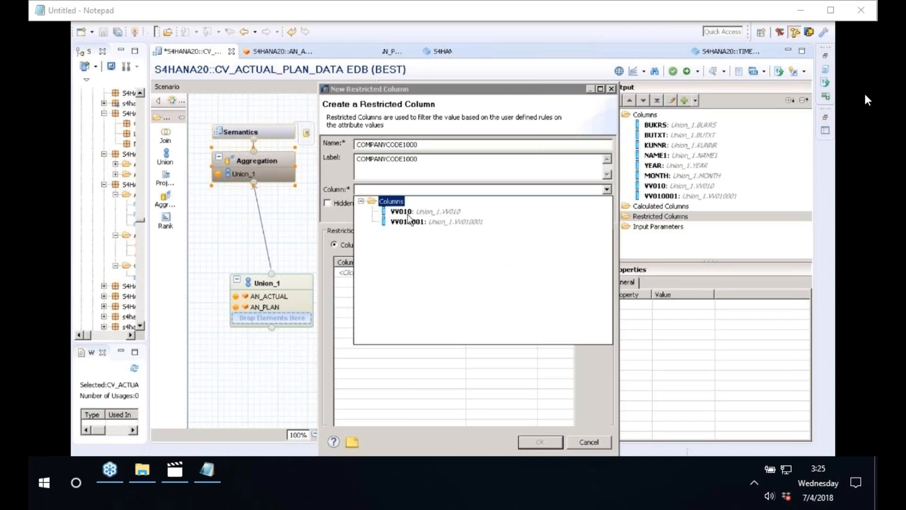
{"action": "left_click", "coordinate": [407, 212]}
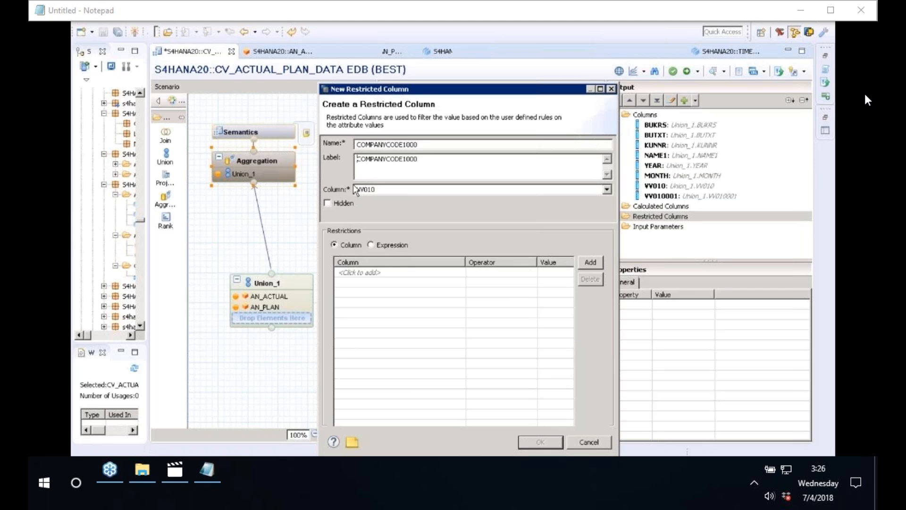
Add a restriction on column BUKRS with operator Equal.
{"action": "left_click", "coordinate": [380, 274]}
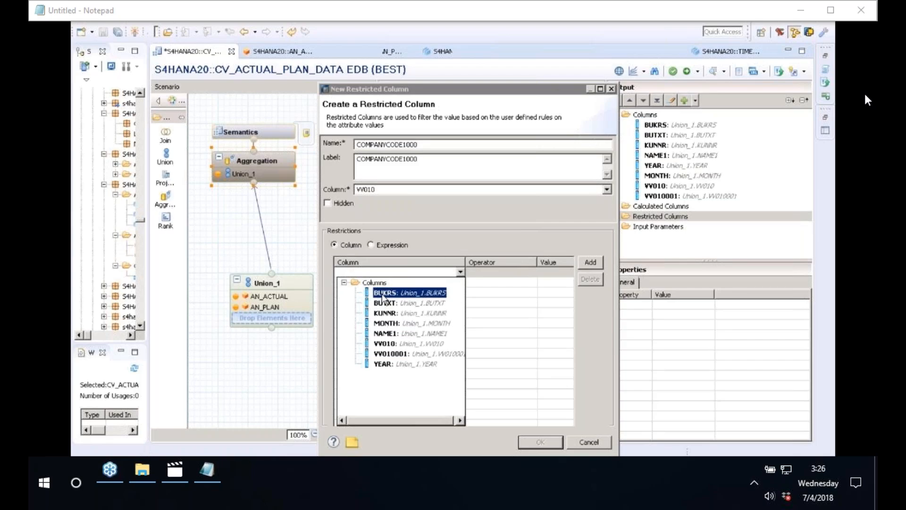
{"action": "left_click", "coordinate": [383, 294]}
{"action": "left_click", "coordinate": [348, 271]}
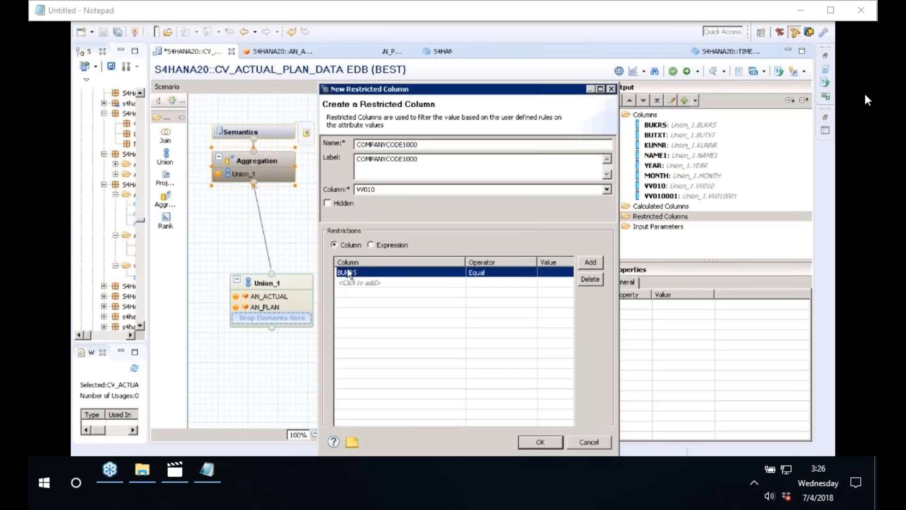
Set the BUKRS restriction value to 1000 and create the restricted column.
{"action": "left_click", "coordinate": [563, 273]}
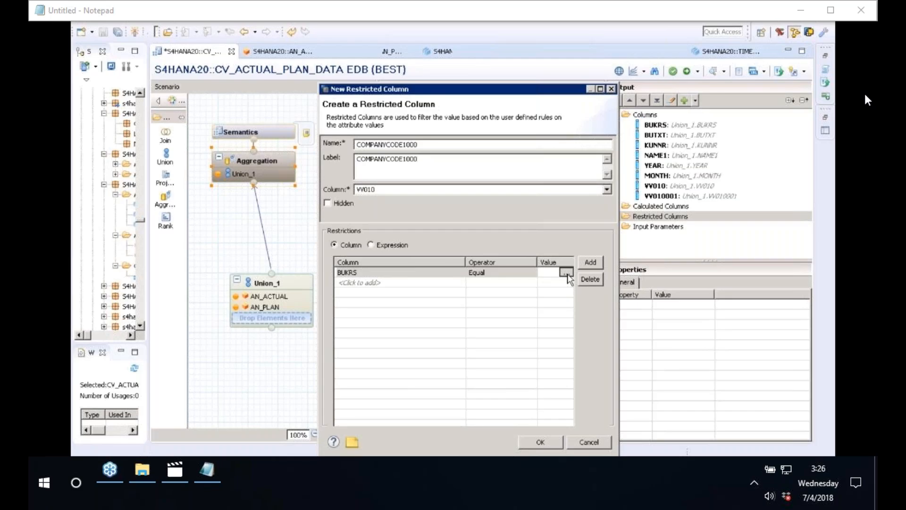
{"action": "left_click", "coordinate": [566, 274]}
{"action": "left_click", "coordinate": [559, 201]}
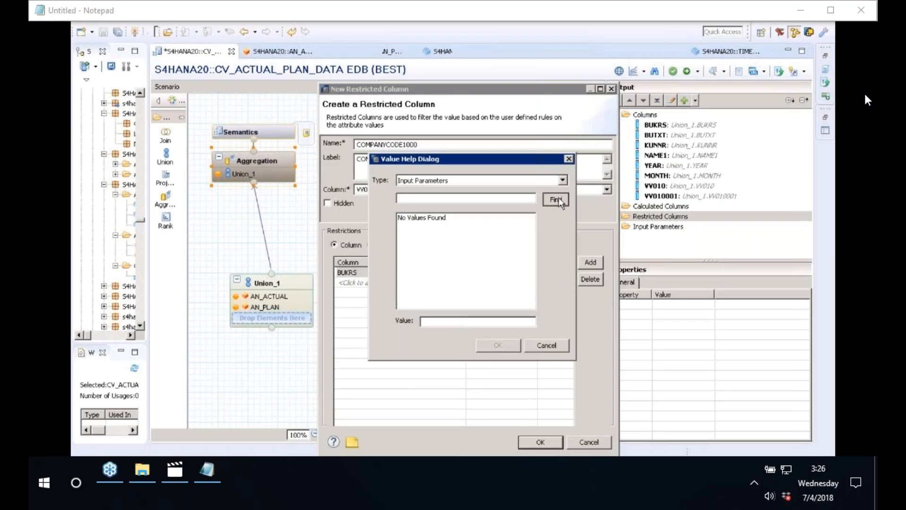
{"action": "left_click", "coordinate": [560, 202]}
{"action": "key", "text": "Escape"}
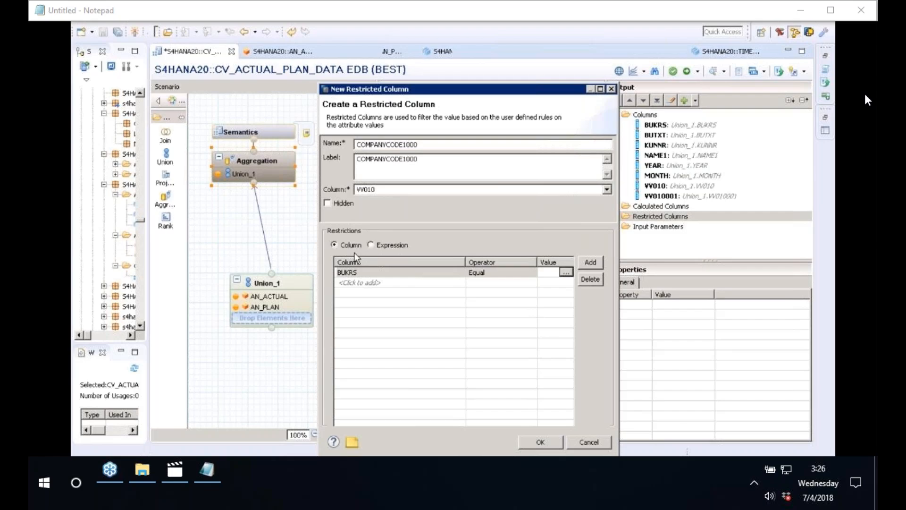
{"action": "left_click", "coordinate": [565, 273]}
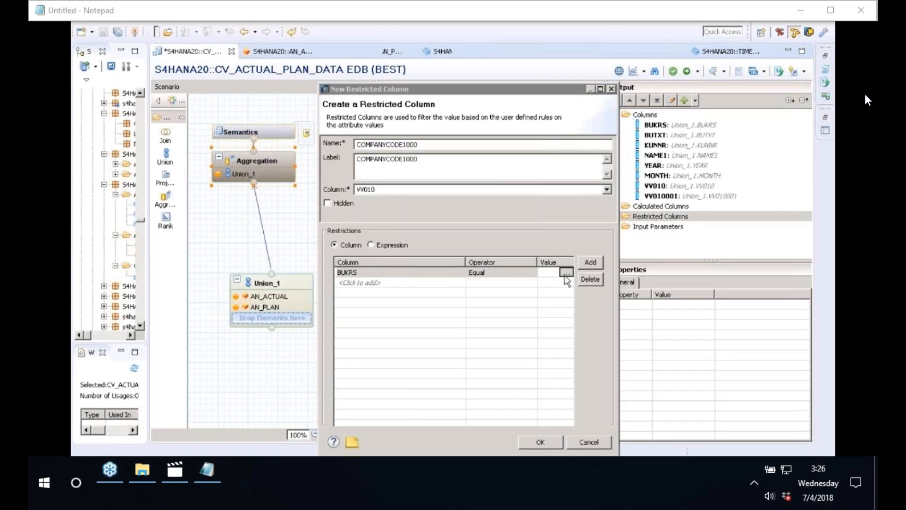
{"action": "left_click", "coordinate": [542, 347]}
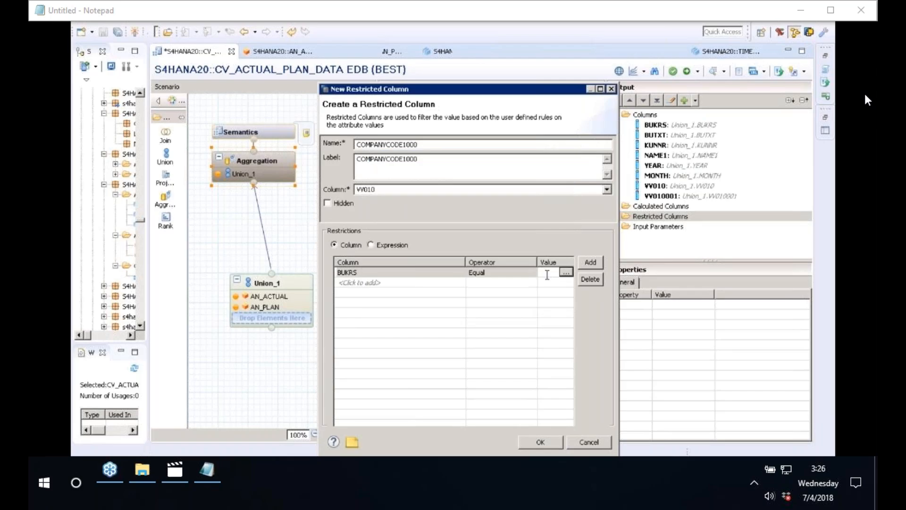
{"action": "left_click", "coordinate": [547, 275]}
{"action": "type", "text": "1000"}
{"action": "left_click", "coordinate": [540, 448]}
{"action": "left_click", "coordinate": [539, 447]}
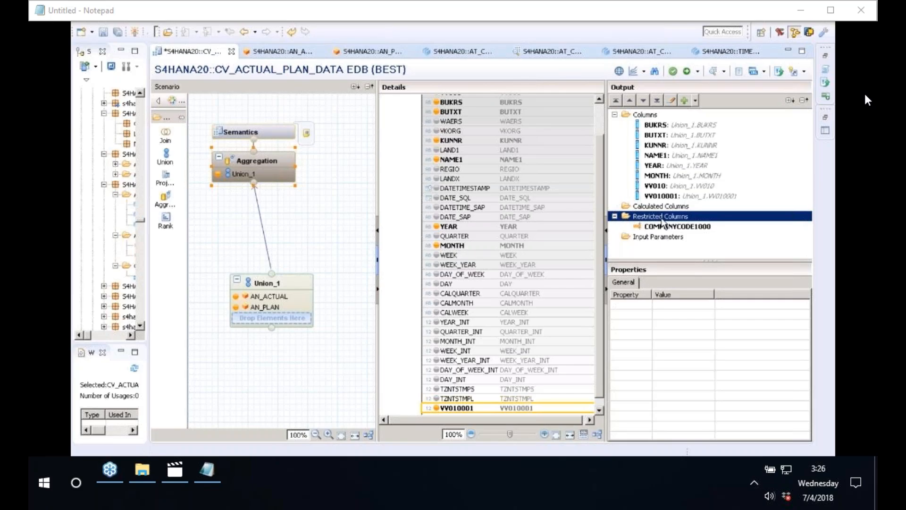
From Semantics, save CV_ACTUAL_PLAN_DATA and activate it under change EDB//100.
{"action": "left_click", "coordinate": [277, 134]}
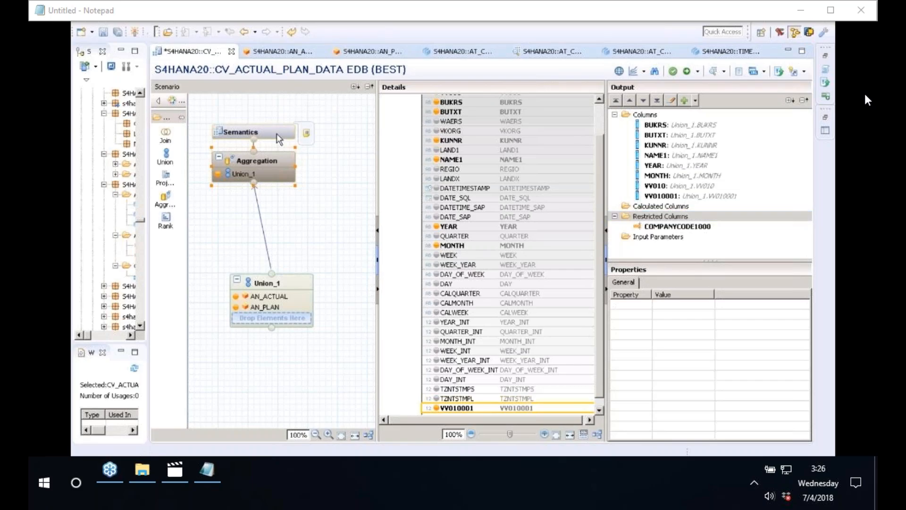
{"action": "left_click", "coordinate": [277, 133]}
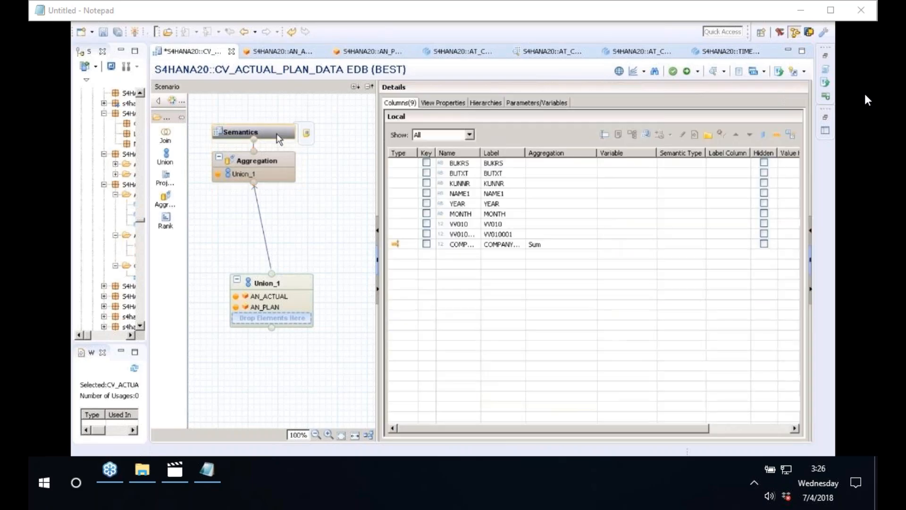
{"action": "left_click", "coordinate": [675, 72]}
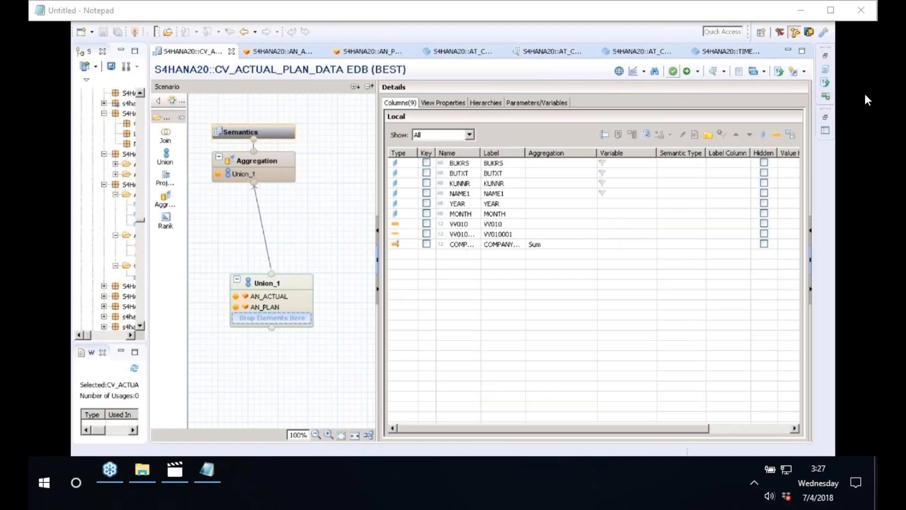
{"action": "left_click", "coordinate": [688, 72]}
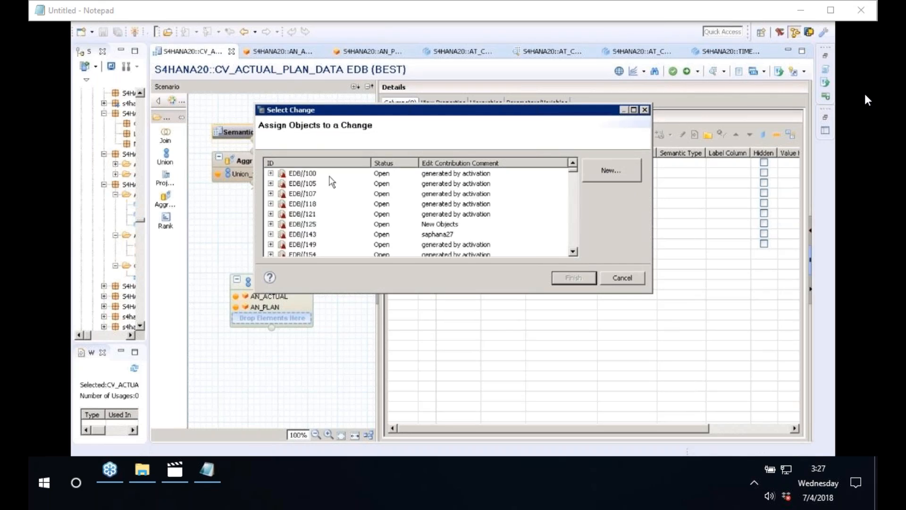
{"action": "left_click", "coordinate": [330, 174]}
{"action": "left_click", "coordinate": [572, 278]}
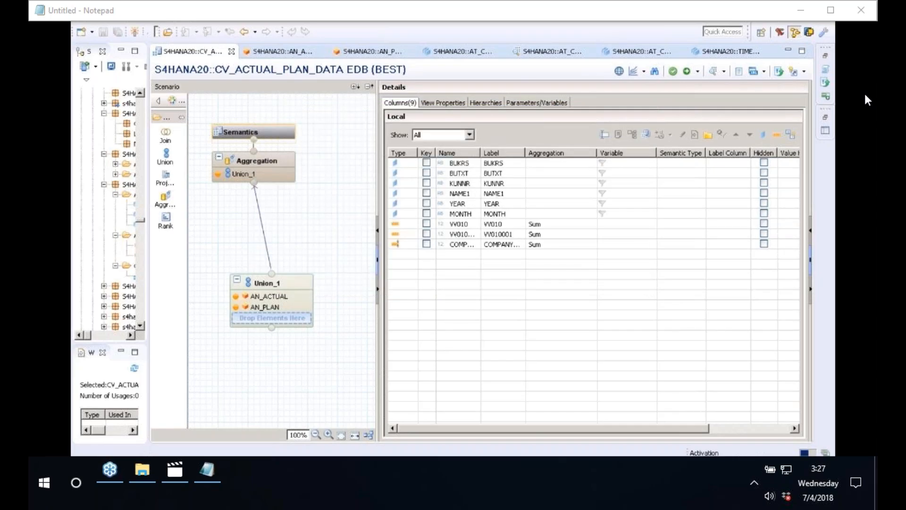
{"action": "left_click_drag", "start_coordinate": [254, 192], "coordinate": [335, 190]}
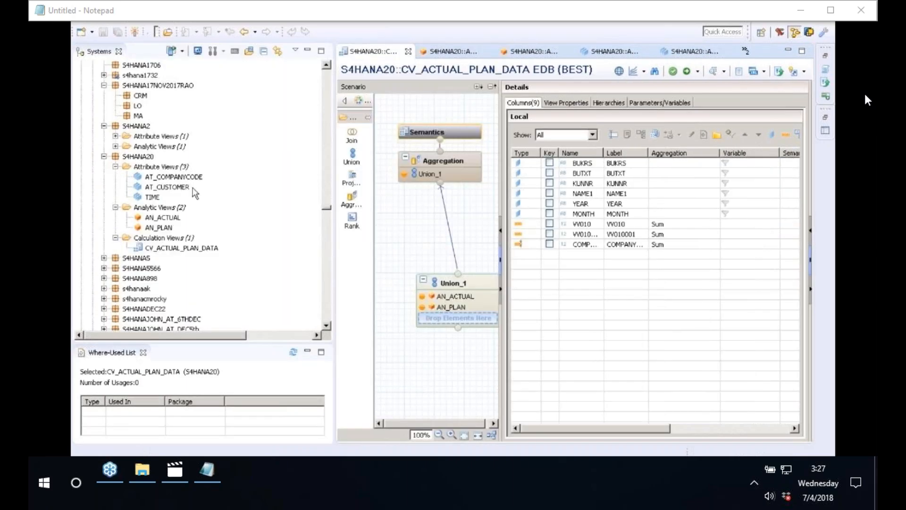
Widen BUTXT in AT_COMPANYCODE, then preview AT_CUSTOMER's raw data rows.
{"action": "left_click", "coordinate": [166, 179]}
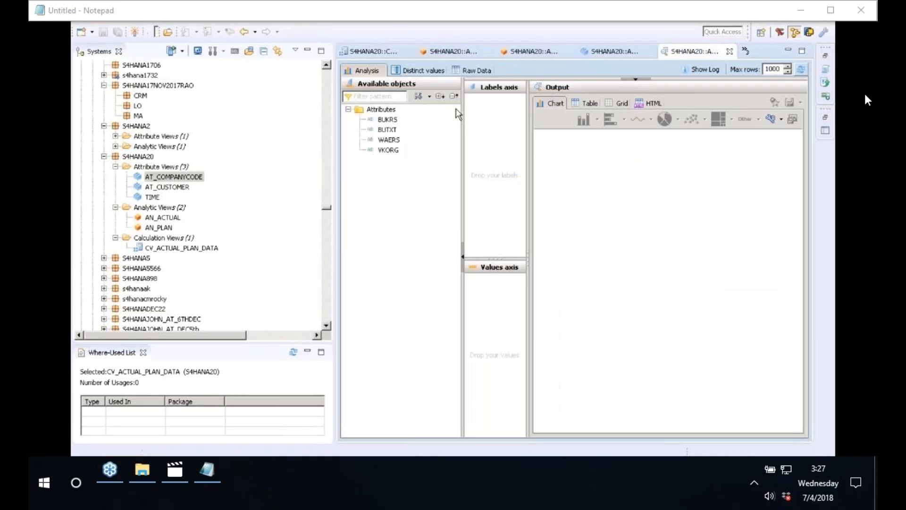
{"action": "double_click", "coordinate": [441, 102]}
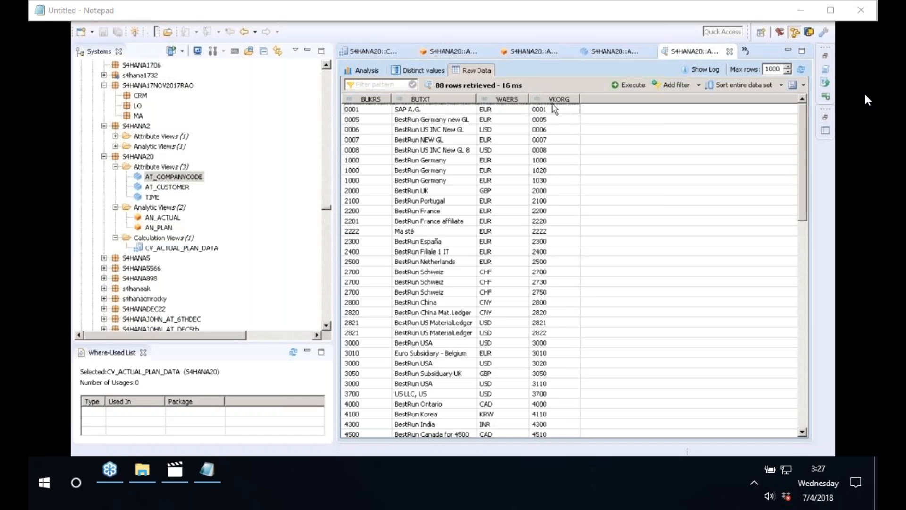
{"action": "left_click", "coordinate": [171, 188]}
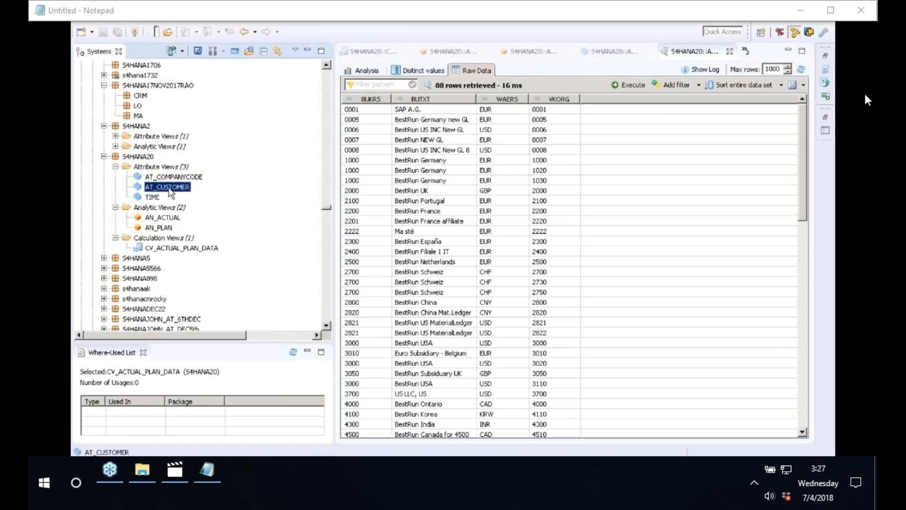
{"action": "right_click", "coordinate": [171, 191]}
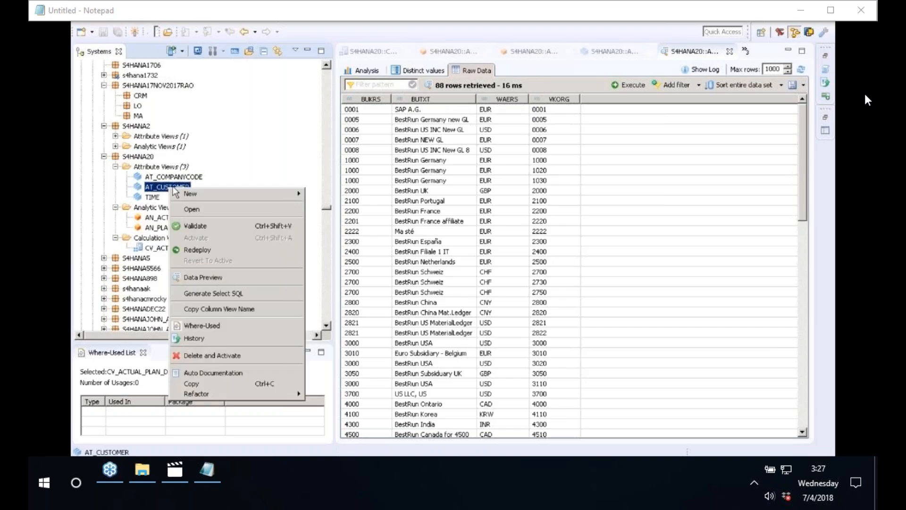
{"action": "left_click", "coordinate": [209, 280]}
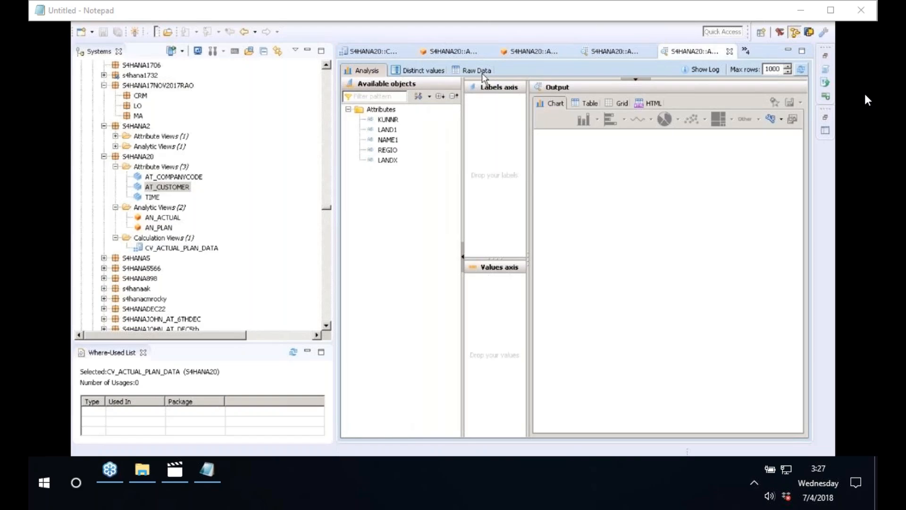
{"action": "left_click", "coordinate": [482, 72]}
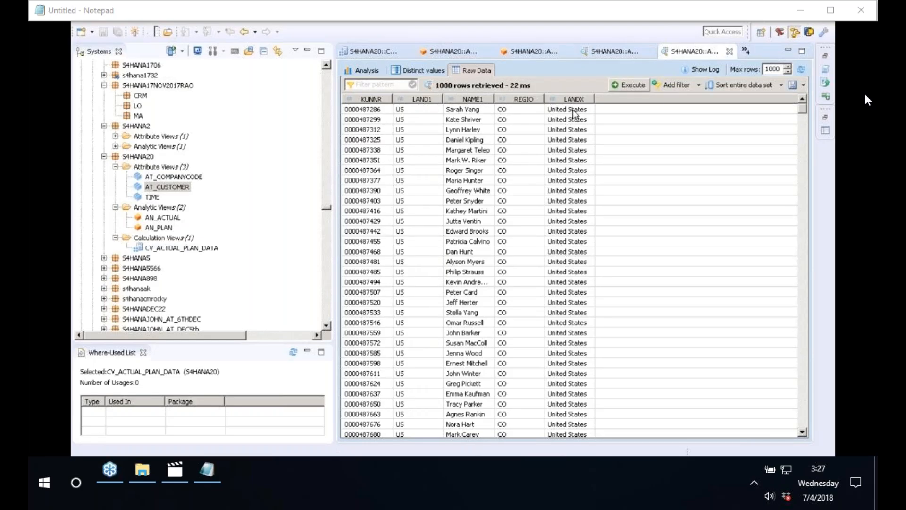
Preview the raw data rows of the TIME attribute view.
{"action": "right_click", "coordinate": [153, 198]}
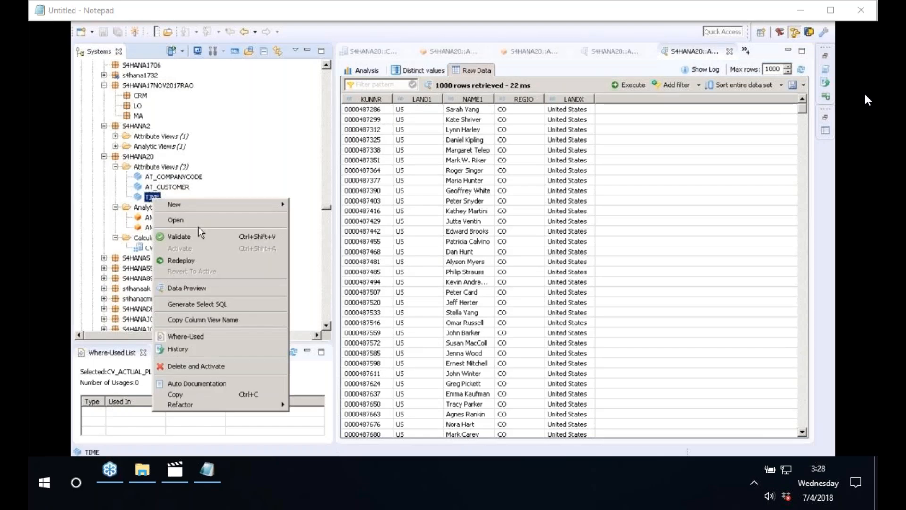
{"action": "left_click", "coordinate": [208, 288]}
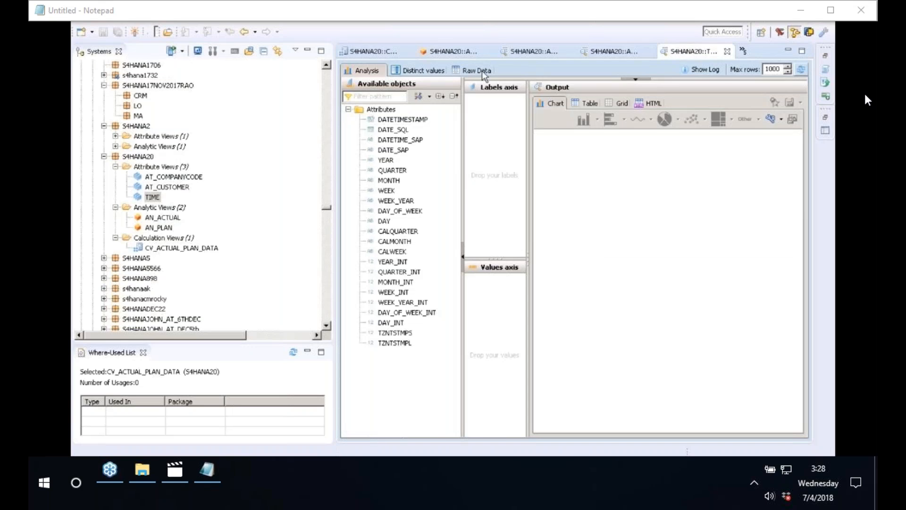
{"action": "left_click", "coordinate": [483, 70]}
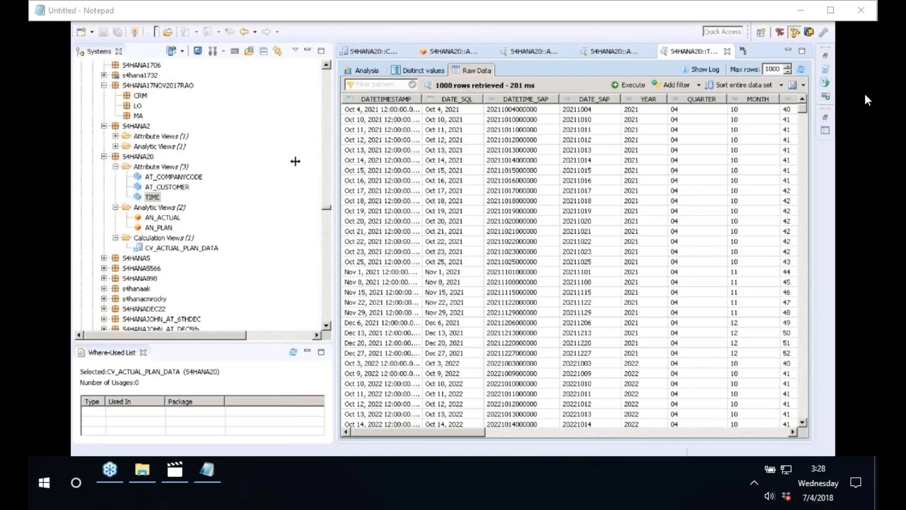
{"action": "left_click", "coordinate": [168, 218]}
{"action": "right_click", "coordinate": [170, 219]}
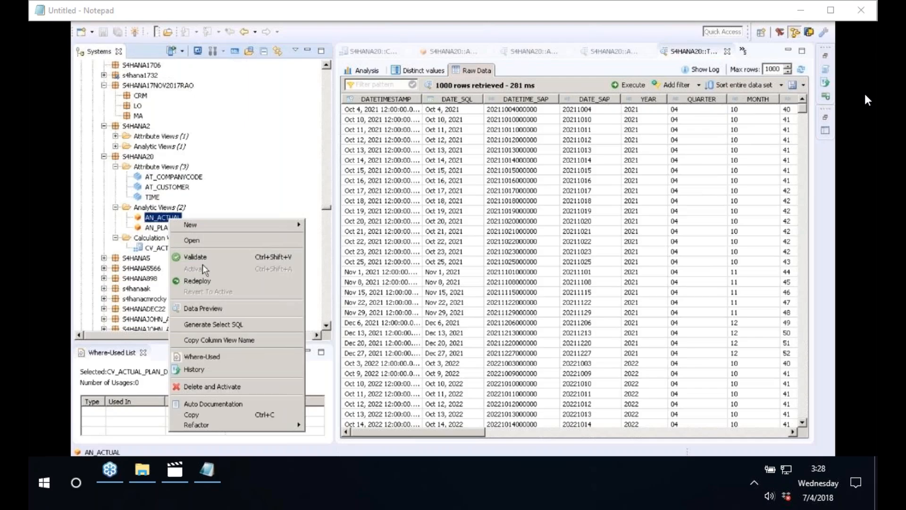
Preview AN_ACTUAL's raw data with the BUTXT column widened to full company names.
{"action": "left_click", "coordinate": [208, 308]}
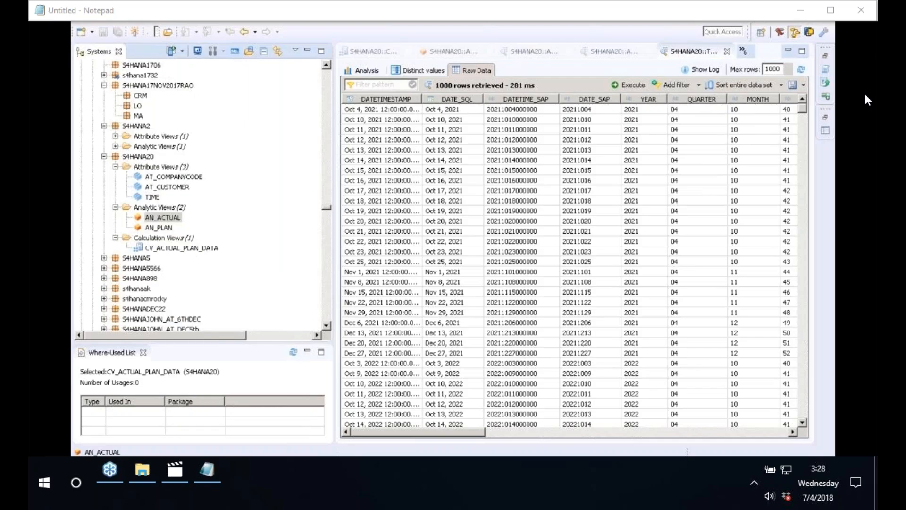
{"action": "left_click", "coordinate": [477, 72]}
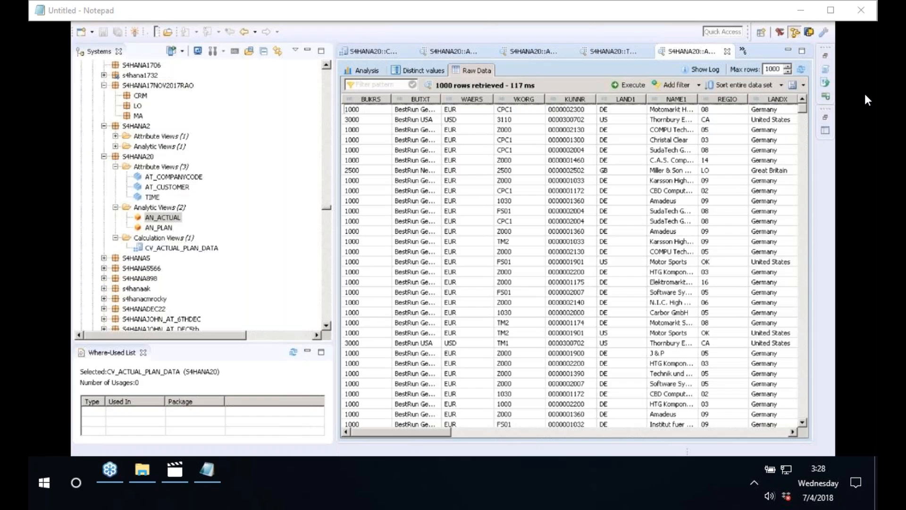
{"action": "double_click", "coordinate": [442, 99]}
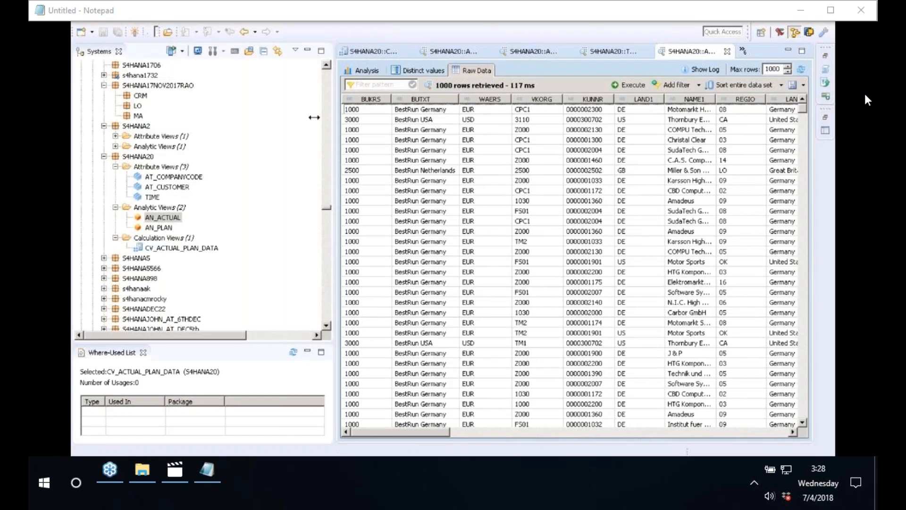
{"action": "left_click_drag", "start_coordinate": [314, 117], "coordinate": [144, 117]}
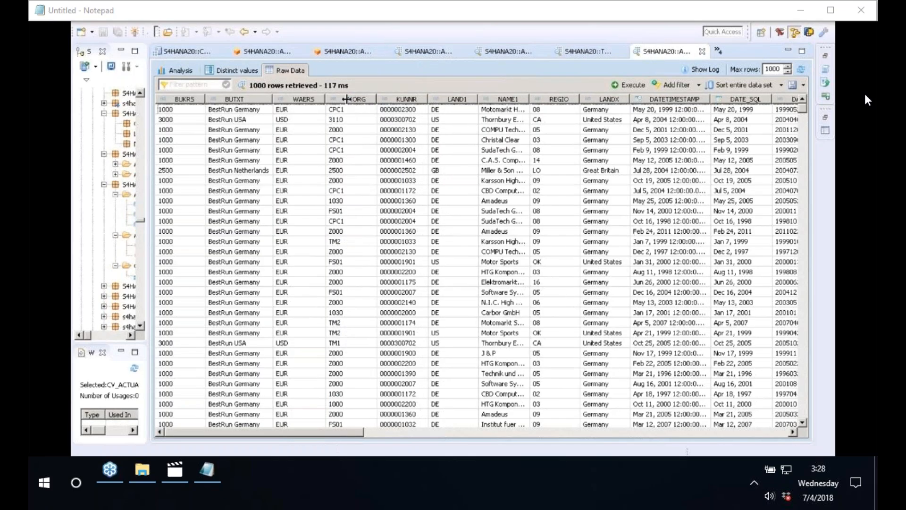
{"action": "left_click_drag", "start_coordinate": [348, 433], "coordinate": [654, 437]}
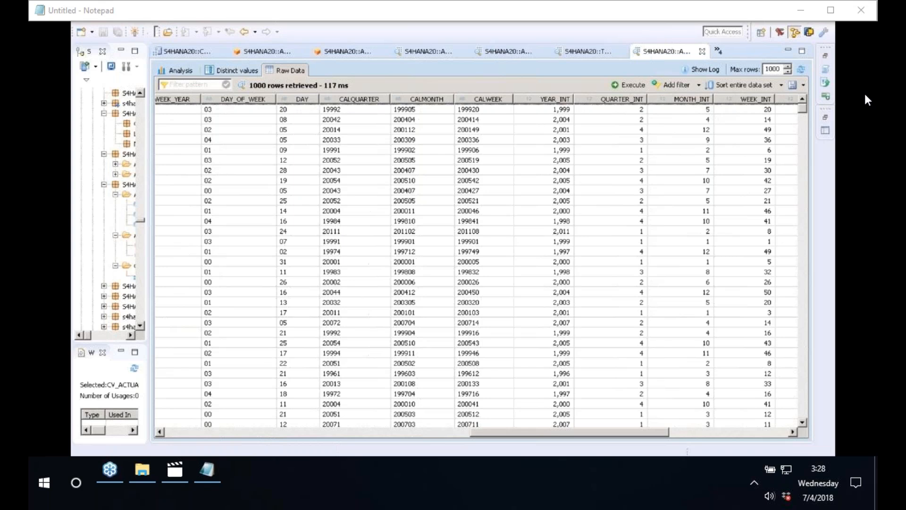
{"action": "left_click_drag", "start_coordinate": [654, 433], "coordinate": [163, 433]}
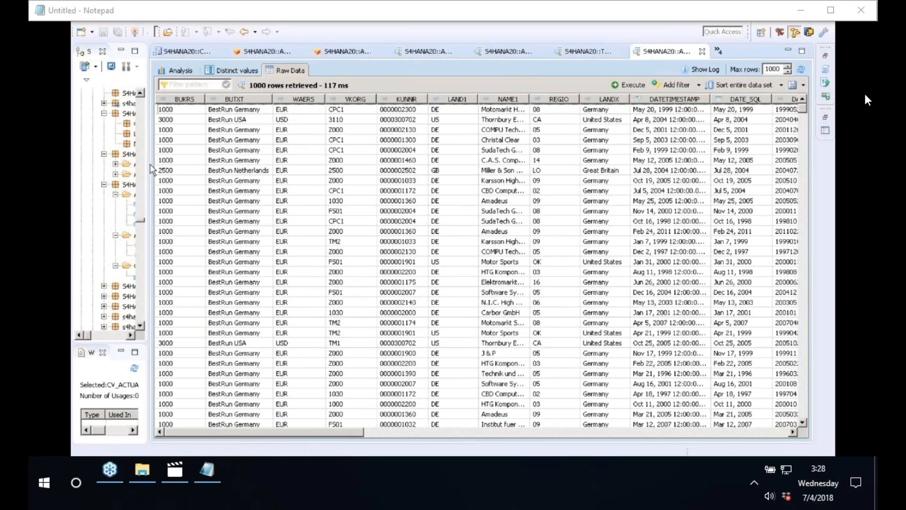
{"action": "left_click_drag", "start_coordinate": [150, 165], "coordinate": [250, 152]}
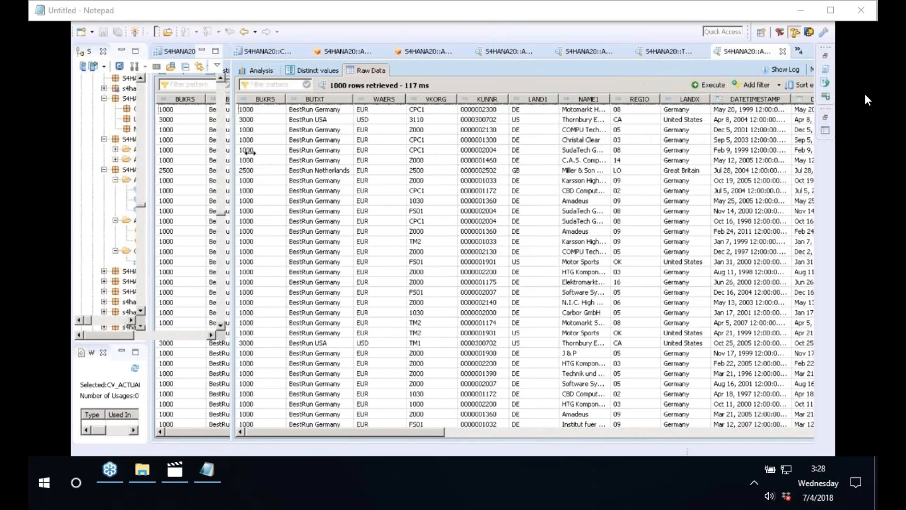
Preview the raw data of the AN_PLAN analytic view.
{"action": "left_click", "coordinate": [160, 241]}
{"action": "right_click", "coordinate": [166, 245]}
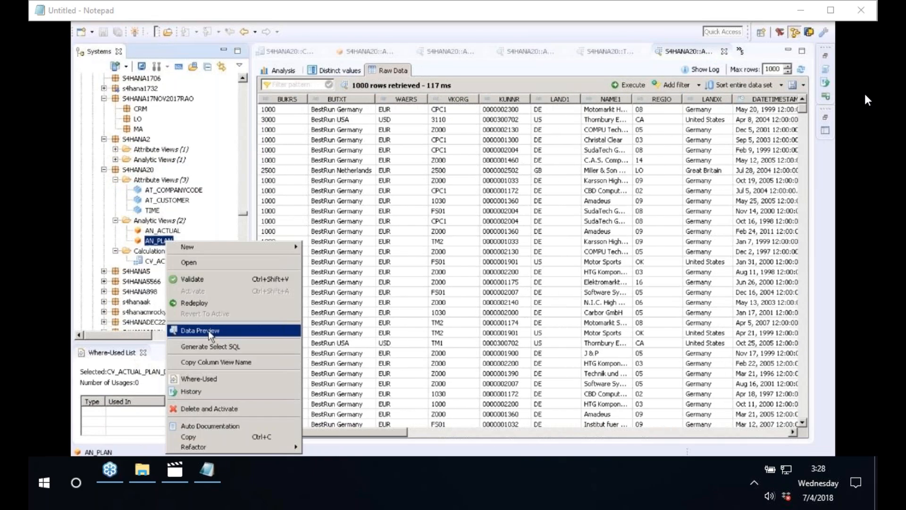
{"action": "left_click", "coordinate": [209, 332]}
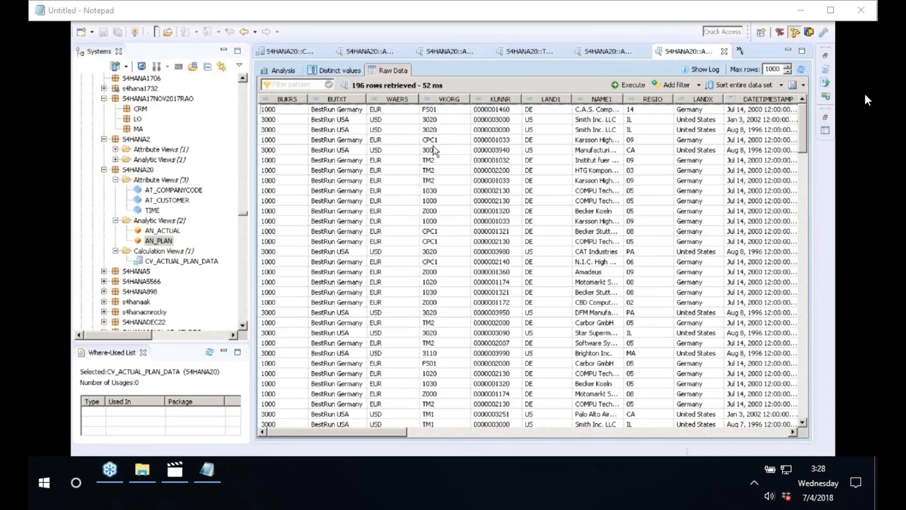
{"action": "left_click_drag", "start_coordinate": [401, 432], "coordinate": [660, 442]}
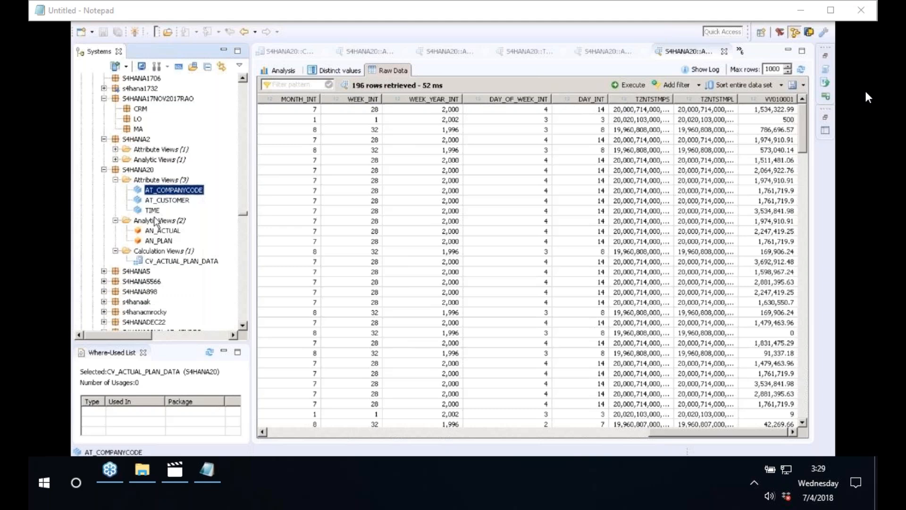
Open the AN_ACTUAL analytic view and the CV_ACTUAL_PLAN_DATA calculation view.
{"action": "left_click", "coordinate": [152, 210], "text": "shift"}
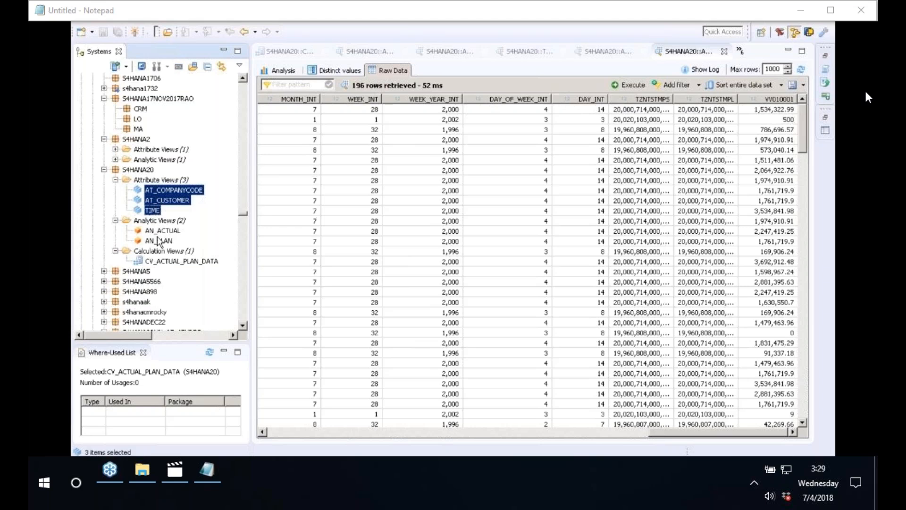
{"action": "left_click", "coordinate": [159, 232]}
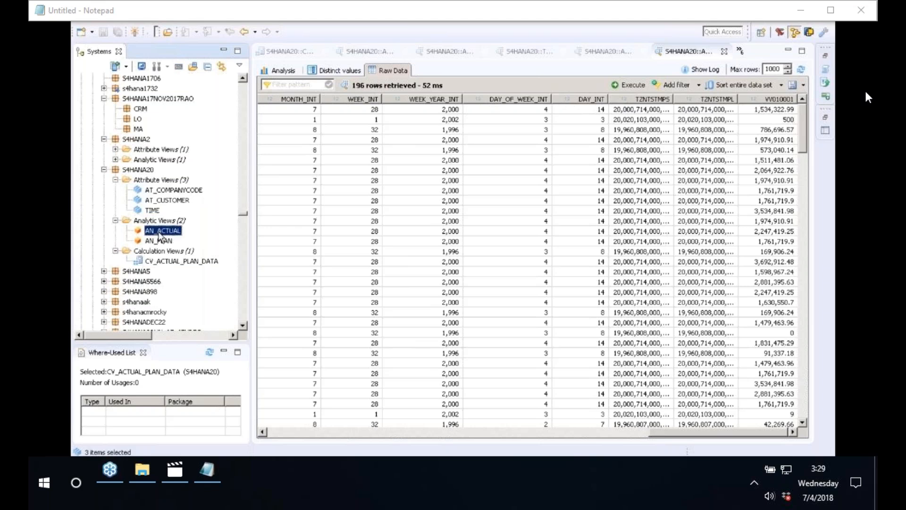
{"action": "double_click", "coordinate": [159, 232]}
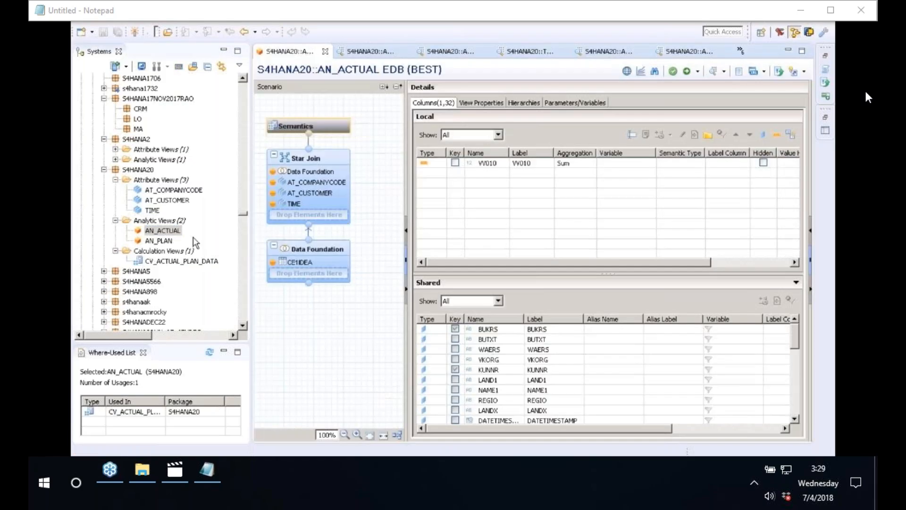
{"action": "left_click", "coordinate": [156, 241], "text": "shift"}
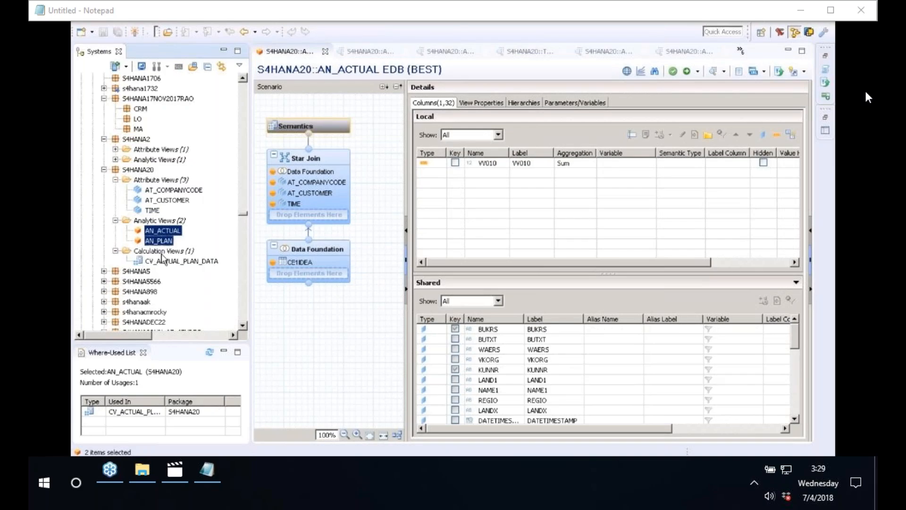
{"action": "left_click", "coordinate": [162, 261]}
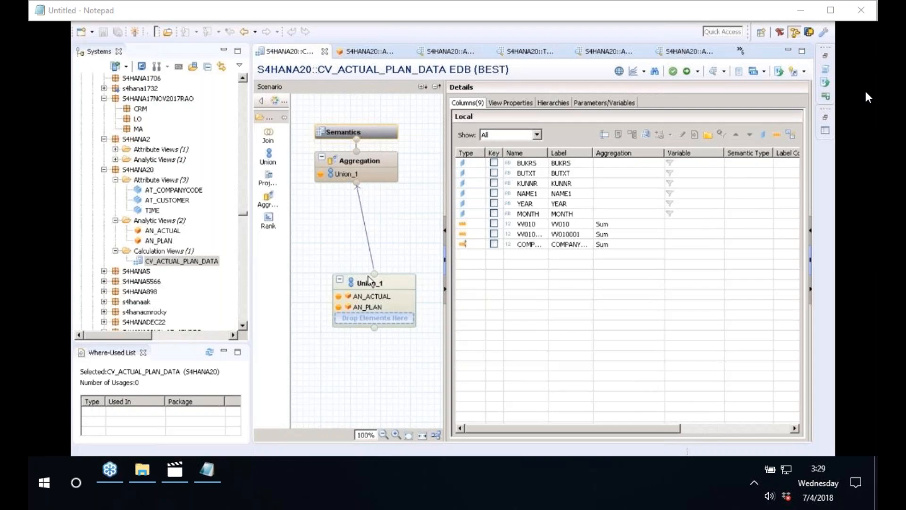
Inspect Union_1, Aggregation, the COMPANYCODE1000 restricted column and the Semantics columns.
{"action": "left_click", "coordinate": [368, 283]}
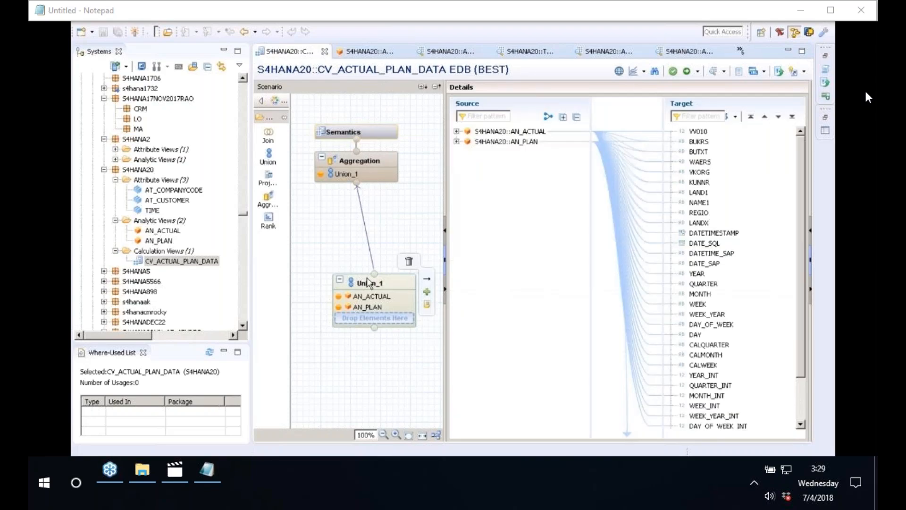
{"action": "left_click", "coordinate": [487, 141]}
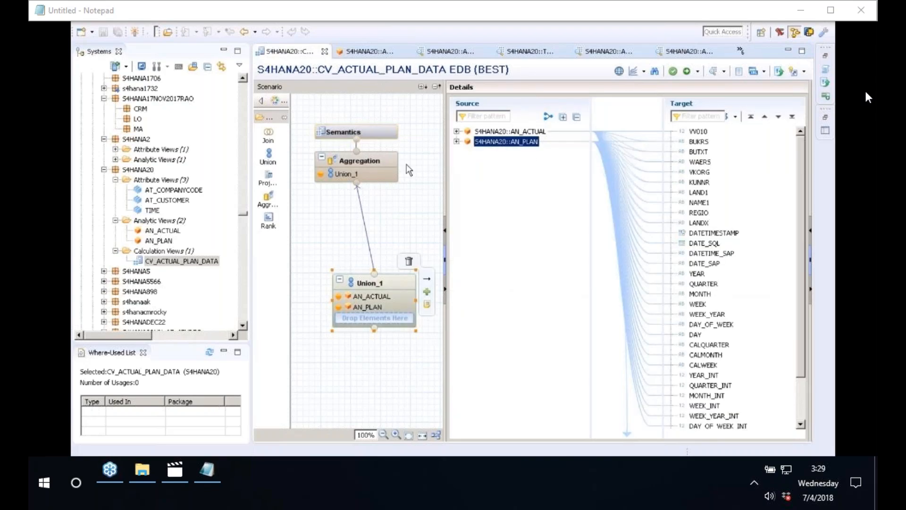
{"action": "left_click", "coordinate": [386, 166]}
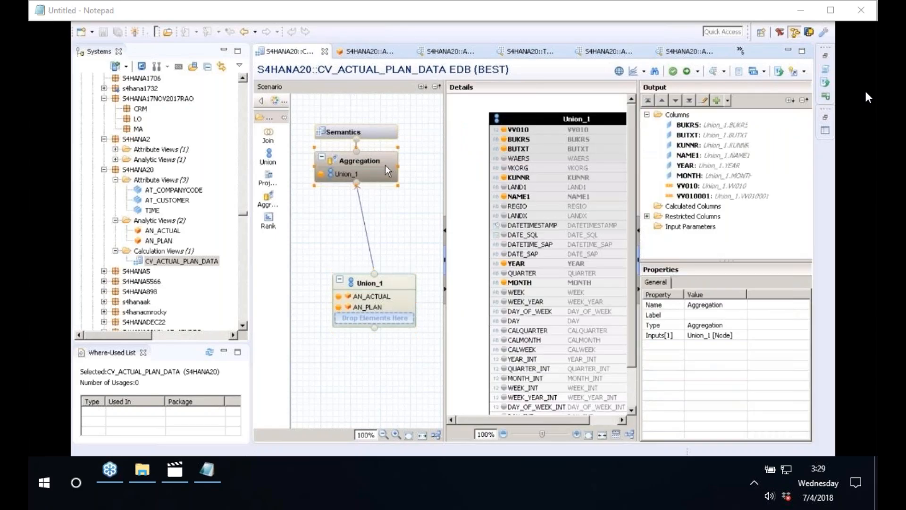
{"action": "left_click", "coordinate": [647, 216]}
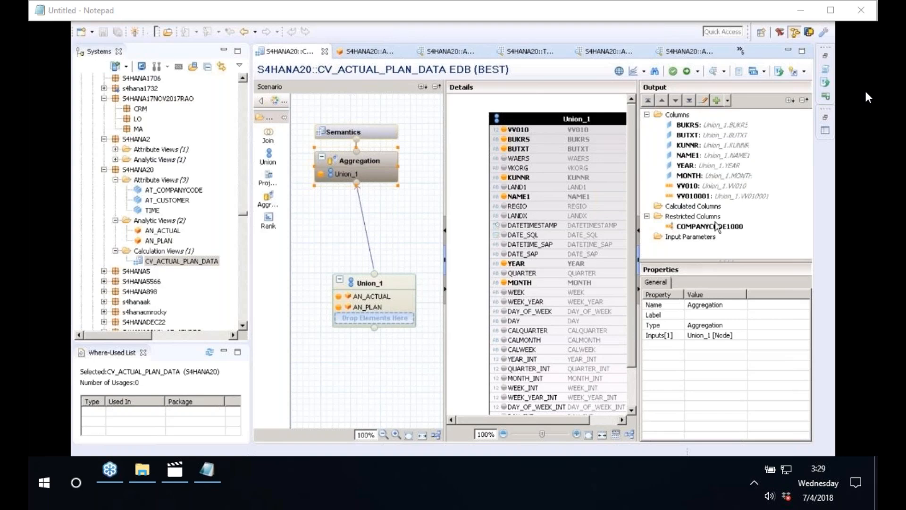
{"action": "left_click", "coordinate": [717, 227]}
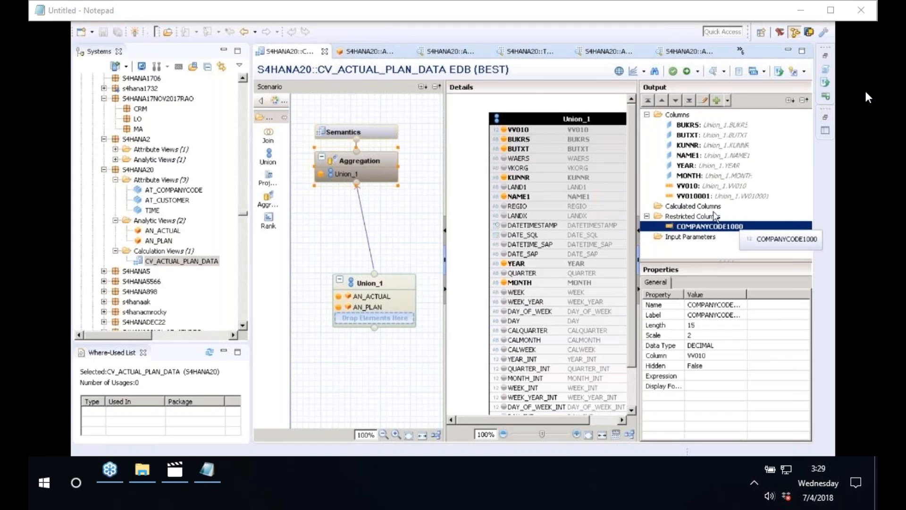
{"action": "left_click", "coordinate": [358, 129]}
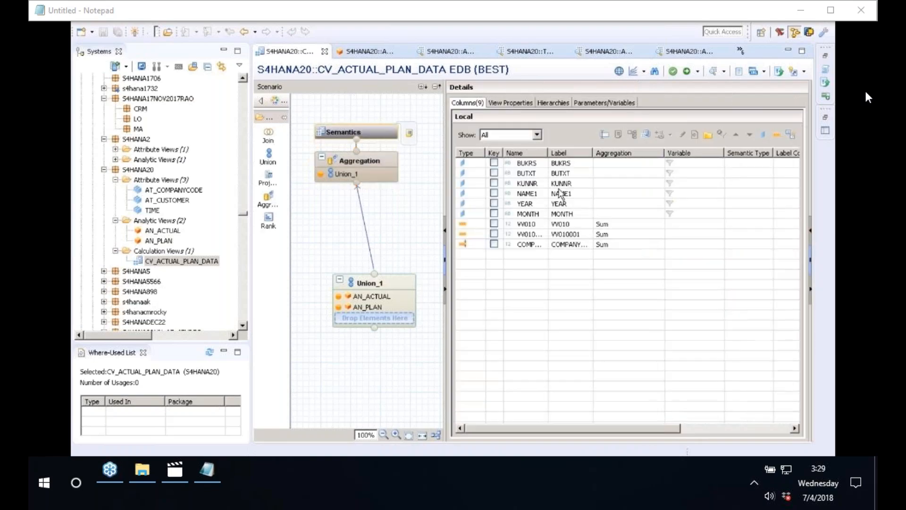
Preview the view with BUTXT, KUNNR, NAME1, YEAR, MONTH as labels and VV010, VV010001 as values.
{"action": "left_click", "coordinate": [713, 78]}
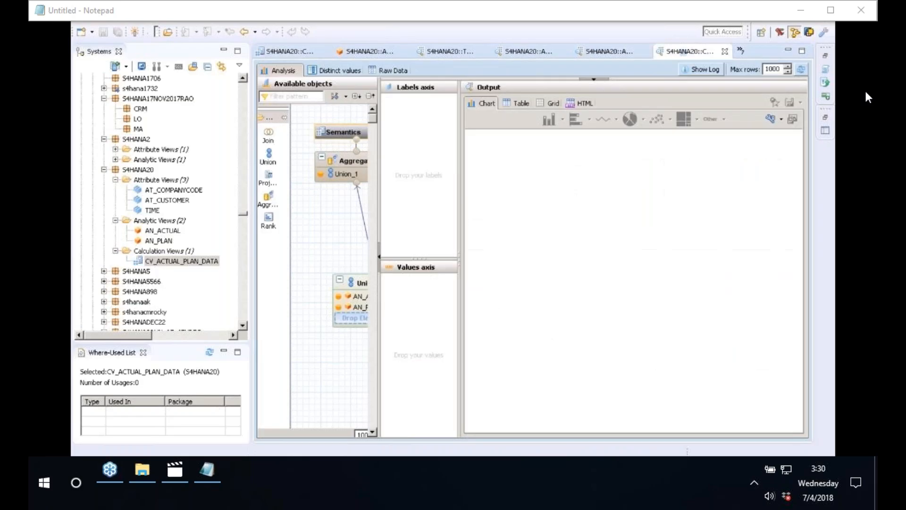
{"action": "left_click", "coordinate": [304, 129]}
{"action": "left_click_drag", "start_coordinate": [303, 129], "coordinate": [416, 116]}
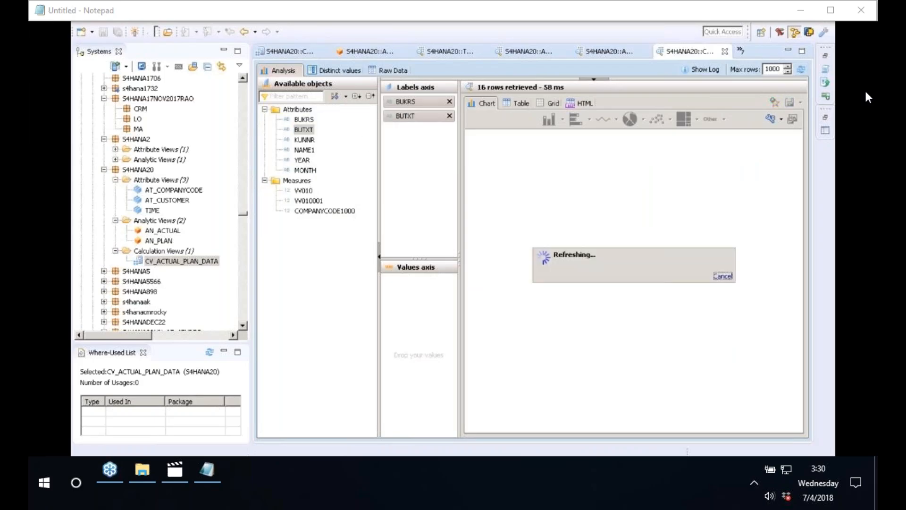
{"action": "left_click_drag", "start_coordinate": [304, 140], "coordinate": [416, 130]}
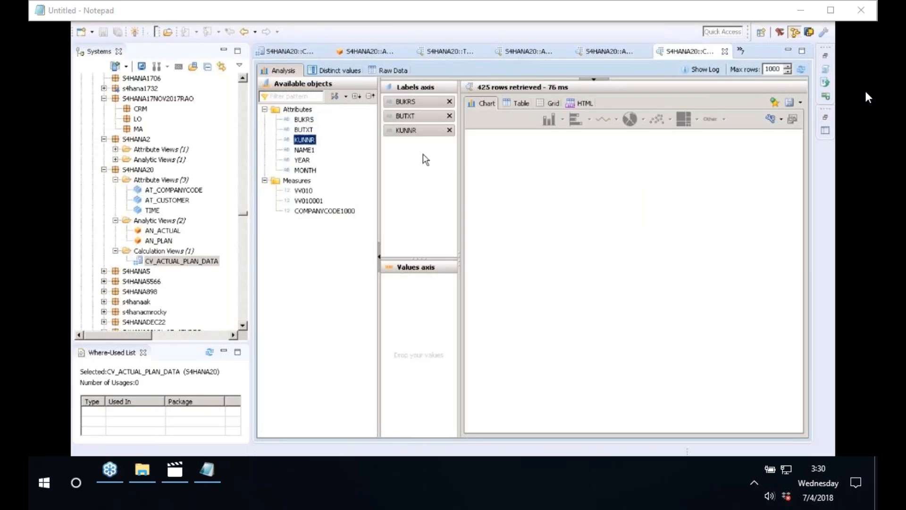
{"action": "left_click_drag", "start_coordinate": [304, 149], "coordinate": [401, 174]}
{"action": "left_click", "coordinate": [302, 160]}
{"action": "left_click_drag", "start_coordinate": [330, 169], "coordinate": [416, 159]}
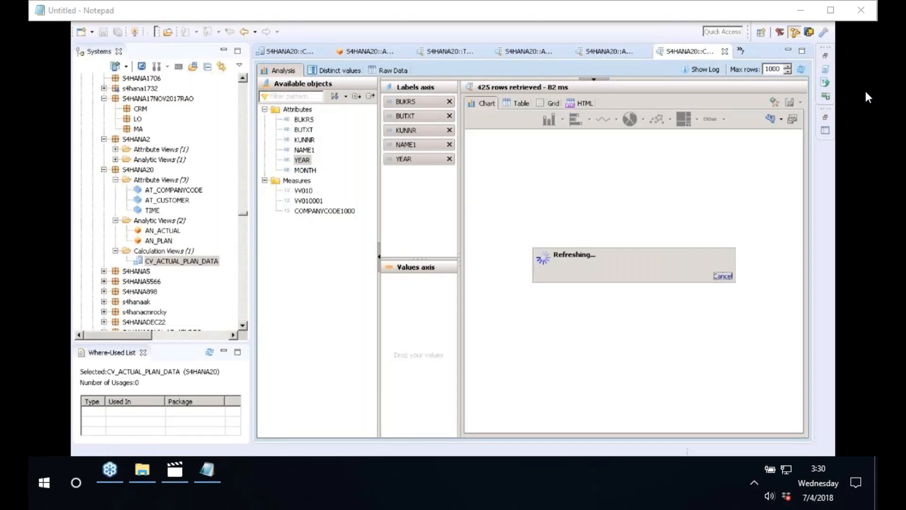
{"action": "left_click_drag", "start_coordinate": [304, 170], "coordinate": [399, 191]}
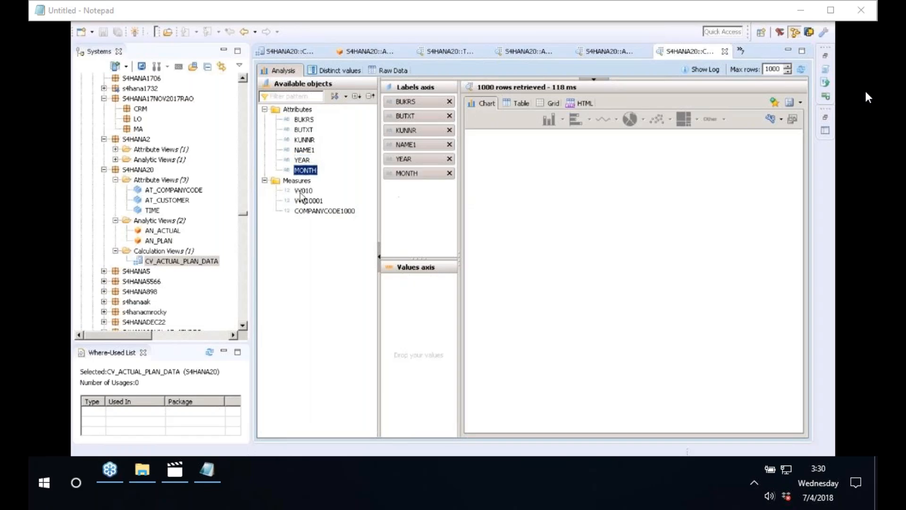
{"action": "left_click_drag", "start_coordinate": [303, 191], "coordinate": [415, 281]}
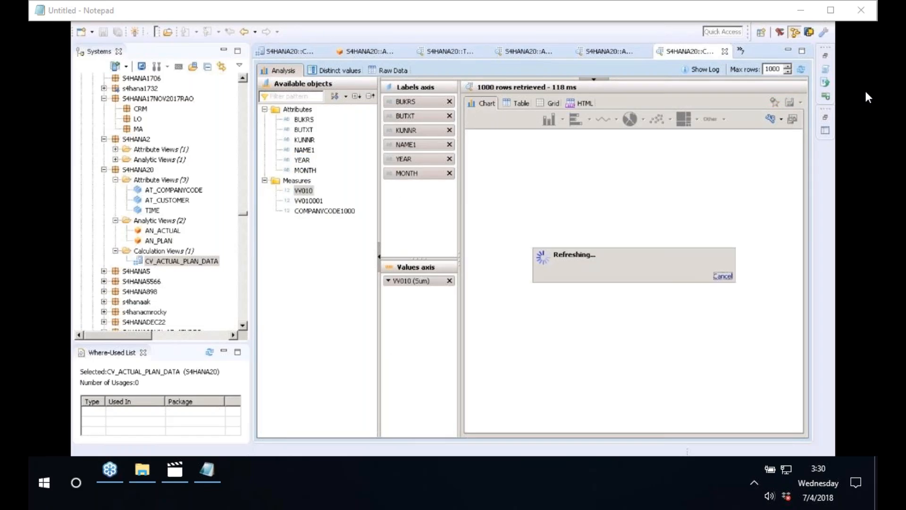
{"action": "left_click_drag", "start_coordinate": [309, 201], "coordinate": [416, 293]}
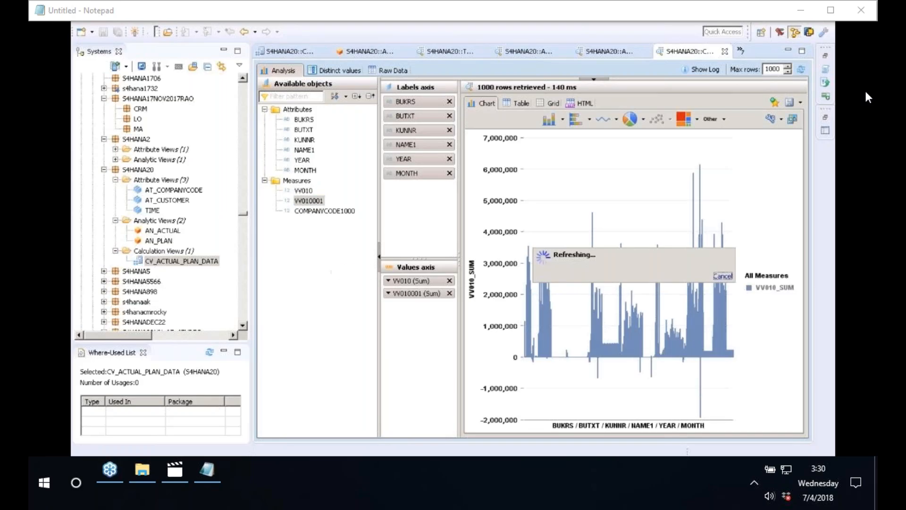
{"action": "left_click", "coordinate": [317, 212]}
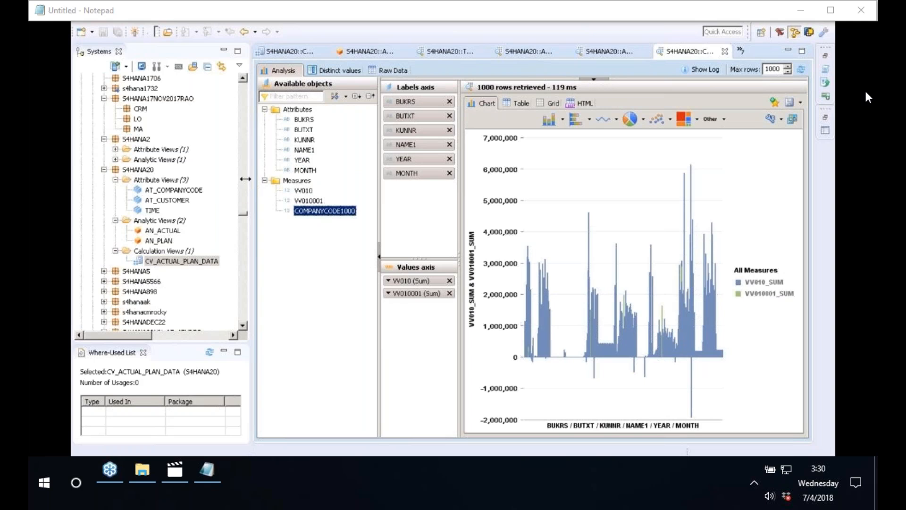
Resize the panes, switch the chart to 3D bars, and add a BUKRS filter.
{"action": "left_click_drag", "start_coordinate": [245, 179], "coordinate": [152, 172]}
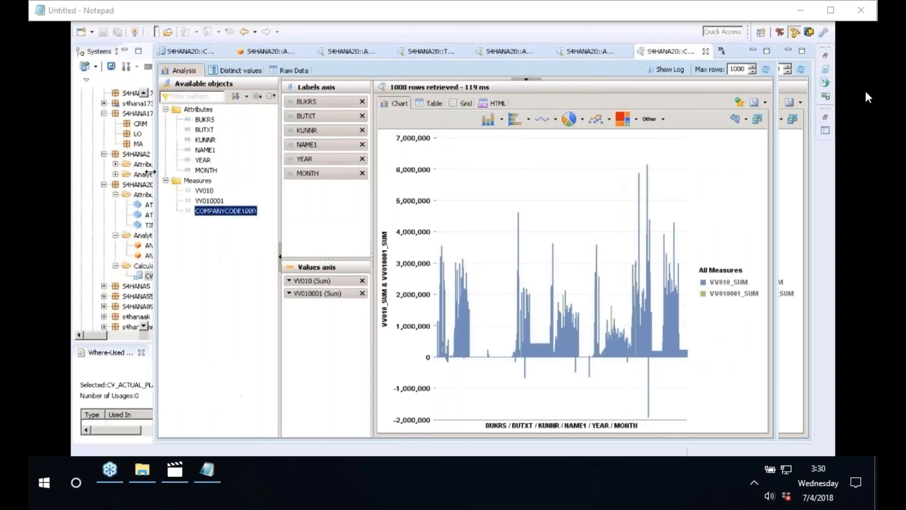
{"action": "left_click_drag", "start_coordinate": [279, 192], "coordinate": [220, 192]}
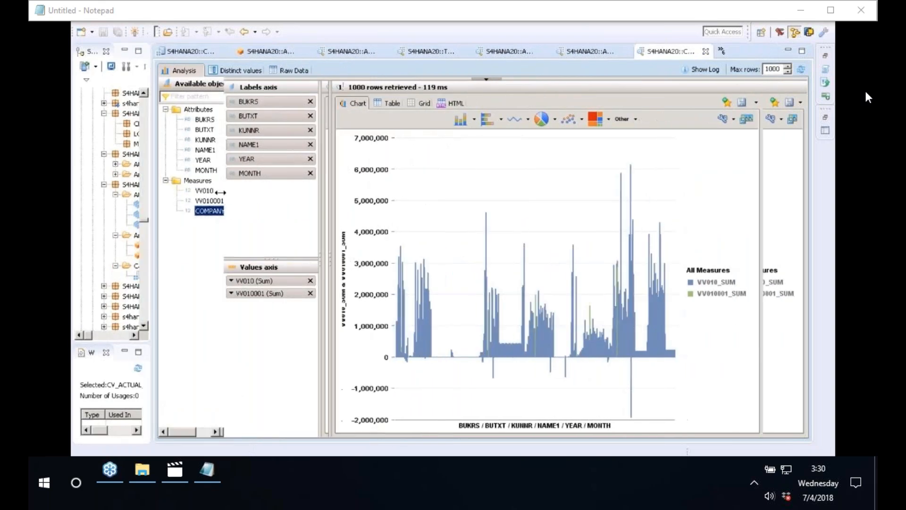
{"action": "left_click", "coordinate": [517, 119]}
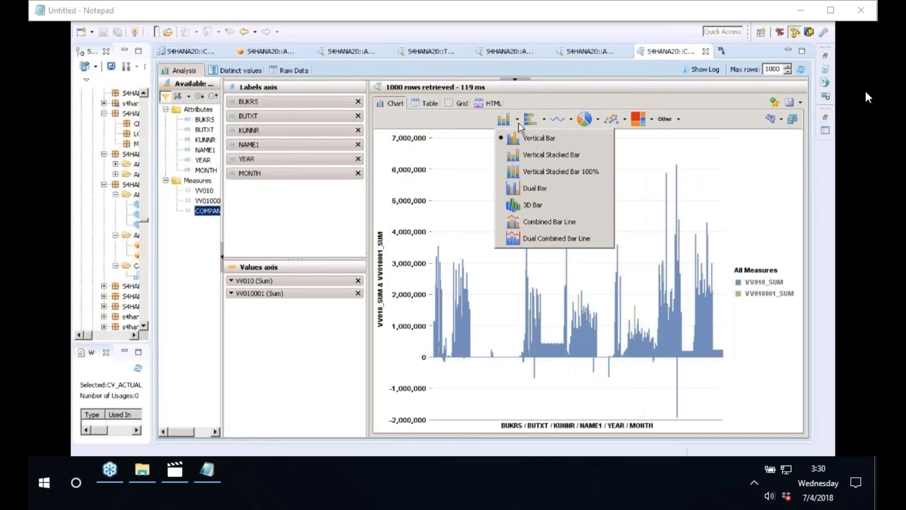
{"action": "left_click", "coordinate": [530, 208]}
{"action": "left_click_drag", "start_coordinate": [454, 79], "coordinate": [452, 180]}
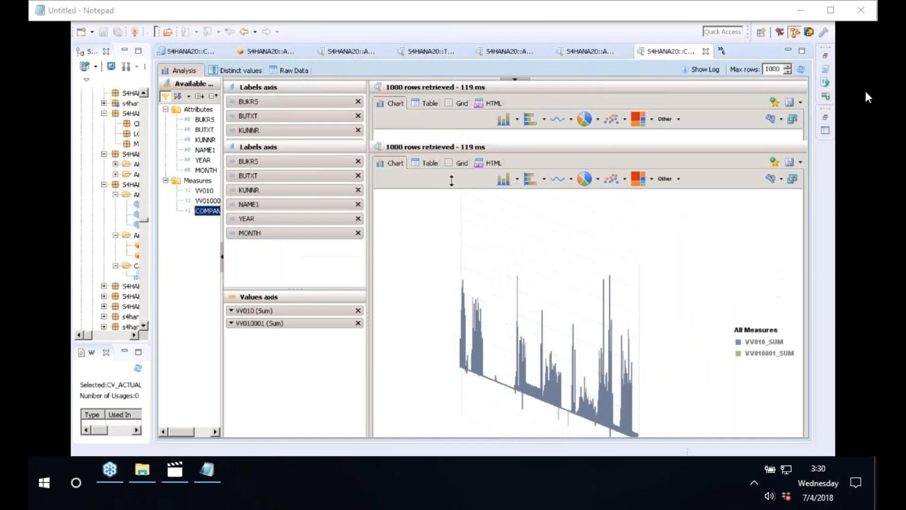
{"action": "left_click_drag", "start_coordinate": [205, 119], "coordinate": [288, 122]}
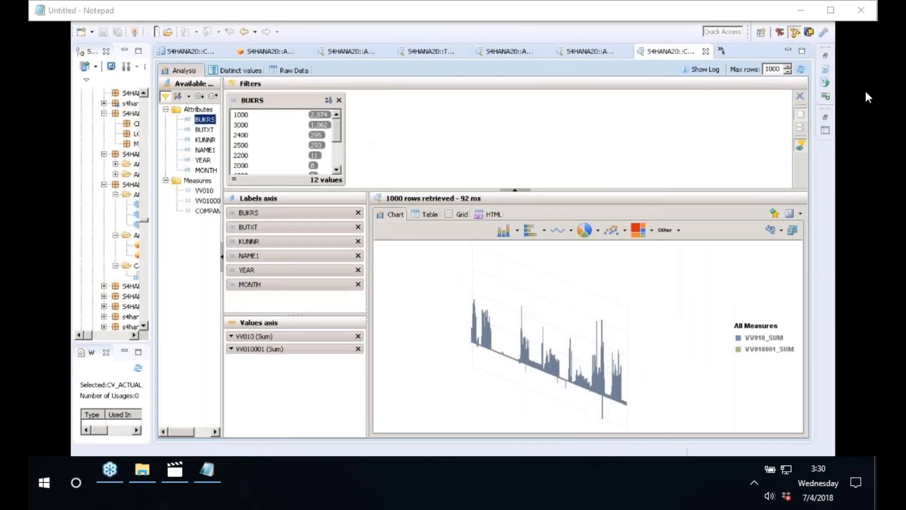
Try BUKRS filter values 1000, 3000, 2500 and 2200, viewing results as table and chart.
{"action": "left_click", "coordinate": [260, 116]}
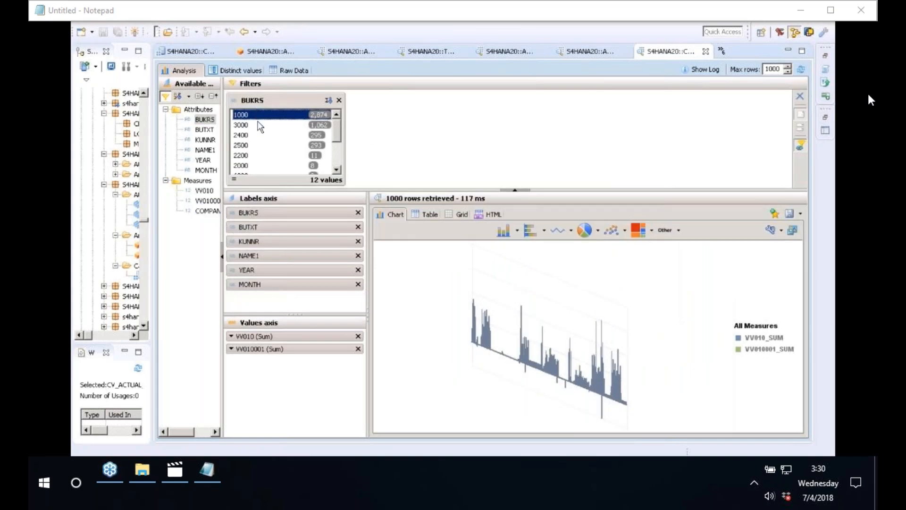
{"action": "left_click", "coordinate": [427, 218]}
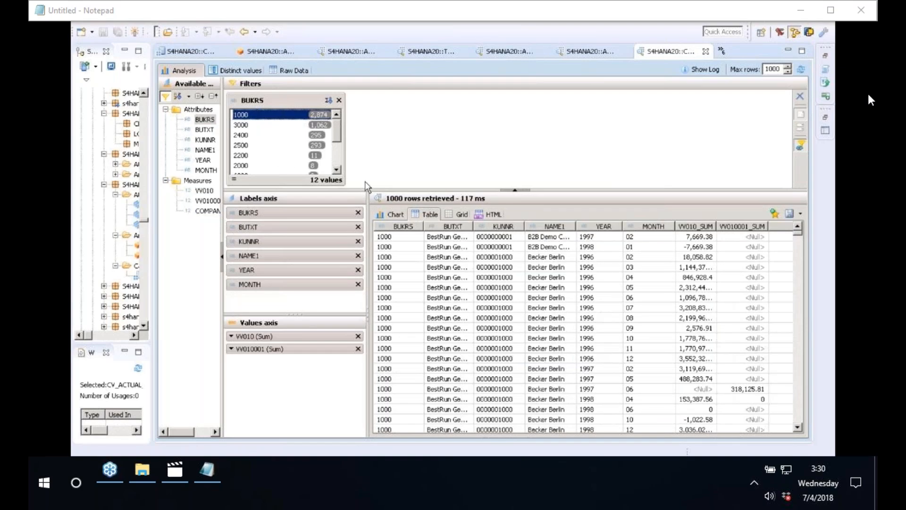
{"action": "left_click", "coordinate": [265, 125]}
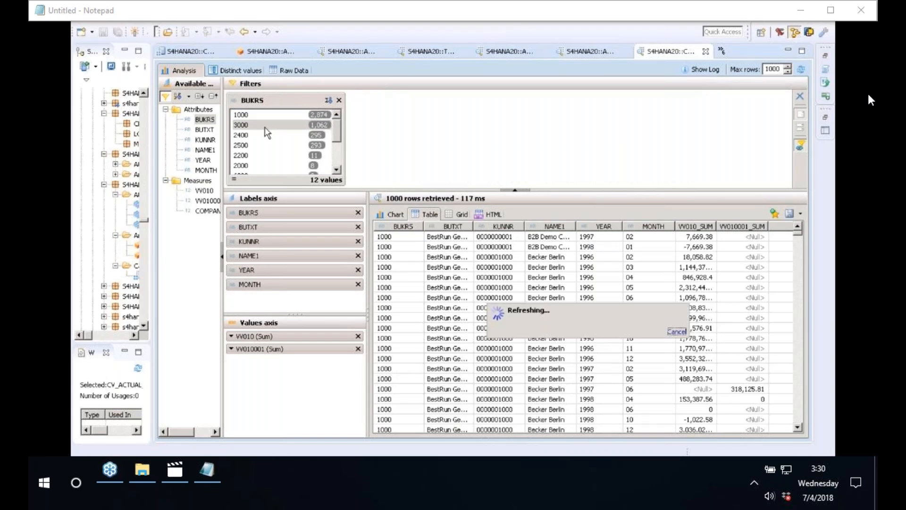
{"action": "left_click", "coordinate": [264, 135]}
{"action": "left_click", "coordinate": [263, 144]}
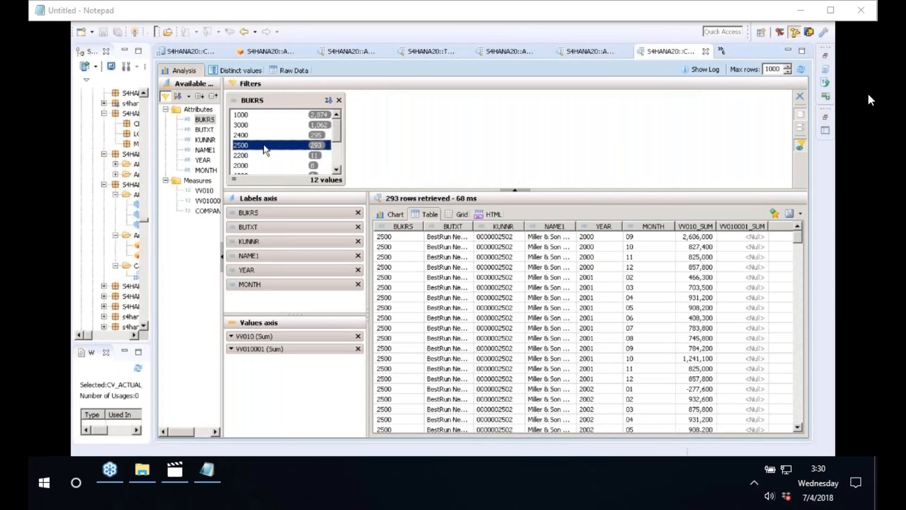
{"action": "left_click", "coordinate": [262, 155]}
{"action": "left_click", "coordinate": [394, 215]}
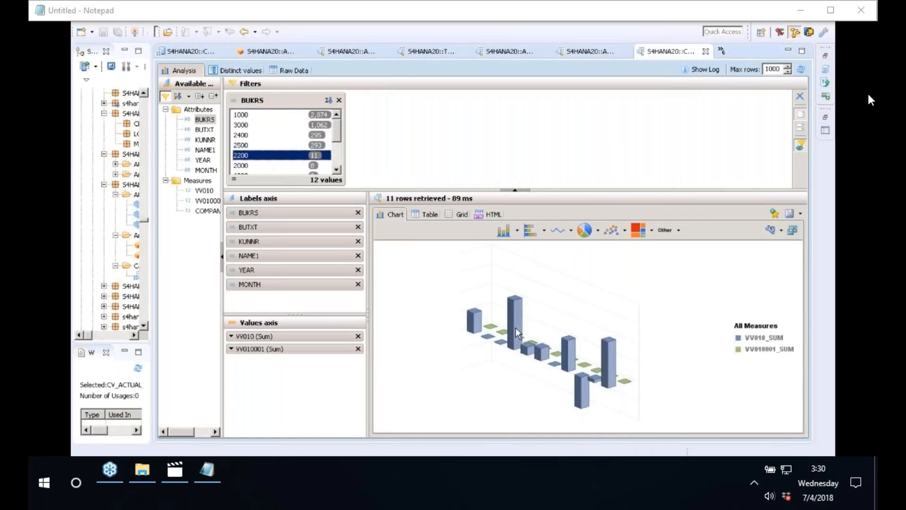
Switch the chart to a donut chart.
{"action": "mouse_move", "coordinate": [516, 329]}
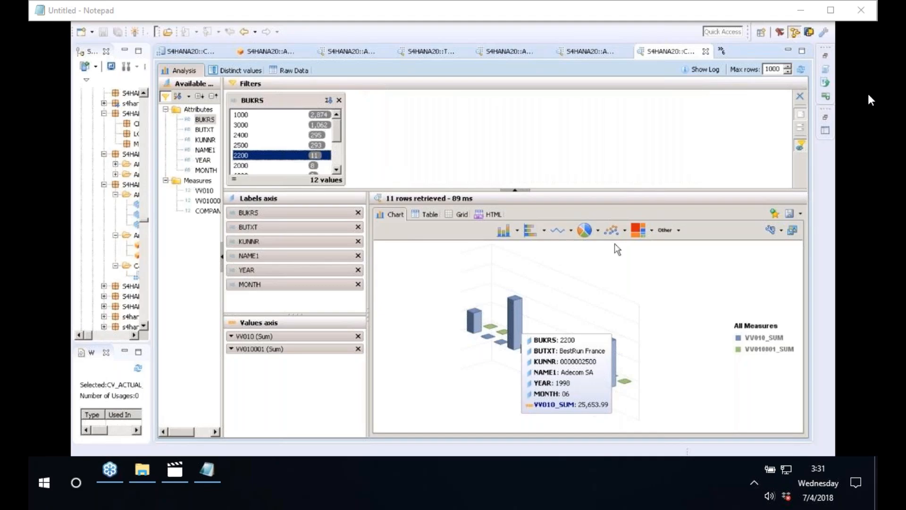
{"action": "left_click", "coordinate": [599, 231]}
{"action": "left_click", "coordinate": [604, 278]}
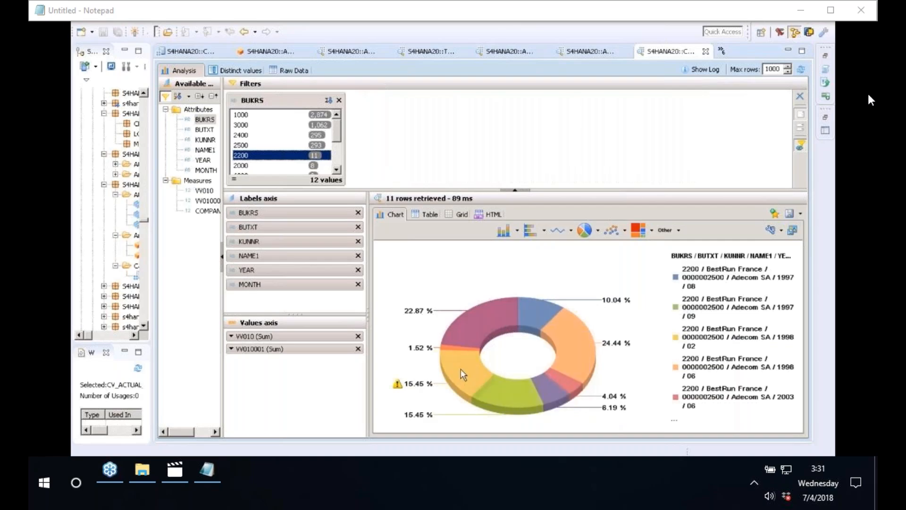
Clear the 2200 filter and filter the data to company code 2400.
{"action": "mouse_move", "coordinate": [580, 358]}
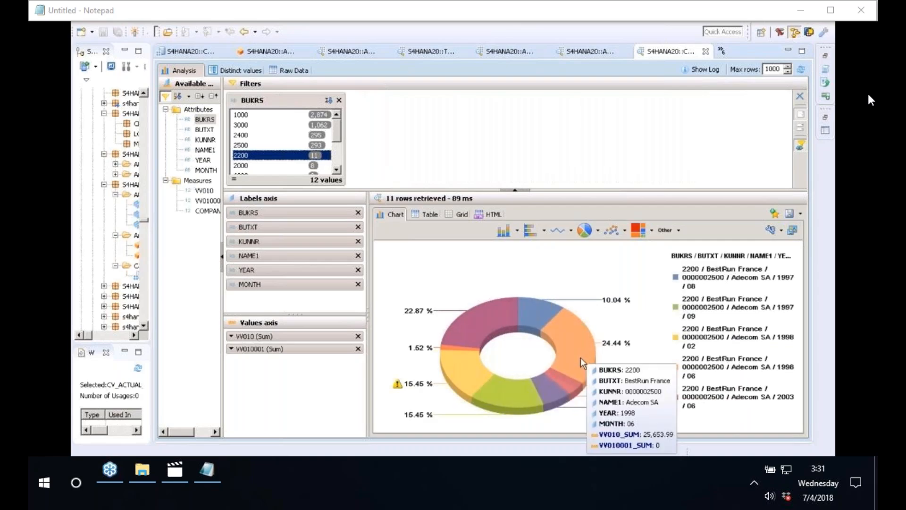
{"action": "mouse_move", "coordinate": [546, 392]}
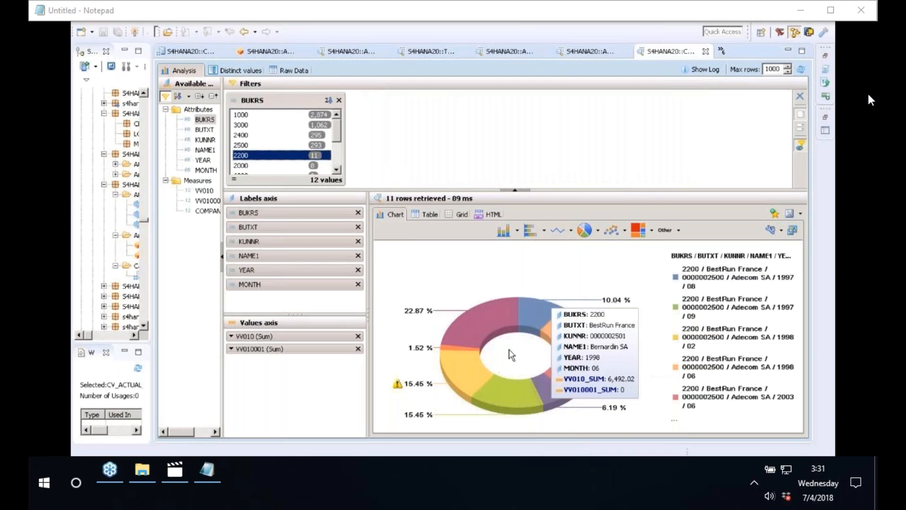
{"action": "left_click", "coordinate": [275, 155]}
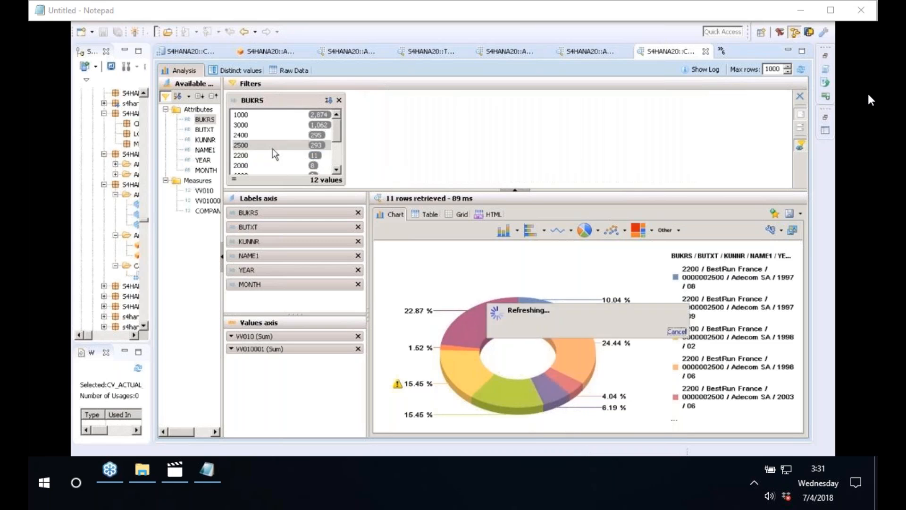
{"action": "left_click", "coordinate": [273, 119]}
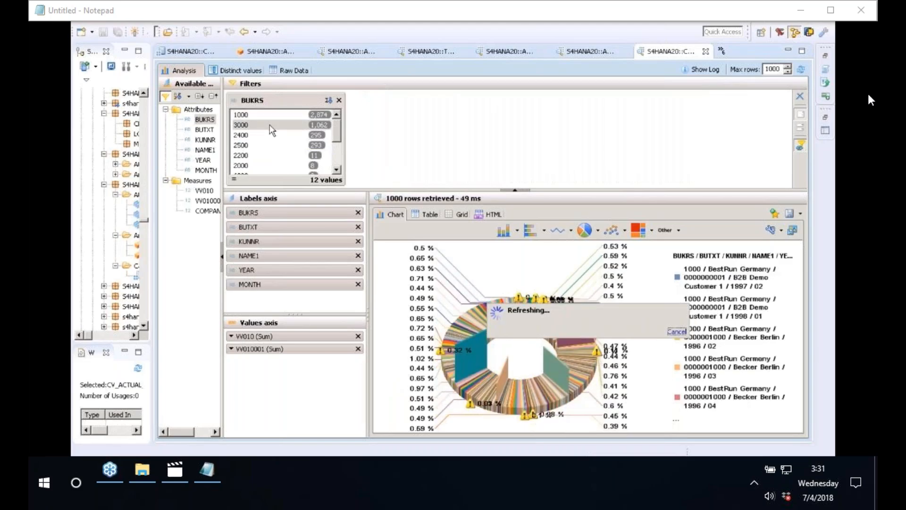
{"action": "left_click", "coordinate": [269, 135]}
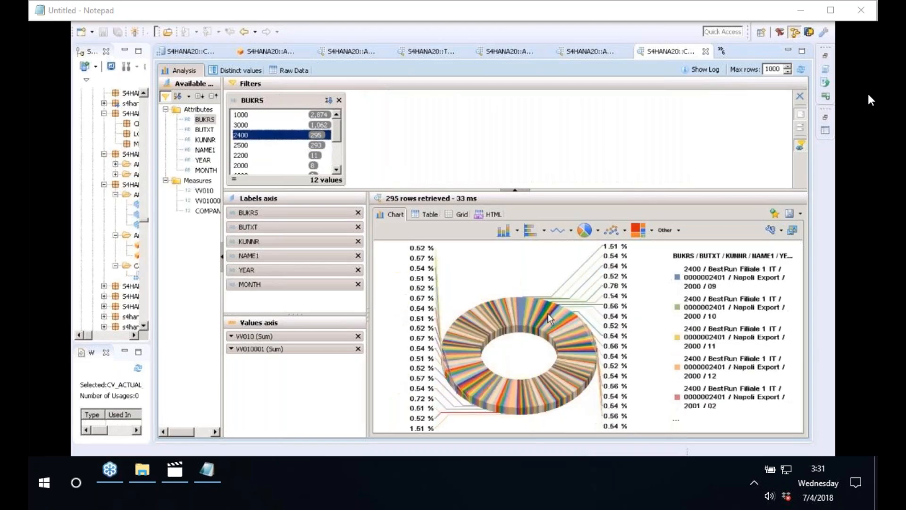
Try line, scatter and treemap charts, then settle on a dual-axis bar chart.
{"action": "mouse_move", "coordinate": [550, 319]}
{"action": "left_click", "coordinate": [559, 232]}
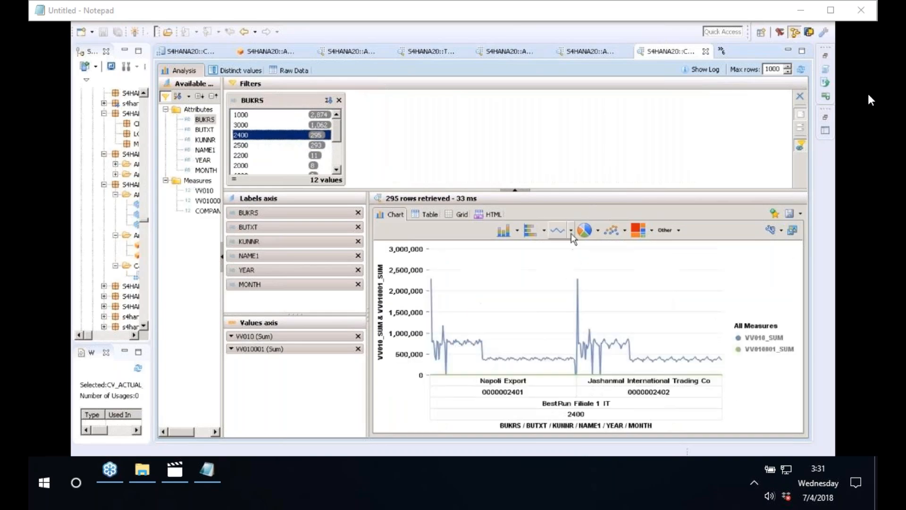
{"action": "left_click", "coordinate": [617, 231]}
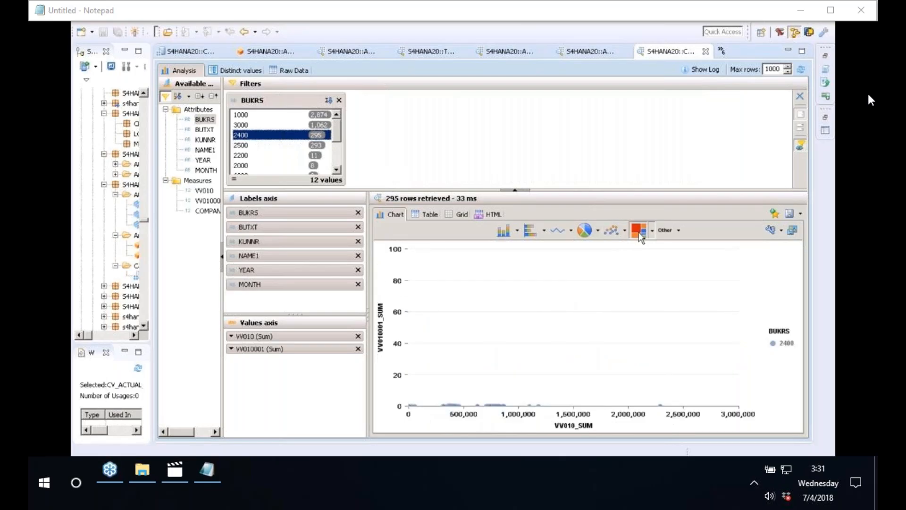
{"action": "left_click", "coordinate": [640, 234]}
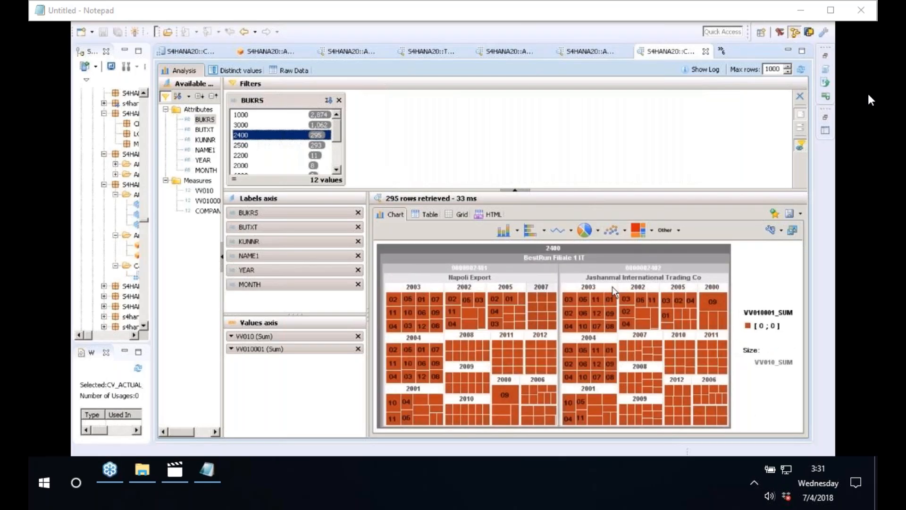
{"action": "left_click", "coordinate": [517, 231]}
{"action": "left_click", "coordinate": [532, 306]}
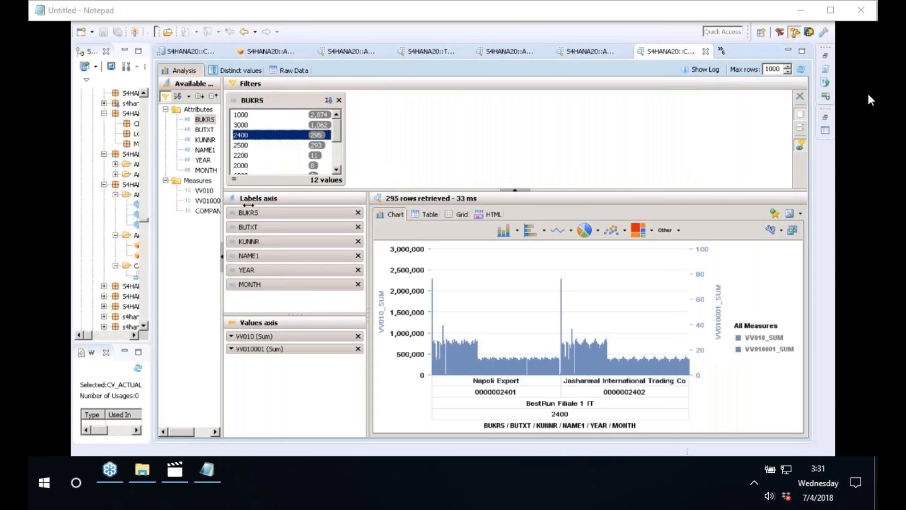
Clear all labels and values, leaving only the COMPANYCODE1000 total shown as a table.
{"action": "left_click_drag", "start_coordinate": [248, 205], "coordinate": [284, 194]}
{"action": "left_click", "coordinate": [225, 211]}
{"action": "left_click", "coordinate": [405, 336]}
{"action": "left_click", "coordinate": [405, 336]}
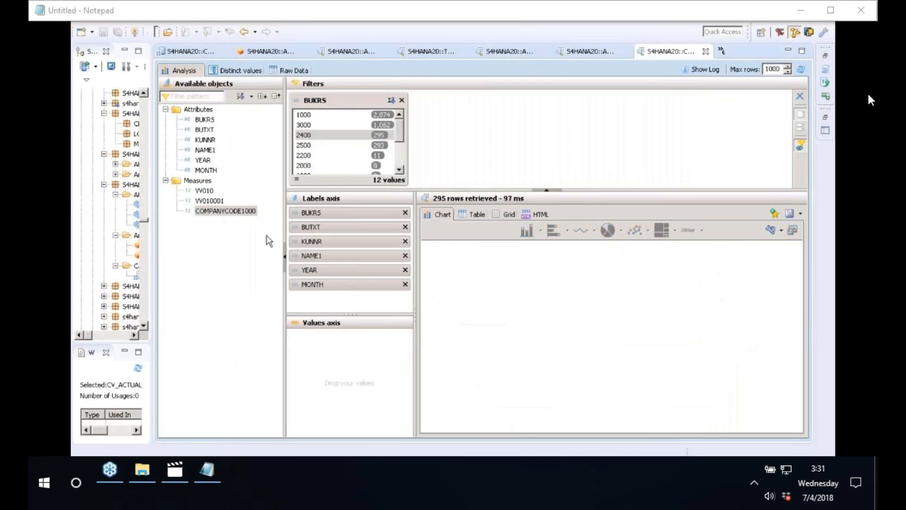
{"action": "left_click", "coordinate": [230, 213]}
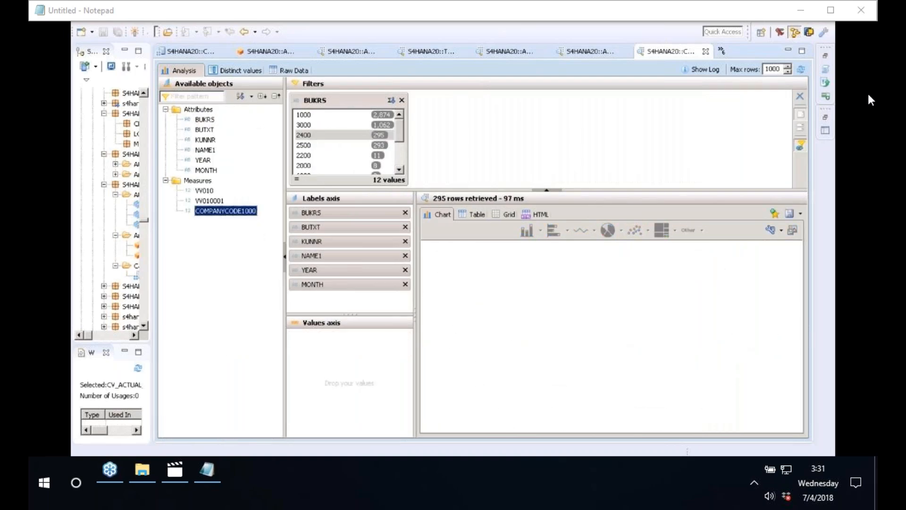
{"action": "left_click_drag", "start_coordinate": [225, 211], "coordinate": [350, 336]}
{"action": "left_click", "coordinate": [405, 284]}
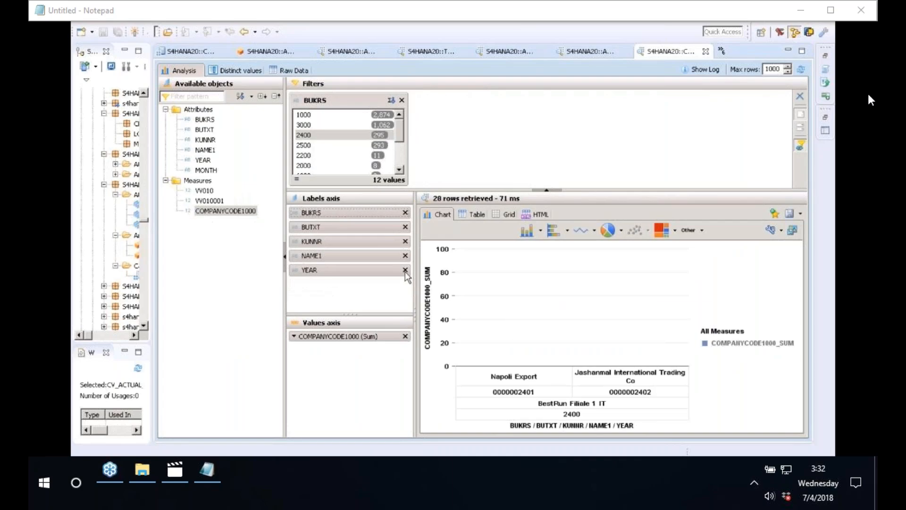
{"action": "left_click", "coordinate": [405, 270]}
{"action": "left_click", "coordinate": [405, 256]}
{"action": "left_click", "coordinate": [405, 241]}
{"action": "left_click", "coordinate": [405, 227]}
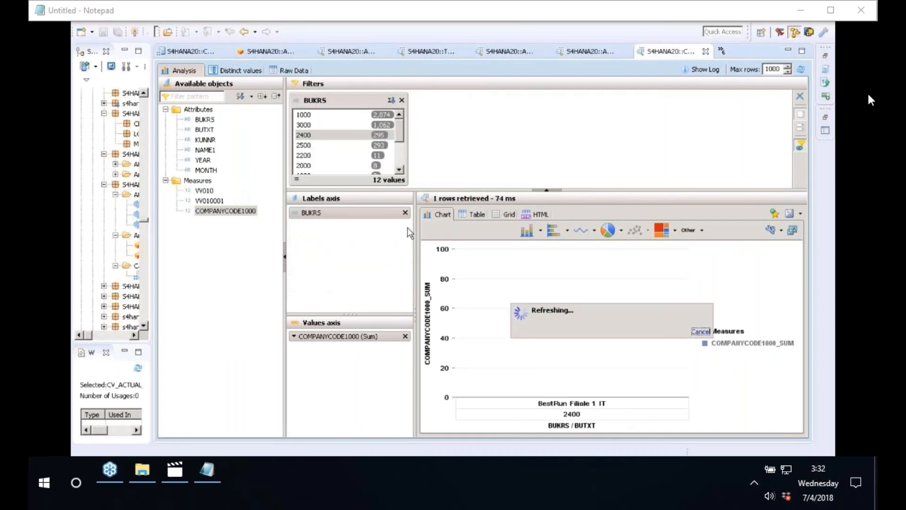
{"action": "left_click", "coordinate": [406, 213]}
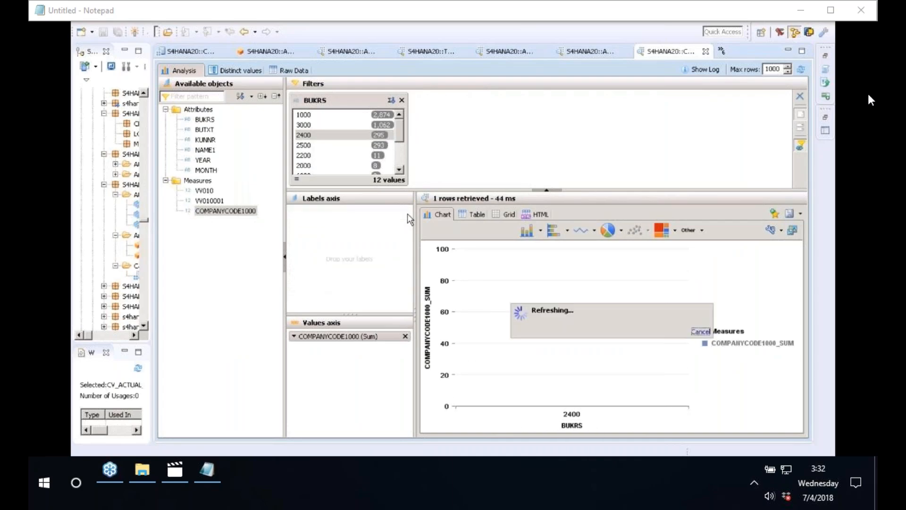
{"action": "left_click", "coordinate": [470, 214]}
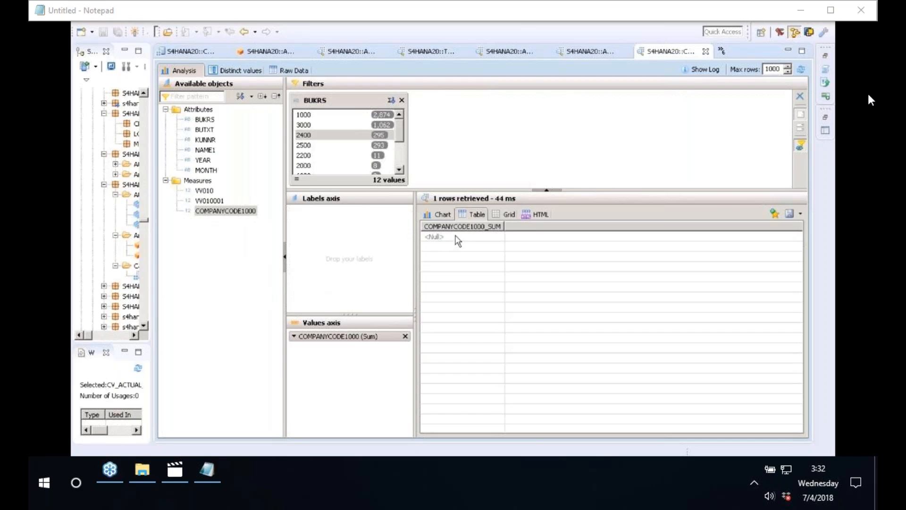
{"action": "left_click", "coordinate": [226, 211]}
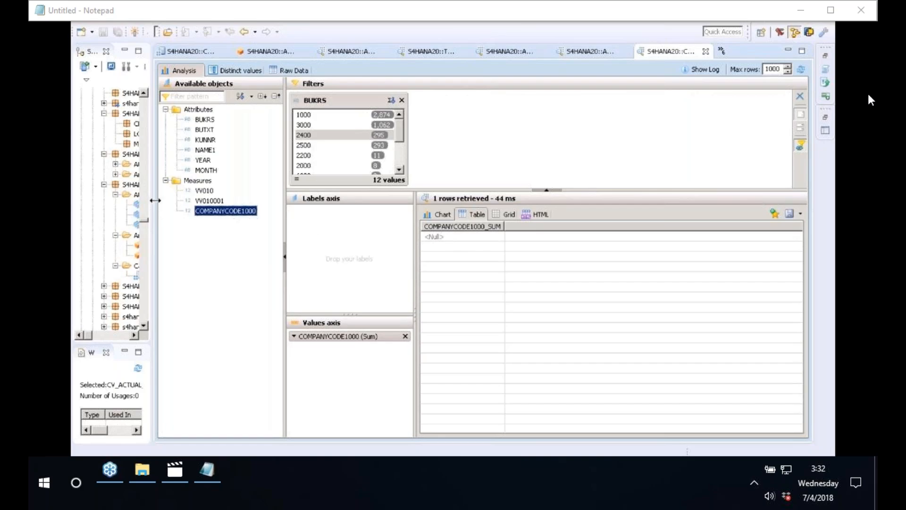
Widen the system tree and open CV_ACTUAL_PLAN_DATA in its editor.
{"action": "left_click_drag", "start_coordinate": [155, 201], "coordinate": [157, 200]}
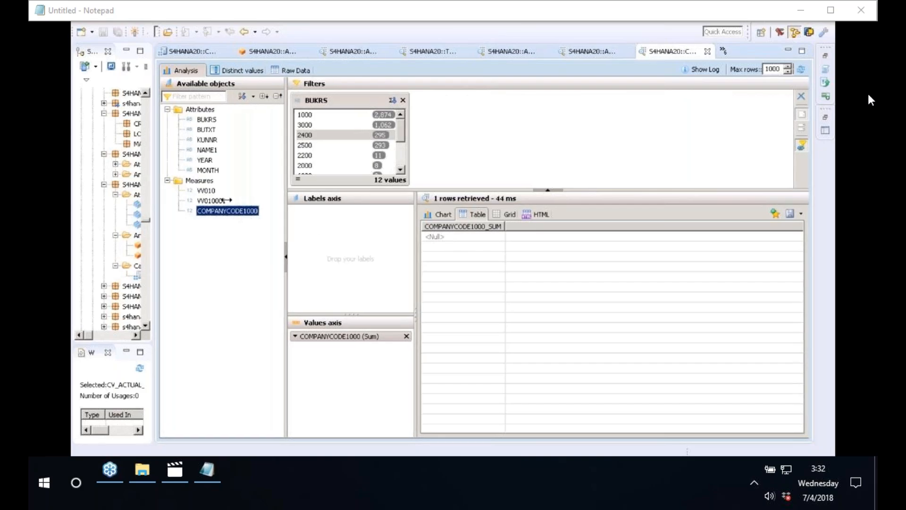
{"action": "left_click_drag", "start_coordinate": [226, 200], "coordinate": [227, 200]}
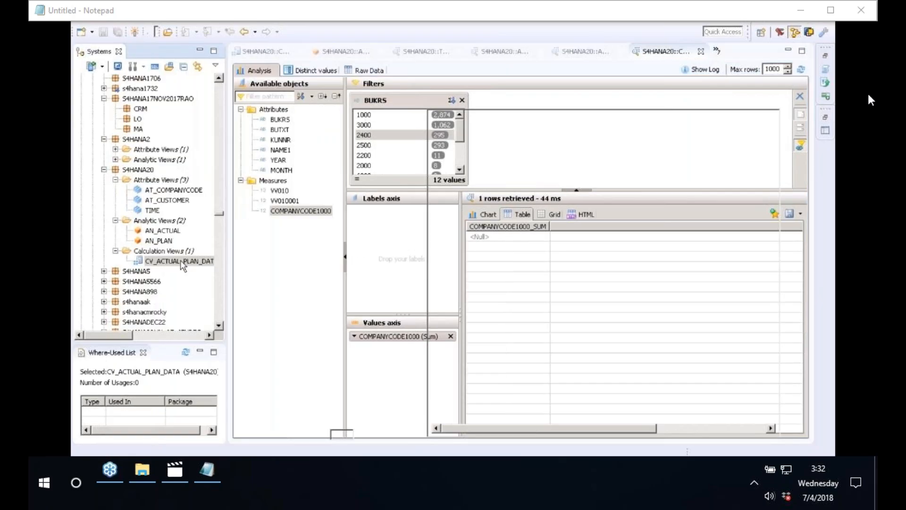
{"action": "double_click", "coordinate": [183, 262]}
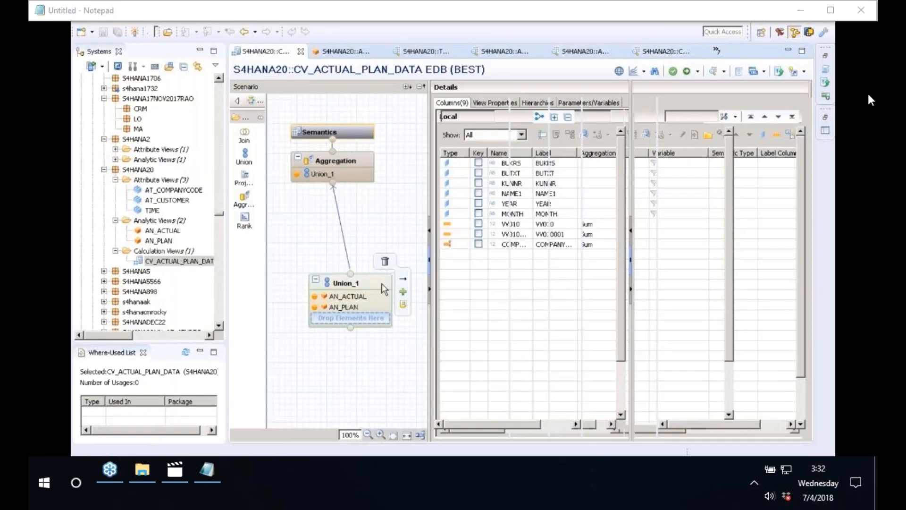
Set COMPANYCODE1000's restriction column to BUTXT with value BestRun Germany.
{"action": "left_click", "coordinate": [384, 289]}
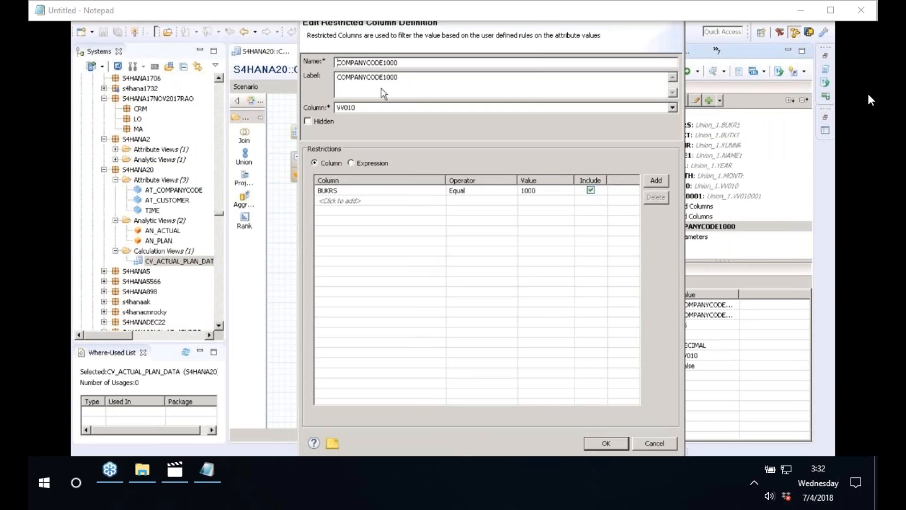
{"action": "left_click", "coordinate": [375, 190]}
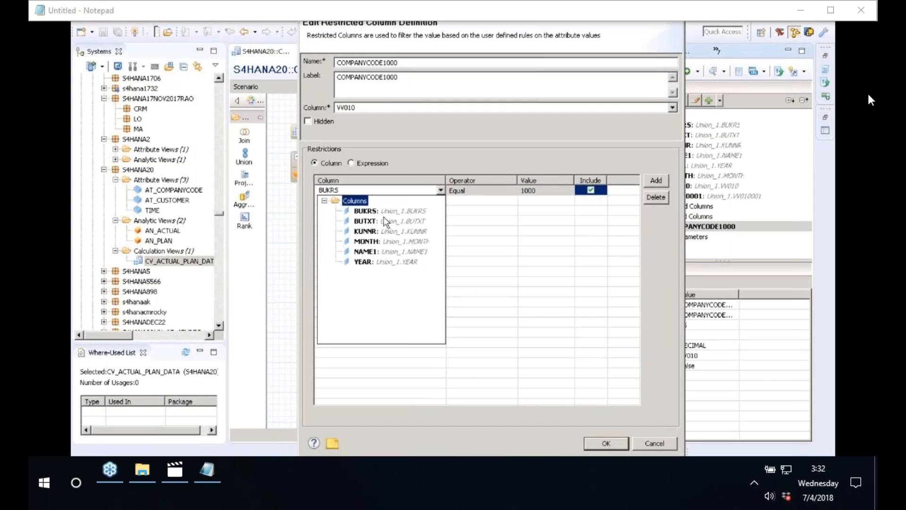
{"action": "left_click", "coordinate": [386, 222]}
{"action": "left_click", "coordinate": [563, 191]}
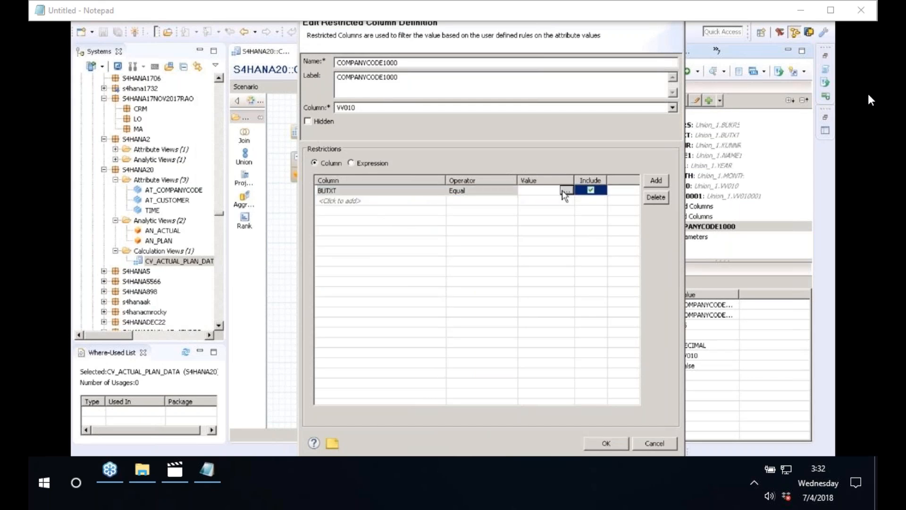
{"action": "left_click", "coordinate": [565, 191]}
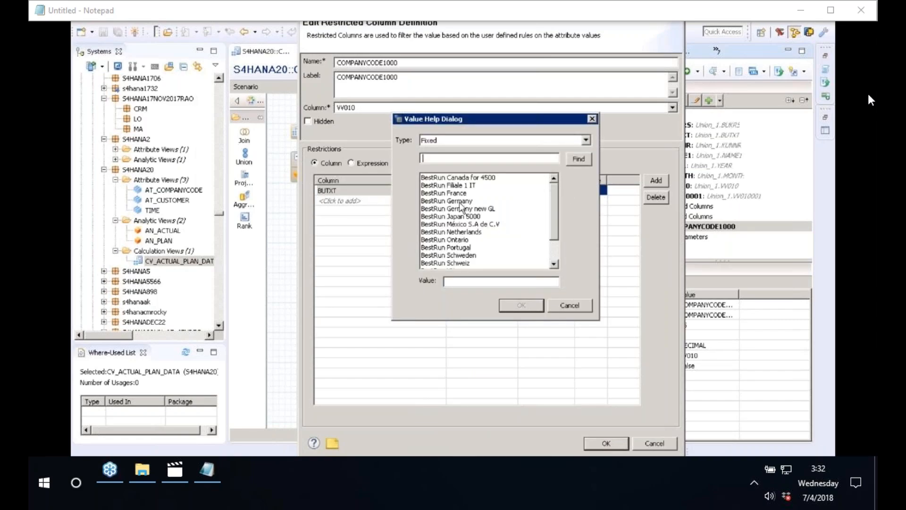
{"action": "left_click", "coordinate": [459, 202]}
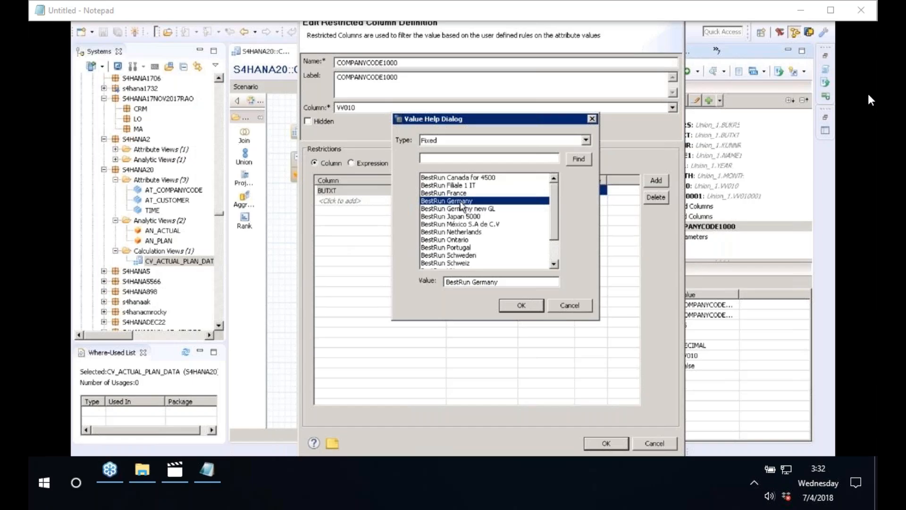
{"action": "left_click", "coordinate": [522, 305]}
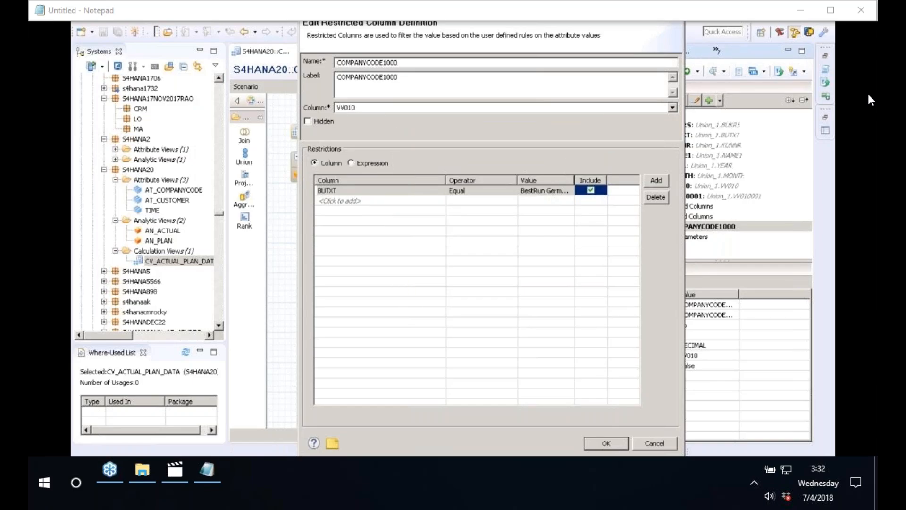
Confirm the restricted column definition, then save and activate the view.
{"action": "left_click", "coordinate": [550, 191]}
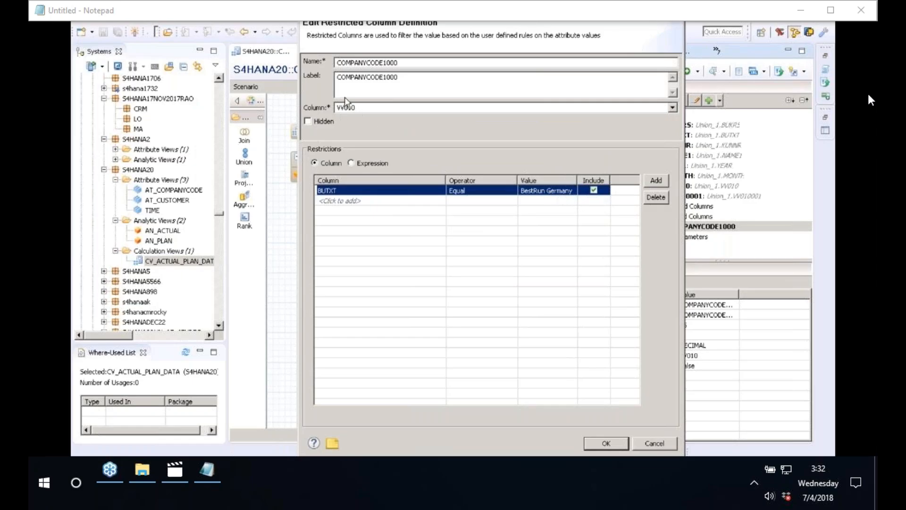
{"action": "left_click", "coordinate": [607, 448]}
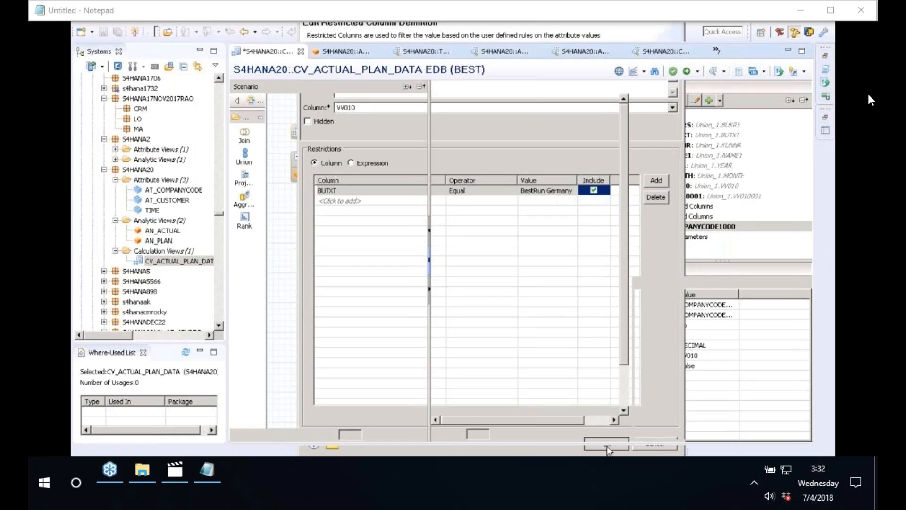
{"action": "left_click", "coordinate": [687, 71]}
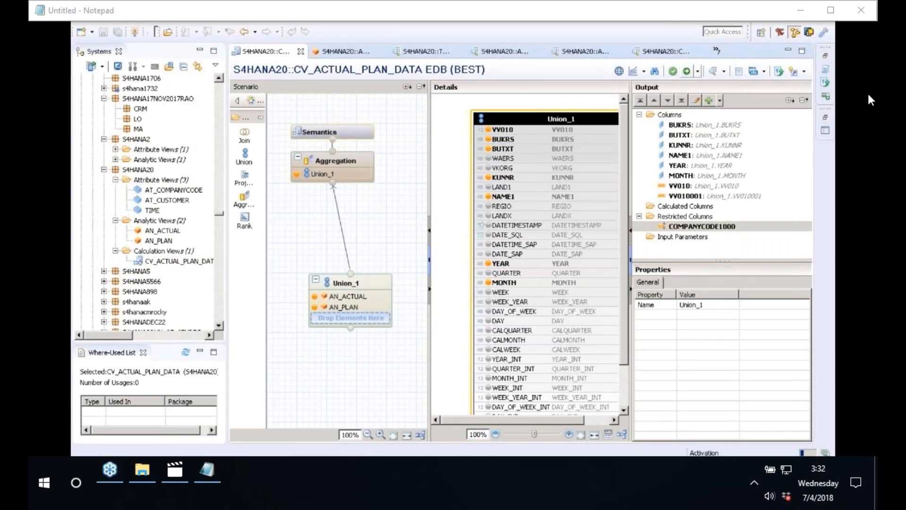
{"action": "left_click", "coordinate": [174, 261]}
Preview the view's data with the COMPANYCODE1000 total shown as a table.
{"action": "right_click", "coordinate": [172, 262]}
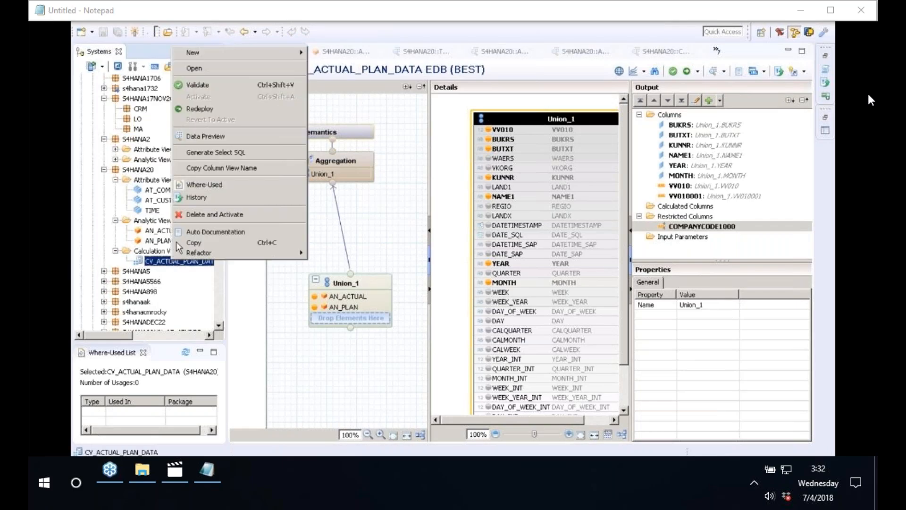
{"action": "left_click", "coordinate": [215, 135]}
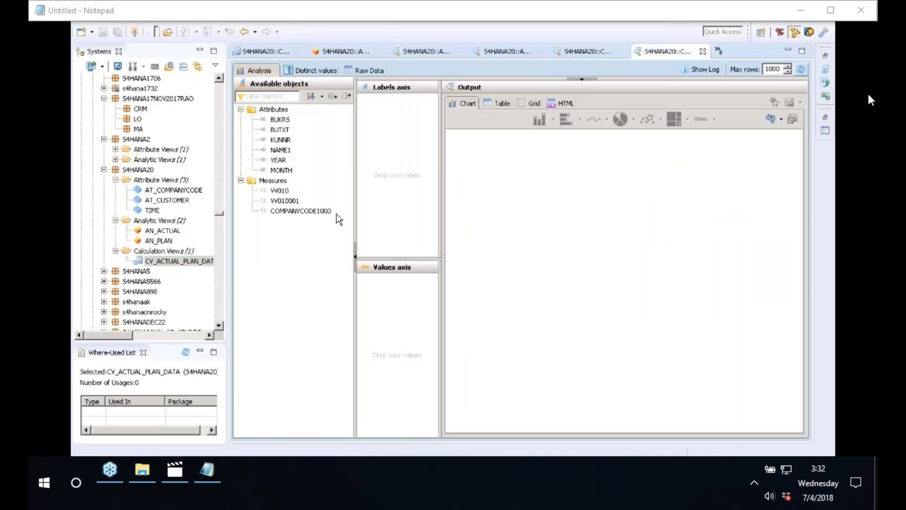
{"action": "left_click_drag", "start_coordinate": [323, 212], "coordinate": [396, 321]}
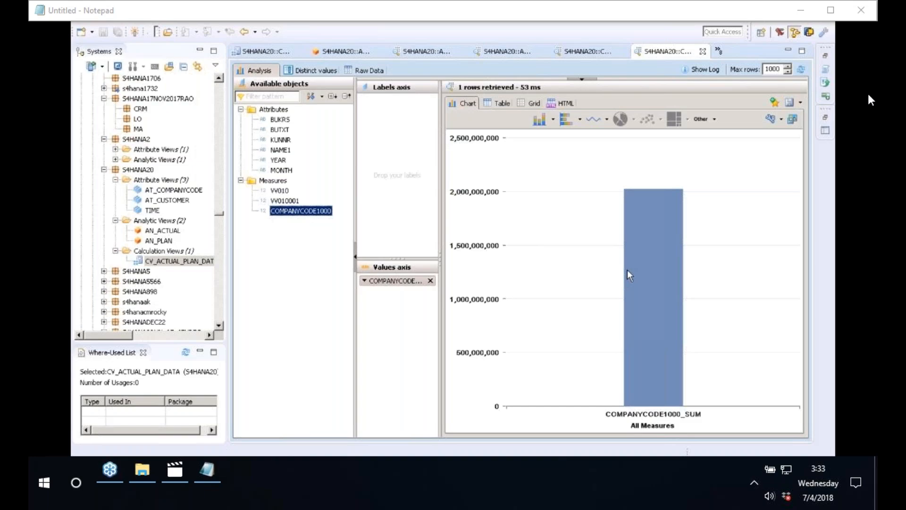
{"action": "mouse_move", "coordinate": [640, 255]}
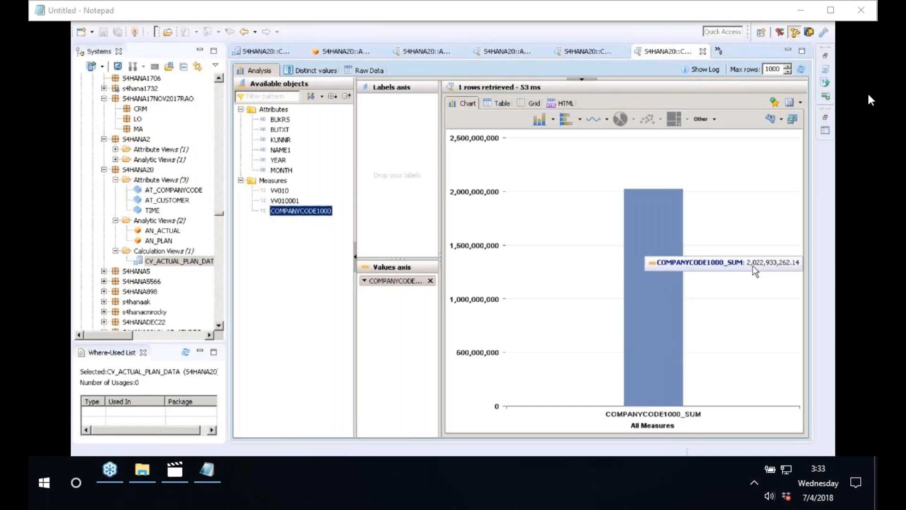
{"action": "left_click", "coordinate": [502, 104]}
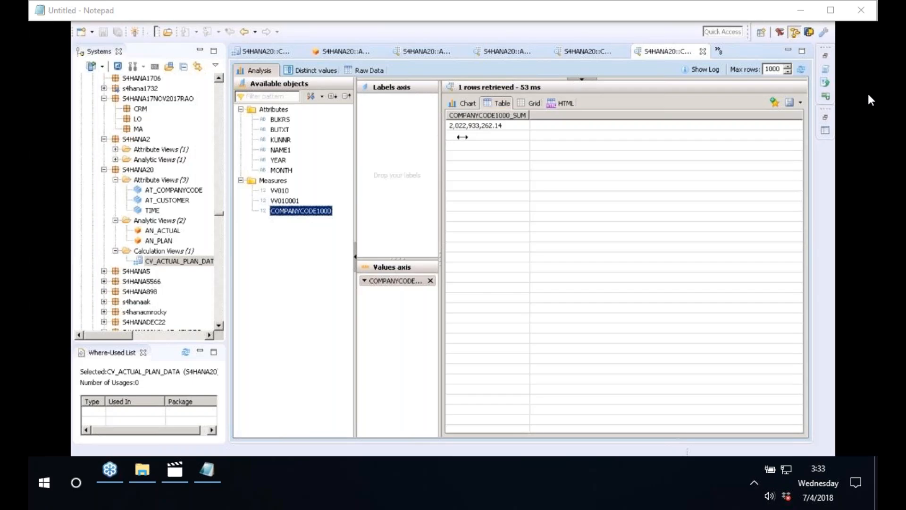
{"action": "left_click_drag", "start_coordinate": [462, 136], "coordinate": [512, 137]}
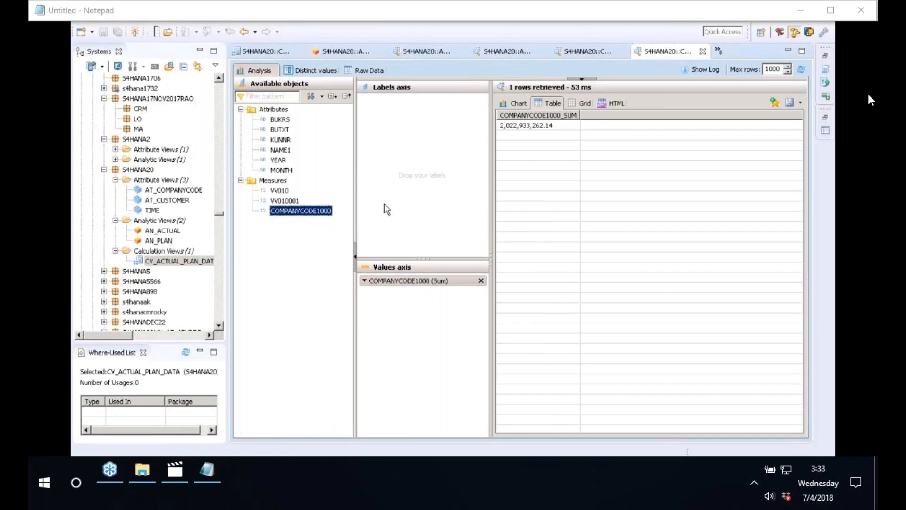
Break the total down by BUTXT, confirming it belongs only to BestRun Germany.
{"action": "left_click", "coordinate": [280, 130]}
{"action": "left_click_drag", "start_coordinate": [279, 129], "coordinate": [422, 175]}
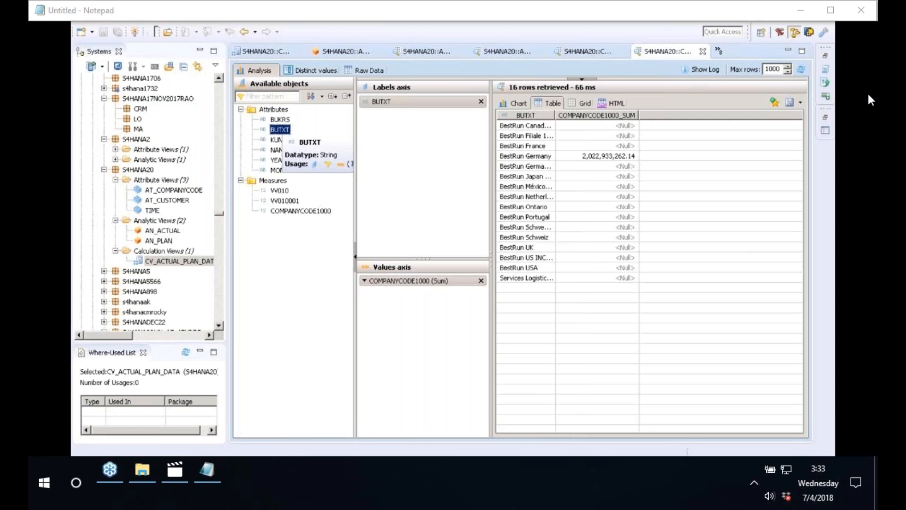
{"action": "left_click", "coordinate": [551, 156]}
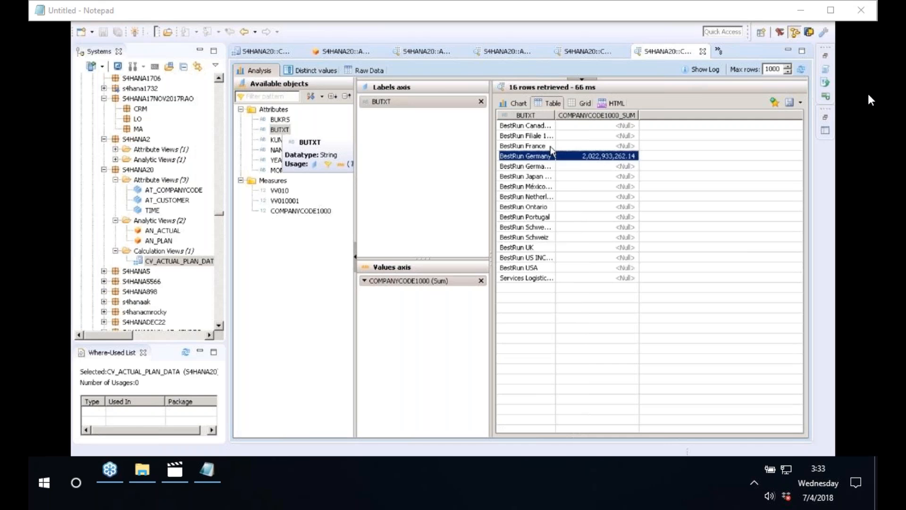
{"action": "double_click", "coordinate": [556, 116]}
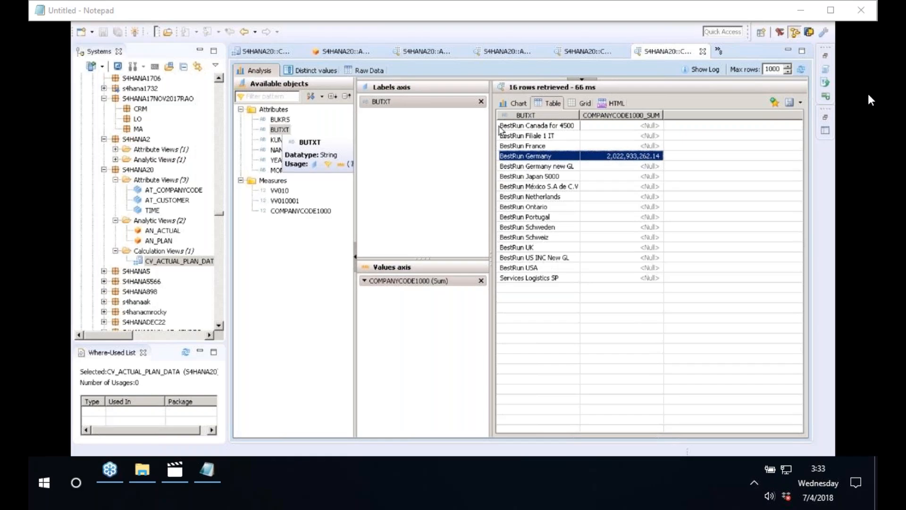
Replace BUTXT with YEAR to list COMPANYCODE1000 sums per year.
{"action": "left_click", "coordinate": [481, 102]}
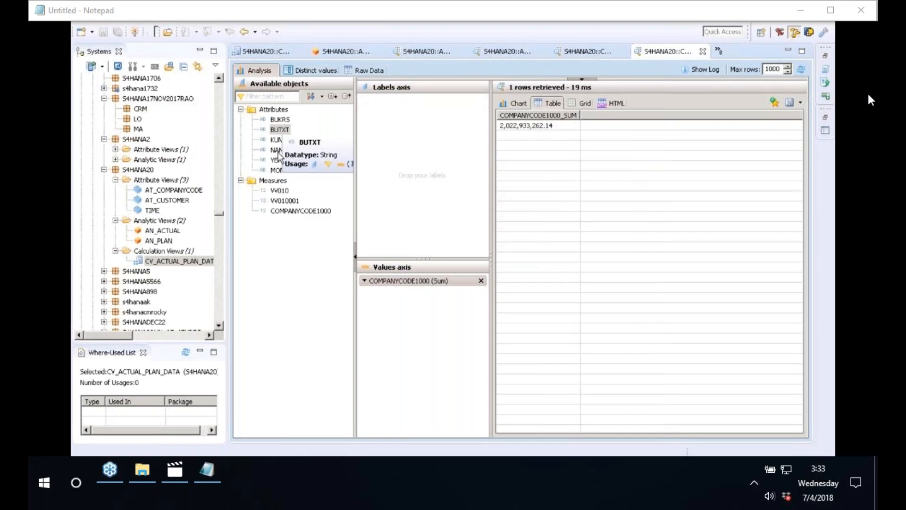
{"action": "left_click", "coordinate": [282, 160]}
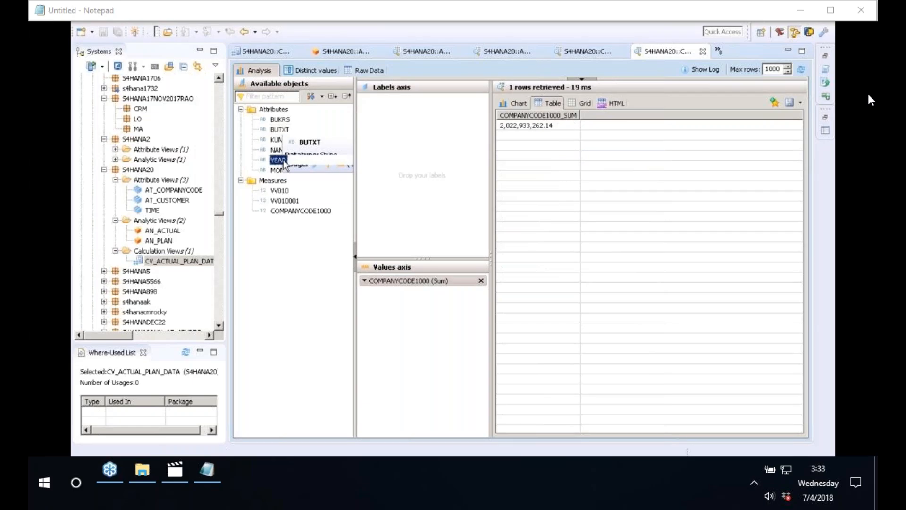
{"action": "left_click_drag", "start_coordinate": [284, 162], "coordinate": [409, 146]}
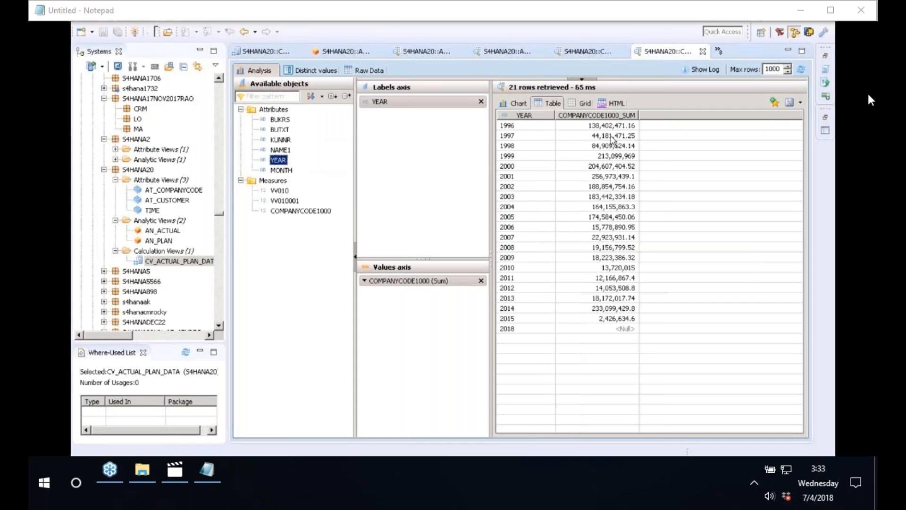
{"action": "double_click", "coordinate": [640, 115]}
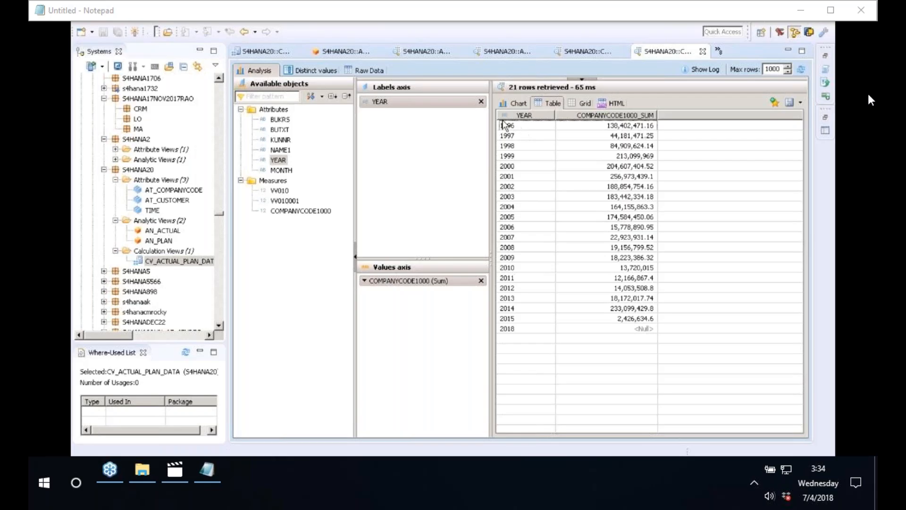
Reopen COMPANYCODE1000's restricted column definition in the editor and cancel without changes.
{"action": "left_click", "coordinate": [271, 56]}
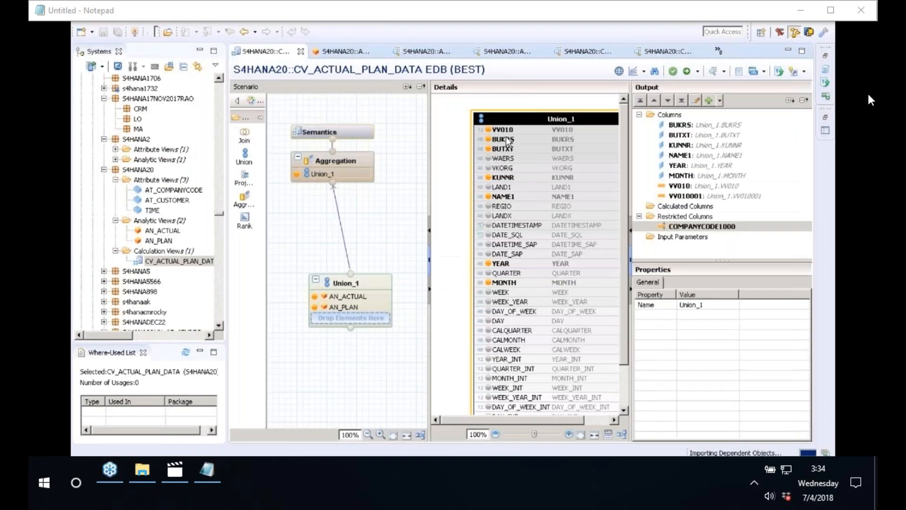
{"action": "left_click", "coordinate": [690, 229]}
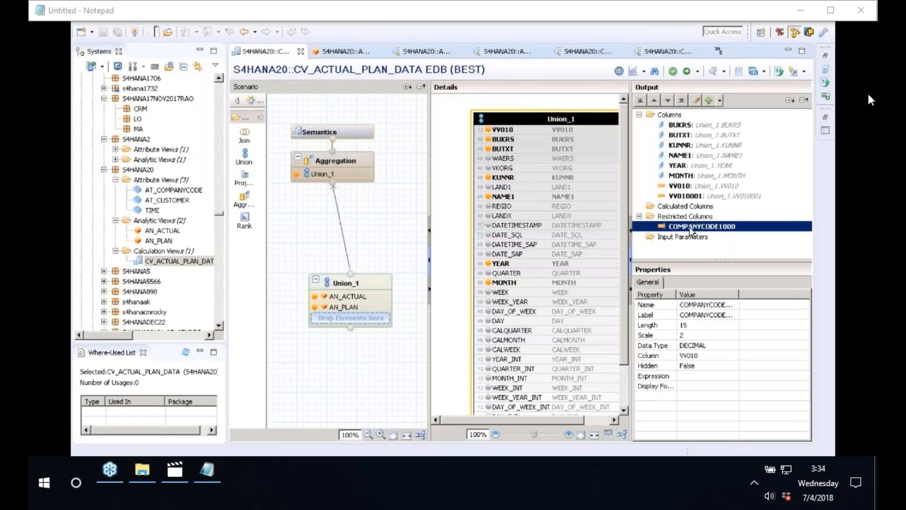
{"action": "right_click", "coordinate": [690, 231]}
{"action": "left_click", "coordinate": [703, 234]}
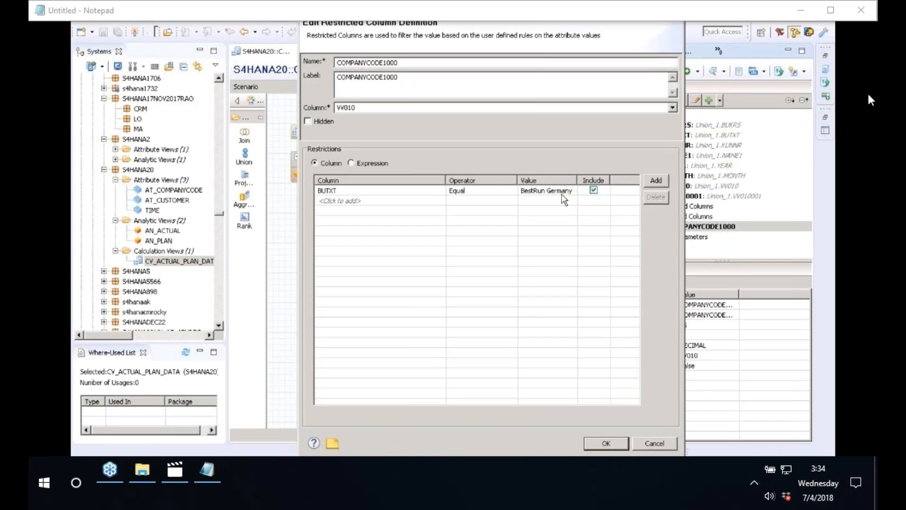
{"action": "left_click", "coordinate": [663, 446]}
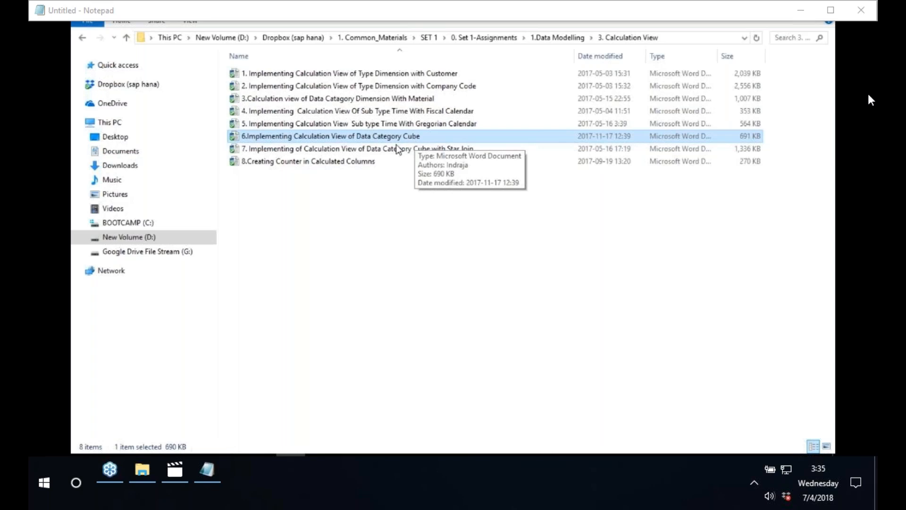
Go up to 1.Data Modelling and open the 1. Attribute View folder of 13 Word documents.
{"action": "left_click", "coordinate": [126, 37]}
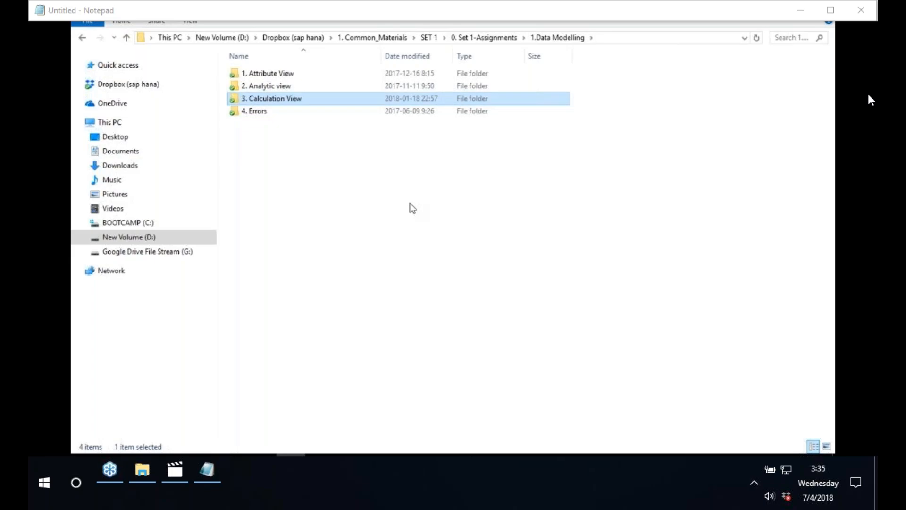
{"action": "double_click", "coordinate": [282, 73]}
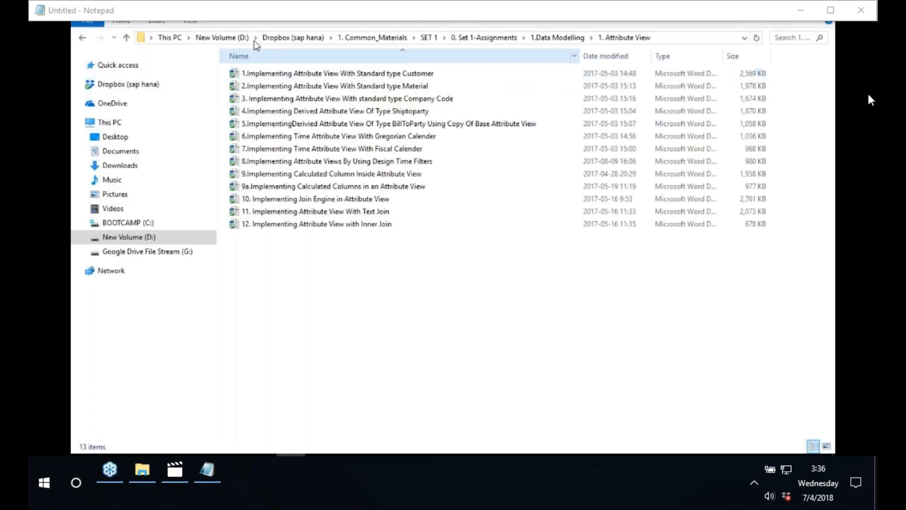